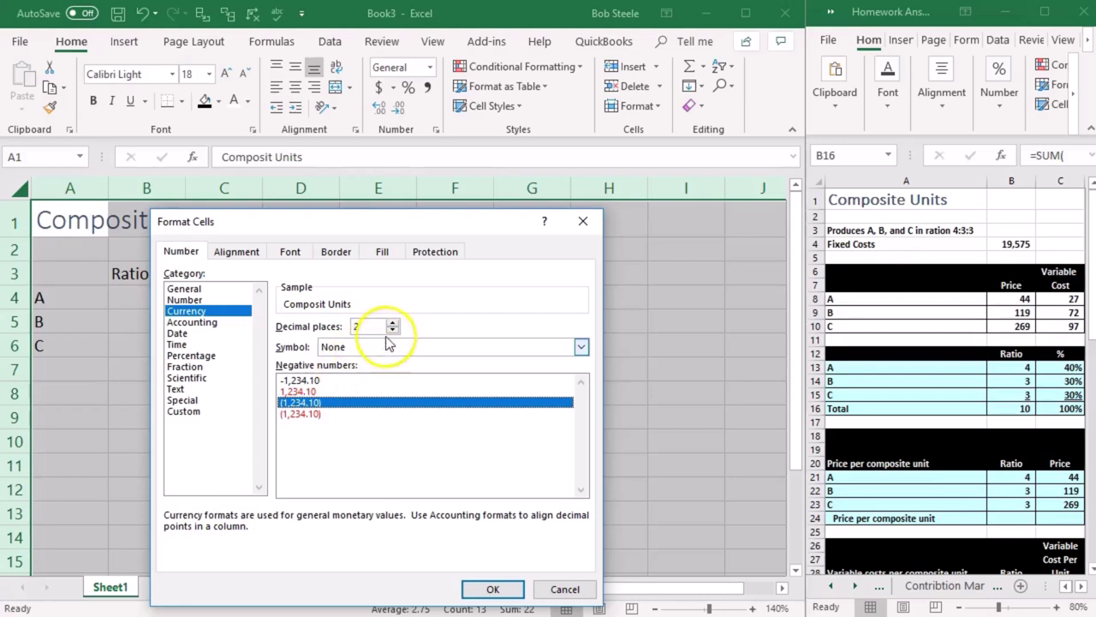
- Set the whole sheet's currency number format to 0 decimal places and apply it
click(392, 330)
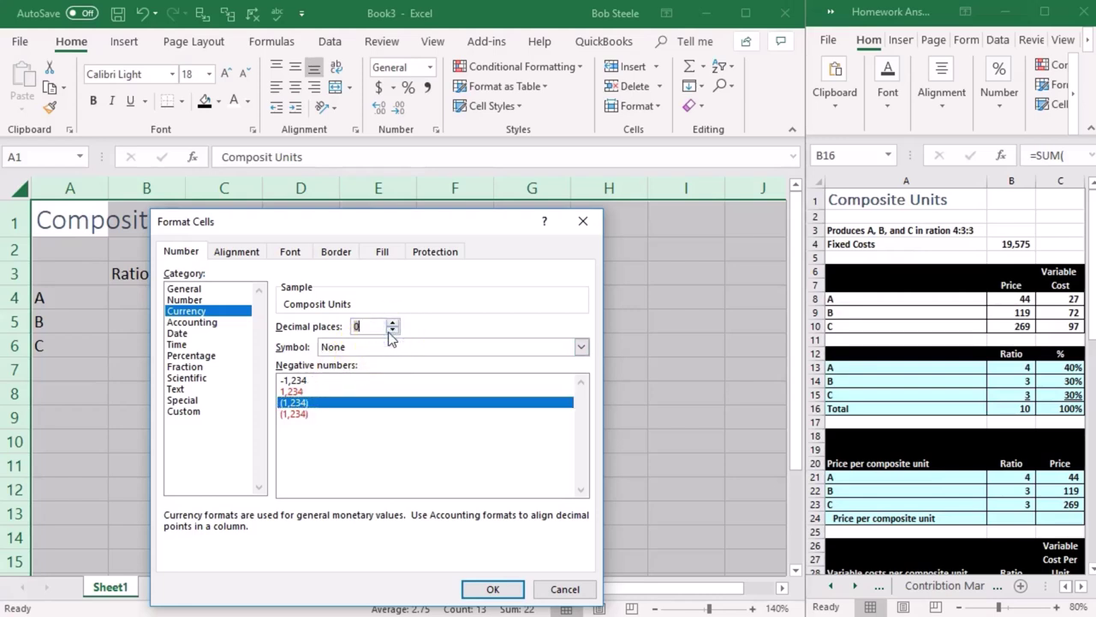
click(489, 588)
click(383, 457)
- Format the ratio share cells C4:C7 as percentages
drag(231, 299, 231, 366)
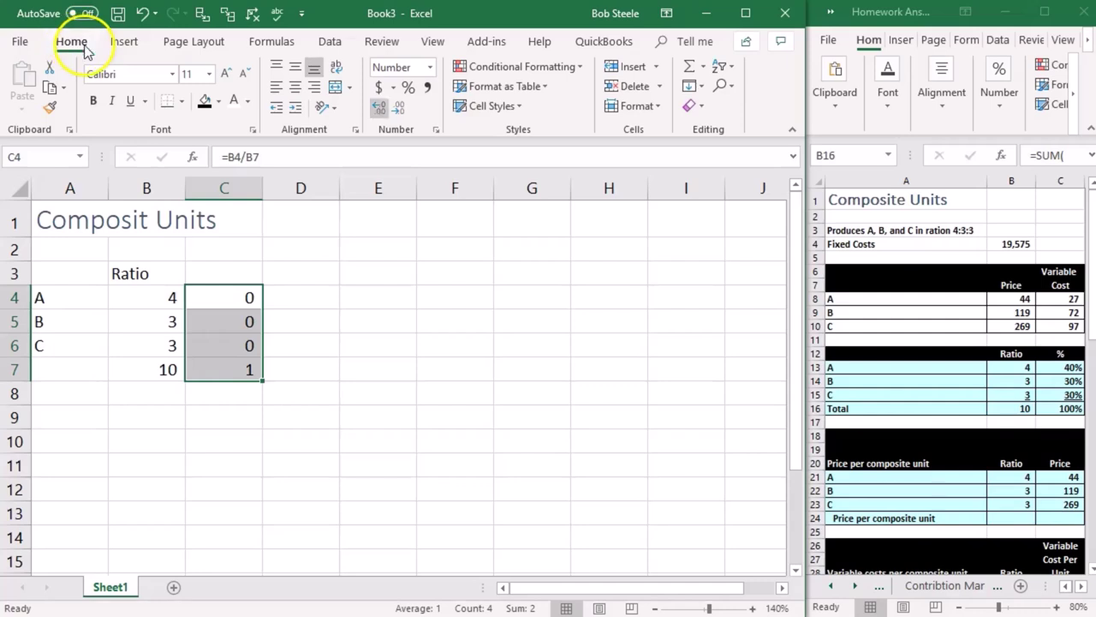
click(408, 87)
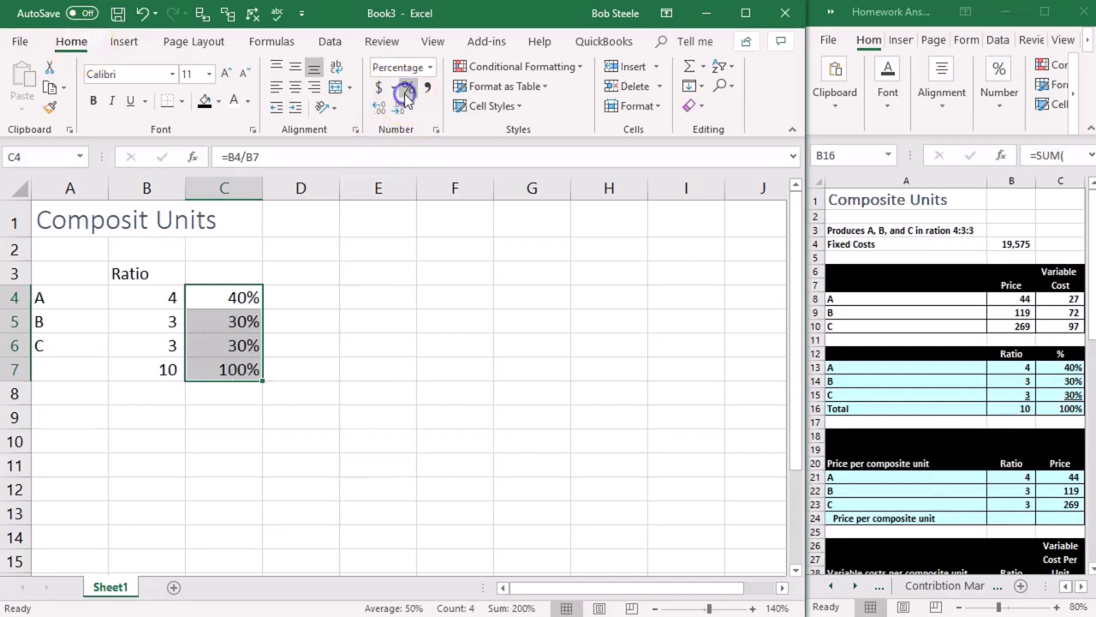
click(450, 365)
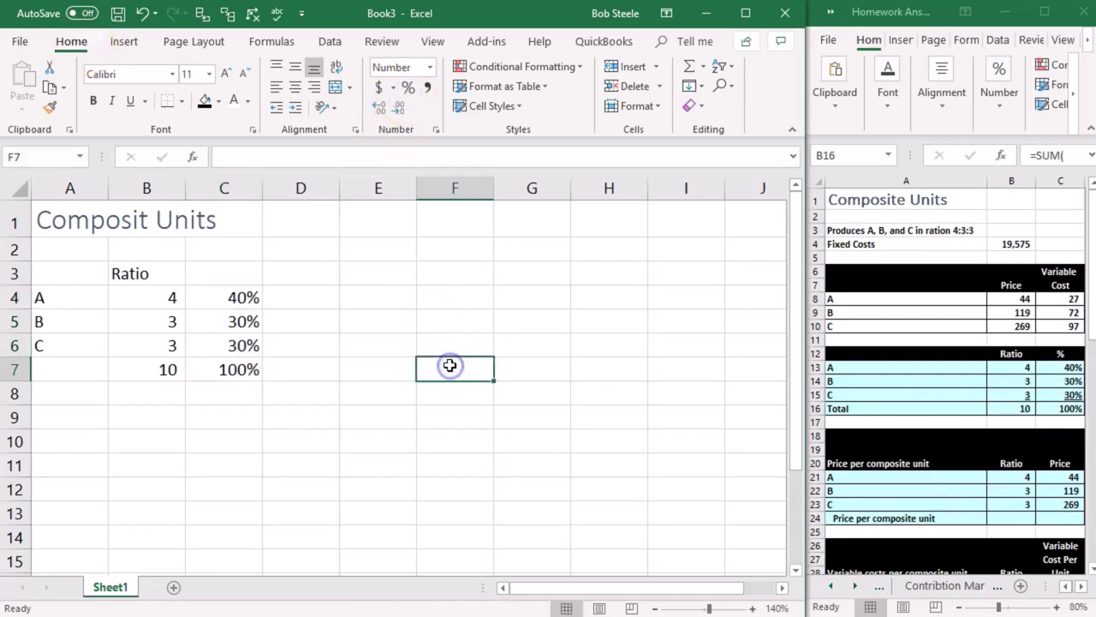
- Make the text of the entire worksheet bold
click(18, 190)
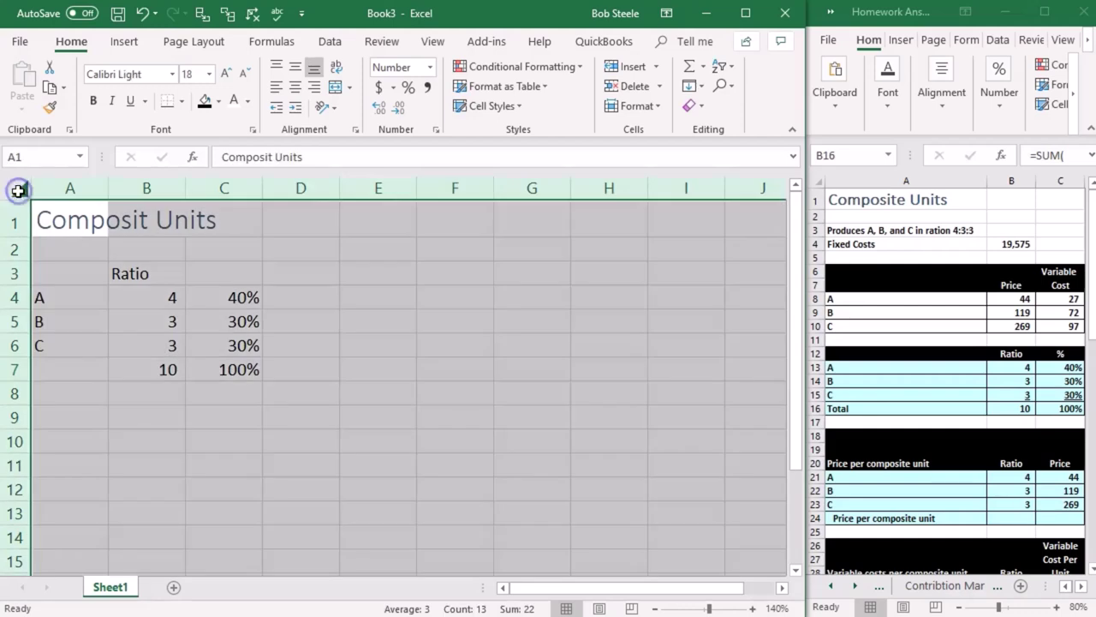
click(92, 101)
click(271, 403)
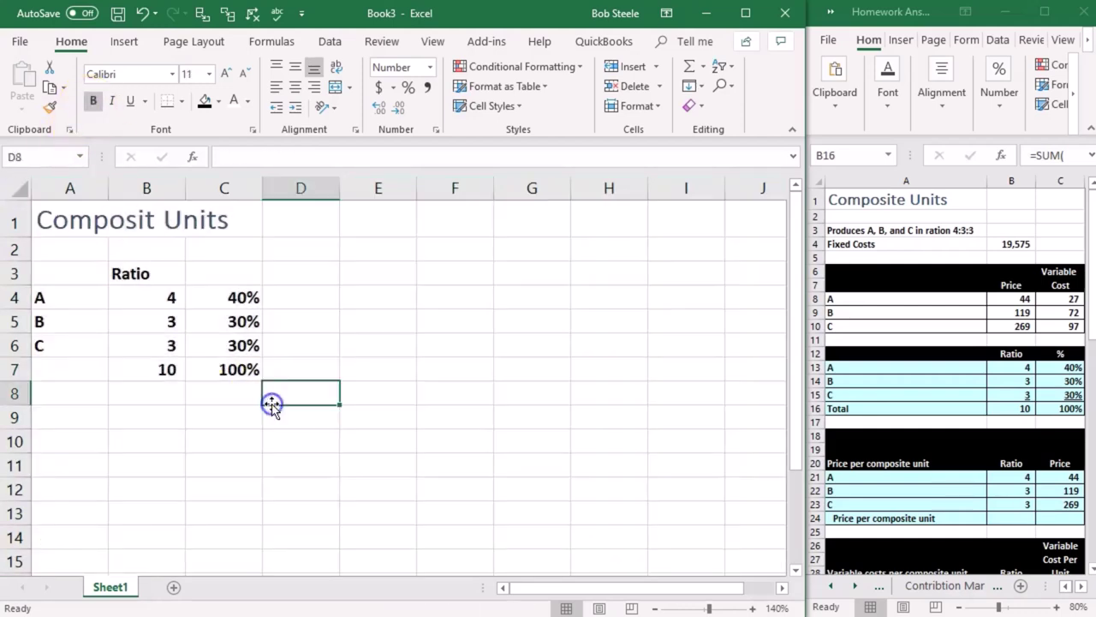
- Examine the percentage formulas for products A, B and C and the total formula in C4:C7
click(242, 300)
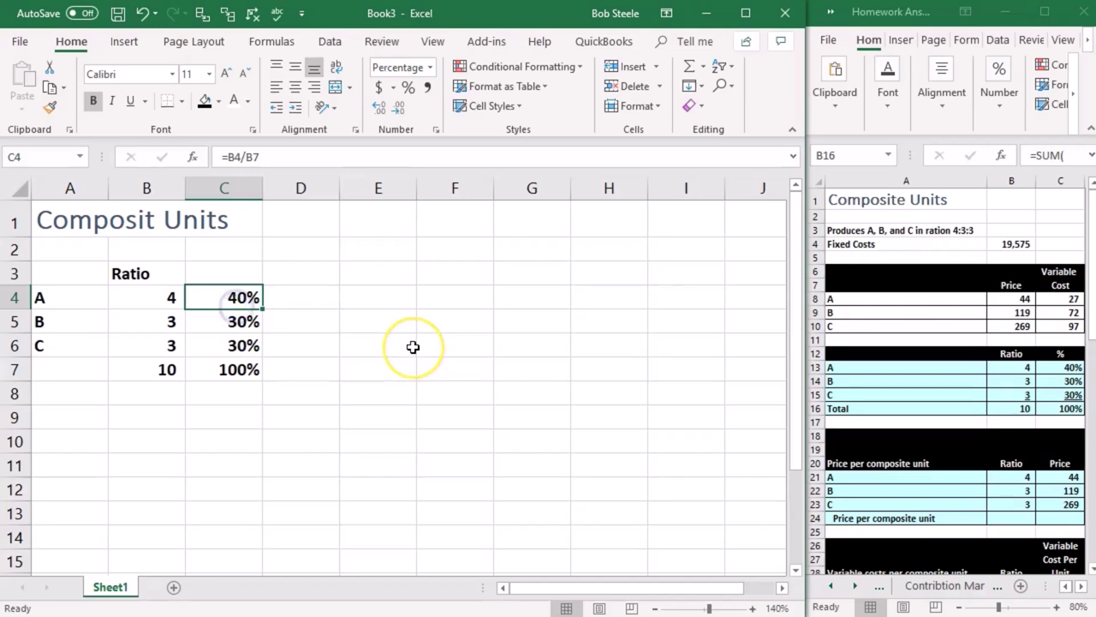
key(Down)
key(Down)
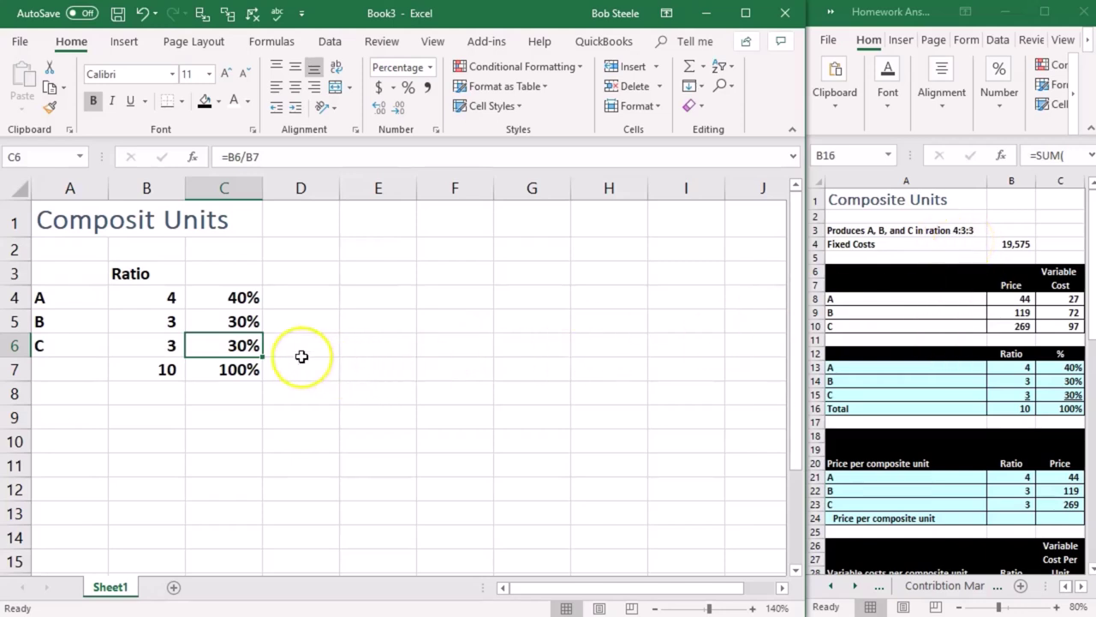
click(244, 297)
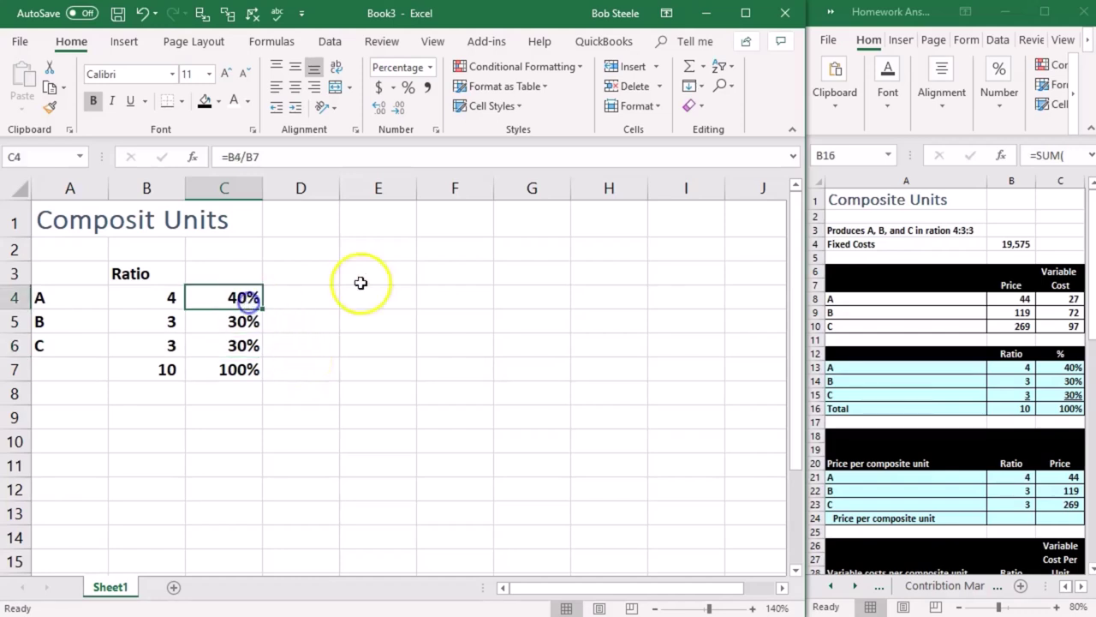
key(Down)
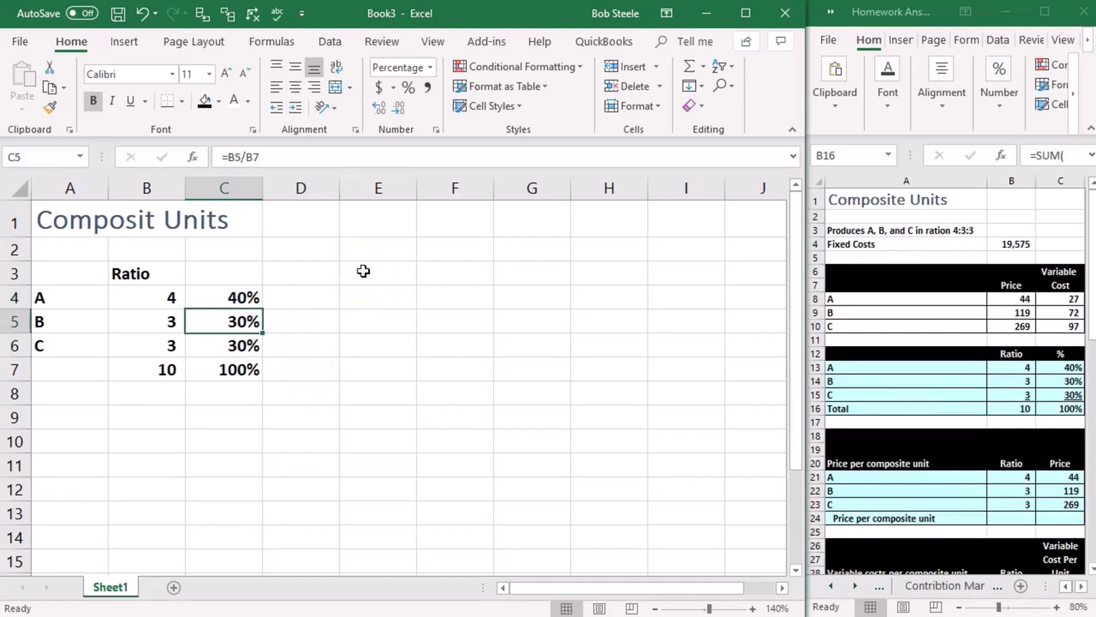
key(Down)
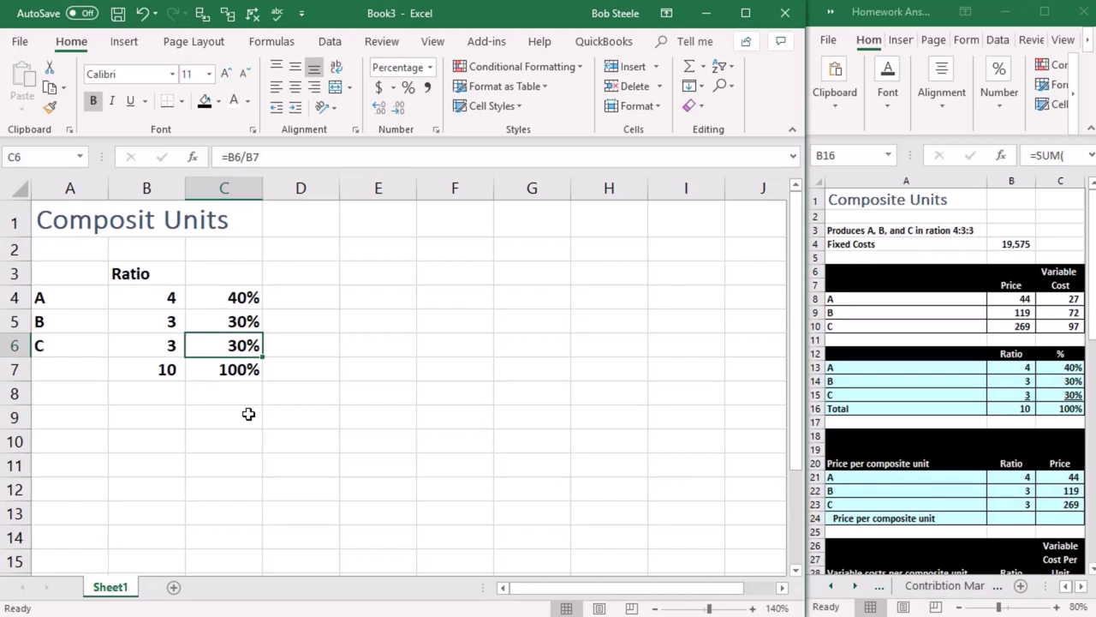
click(236, 297)
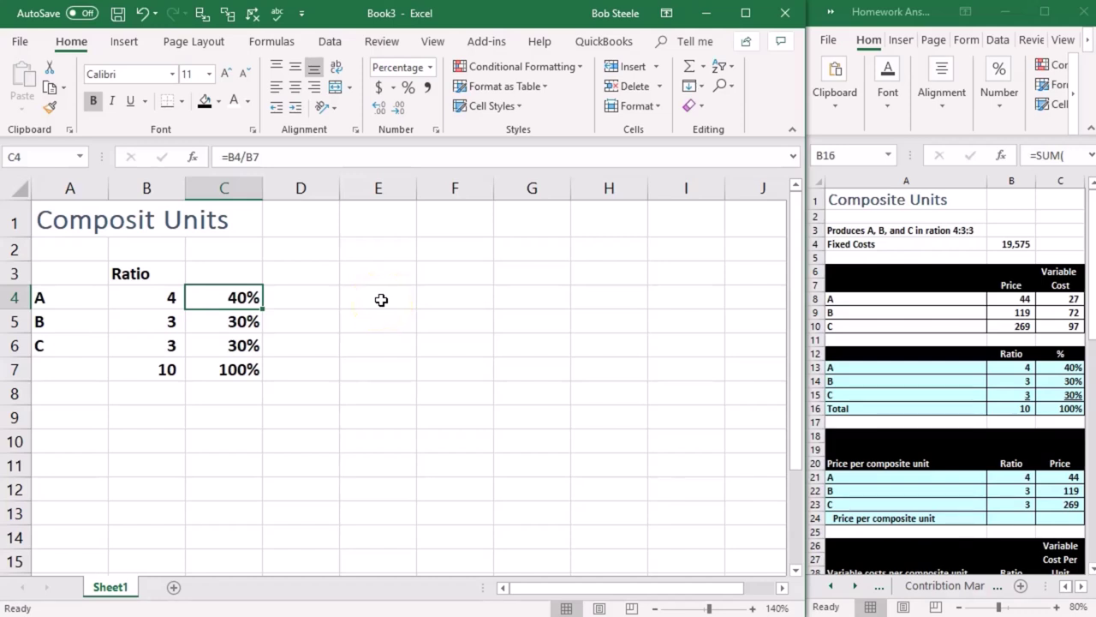
key(Down)
key(Down)
key(Down)
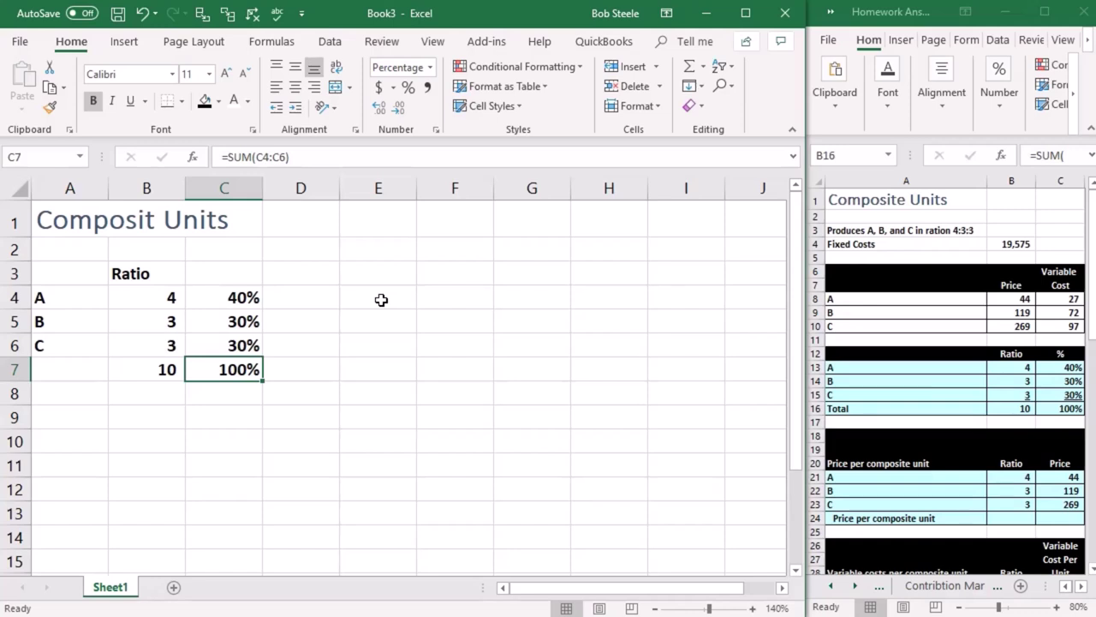
- Apply all borders to the product ratio table in A4:C7
drag(42, 299, 214, 369)
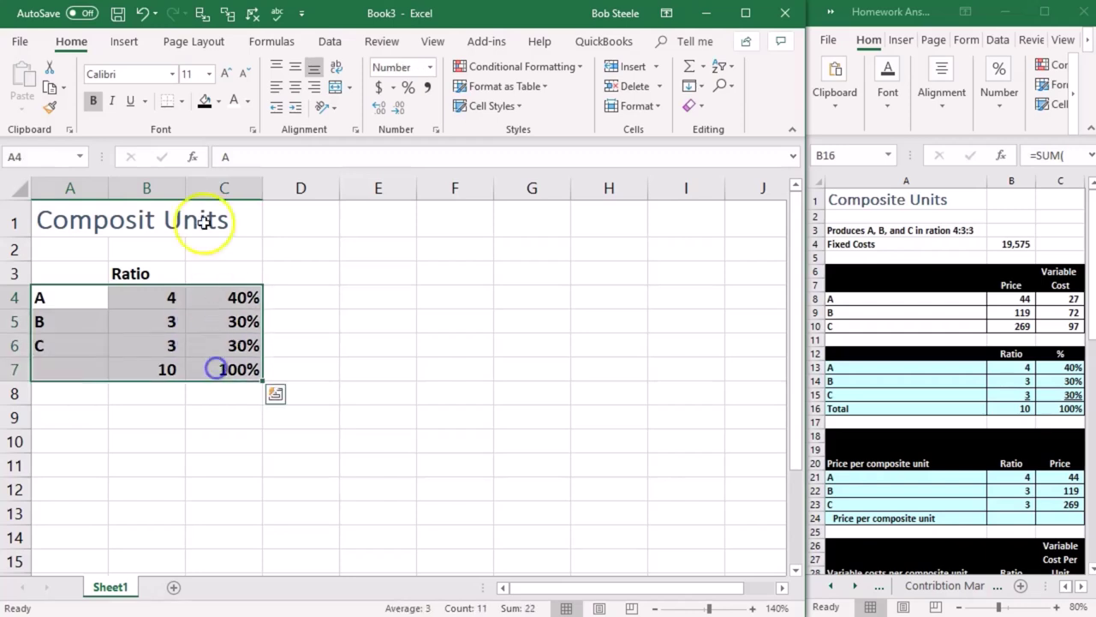
click(181, 100)
click(196, 246)
click(394, 326)
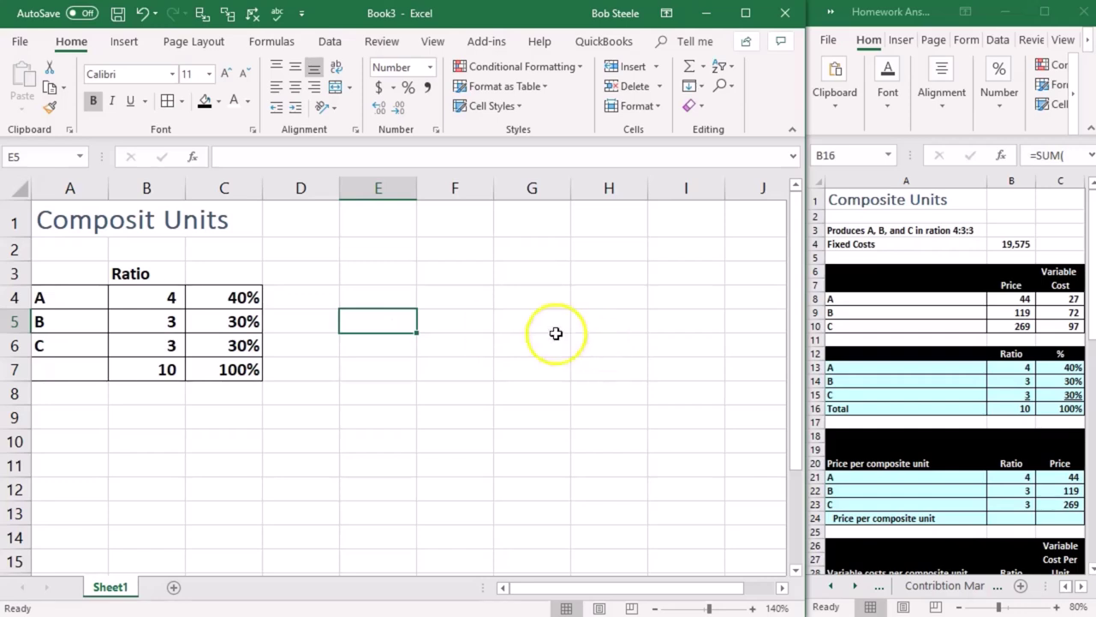
- Enter the label "Fixed Costs" in A9 with 19575 in C9, and the heading "Price" in D3
click(73, 417)
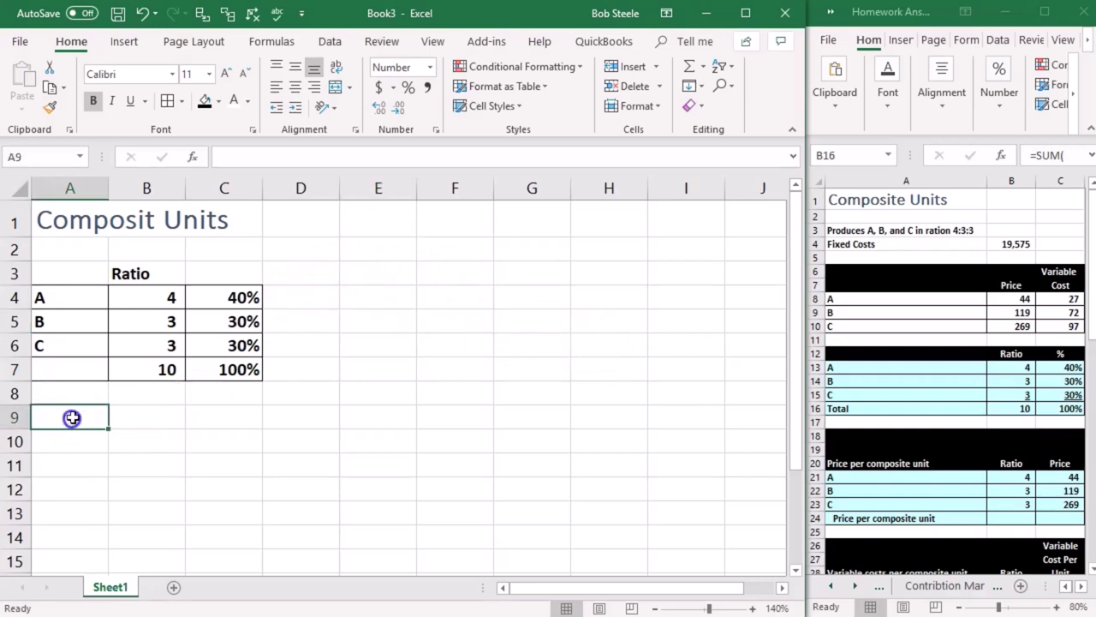
text(F)
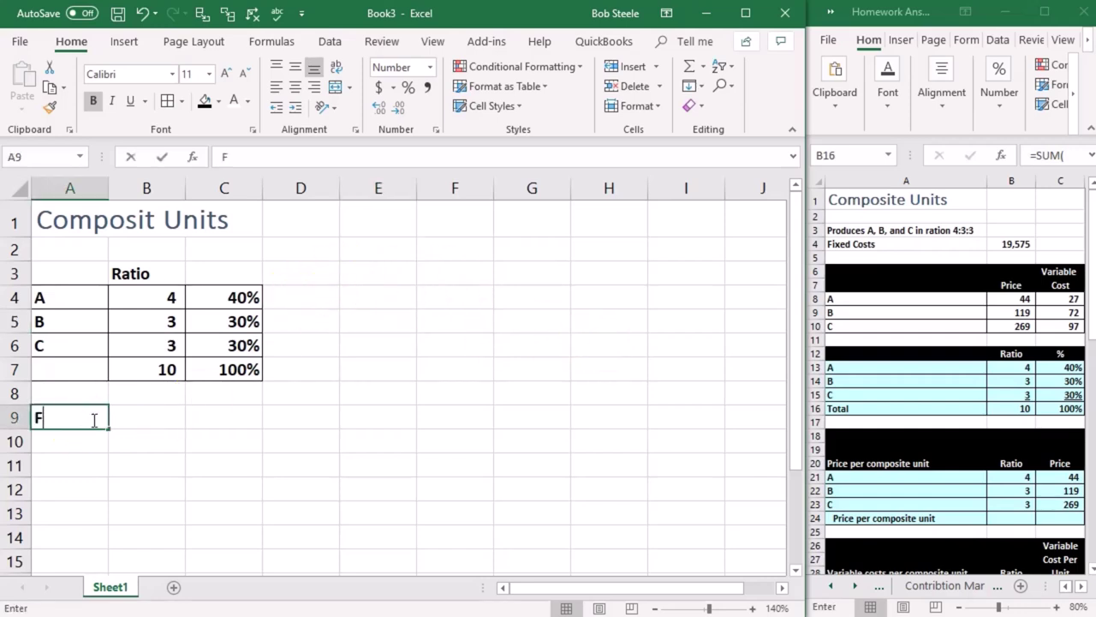
text(ixed Costs)
key(Tab)
key(Tab)
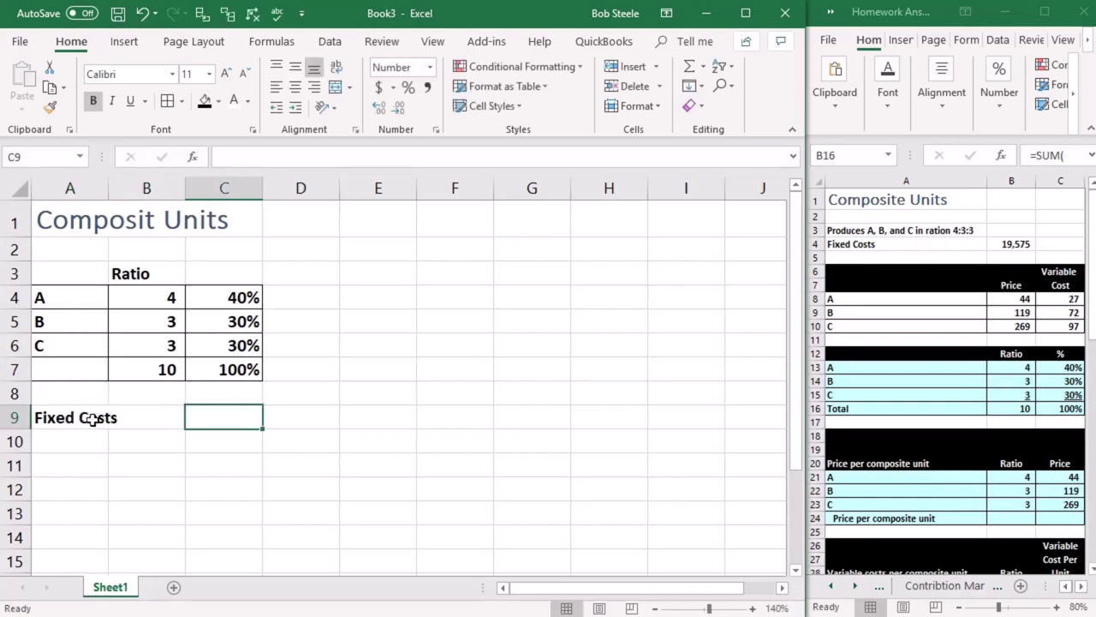
text(19575)
key(Return)
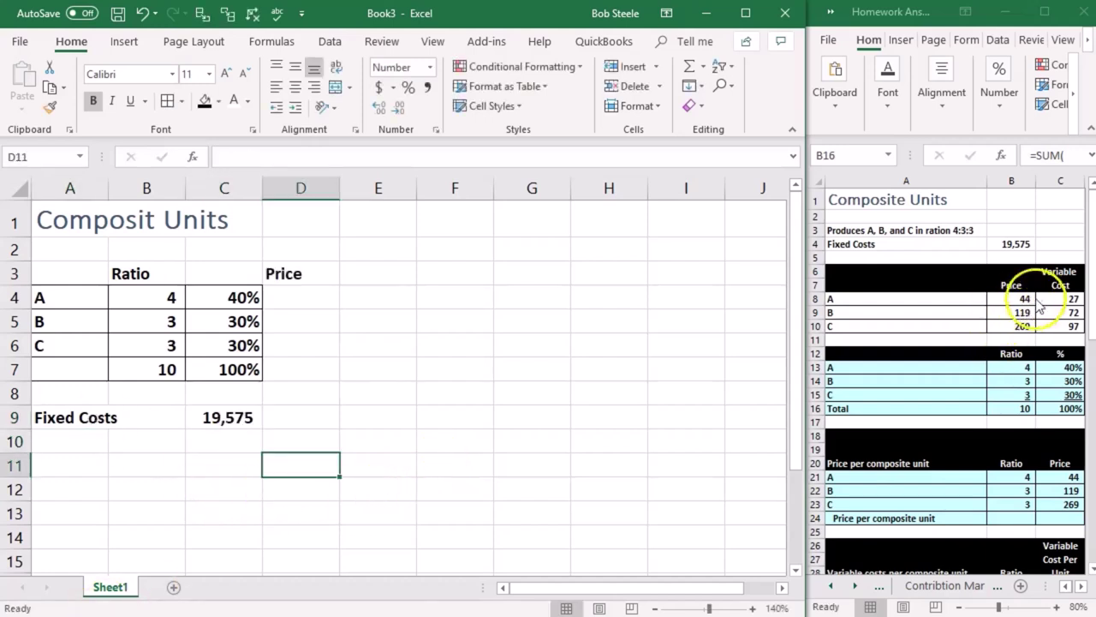
- Enter the column heading "Variabl Cost" in E3, beside the Price heading
click(470, 326)
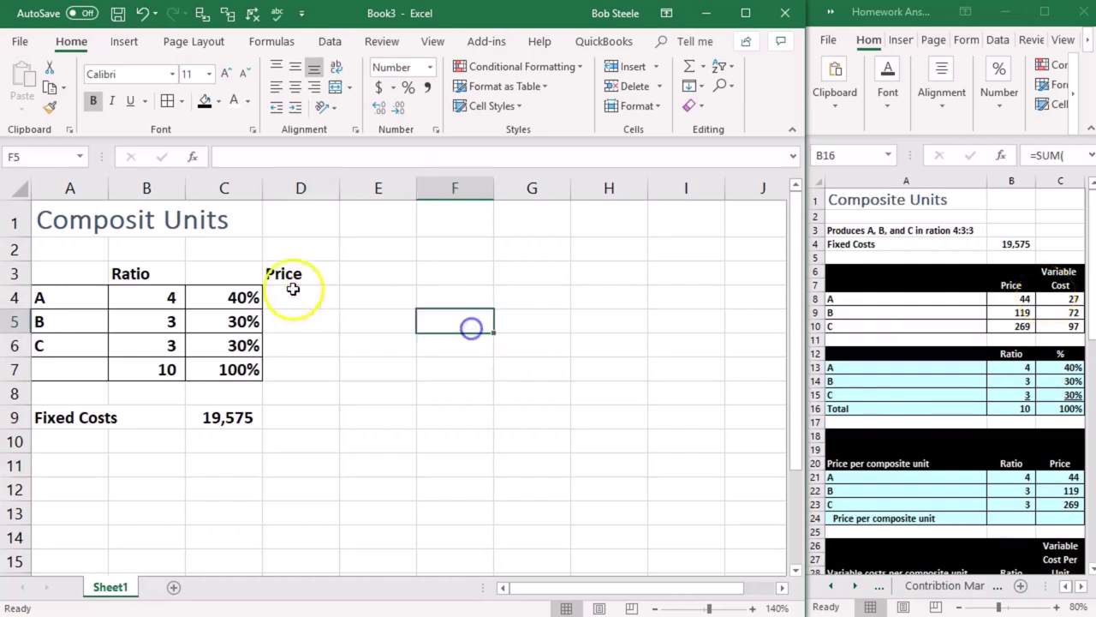
click(291, 271)
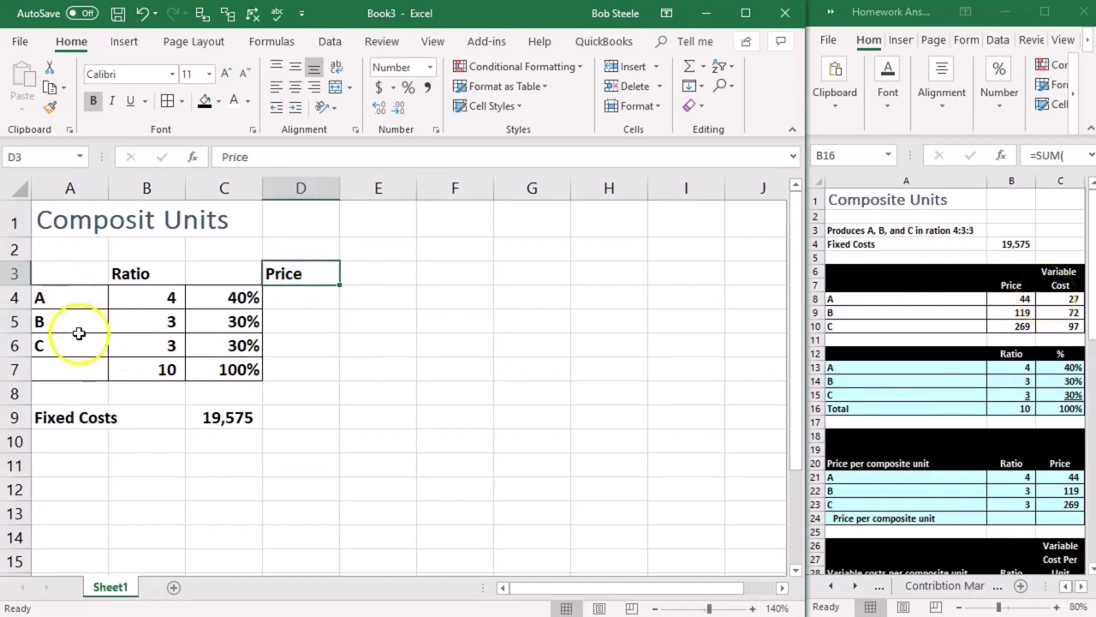
key(Right)
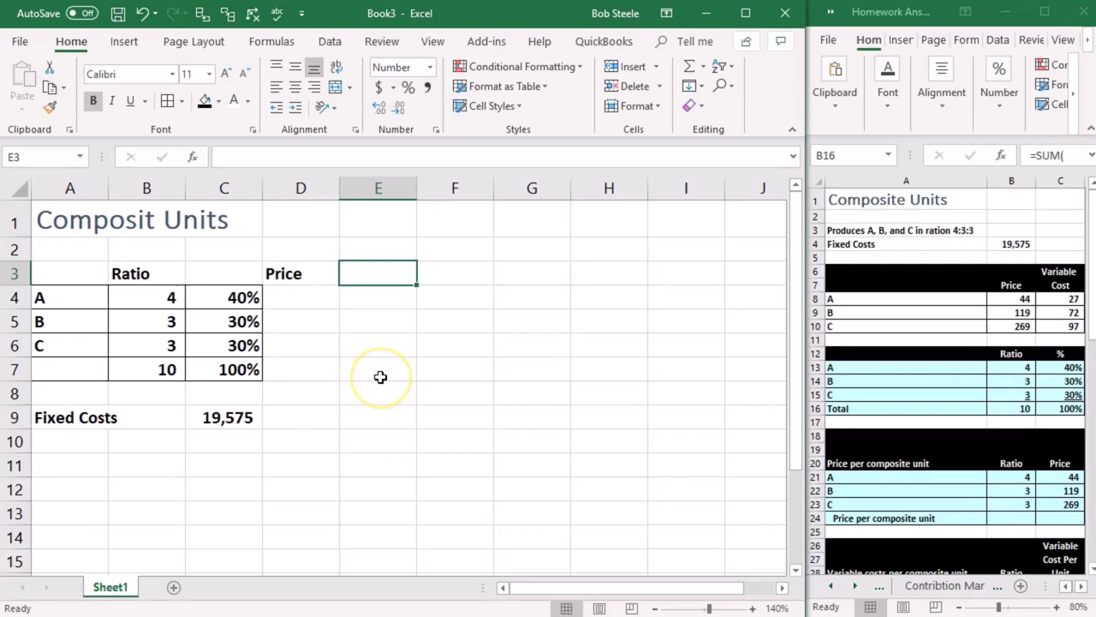
text(Vari)
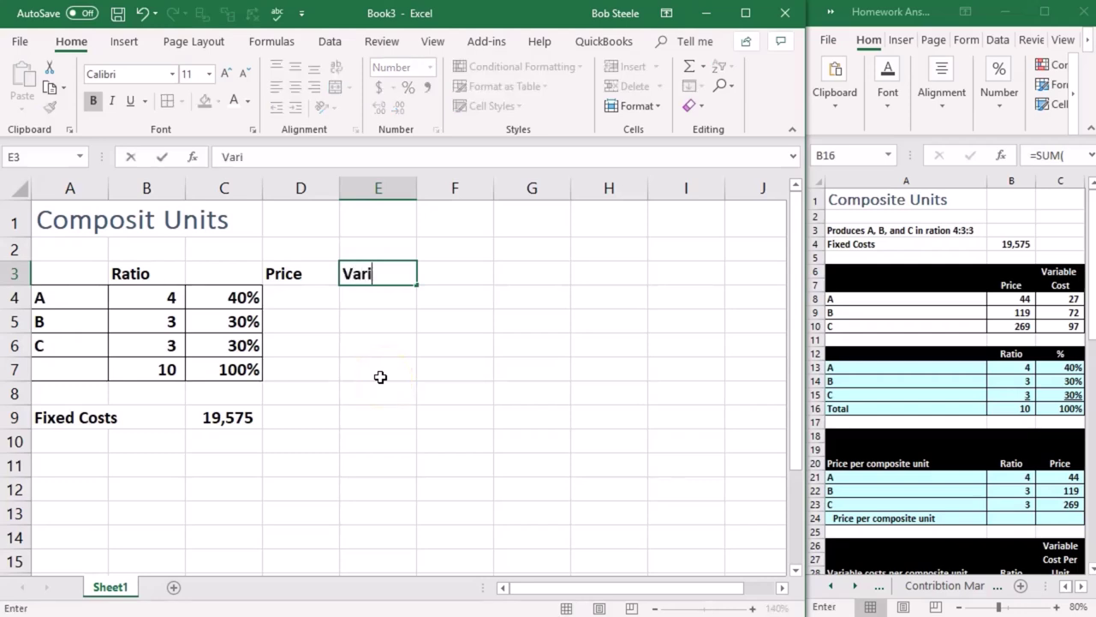
text(abl Co)
key(Return)
- Wrap and center the text of the heading in E3
click(404, 276)
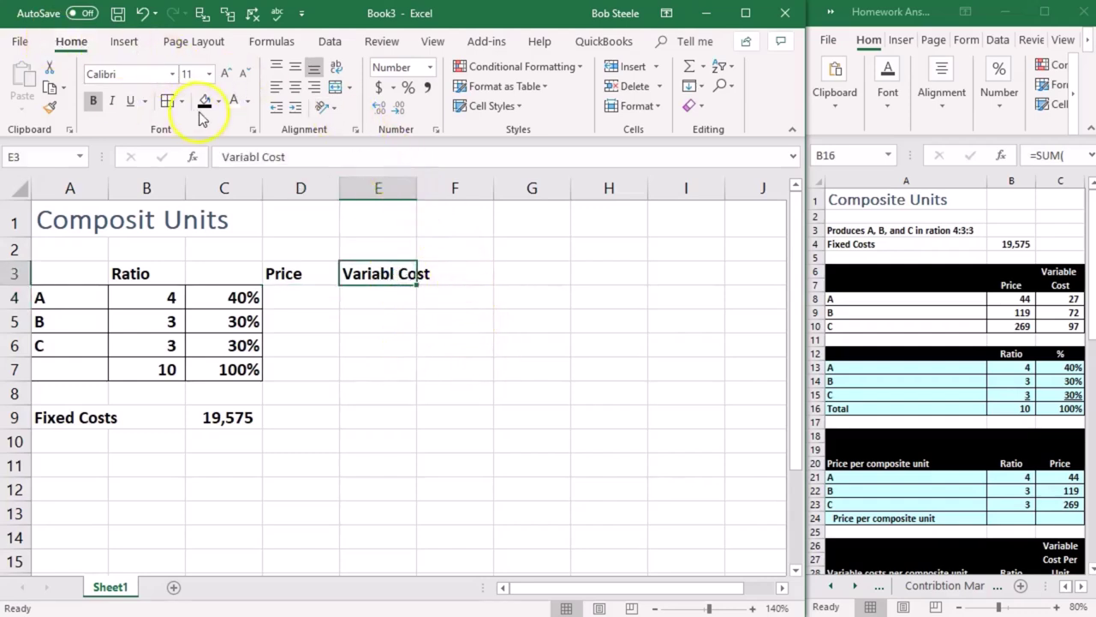
click(347, 79)
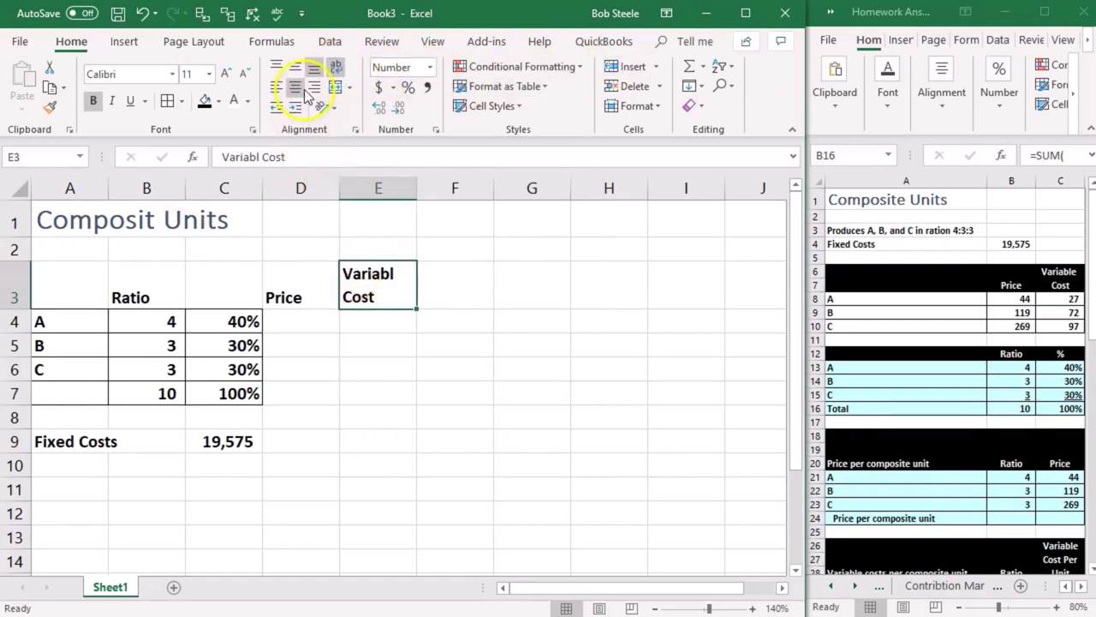
click(305, 89)
click(380, 342)
- Enter the prices 44, 119 and 269 for products A, B and C in D4:D6
click(310, 321)
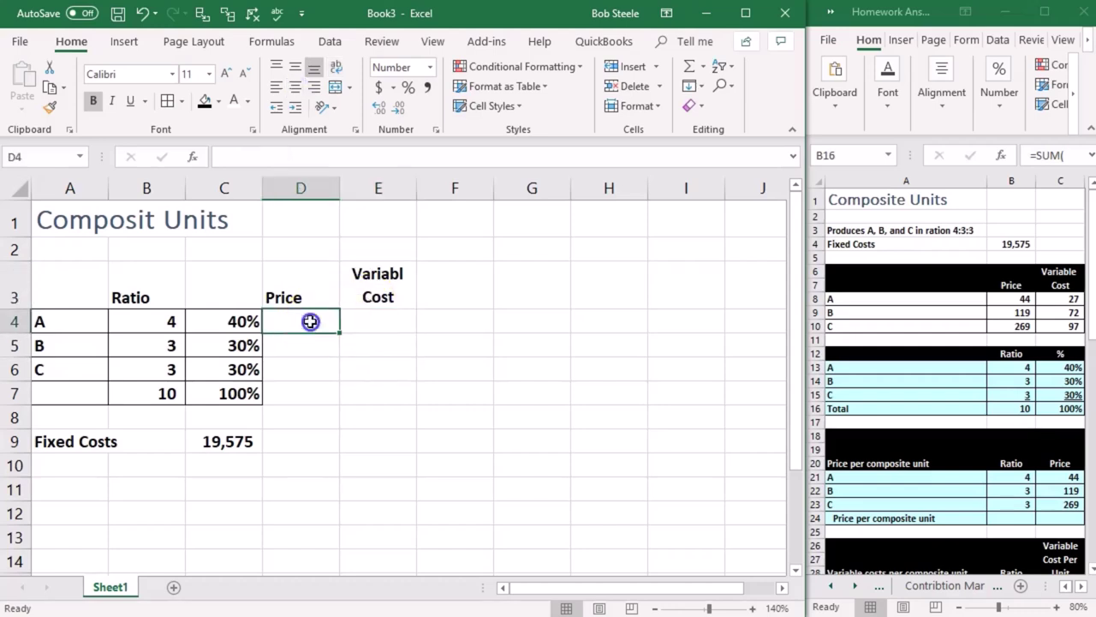
text(44)
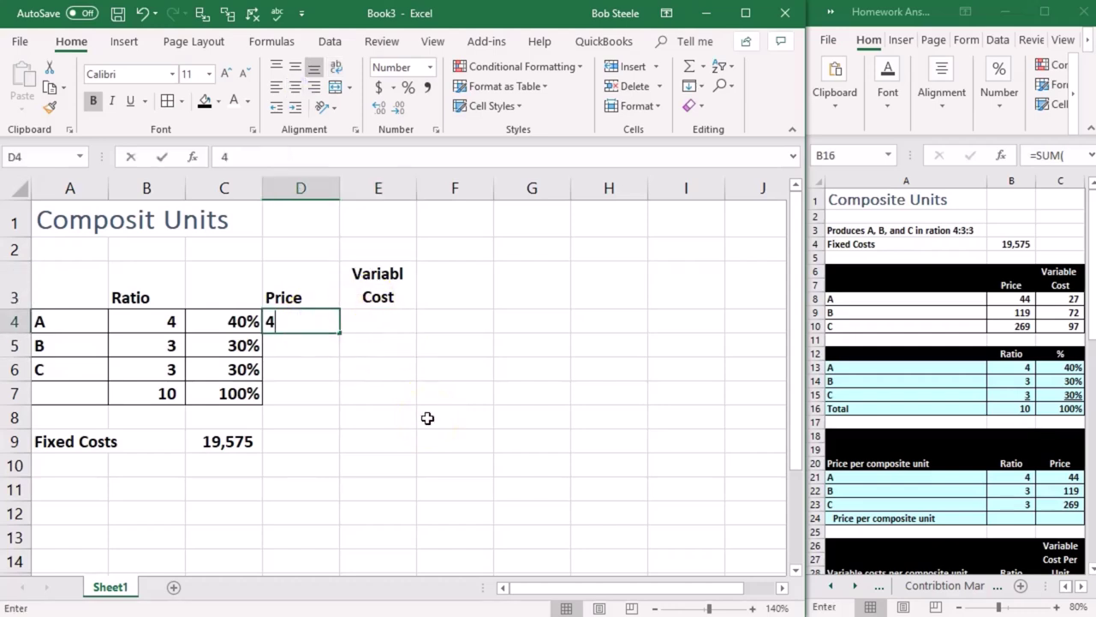
key(Return)
text(119)
key(Return)
text(269)
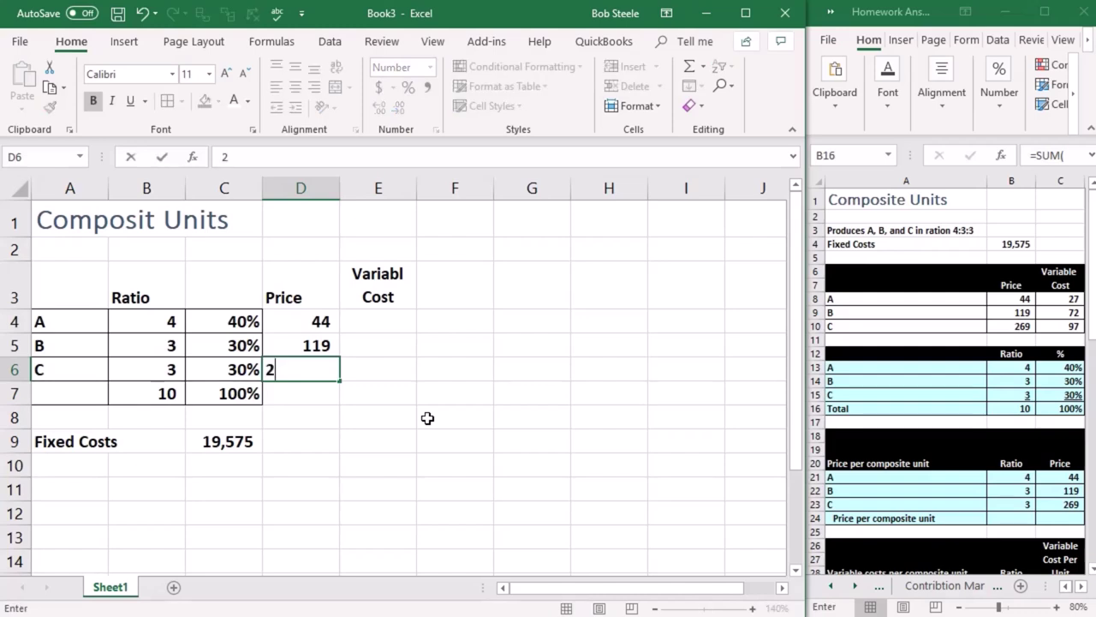
key(Return)
- Enter the variable costs 27, 72 and 97 for products A, B and C in E4:E6
key(Up)
key(Up)
key(Up)
key(Right)
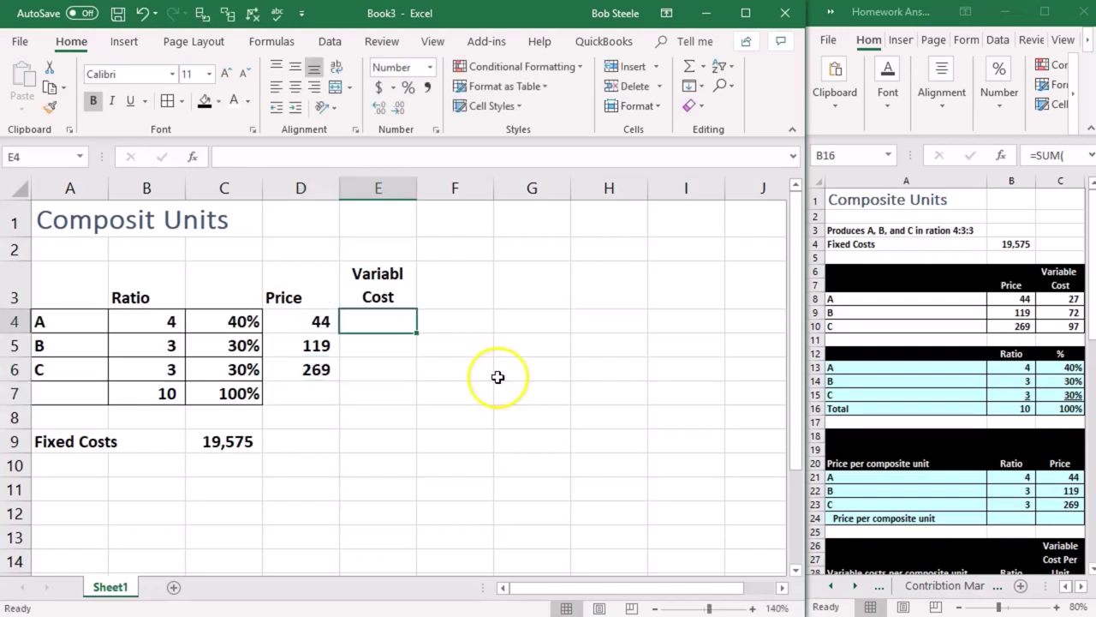
text(27)
key(Return)
text(72)
key(Return)
text(97)
key(Return)
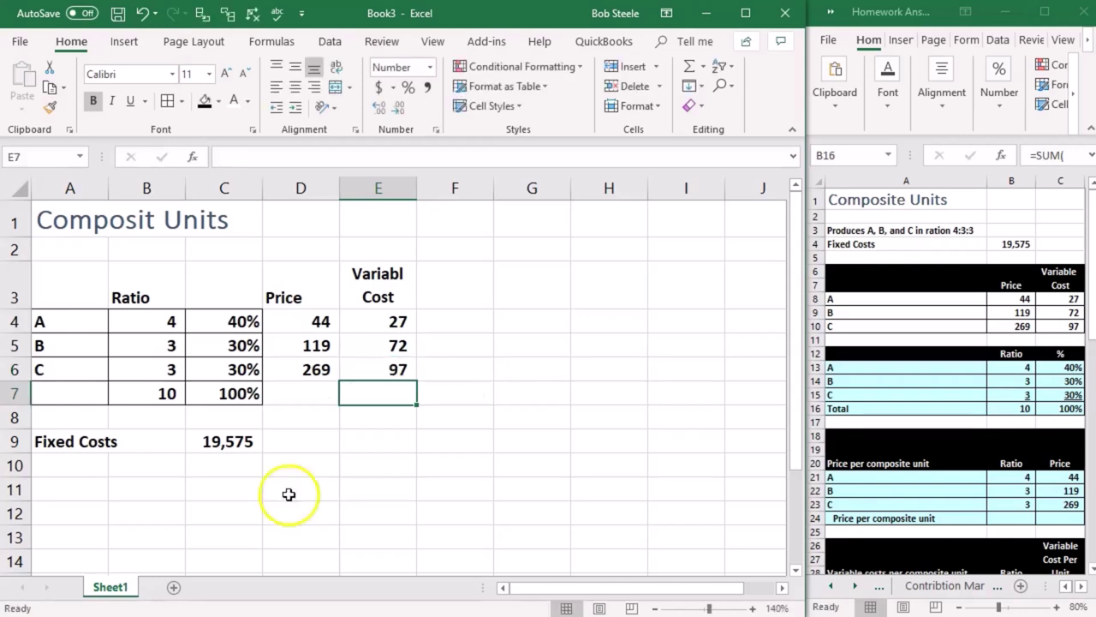
- Maximize the workbook window and apply all borders to the price and variable cost cells D4:E7
key(super+Up)
click(305, 322)
drag(304, 321, 374, 394)
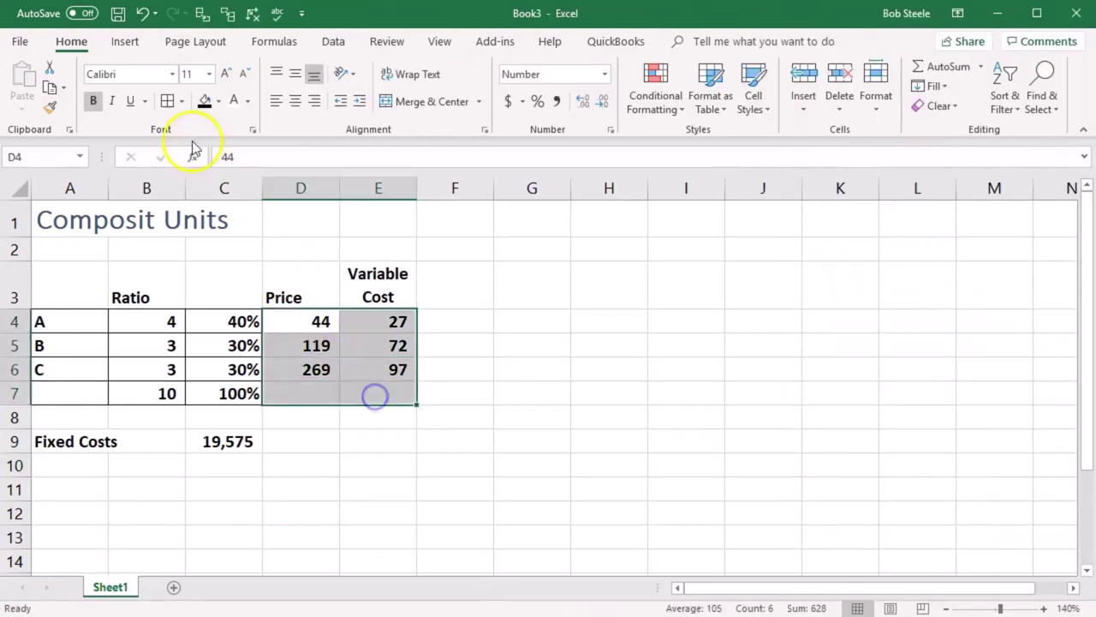
click(167, 101)
click(254, 353)
- Give the header row A3:E3 a black fill and white font
mouse_move(80, 297)
mouse_down()
mouse_move(303, 271)
mouse_move(358, 278)
mouse_up()
click(205, 101)
click(234, 101)
click(541, 499)
click(223, 513)
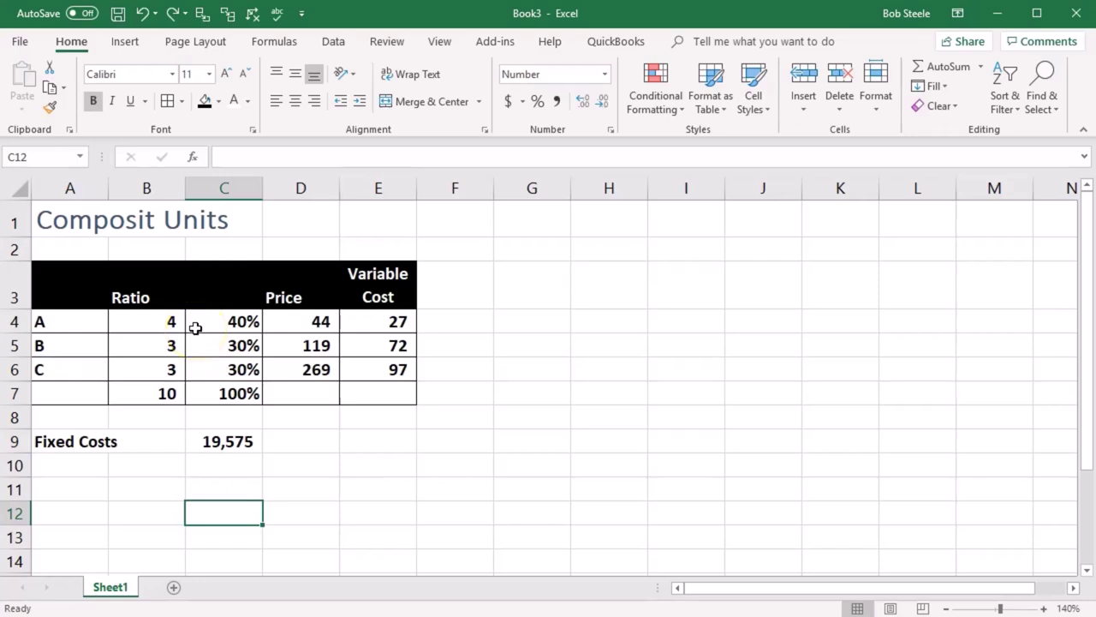
- Enter the label "Price per composit unit" in A11 and widen column A to fit the text
drag(166, 321, 154, 369)
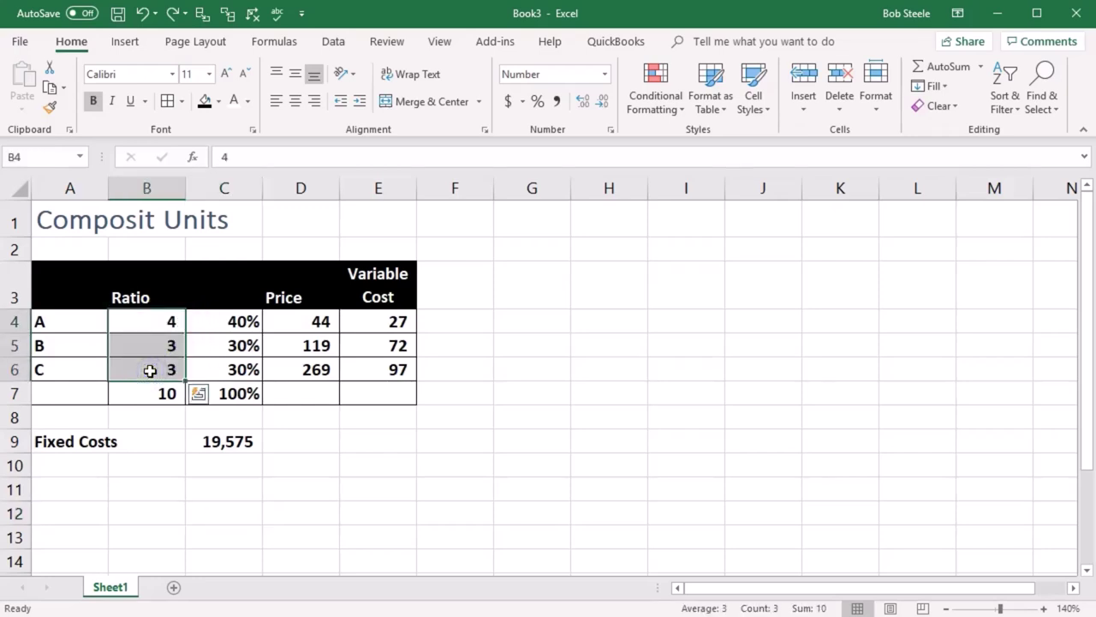
click(91, 489)
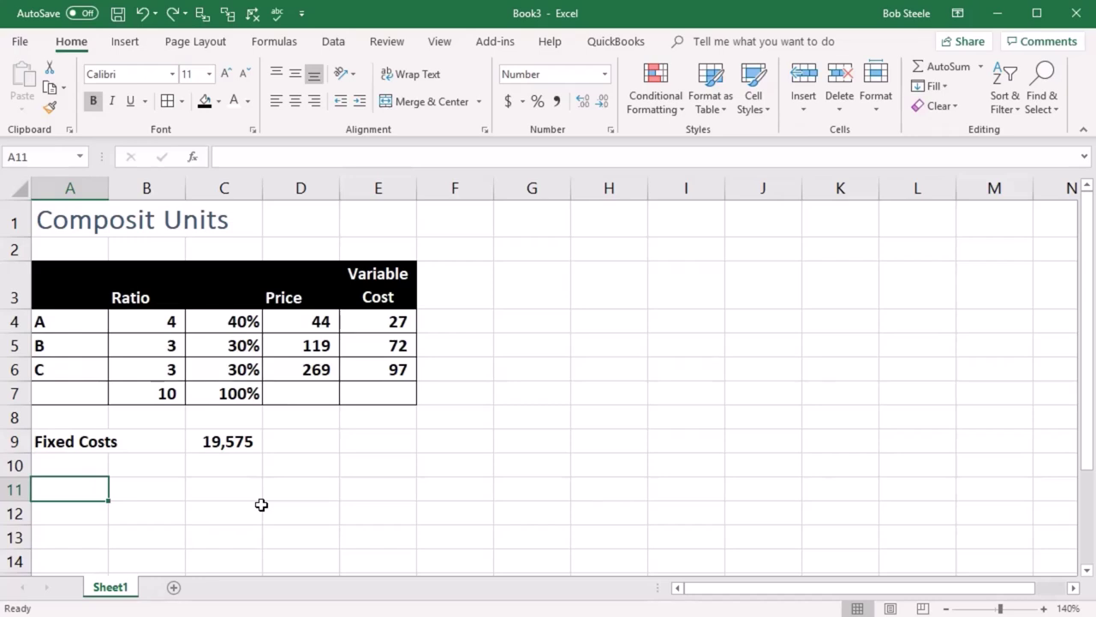
text(Pri)
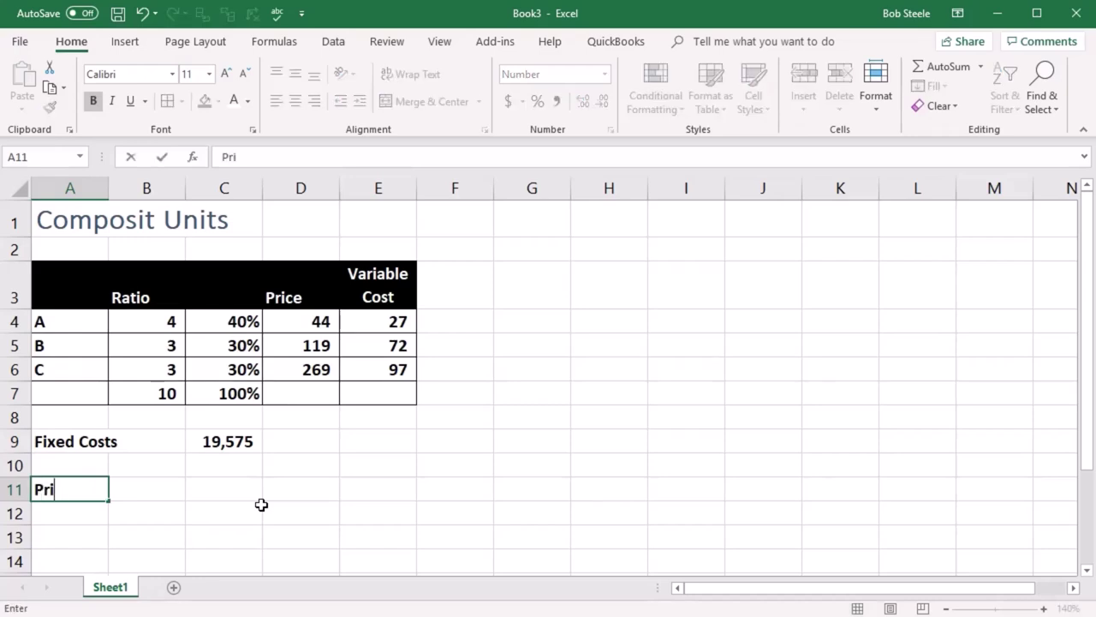
text(ce per composit unit)
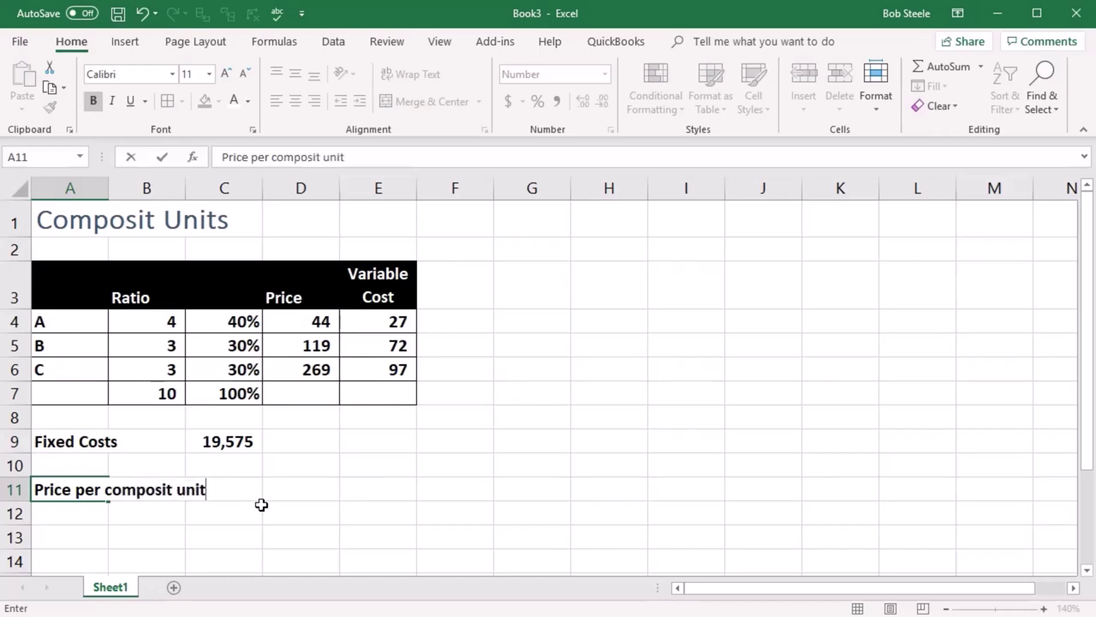
key(Tab)
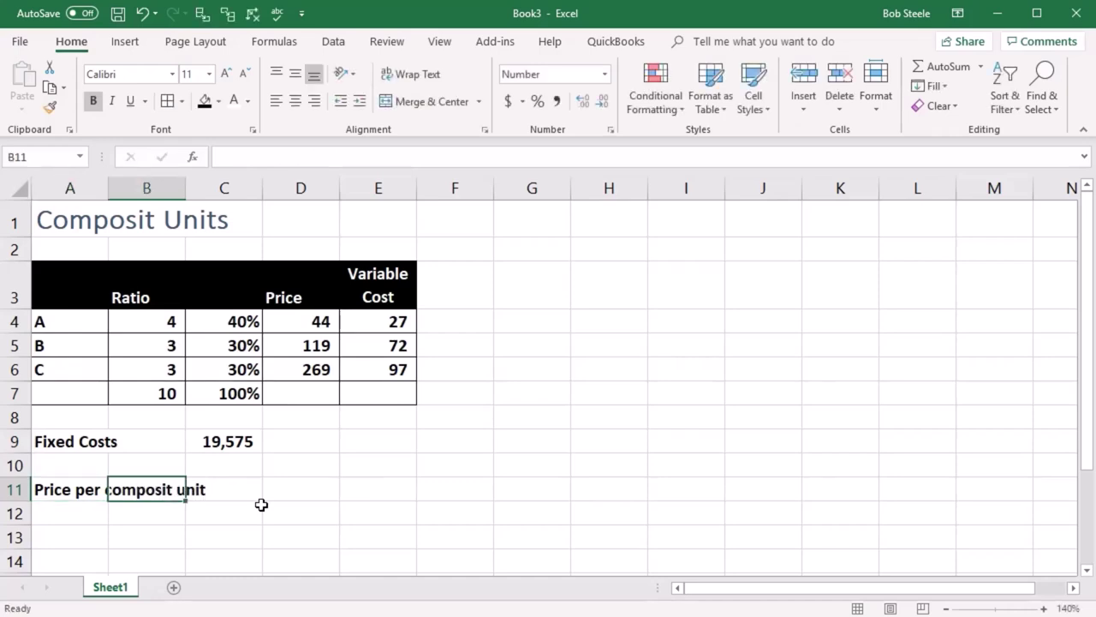
drag(110, 182, 217, 198)
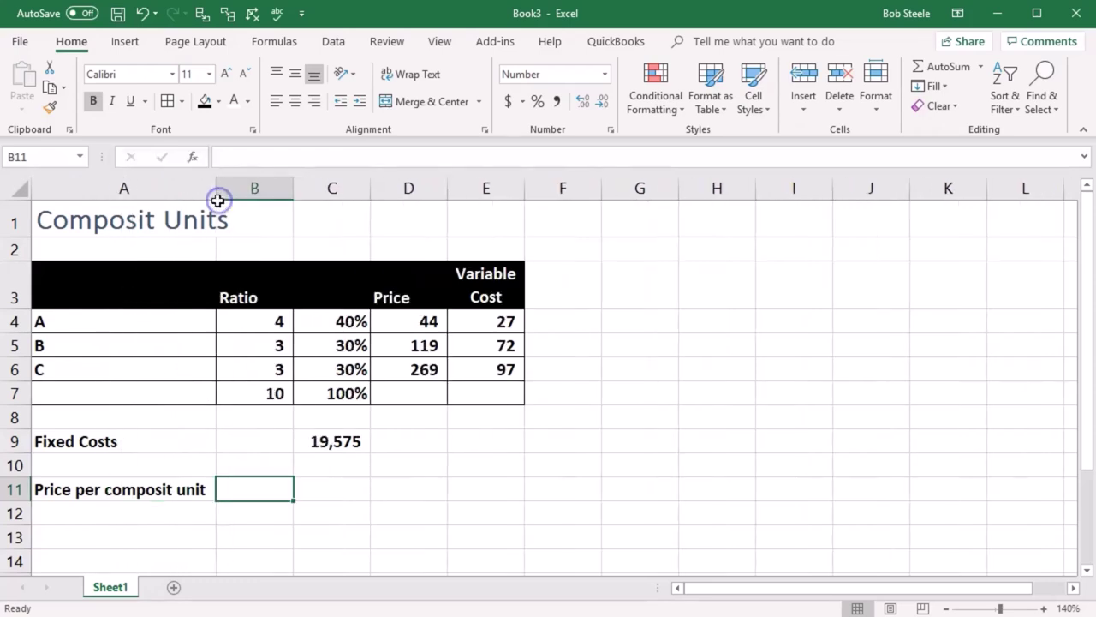
- Link A12 to the product name in A4 and fill the formula down to A14 for products B and C
click(178, 514)
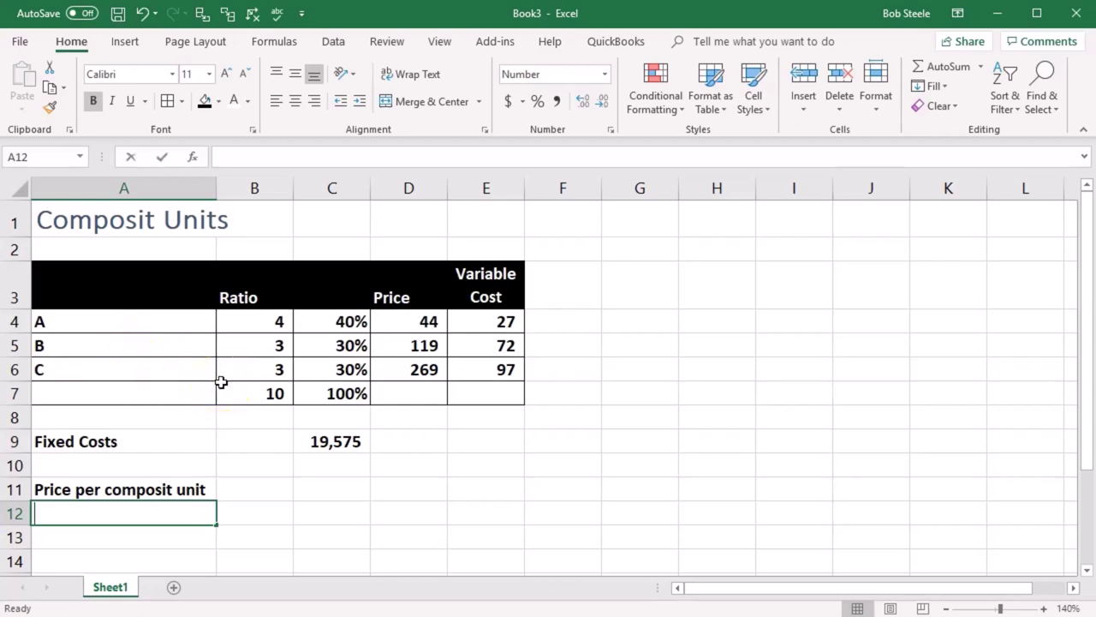
text(=)
click(174, 322)
key(Return)
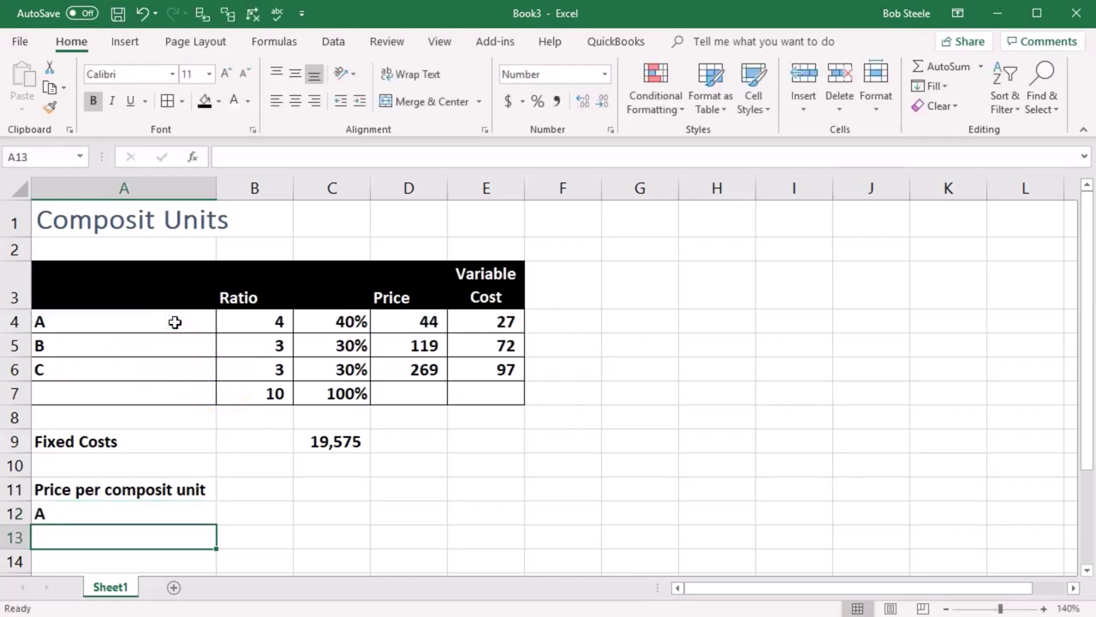
click(175, 511)
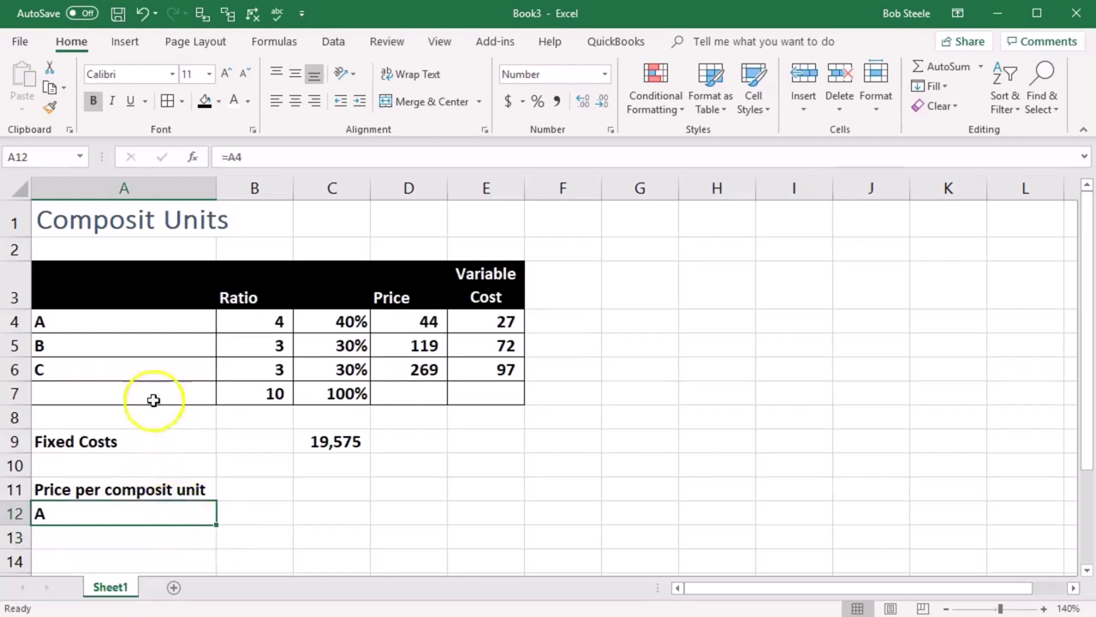
scroll(155, 377, down, 1)
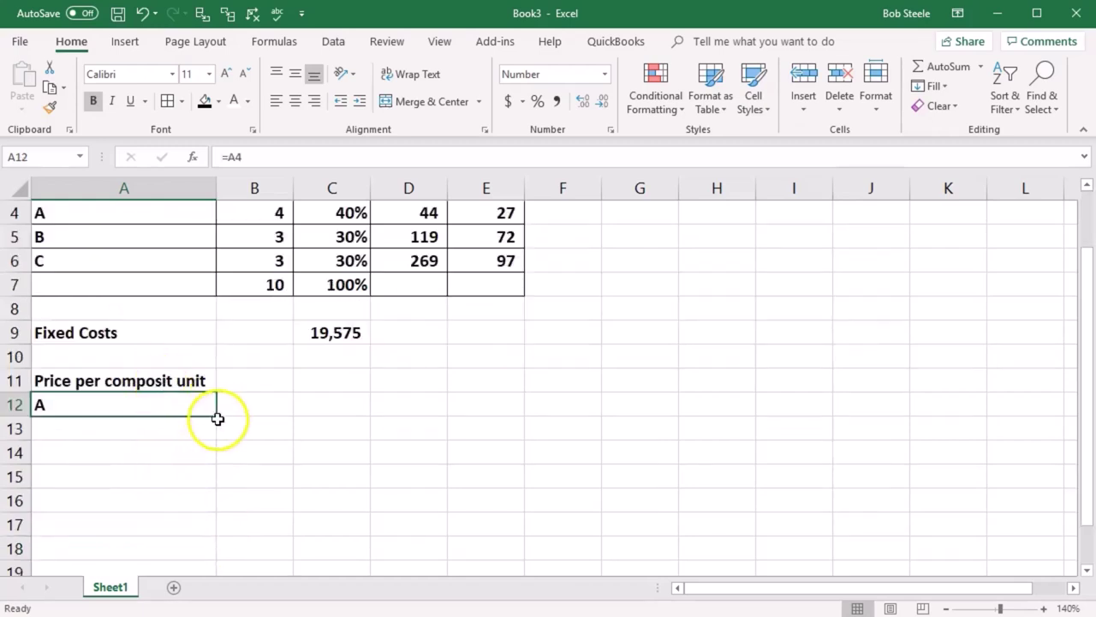
drag(217, 418, 215, 454)
click(132, 424)
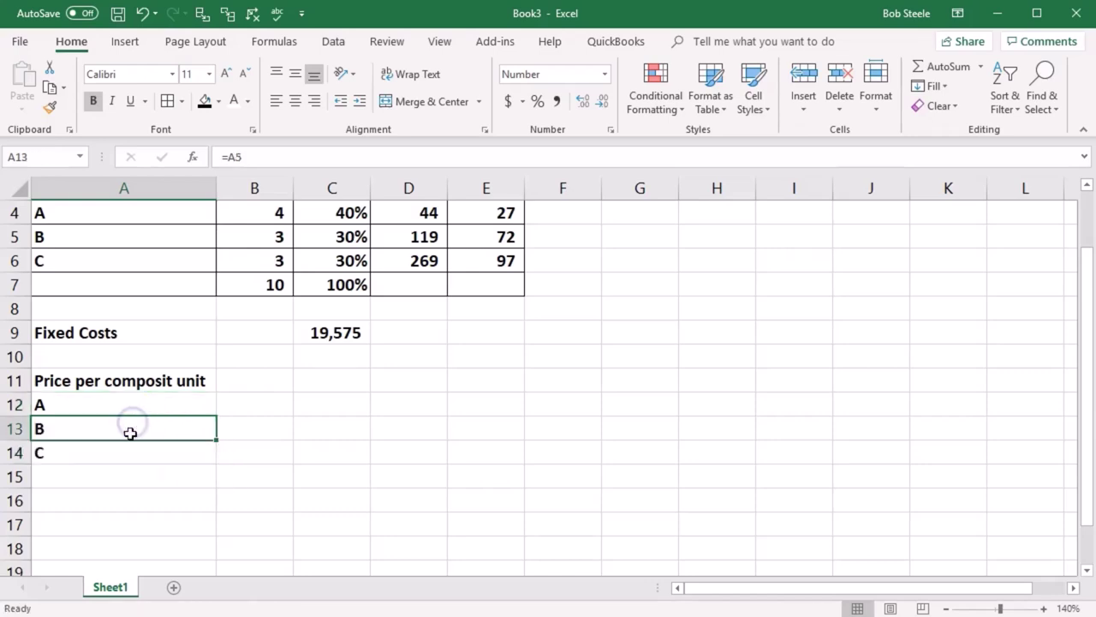
click(115, 448)
- Copy the "Price per composit unit" label from A11 into A15 beneath the product list
click(114, 471)
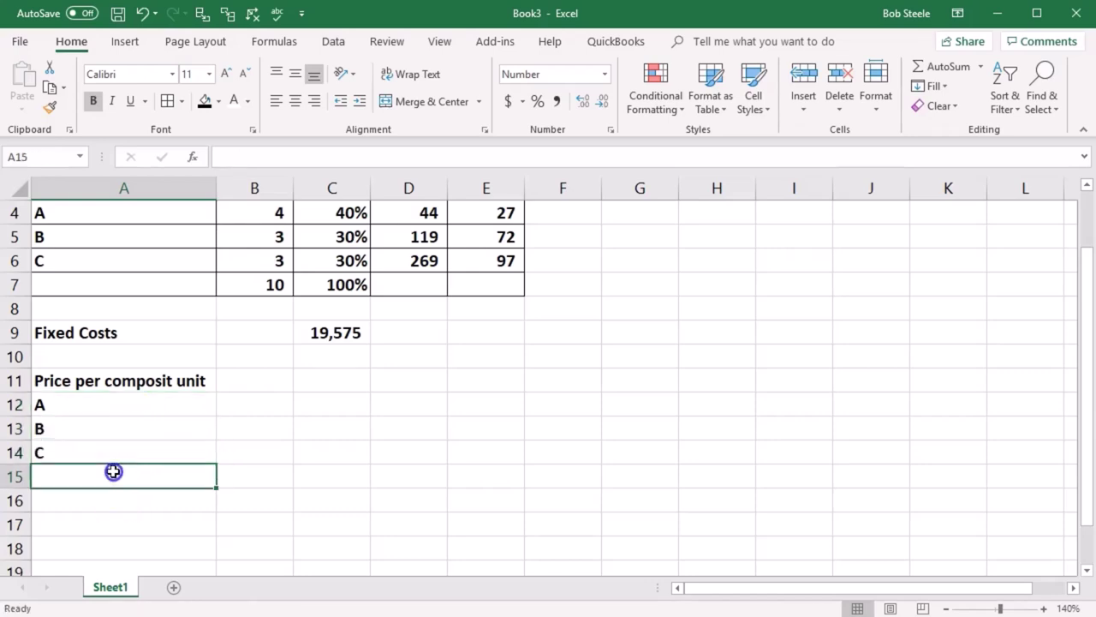
click(113, 383)
key(ctrl+c)
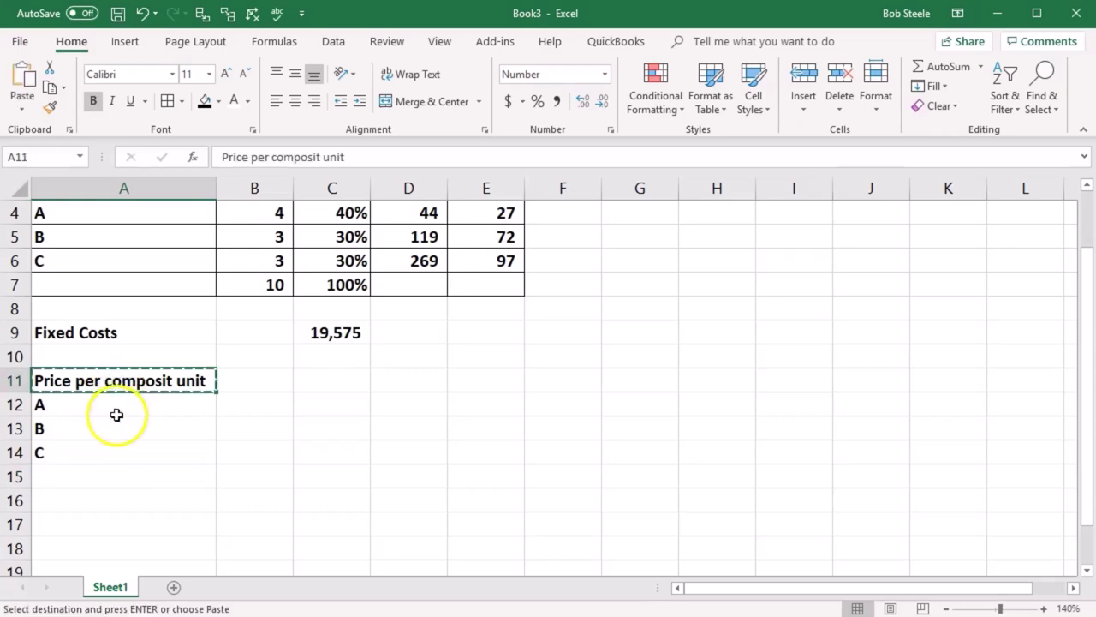
click(91, 473)
key(ctrl+v)
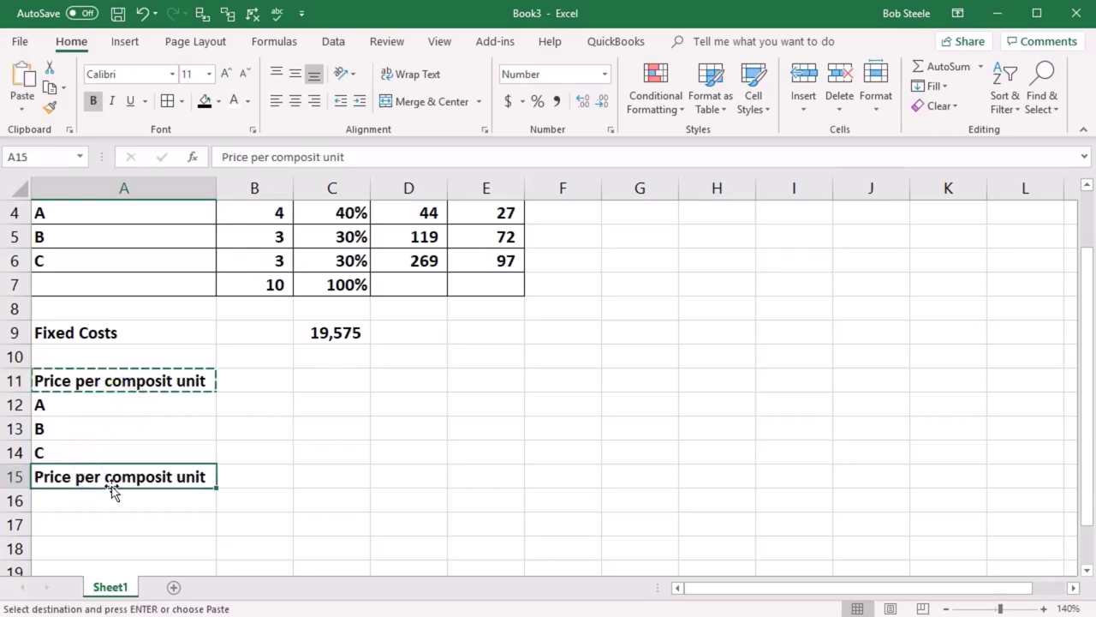
- Link B11 to the Ratio heading in B3 and enter the heading "Price" in C11
click(269, 379)
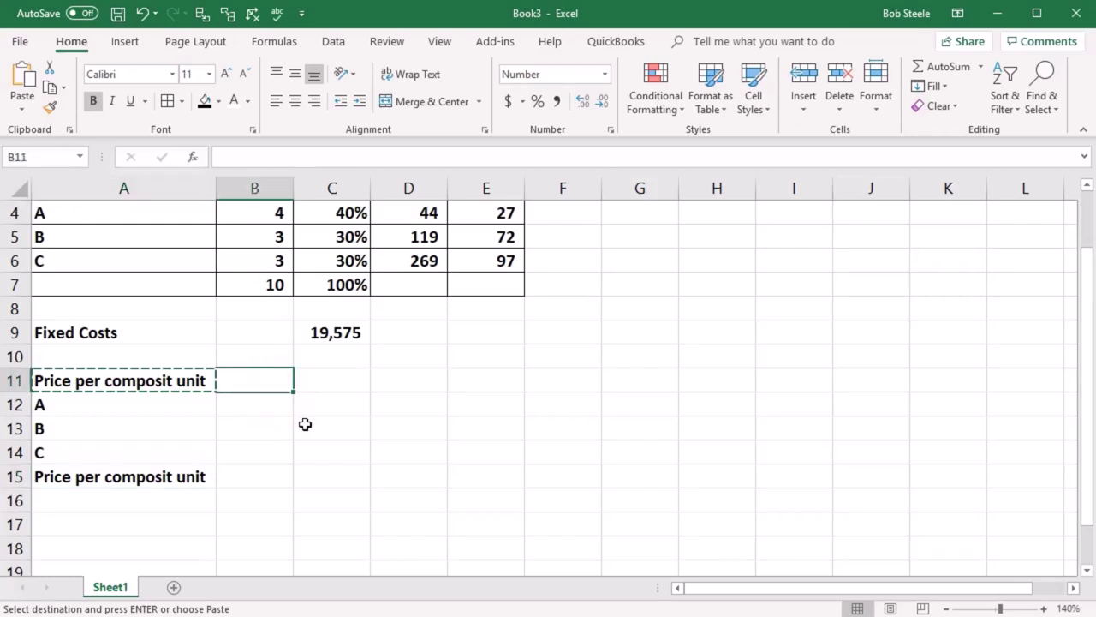
scroll(305, 423, up, 1)
key(Escape)
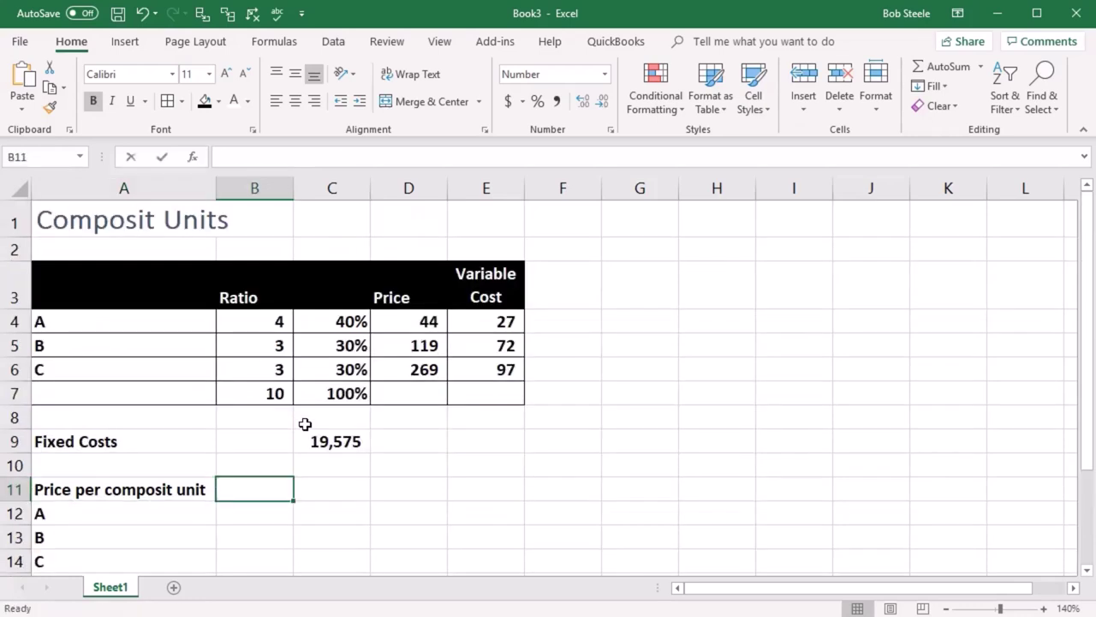
text(=)
click(269, 299)
key(Tab)
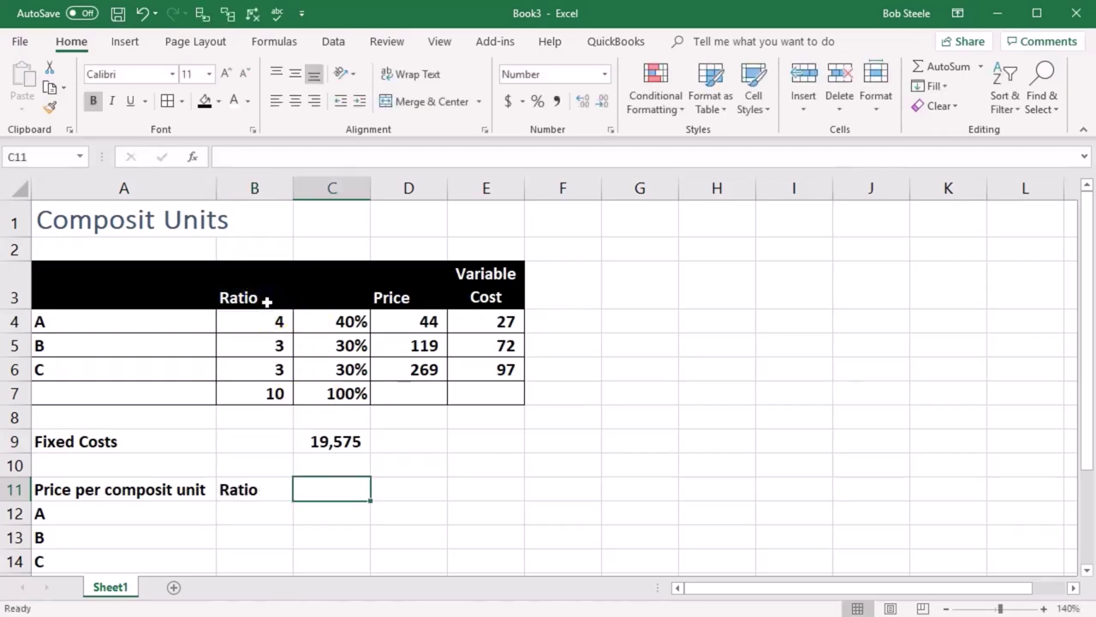
text(Price)
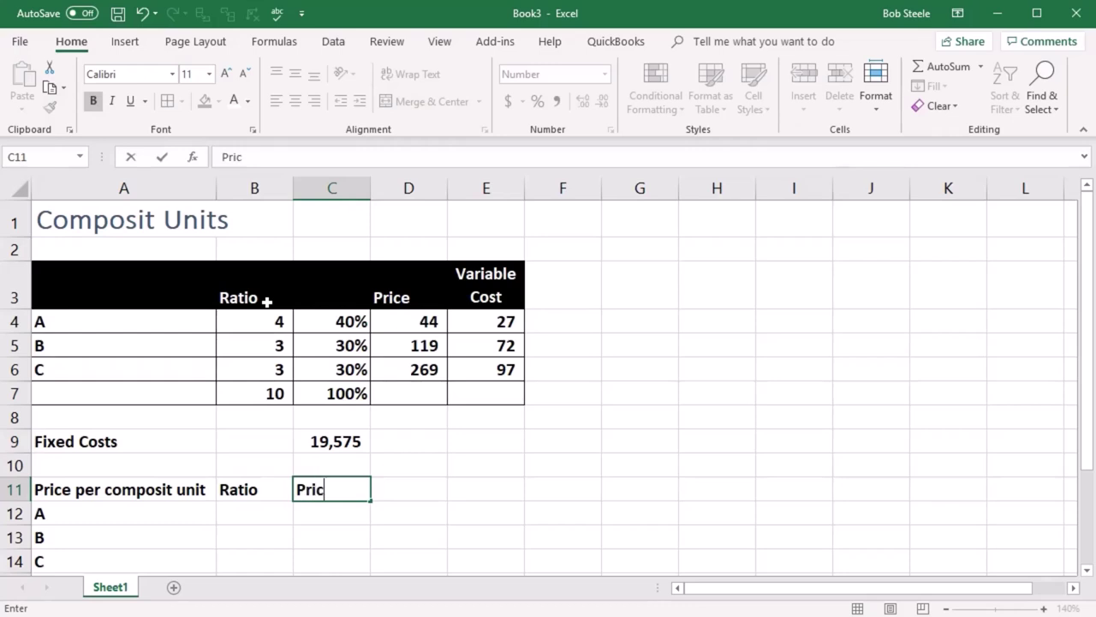
key(Tab)
click(267, 300)
click(379, 300)
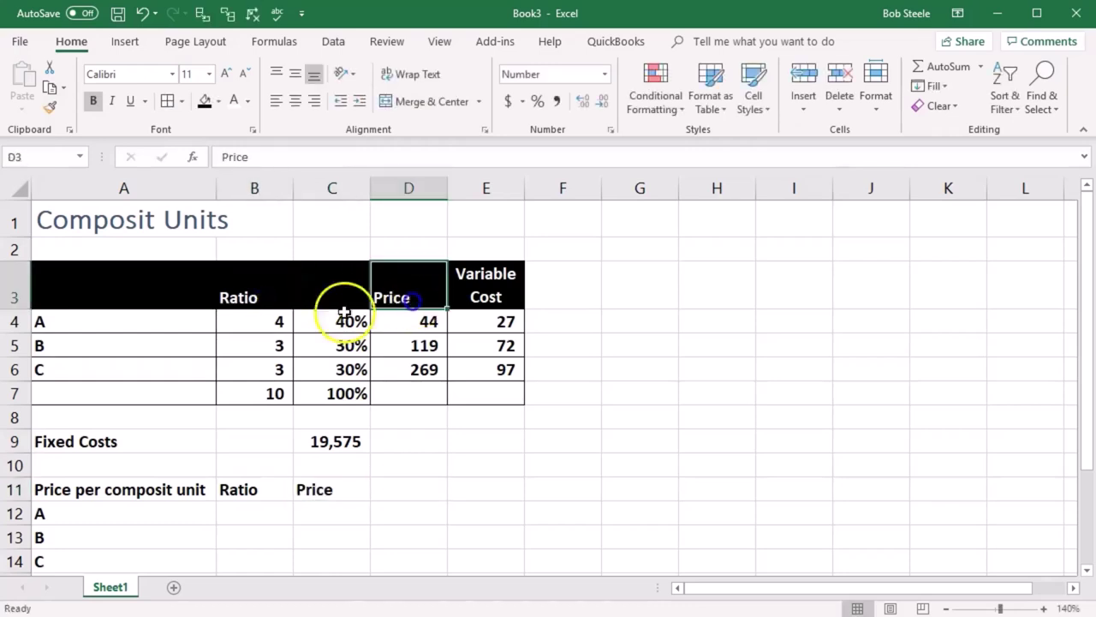
- Link B12 to product A's ratio in B4 and fill the formula down to B14
click(279, 514)
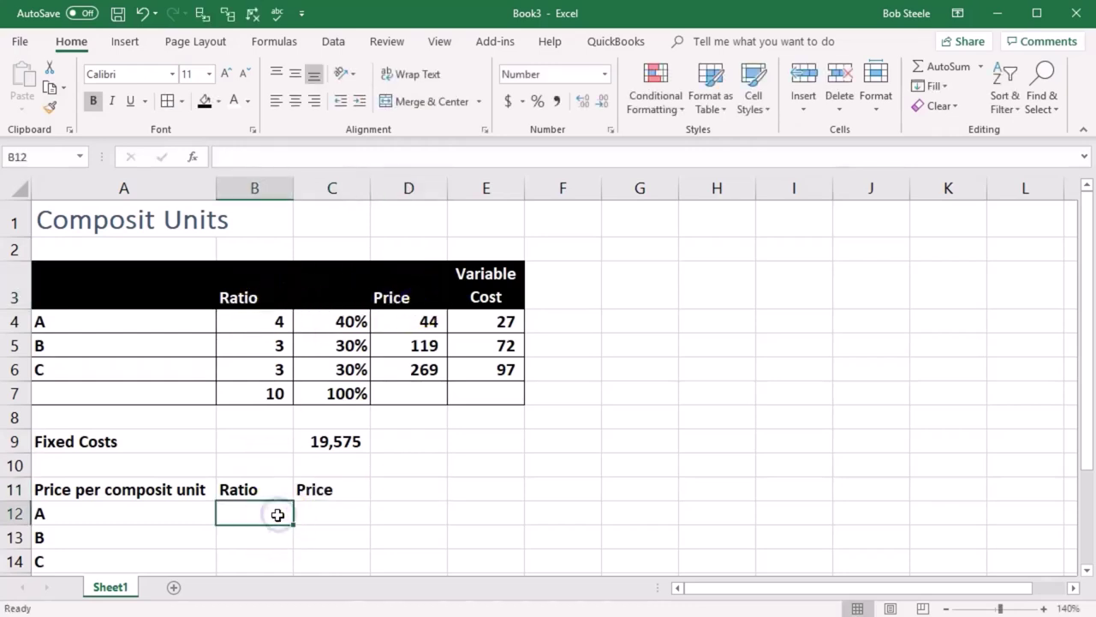
text(=)
click(262, 326)
key(Return)
scroll(270, 377, down, 1)
click(272, 404)
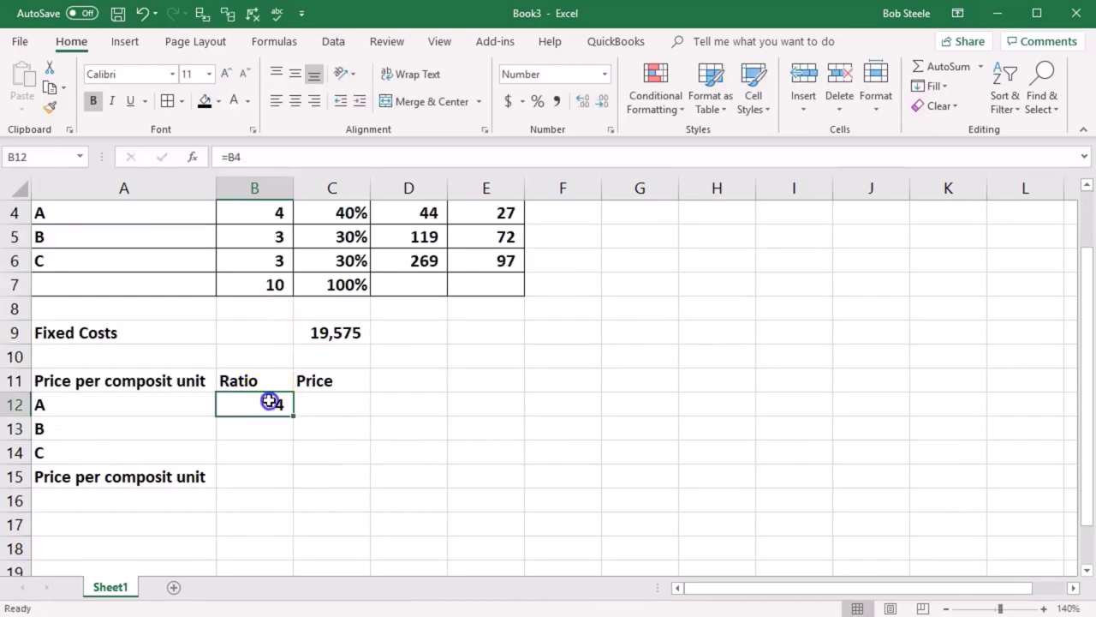
drag(295, 417, 286, 459)
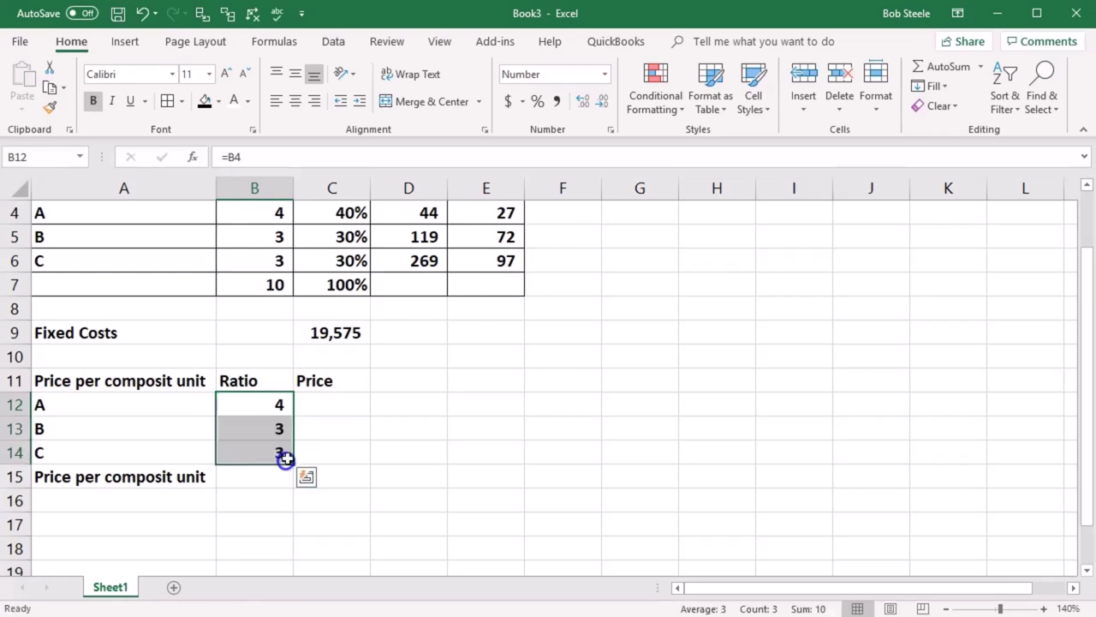
drag(294, 410, 265, 450)
click(257, 422)
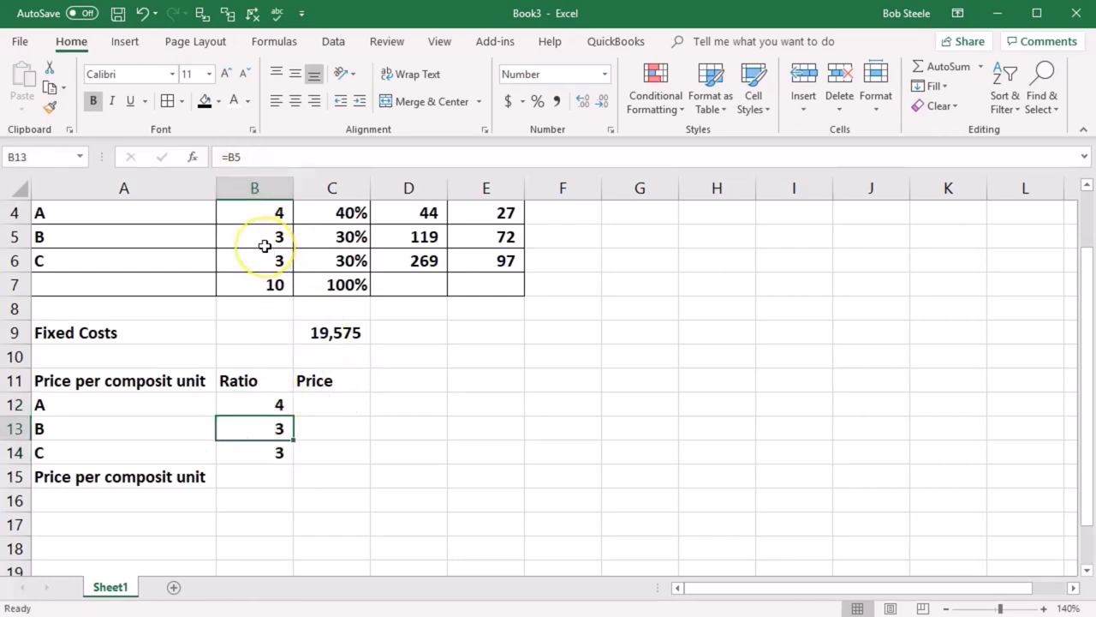
- Link C12 to product A's price in D4 and fill the formula down to C14
click(358, 400)
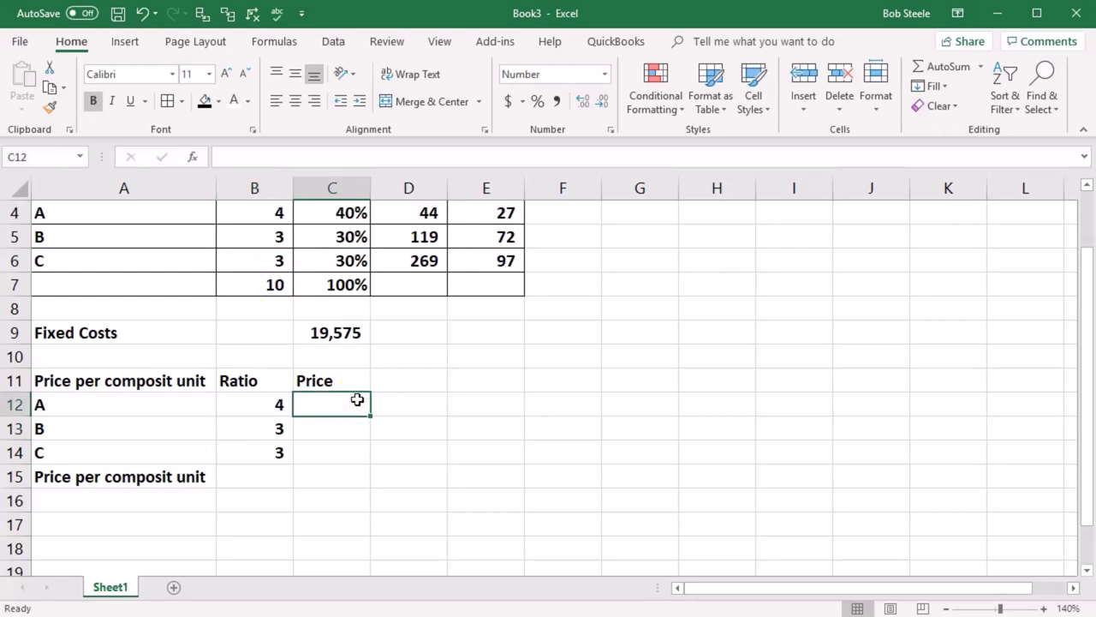
text(=)
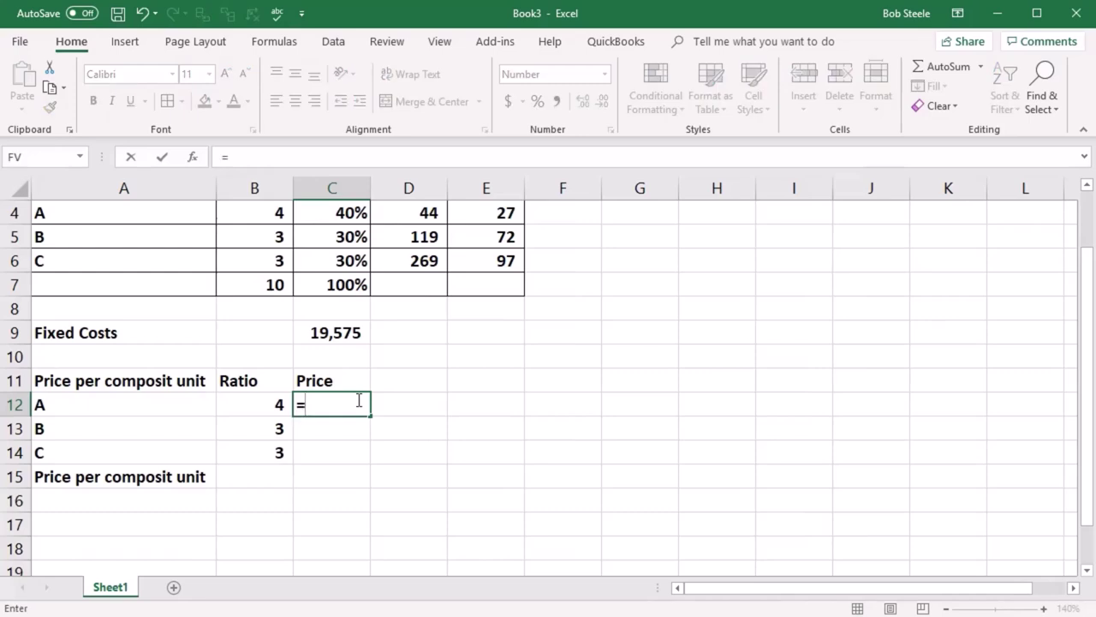
scroll(360, 399, up, 1)
click(428, 309)
click(428, 320)
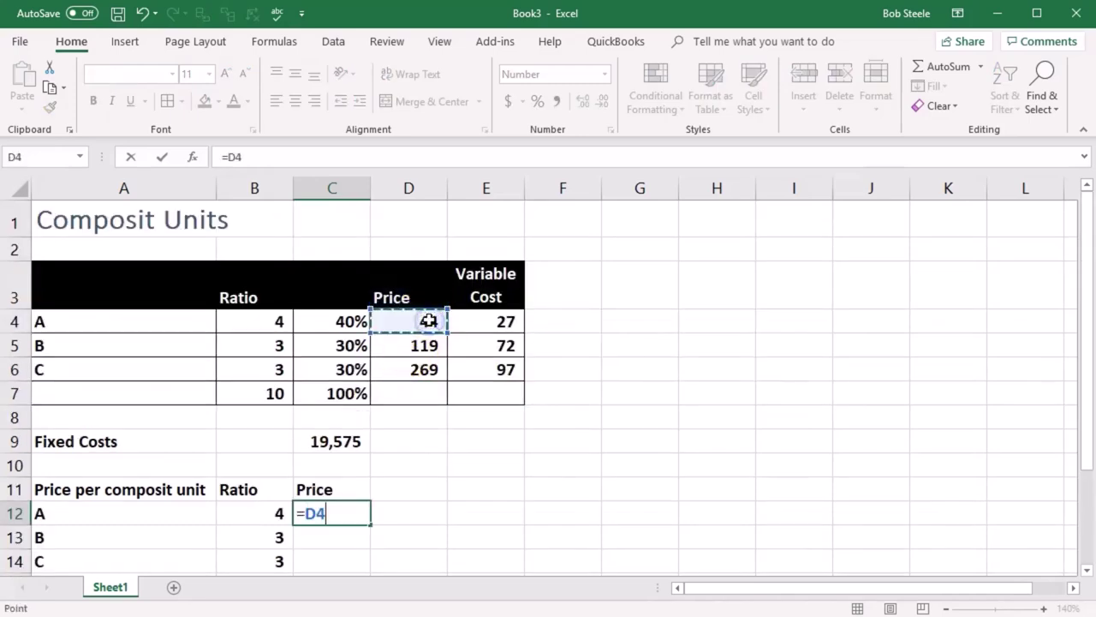
key(Return)
scroll(406, 379, down, 1)
click(367, 414)
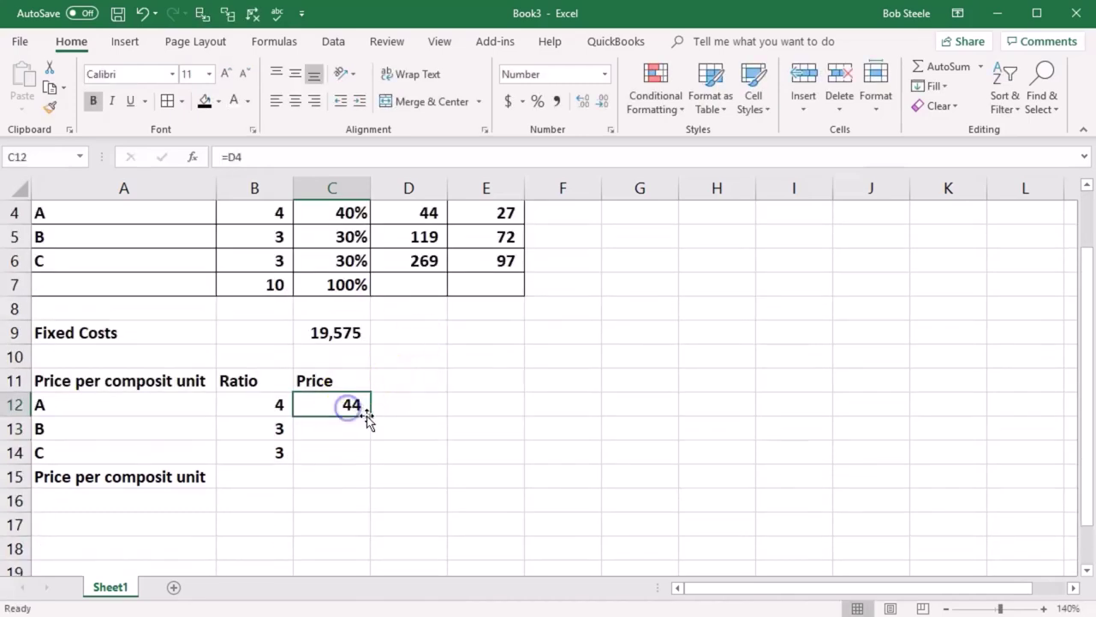
drag(369, 418, 362, 458)
click(352, 507)
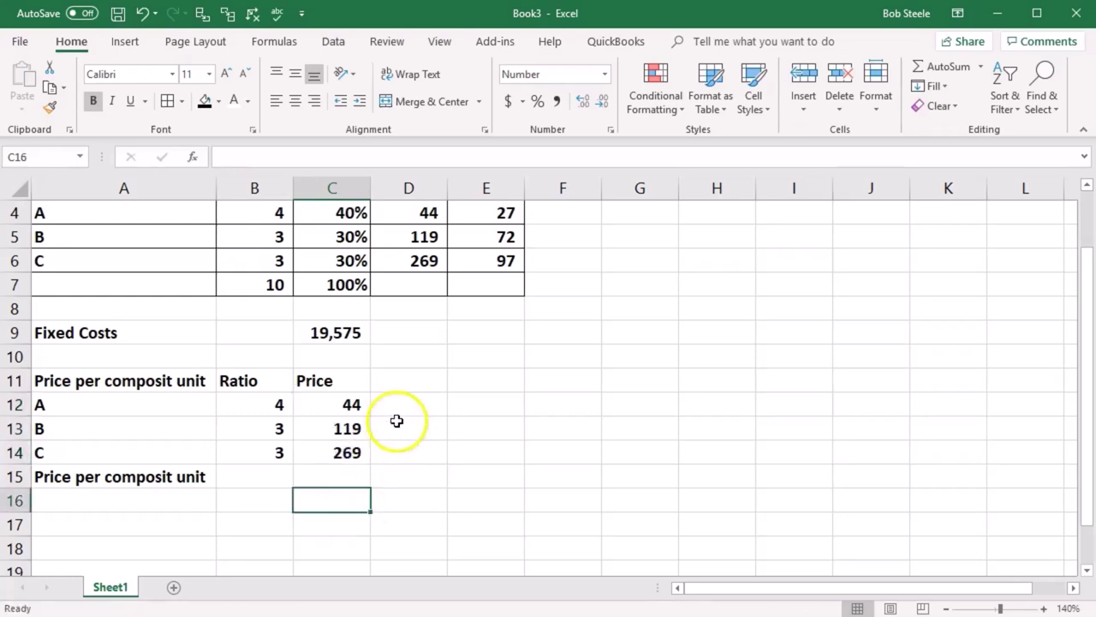
- Enter the heading "Total Per Composit Unit" in D11 and wrap its text within the cell
click(407, 379)
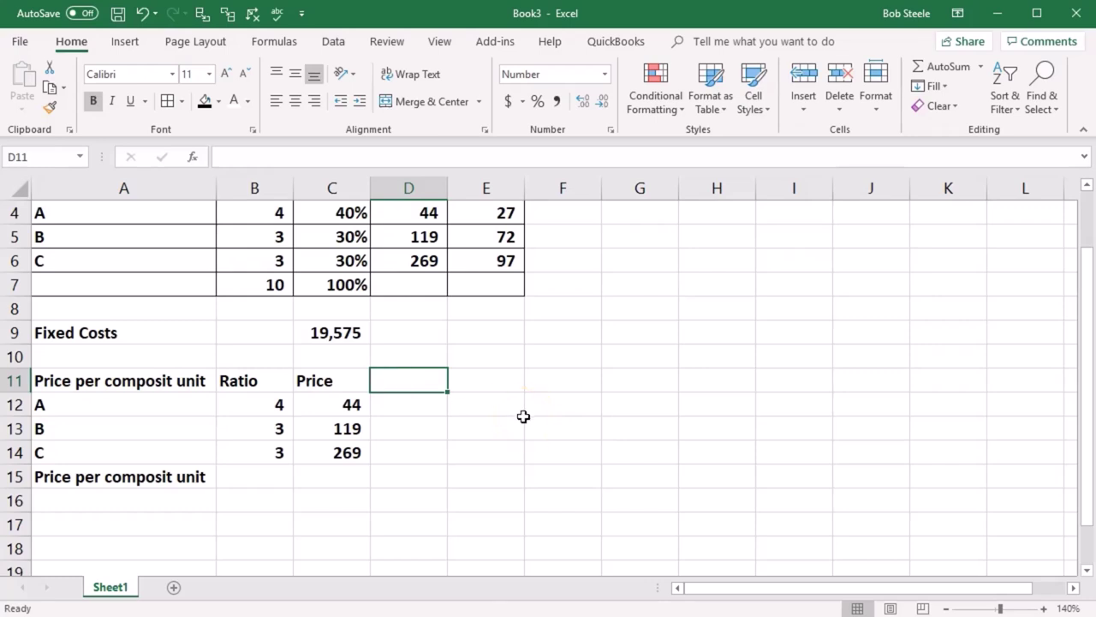
text(T)
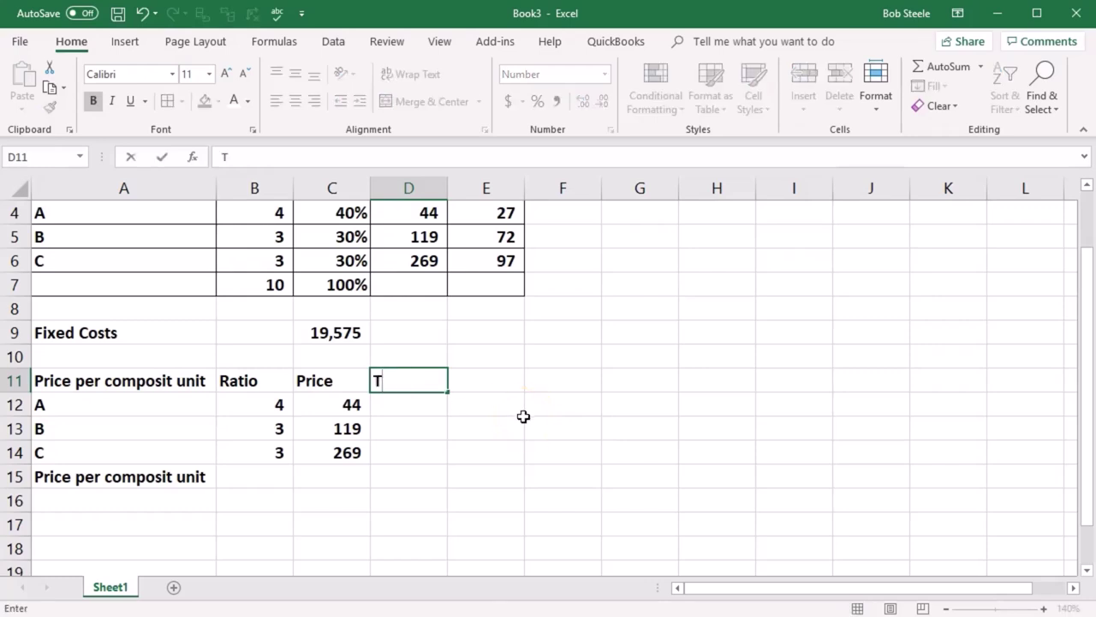
text(otal Per Compo)
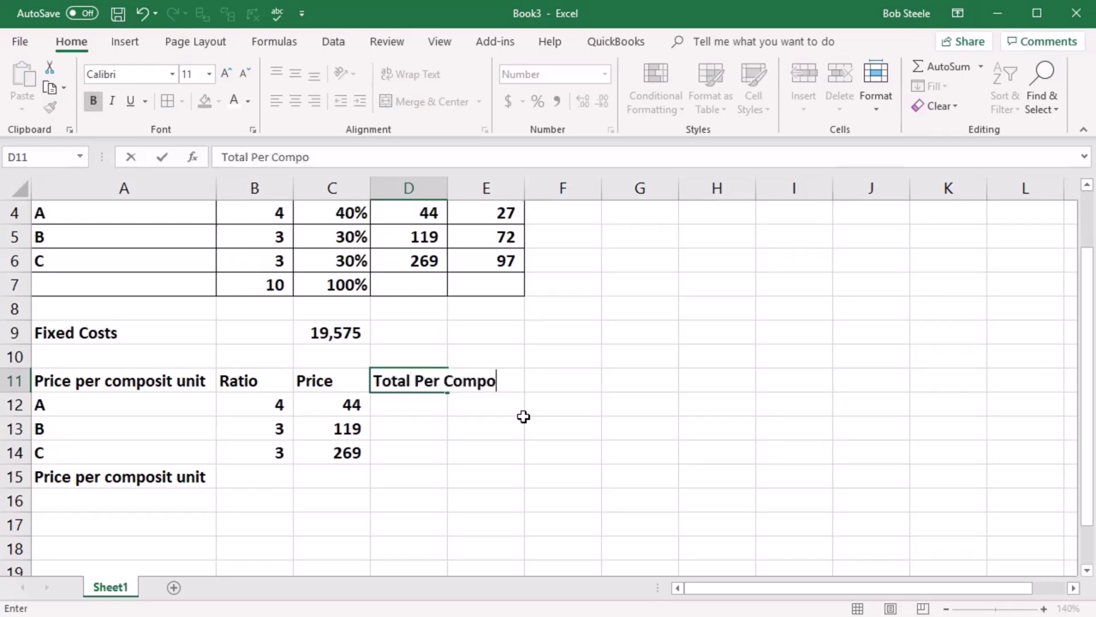
text(sit Unit)
key(Return)
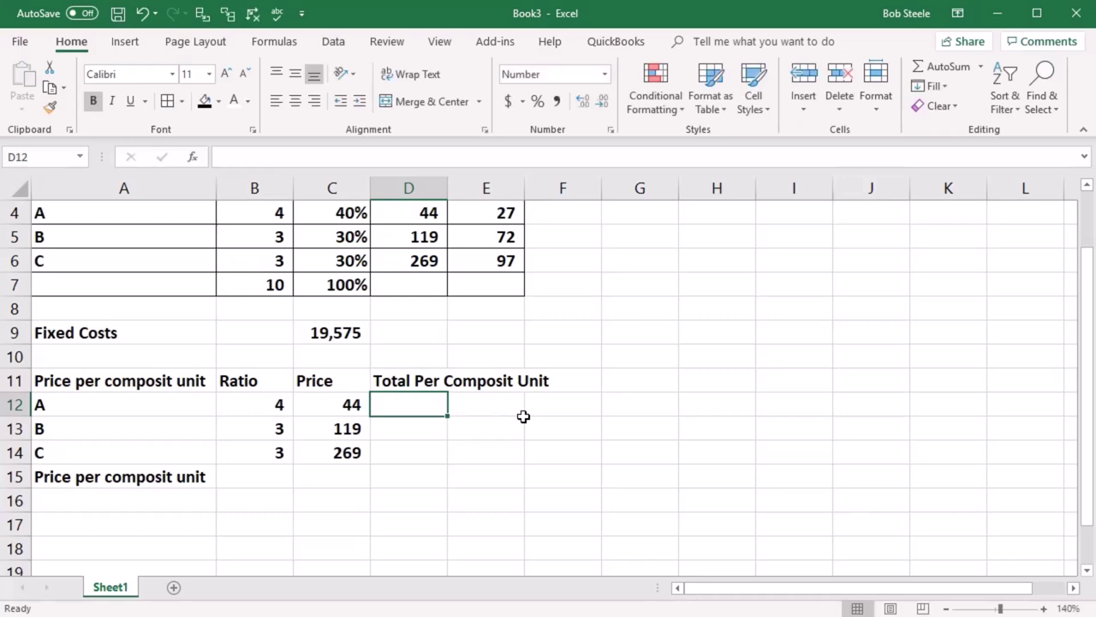
click(432, 381)
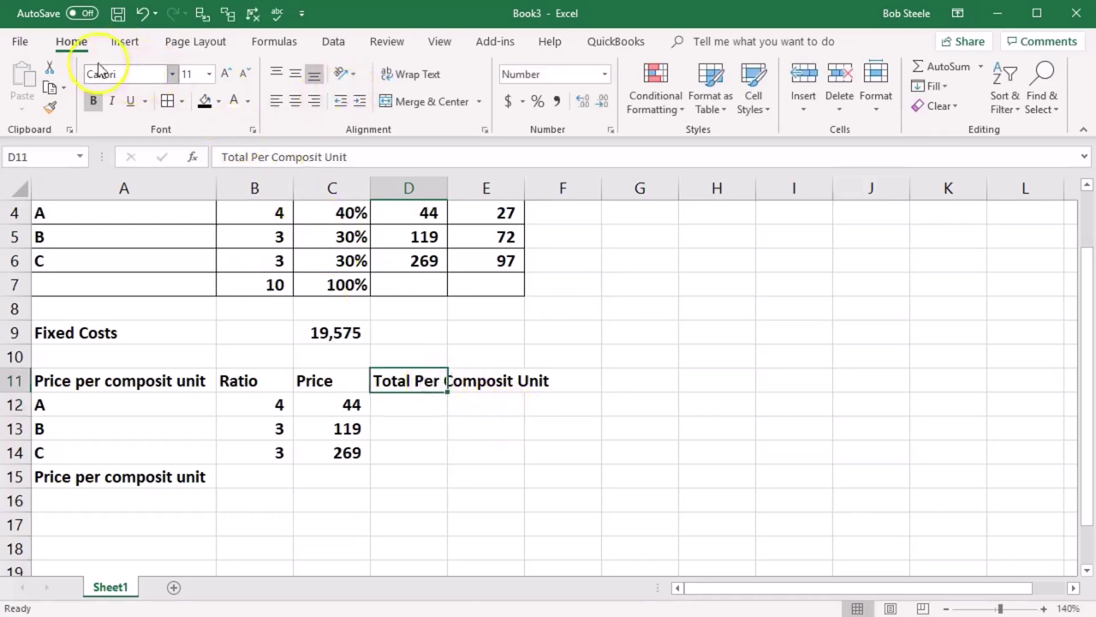
click(391, 75)
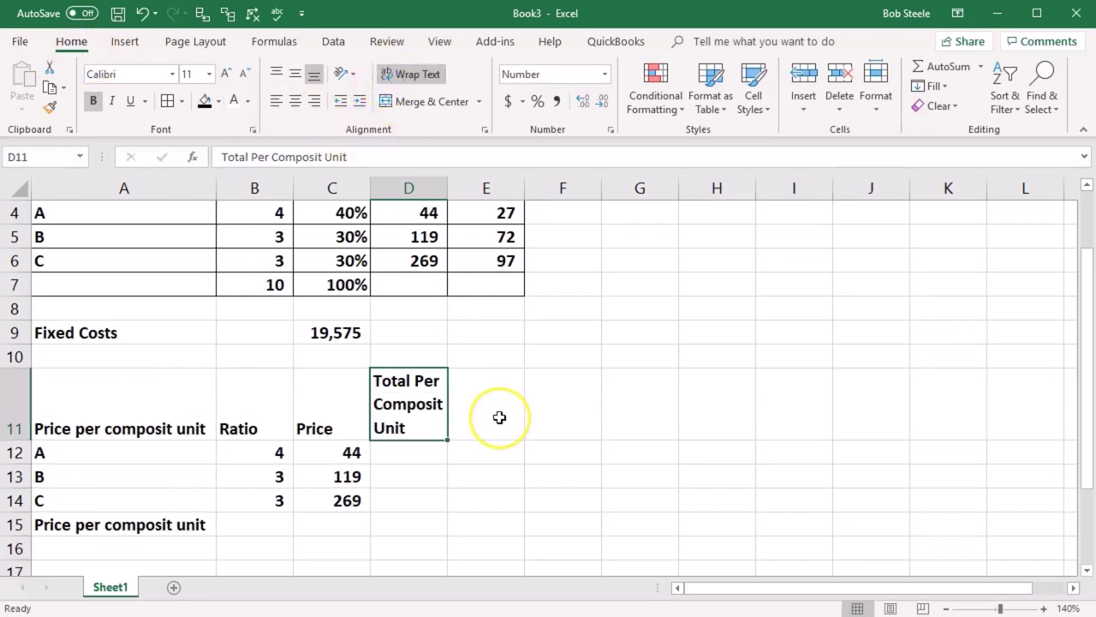
click(875, 392)
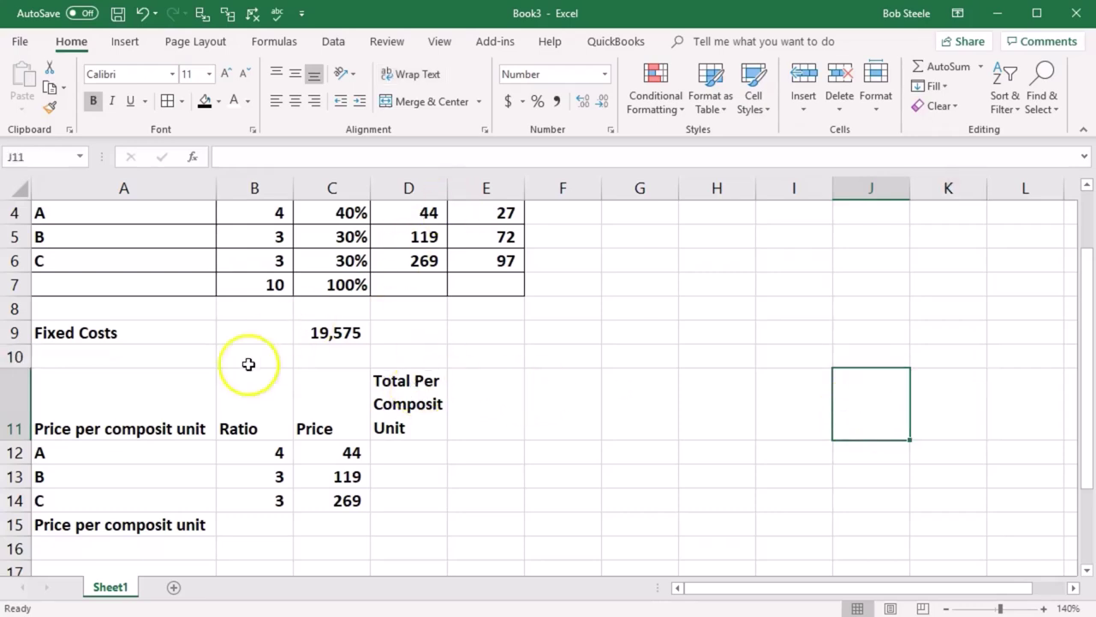
- Widen column D slightly and give columns B through E the same wider width
drag(261, 411, 379, 411)
click(428, 406)
drag(446, 187, 462, 189)
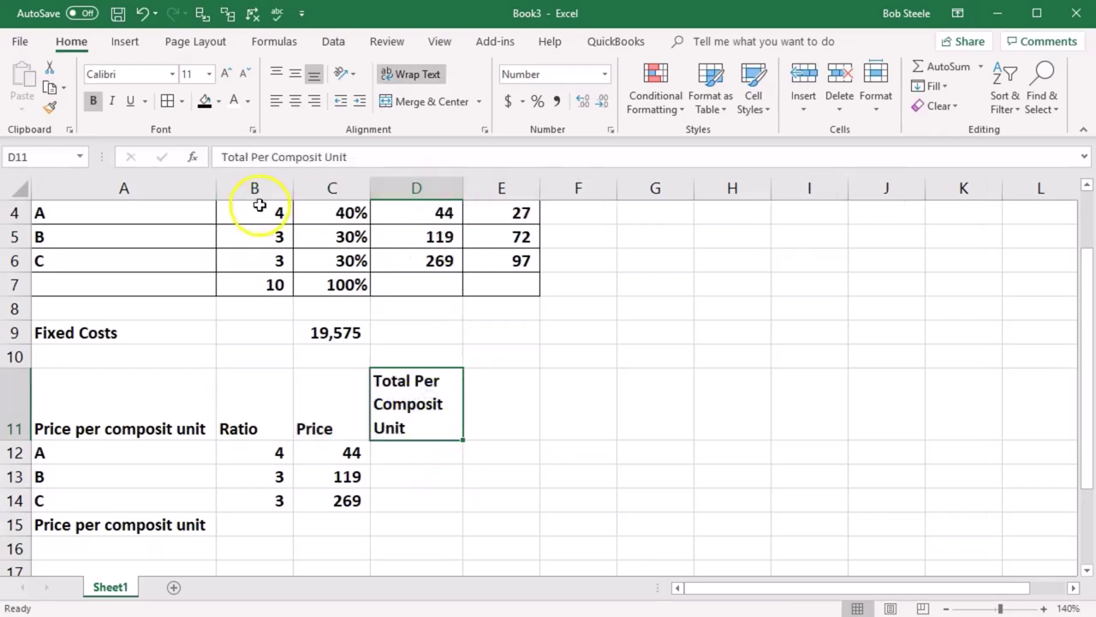
drag(257, 190, 512, 185)
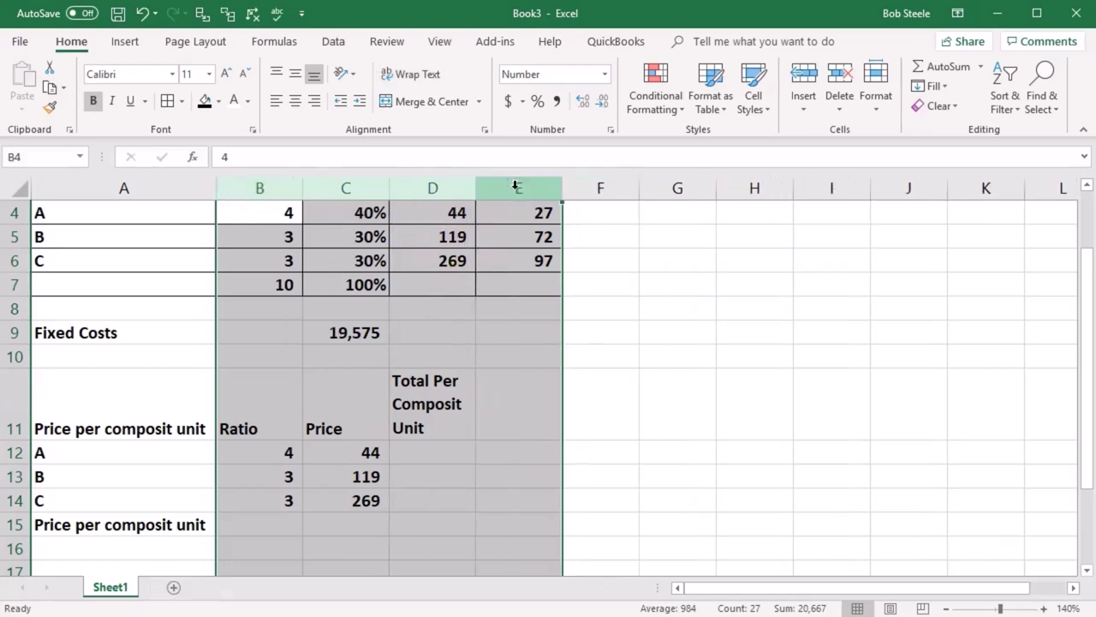
- Correct the spelling of the heading in D11 so it reads "Total Per Composite Unit"
double_click(462, 407)
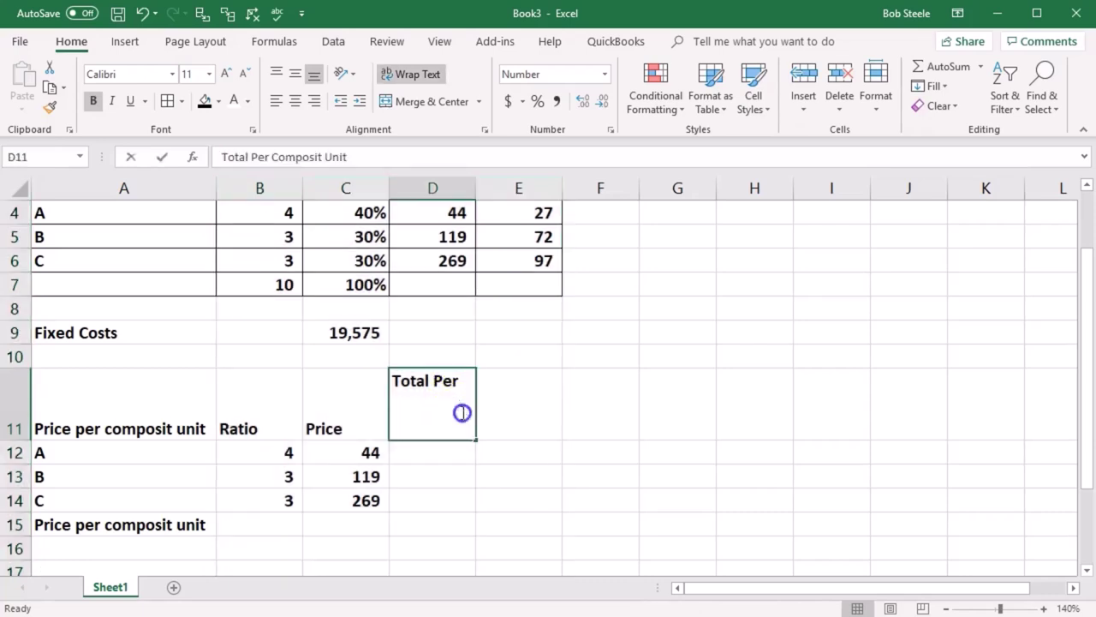
text(e)
key(Return)
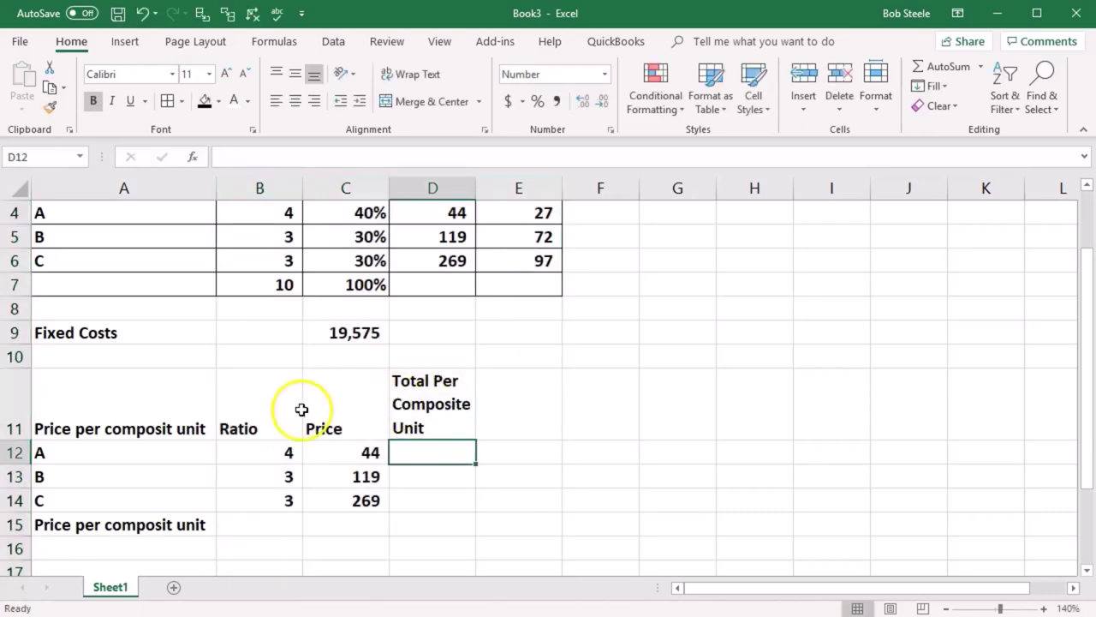
- Center the text horizontally in the heading cells B11 through E11
drag(298, 425, 486, 404)
click(295, 100)
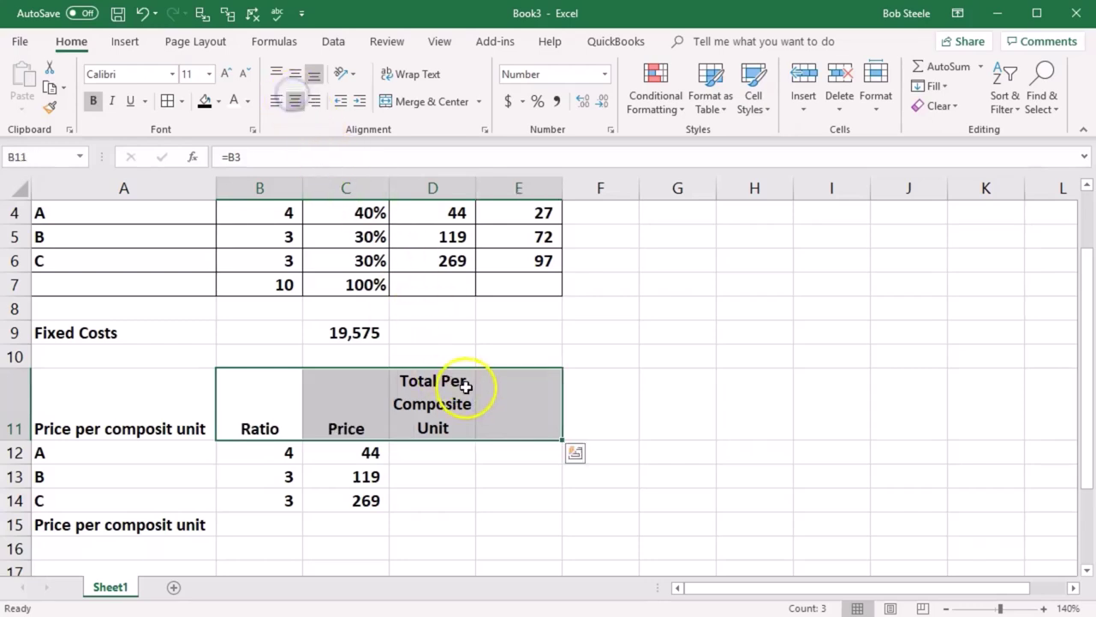
click(544, 530)
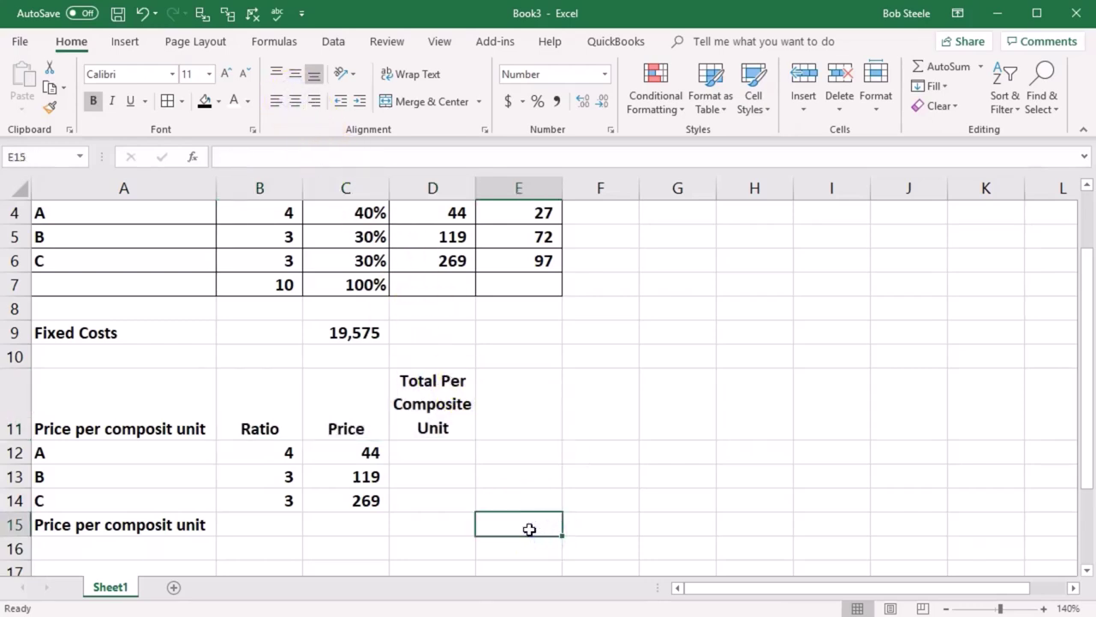
- Calculate product A's total per composite unit in D12 by multiplying its ratio by its price with =B12*C12
click(444, 453)
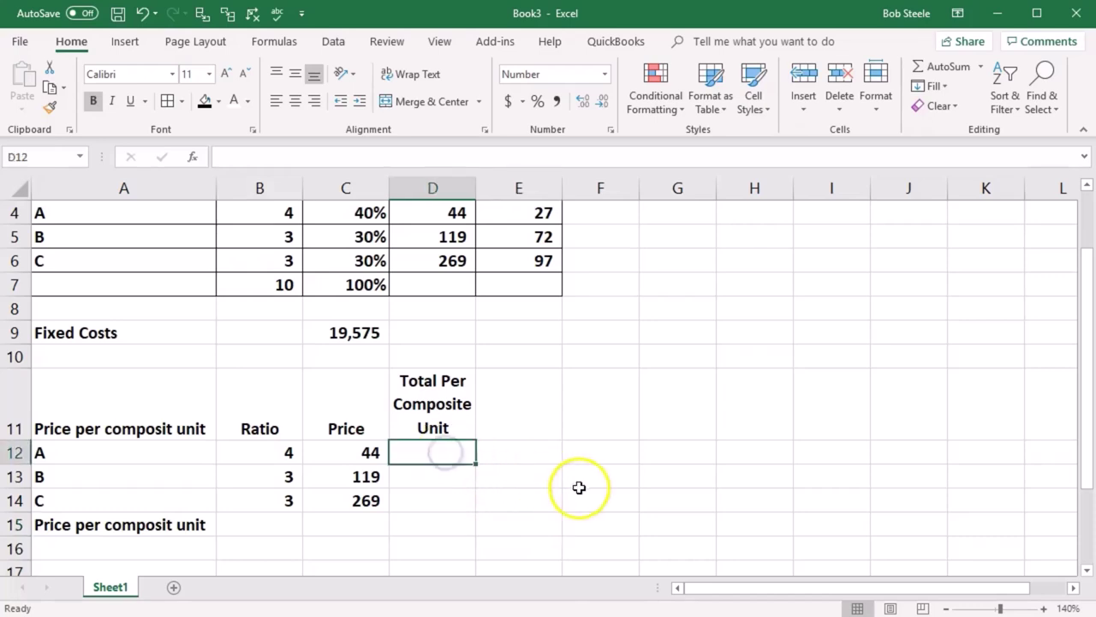
scroll(579, 487, down, 1)
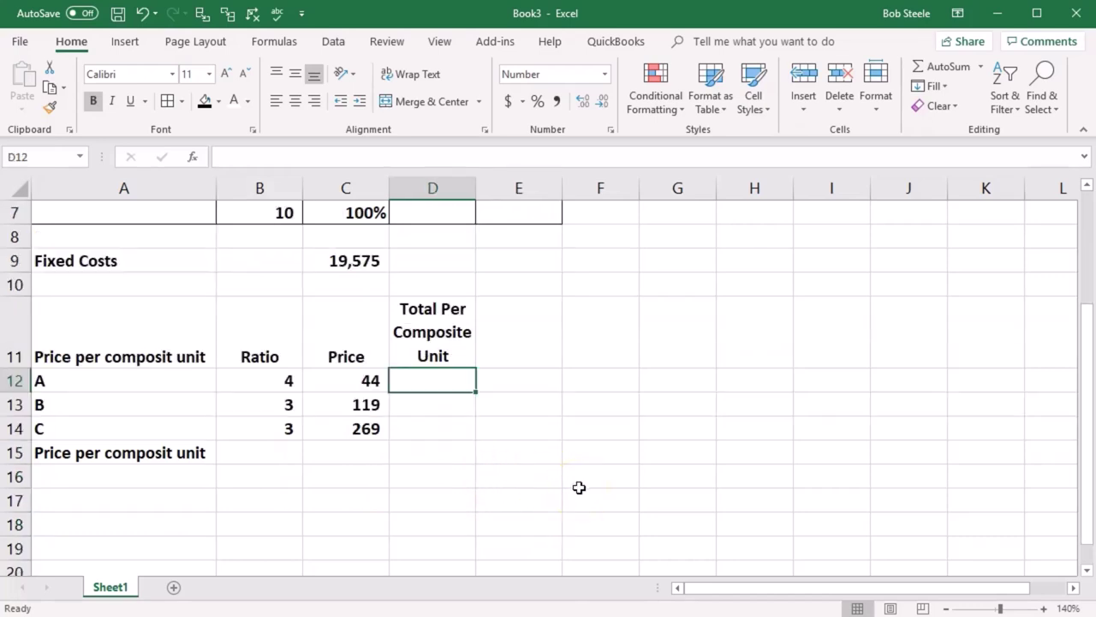
click(284, 382)
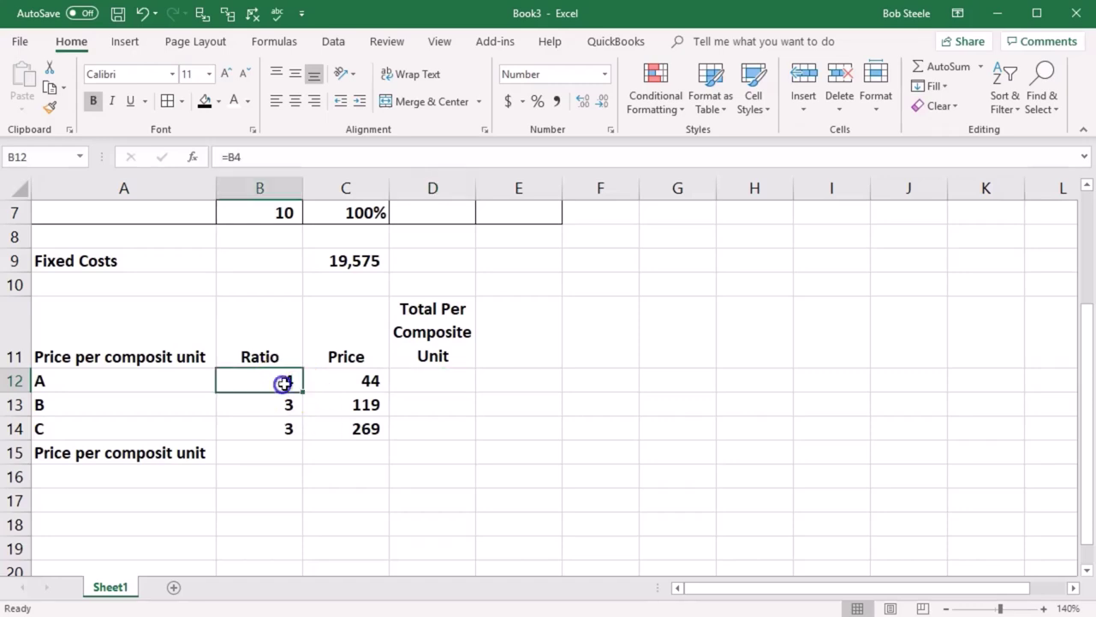
click(330, 383)
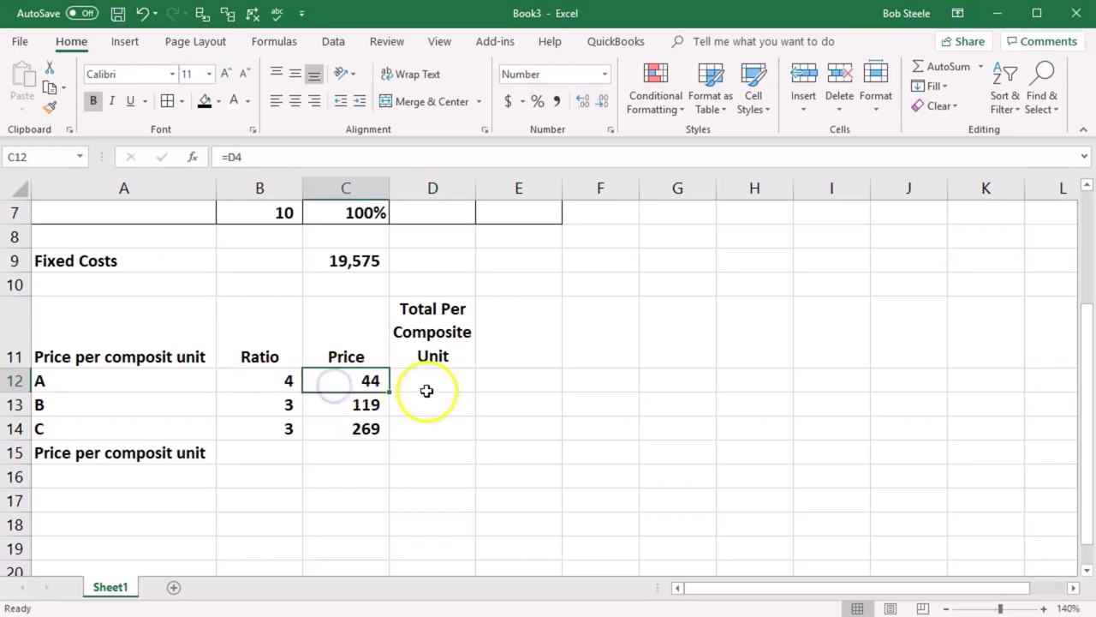
click(430, 386)
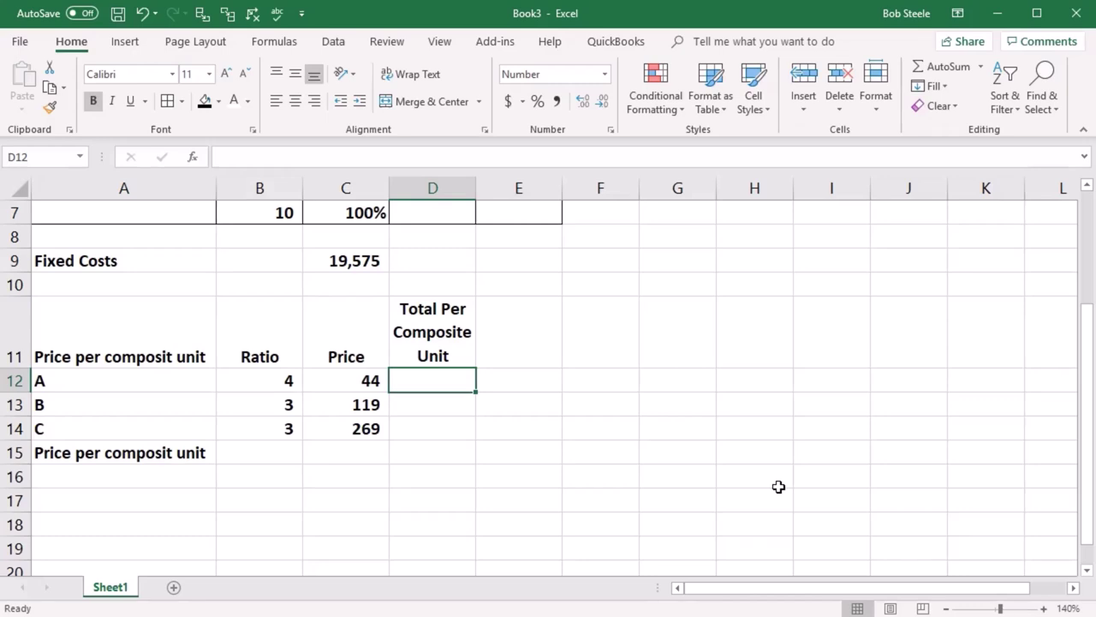
text(=)
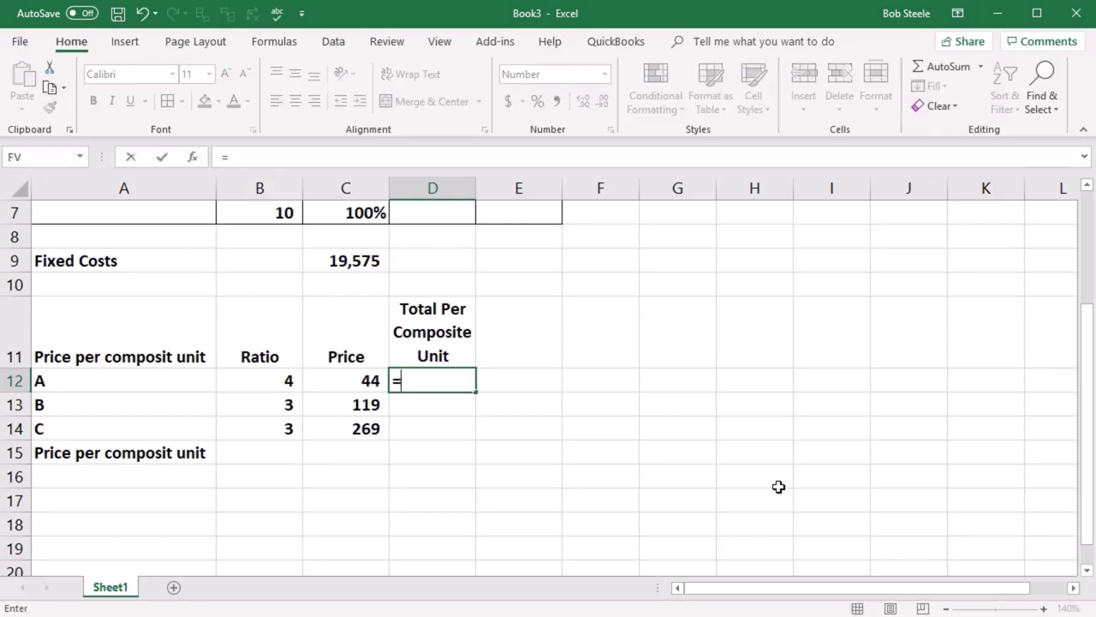
key(Left)
key(Left)
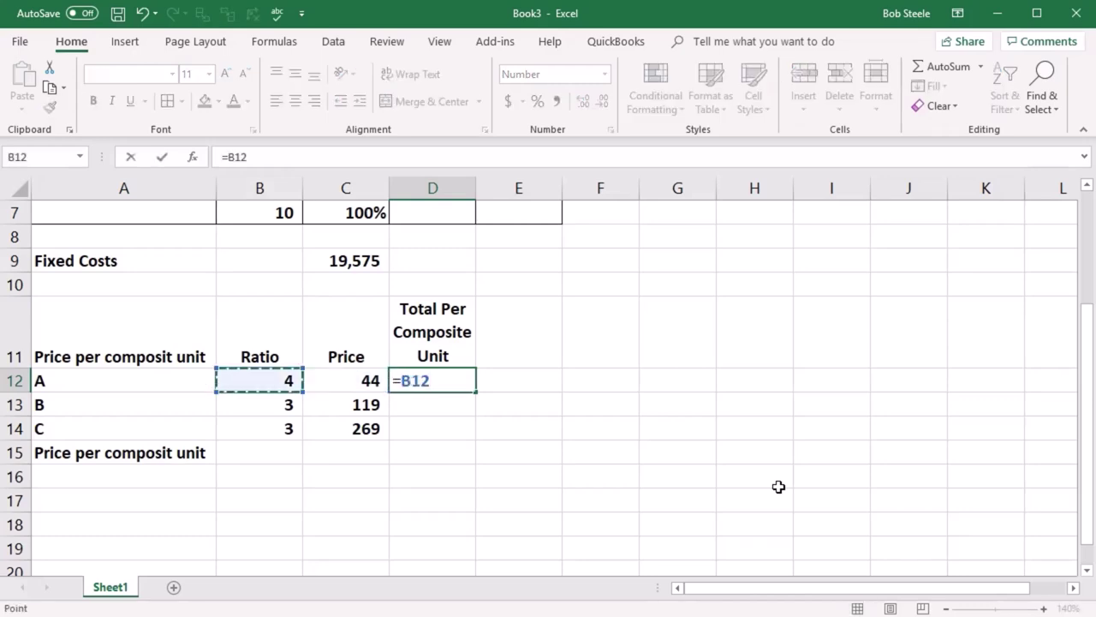
text(*)
key(Left)
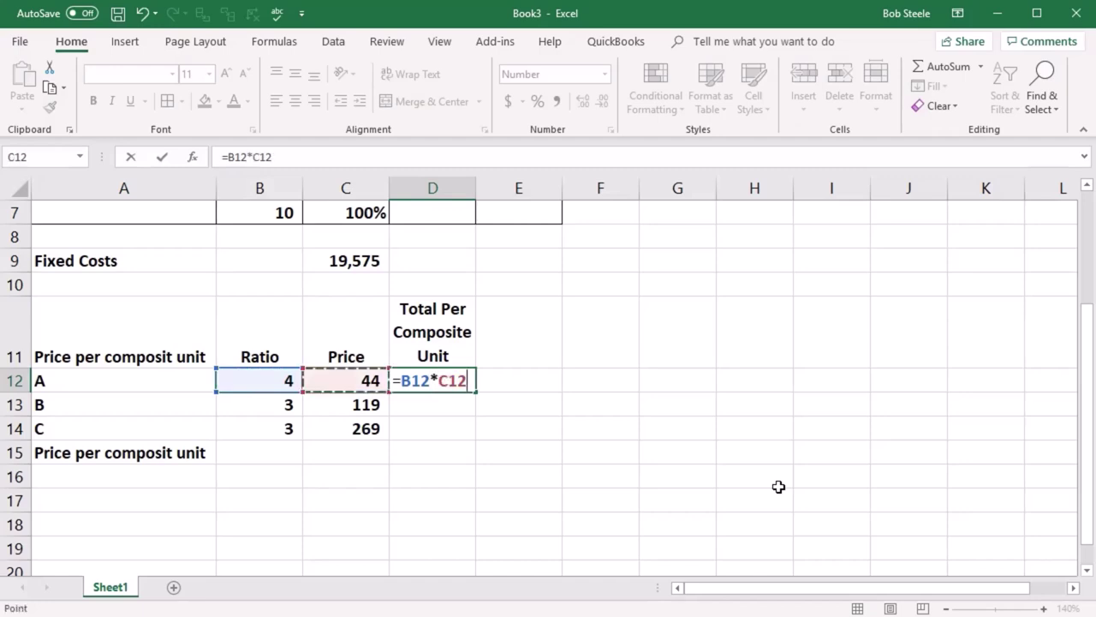
key(Return)
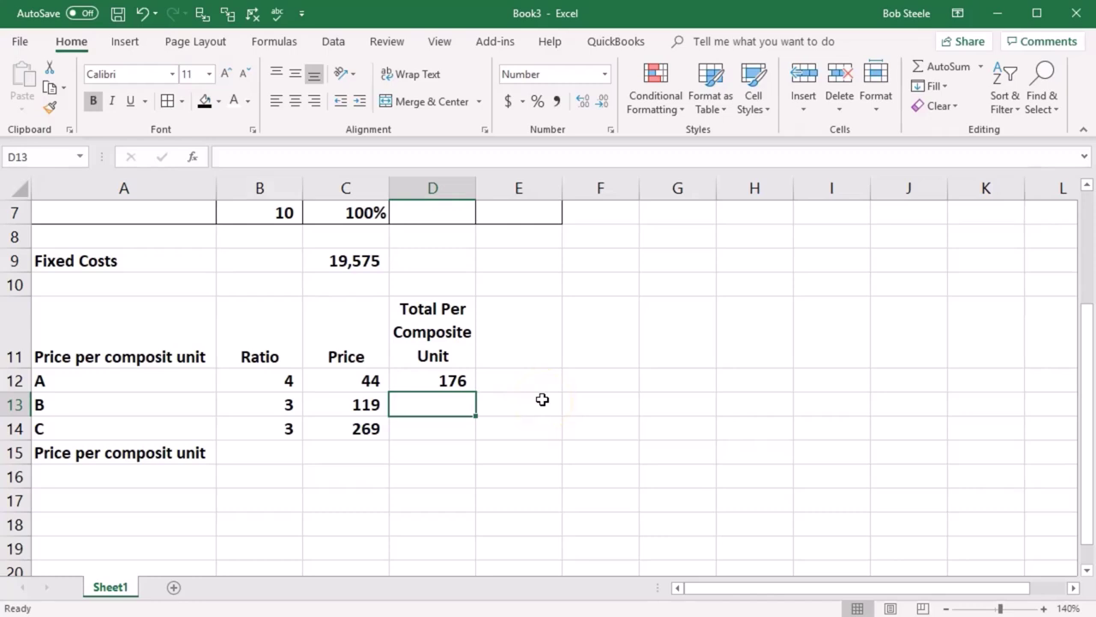
- Calculate product B's total per composite unit in D13 with the formula =B13*C13
text(=)
key(Left)
key(Left)
text(*)
key(Left)
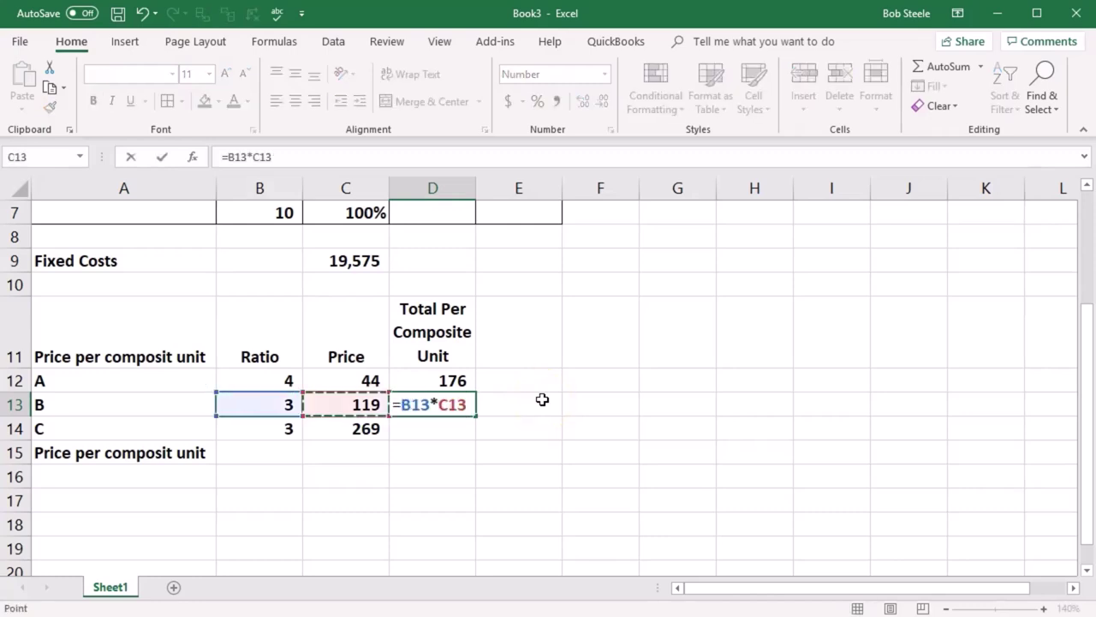
key(Return)
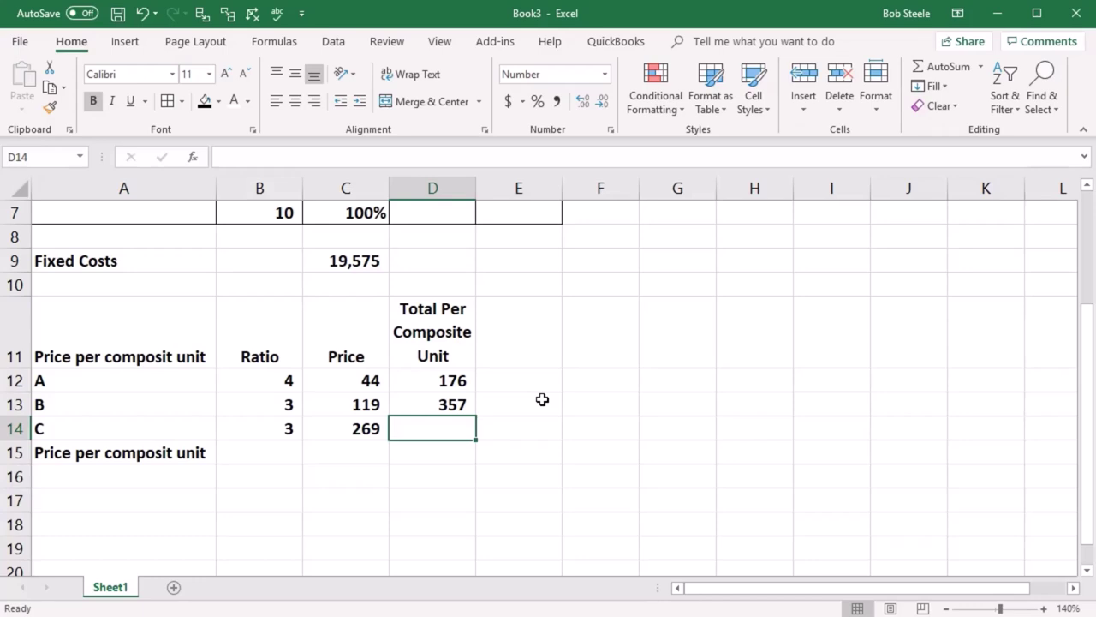
- Calculate product C's total per composite unit in D14 by multiplying B14 by C14
text(=)
key(Left)
key(Left)
text(*)
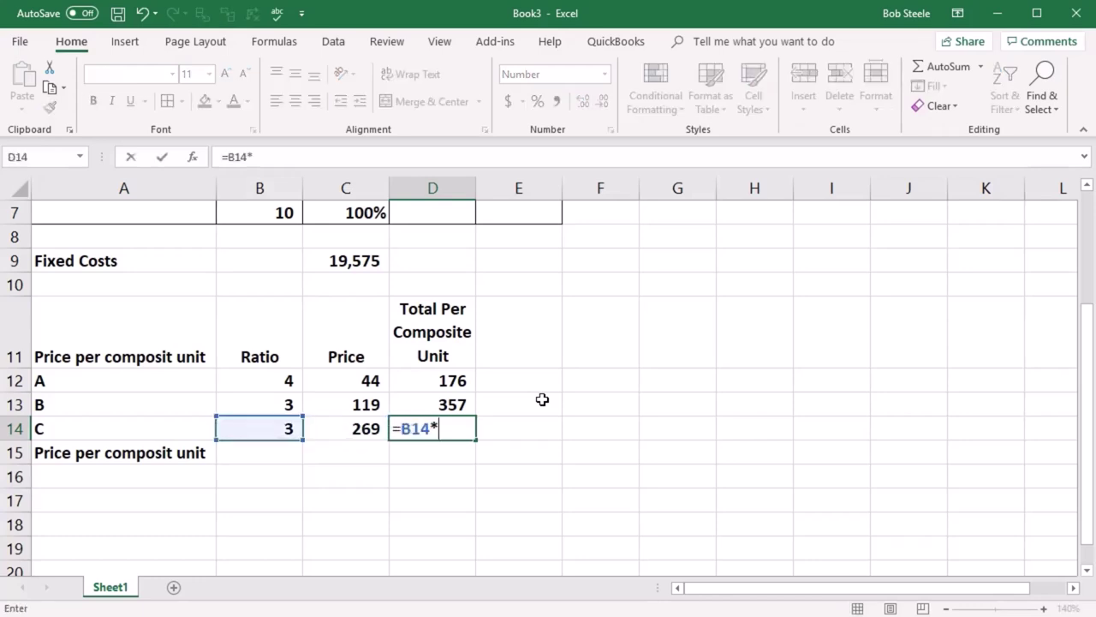
key(Left)
key(Return)
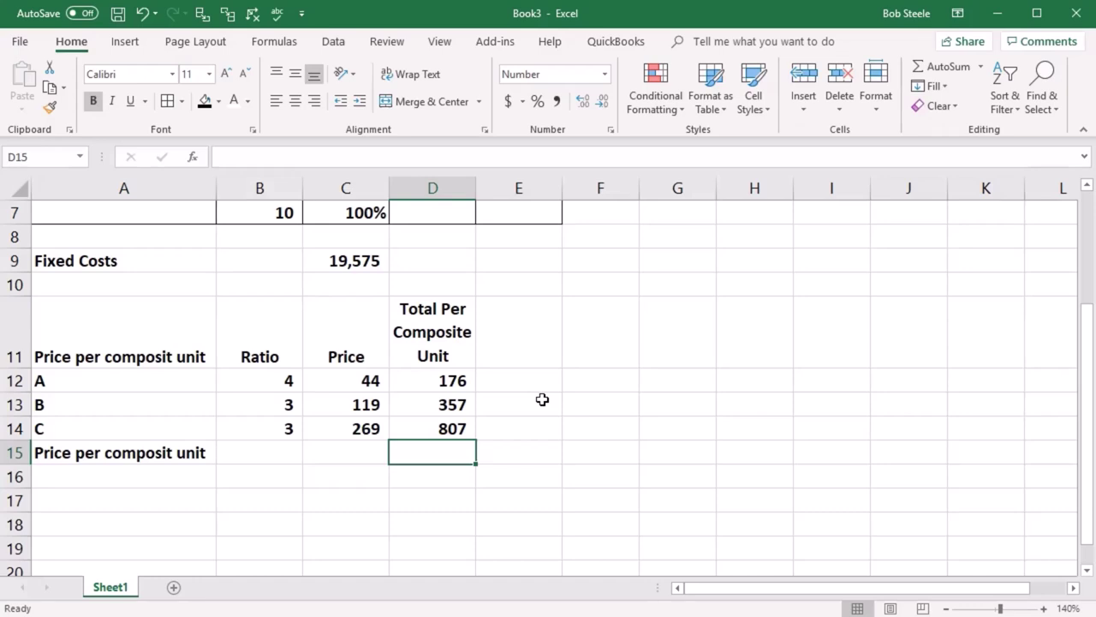
- Sum the three product totals in D15 with =SUM(D12:D14) to get the price per composite unit
text(=)
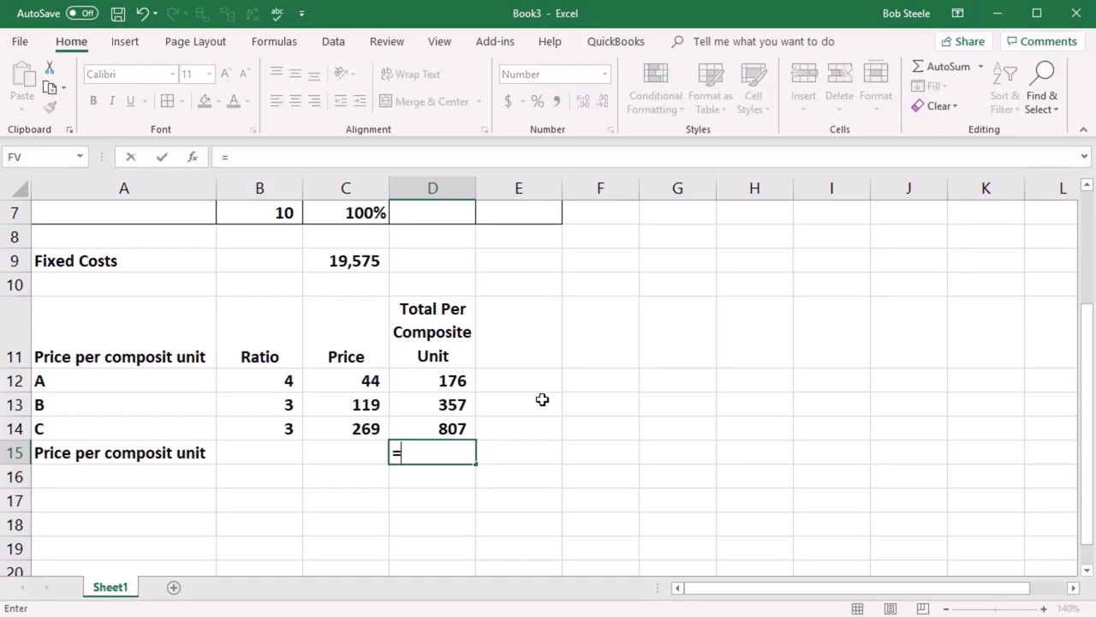
text(sum()
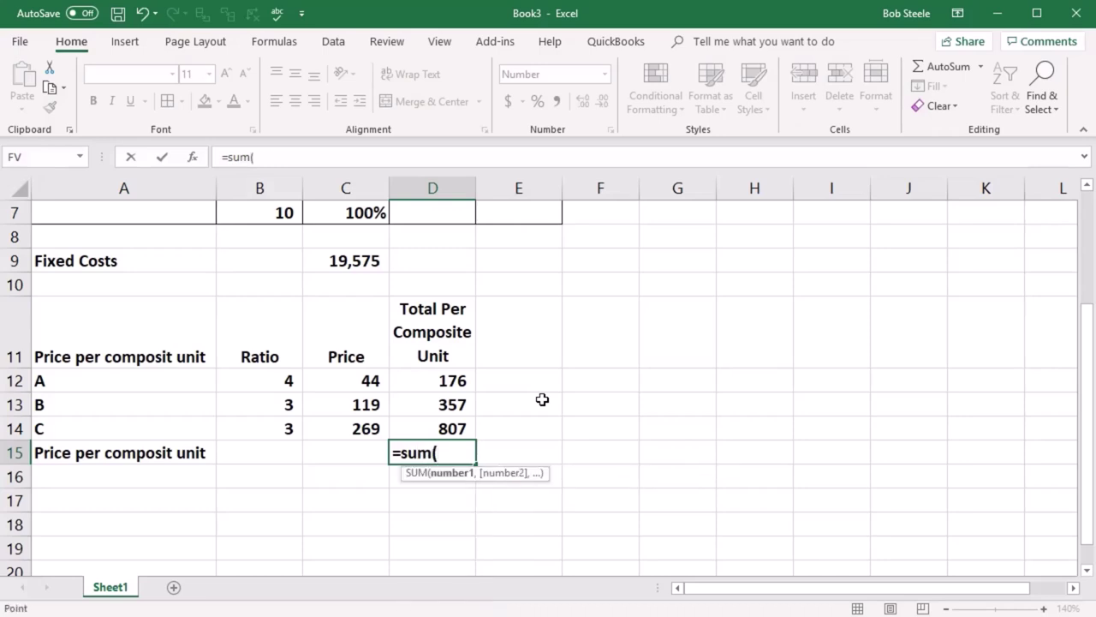
key(Up)
key(Up)
key(Up)
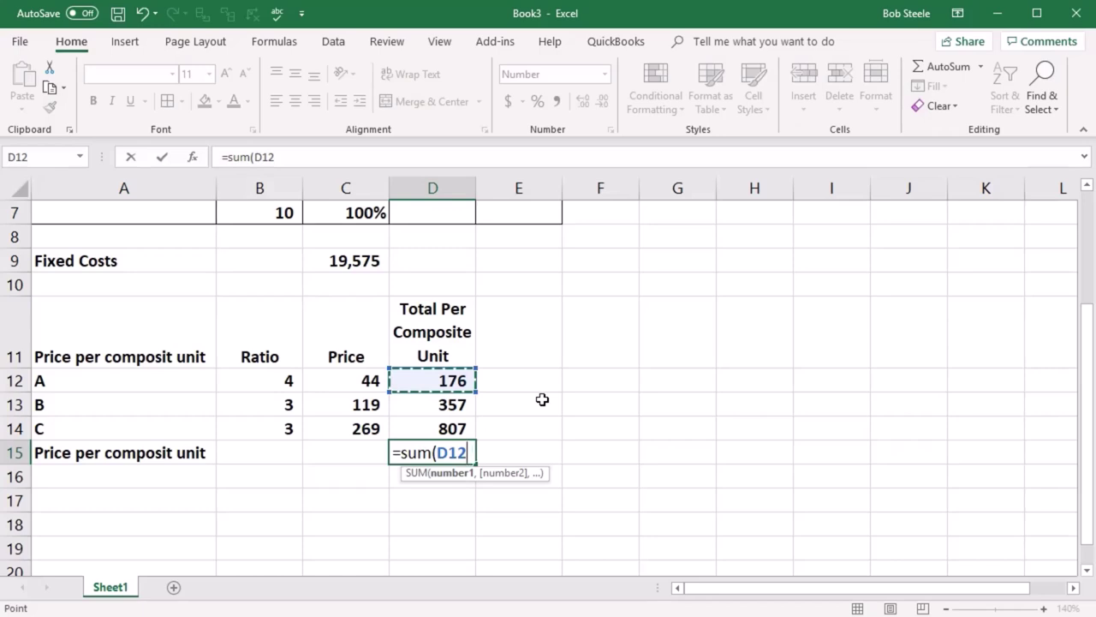
key(shift+Down)
key(shift+Down)
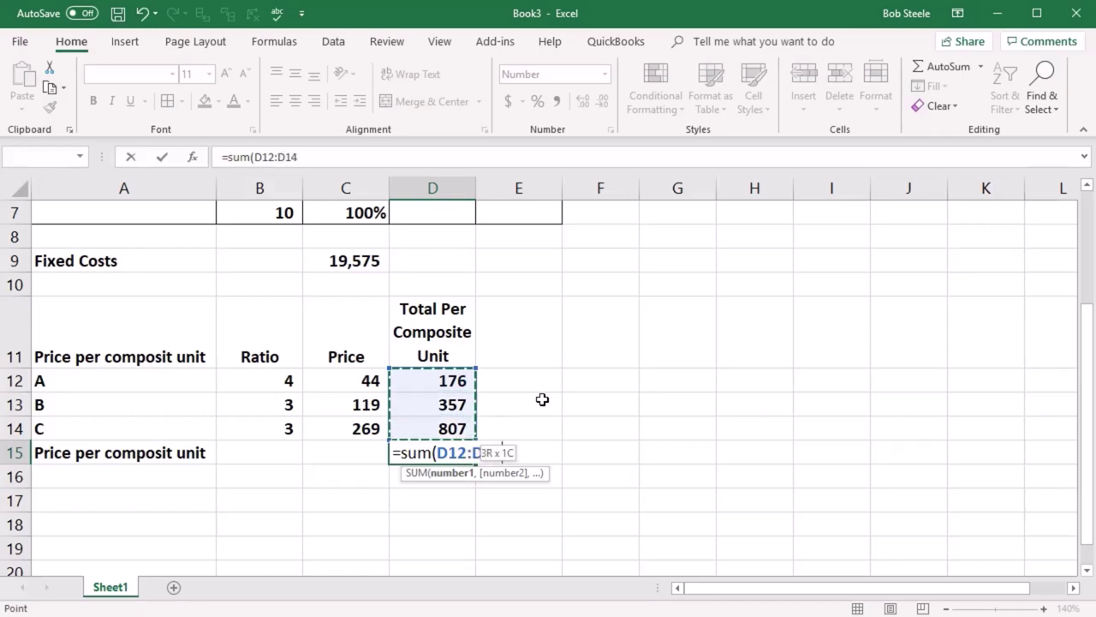
key(Return)
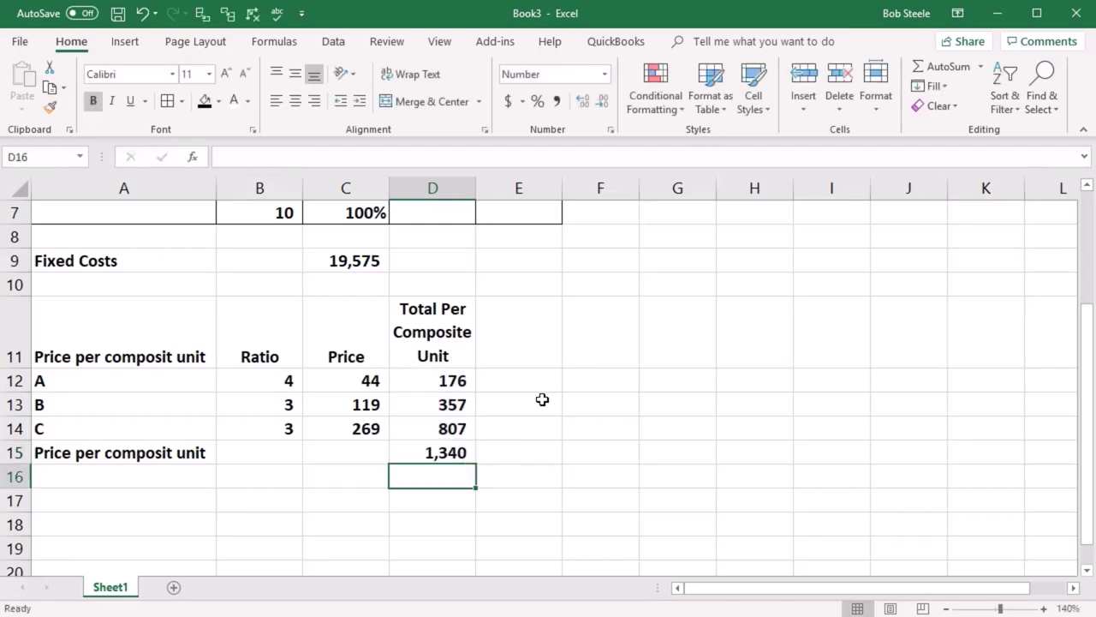
click(446, 453)
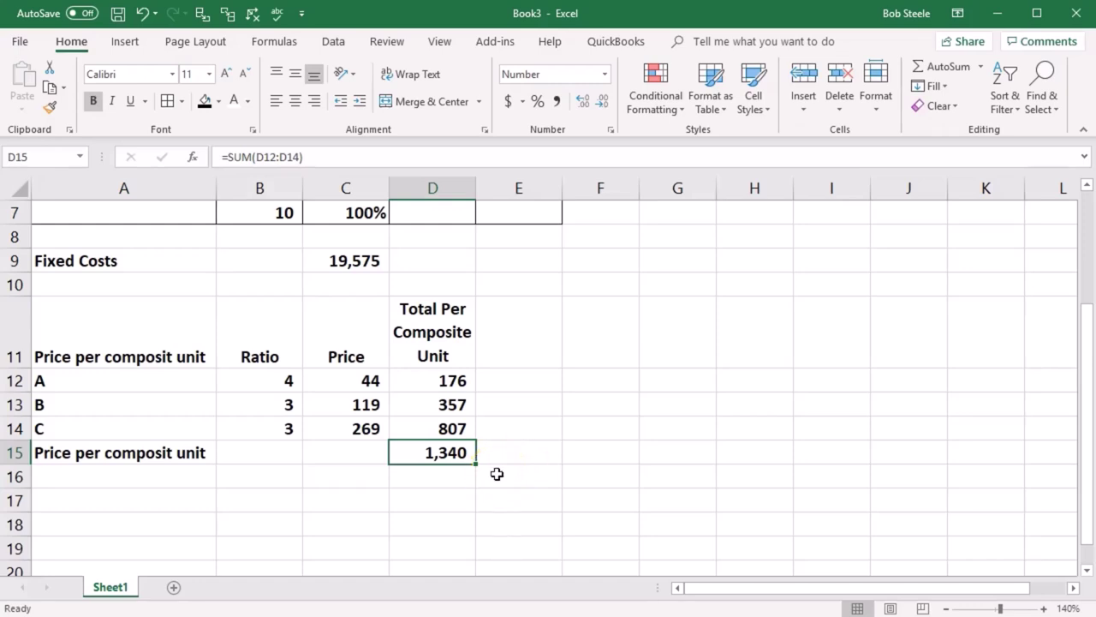
- Fill the table body A12:D15 with a custom light turquoise color and add borders around all its cells
click(406, 541)
drag(198, 374, 433, 453)
right_click(353, 423)
click(436, 469)
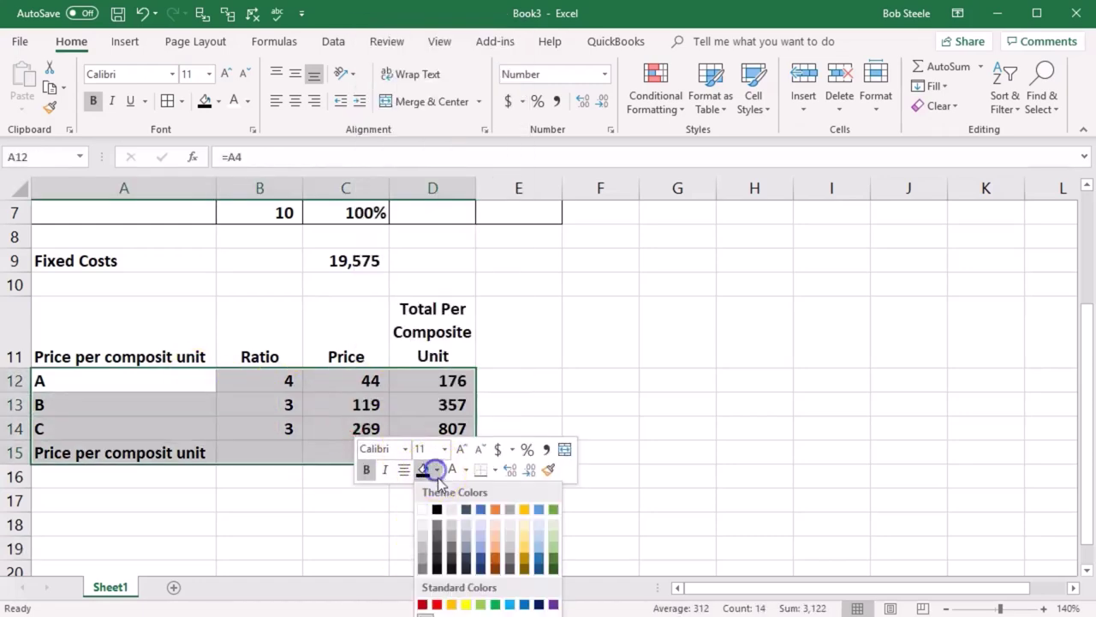
click(437, 604)
click(454, 613)
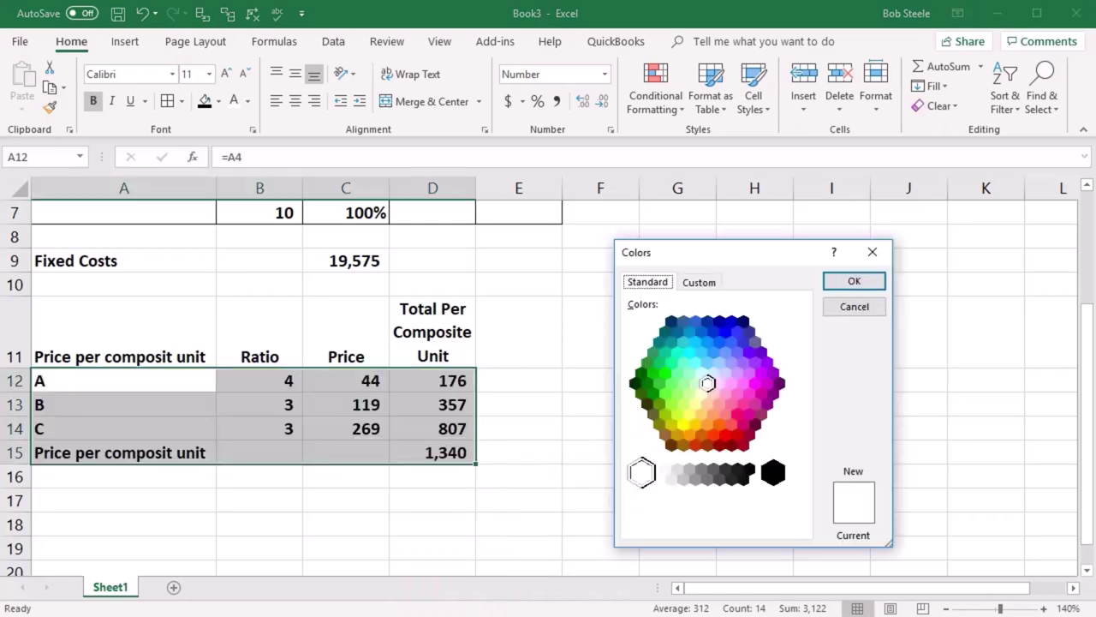
click(703, 370)
click(852, 281)
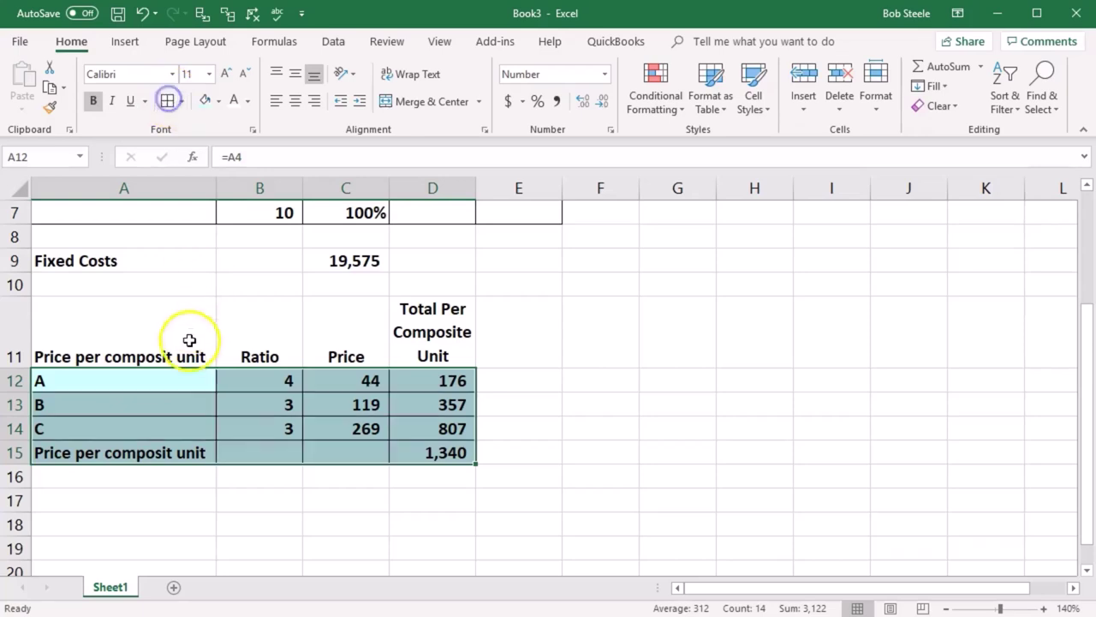
- Format the heading row A11:D11 with a black fill and white text
click(187, 341)
drag(147, 317, 411, 351)
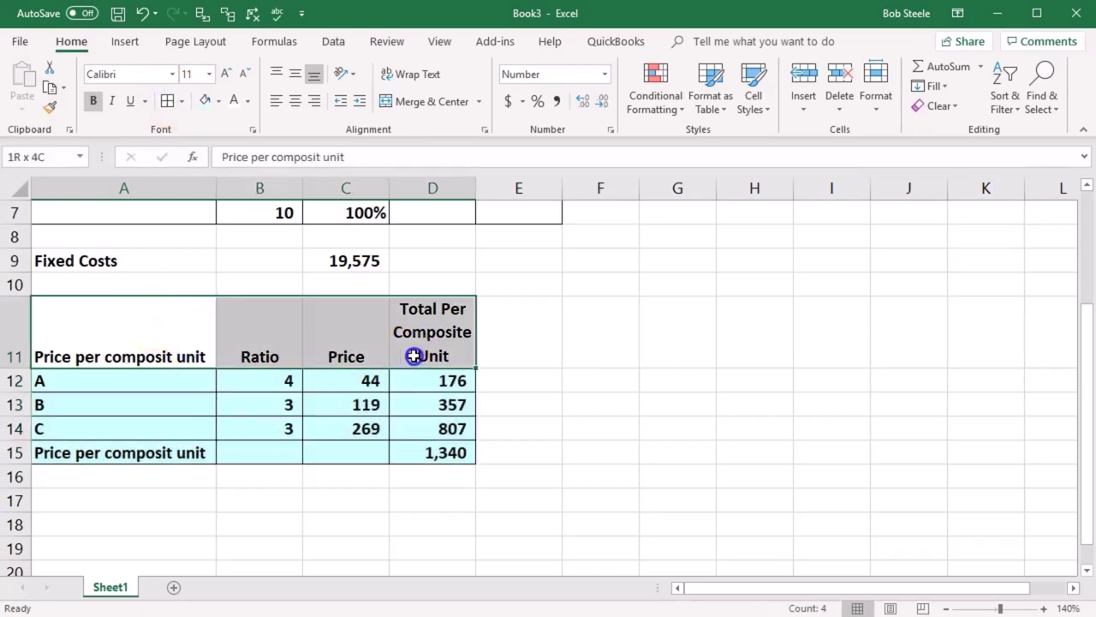
click(219, 101)
click(220, 140)
click(233, 101)
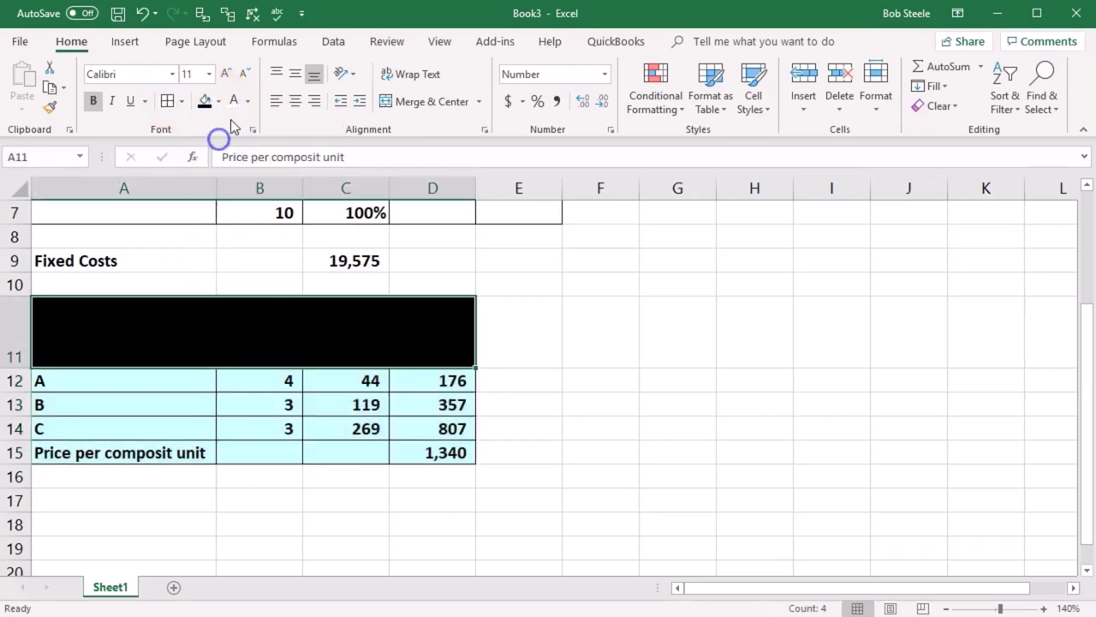
click(245, 313)
click(242, 499)
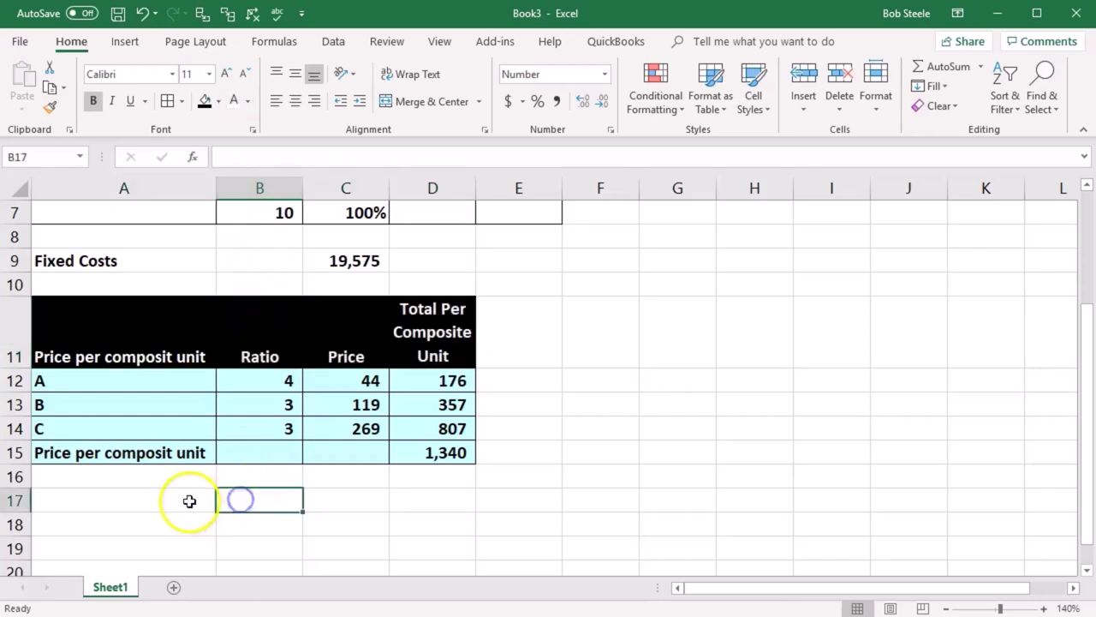
- Enter the heading "Variable costs per composit unit" in A17 and widen column A to fit it
click(190, 500)
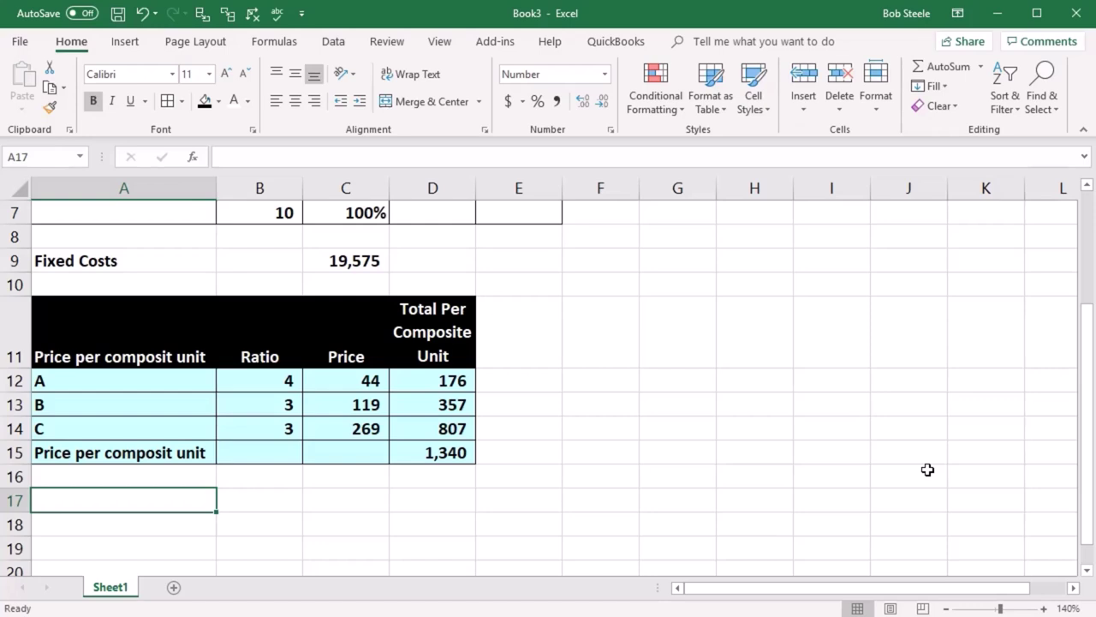
click(437, 458)
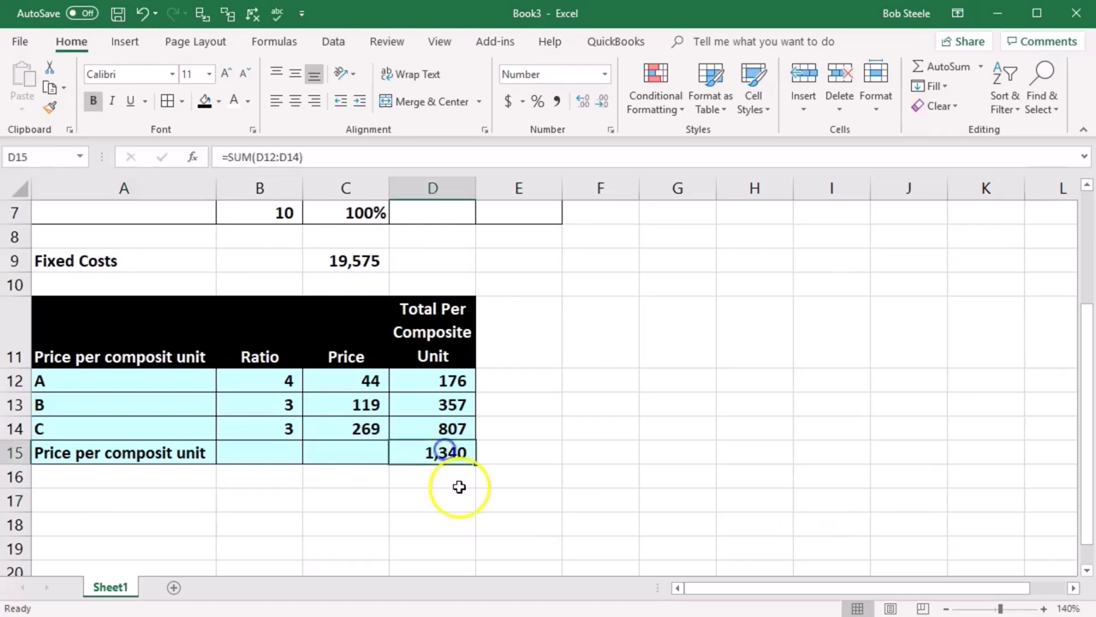
click(136, 507)
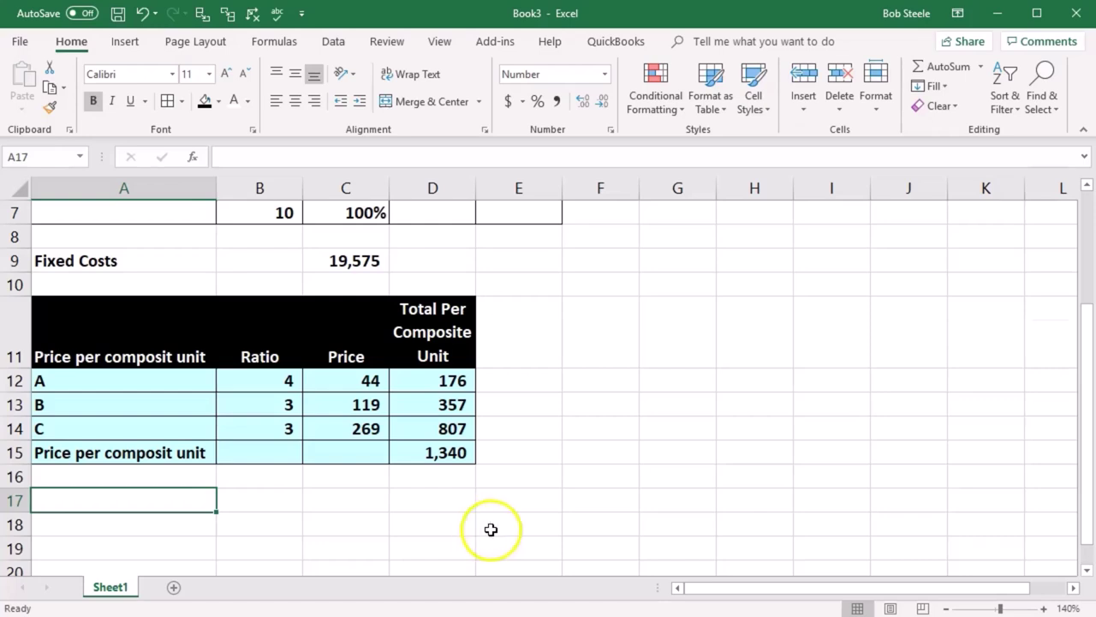
scroll(487, 529, down, 1)
text(V)
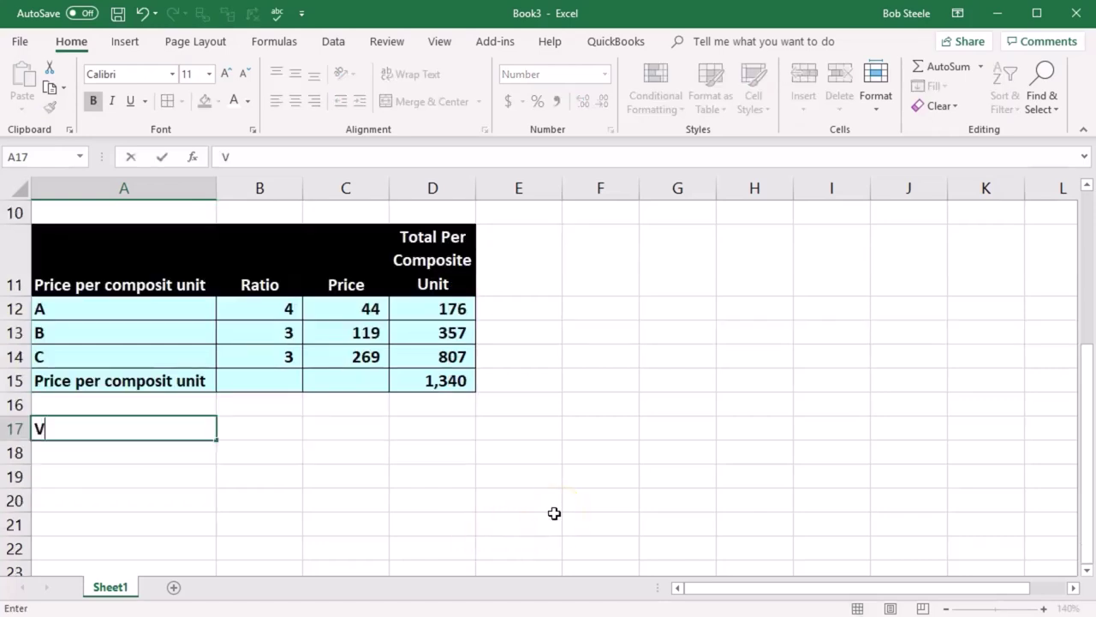
text(ariable Cost)
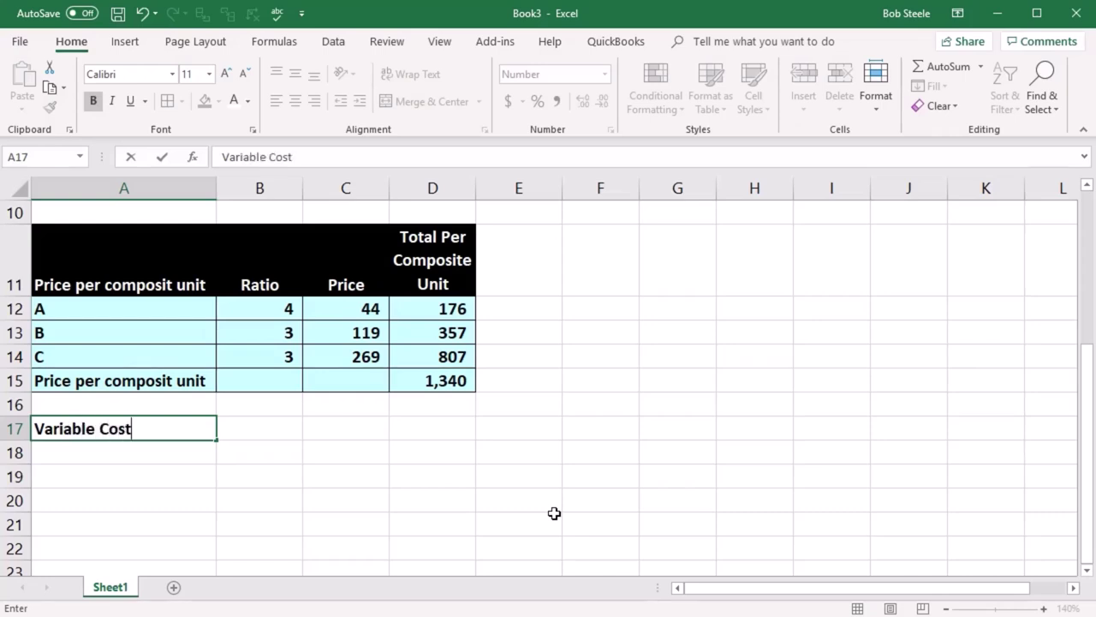
key(BackSpace)
key(BackSpace)
key(BackSpace)
key(BackSpace)
text(ocs)
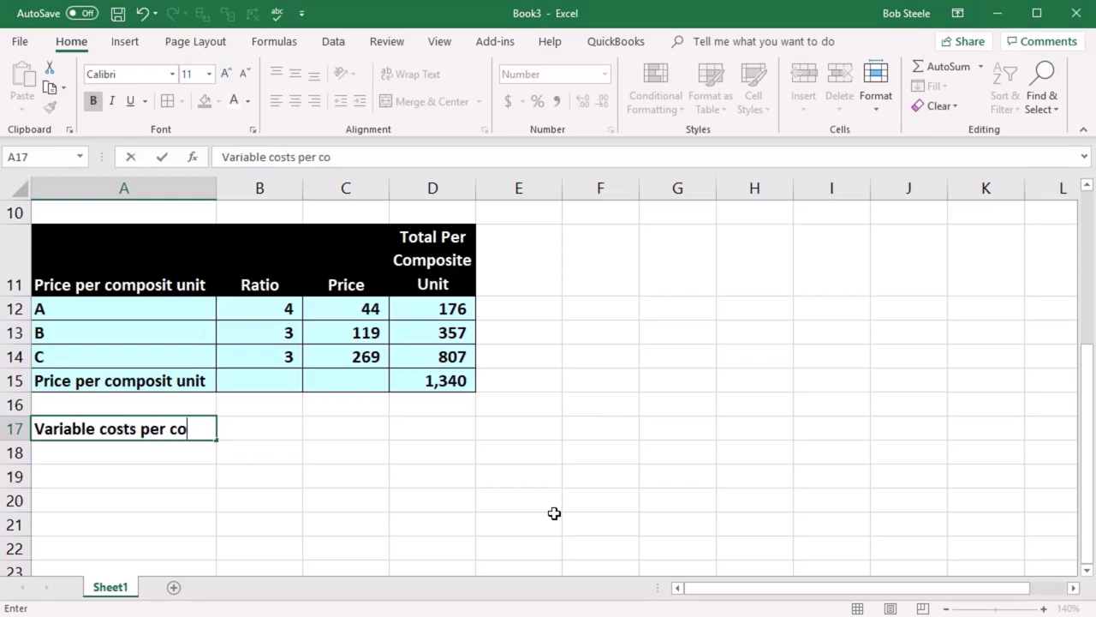
key(Return)
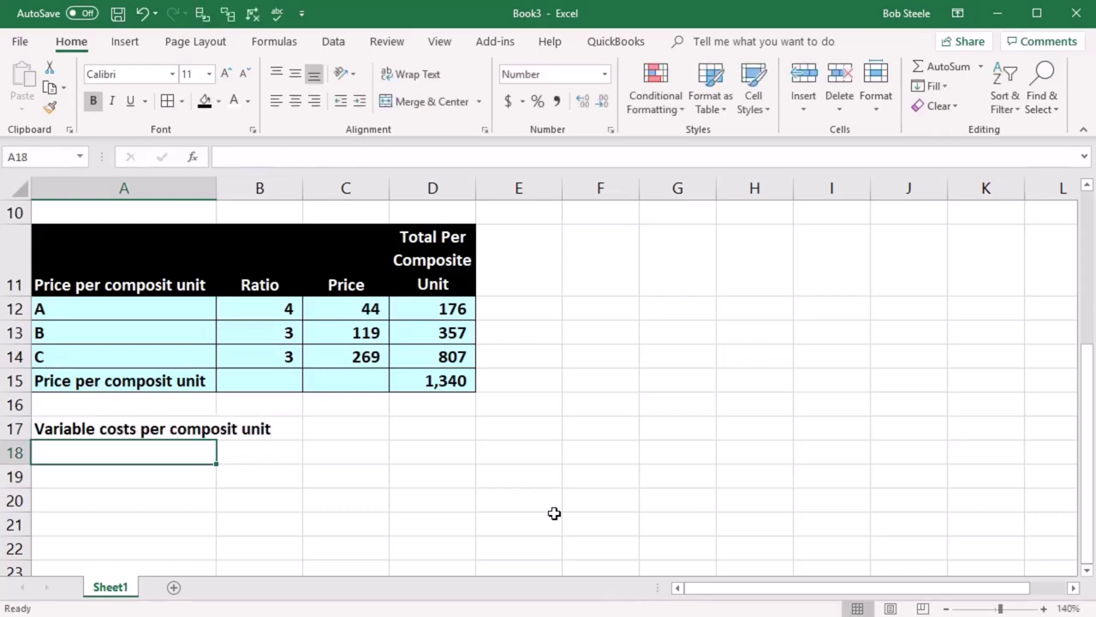
drag(215, 186, 275, 185)
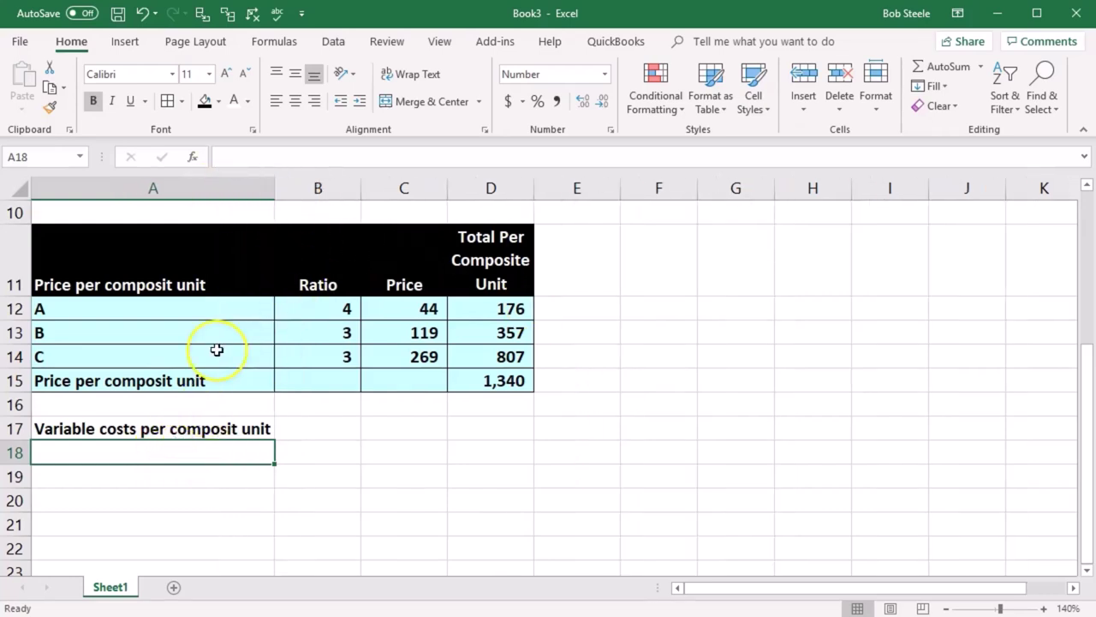
- Link A18 to the product name in A4 and fill the formula down to A20
text(=)
scroll(215, 350, up, 3)
click(191, 319)
key(Return)
scroll(188, 313, down, 1)
click(221, 461)
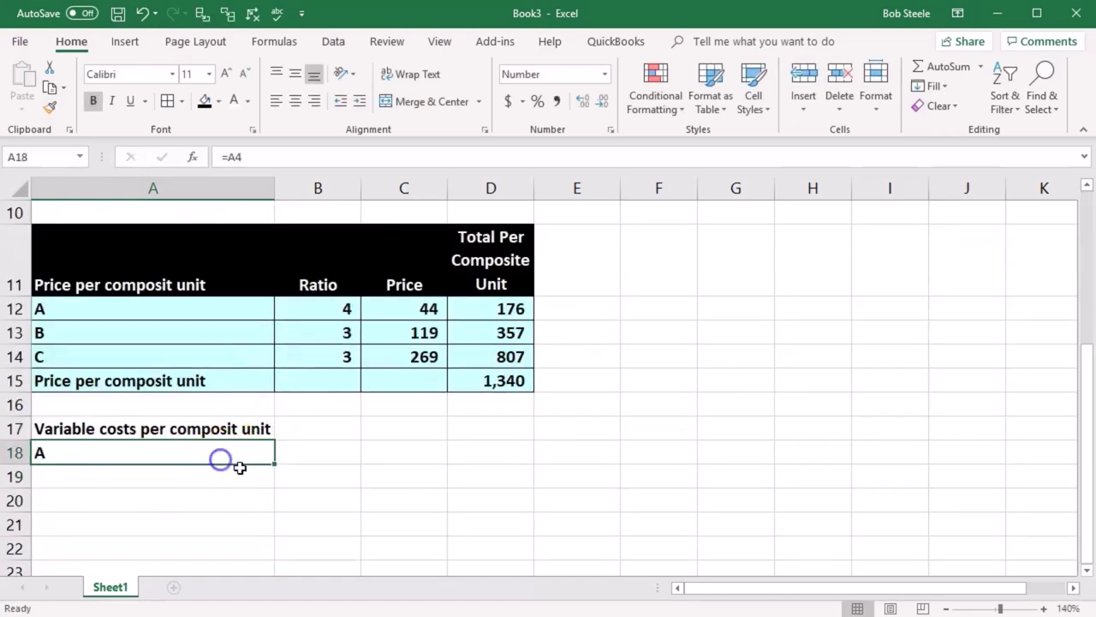
drag(275, 463, 268, 506)
- Copy the heading "Variable costs per composit unit" from A17 to A21 as the total row's label
click(159, 428)
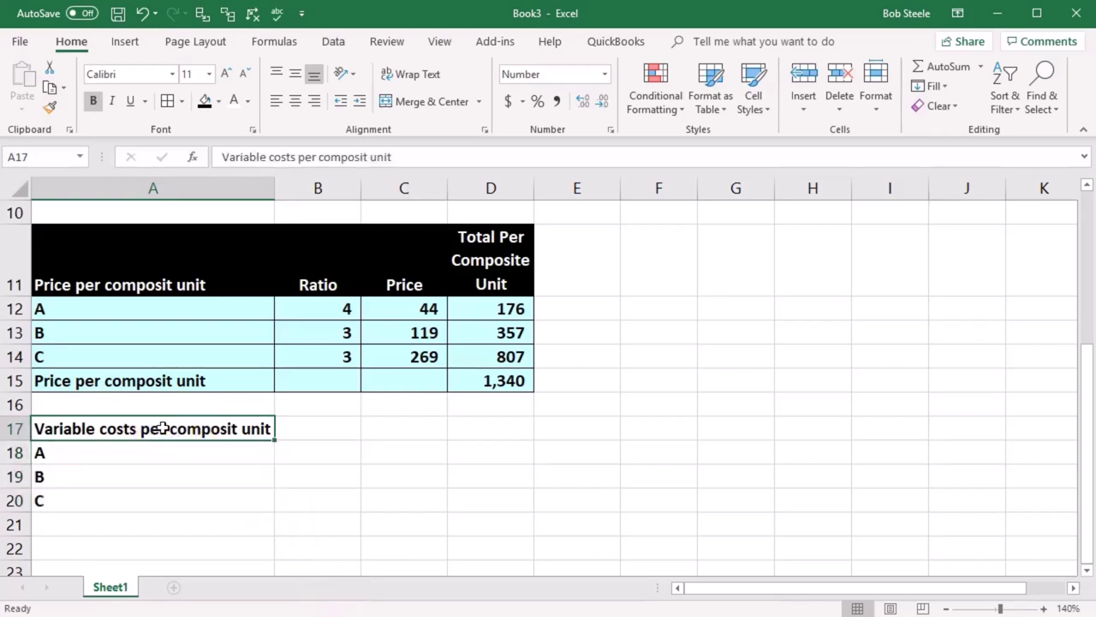
key(ctrl+c)
click(183, 522)
key(ctrl+v)
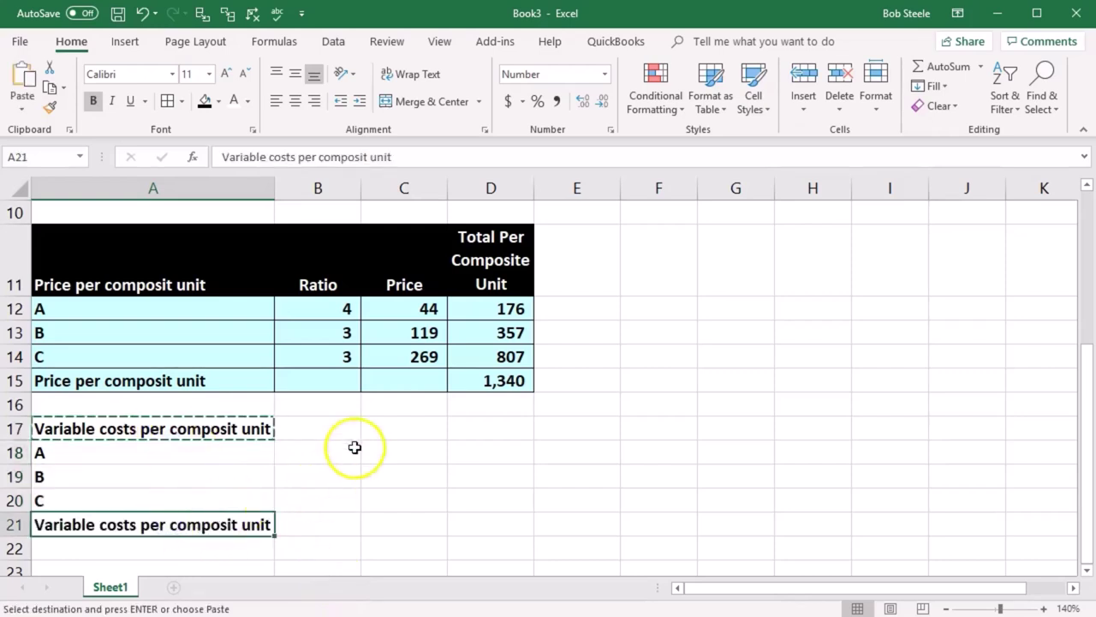
- Enter the column heading "Ratio" in B17
click(317, 438)
text(Ratio)
key(Return)
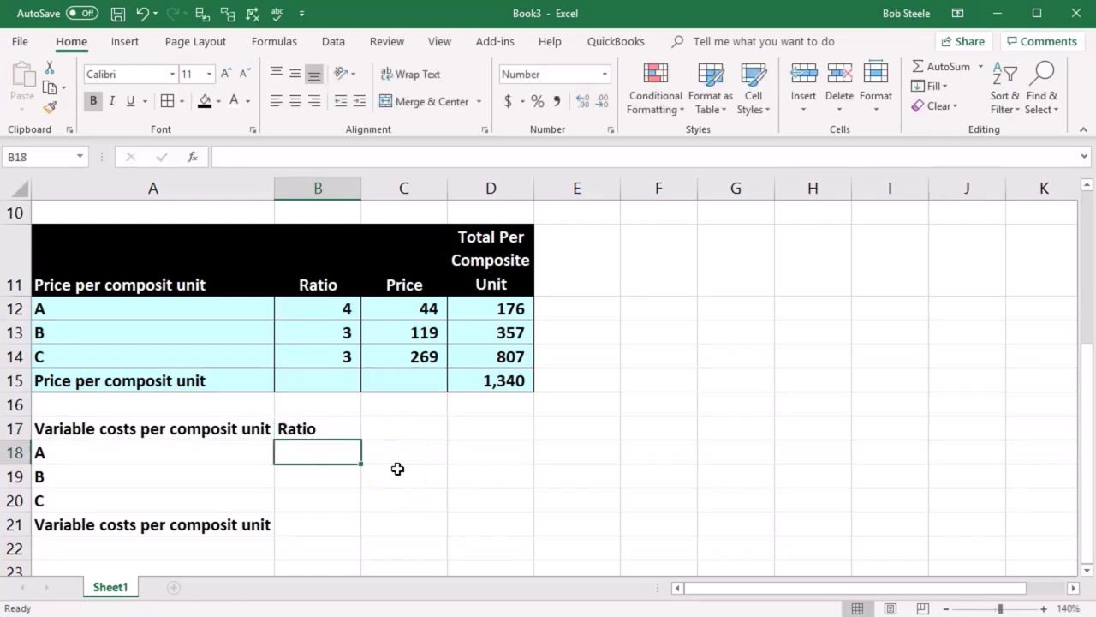
- Link B18 to product A's ratio with =B4 and fill the formula down to B20
text(=)
scroll(397, 468, up, 3)
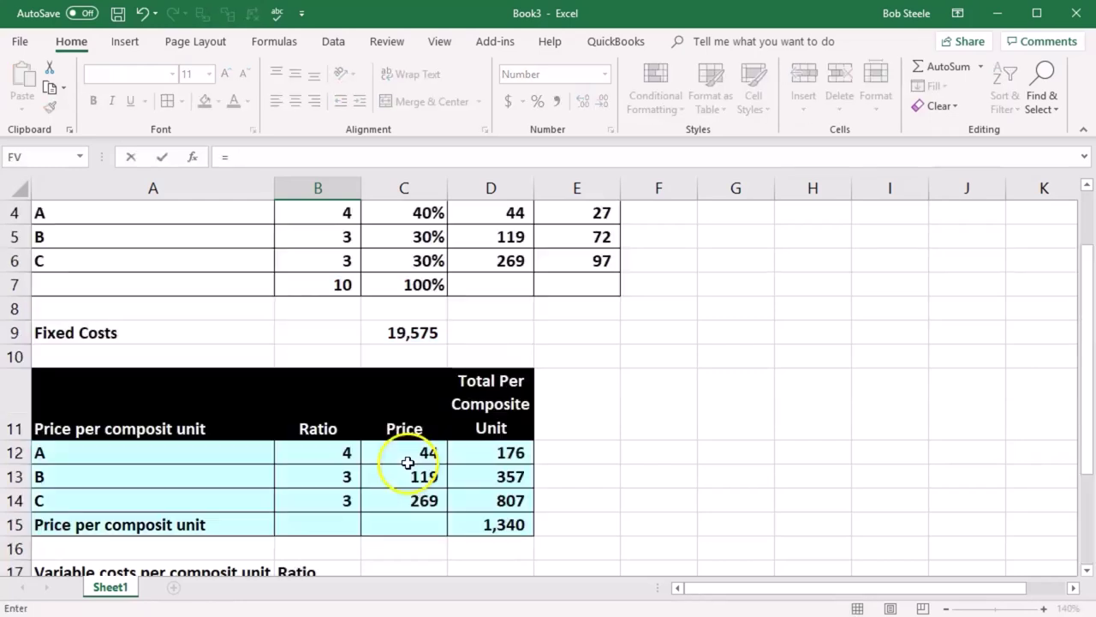
click(347, 321)
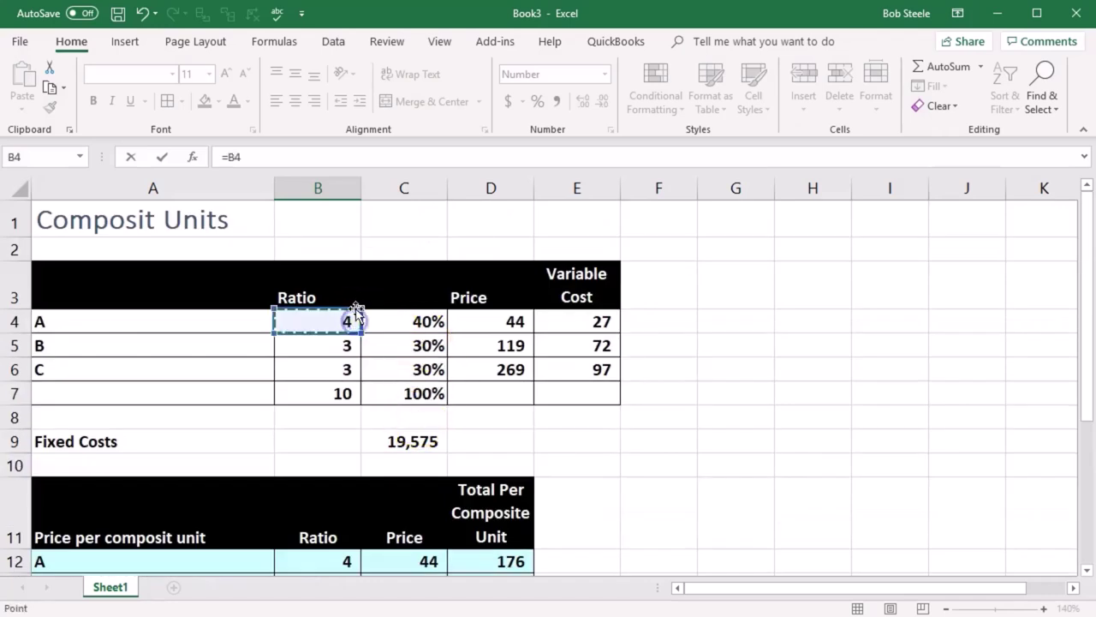
key(Return)
scroll(355, 311, down, 2)
click(351, 333)
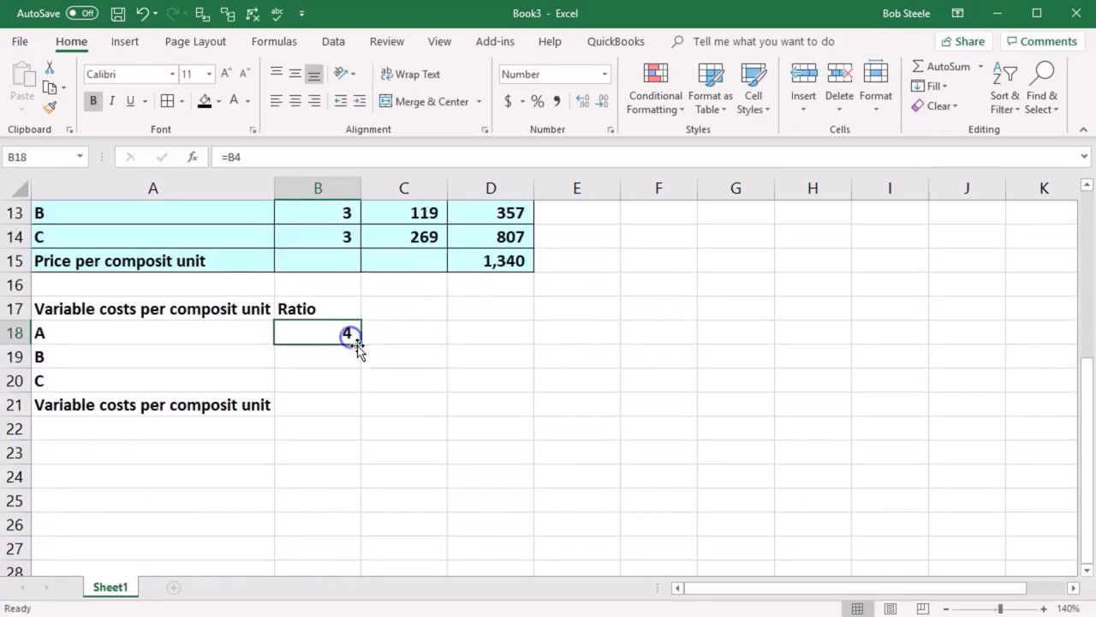
drag(360, 343, 361, 383)
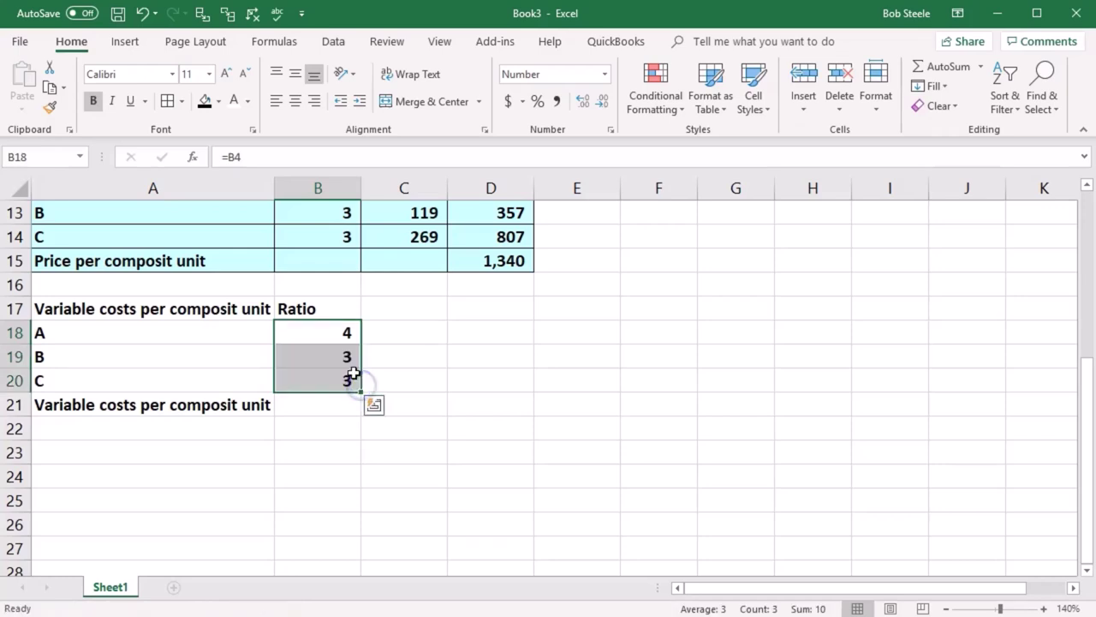
- Enter the column heading "Variable Cost Per Unit" in C17 and wrap its text
click(389, 311)
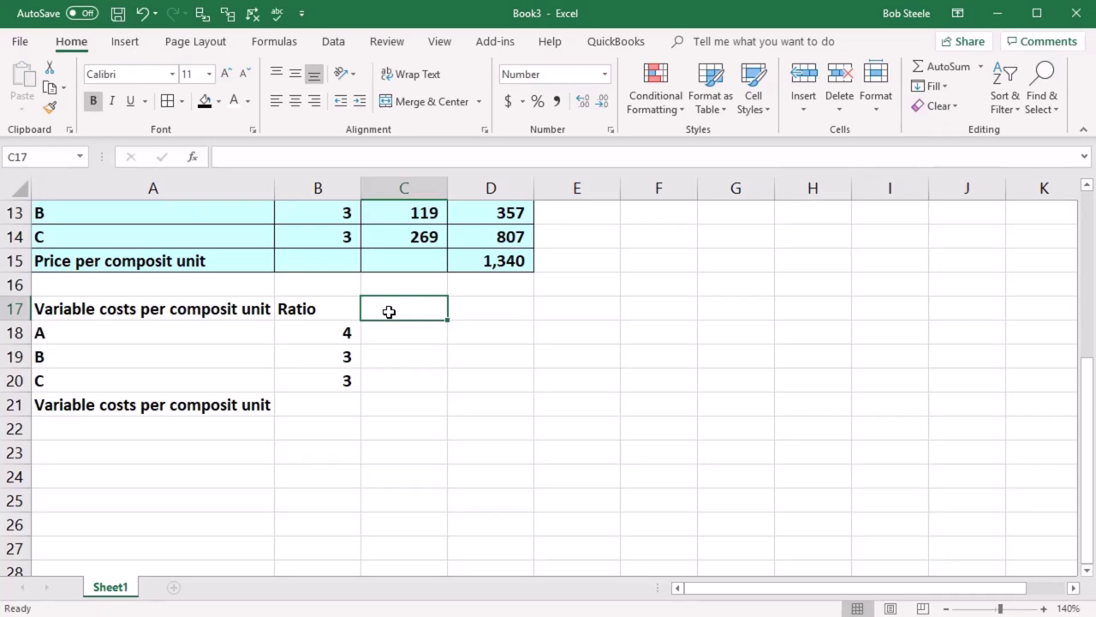
text(Variable Cost Per Un)
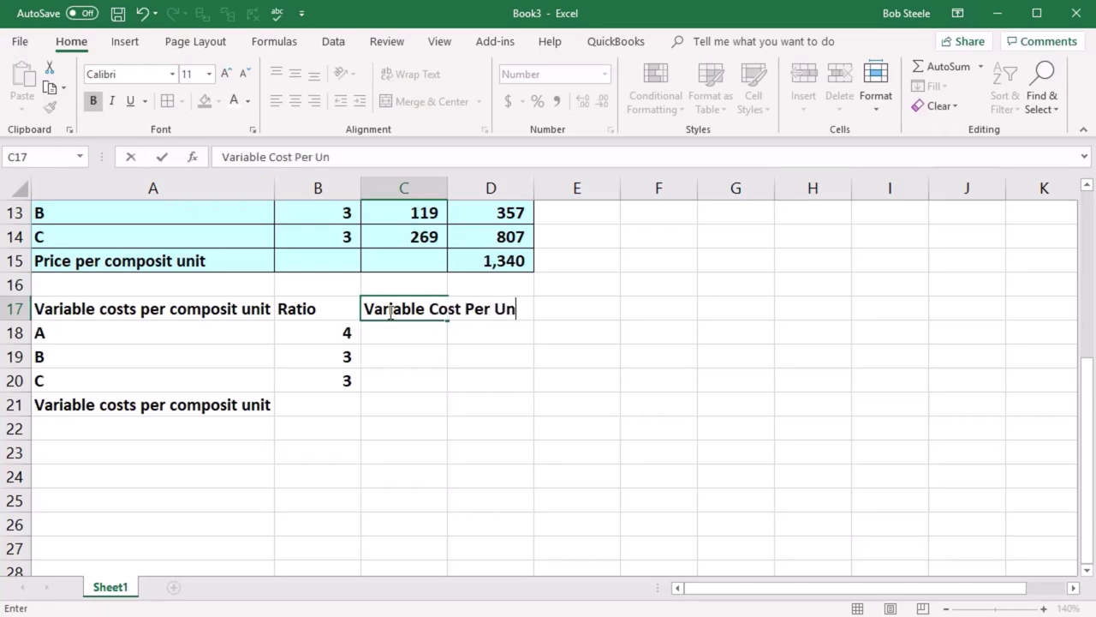
text(it)
key(Return)
click(387, 311)
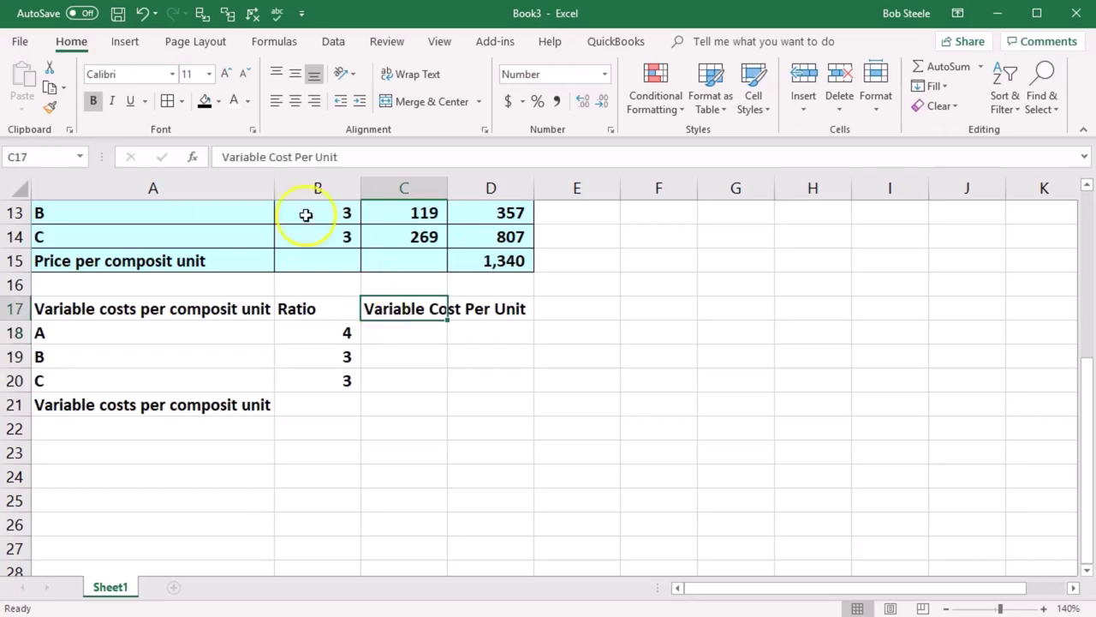
click(392, 77)
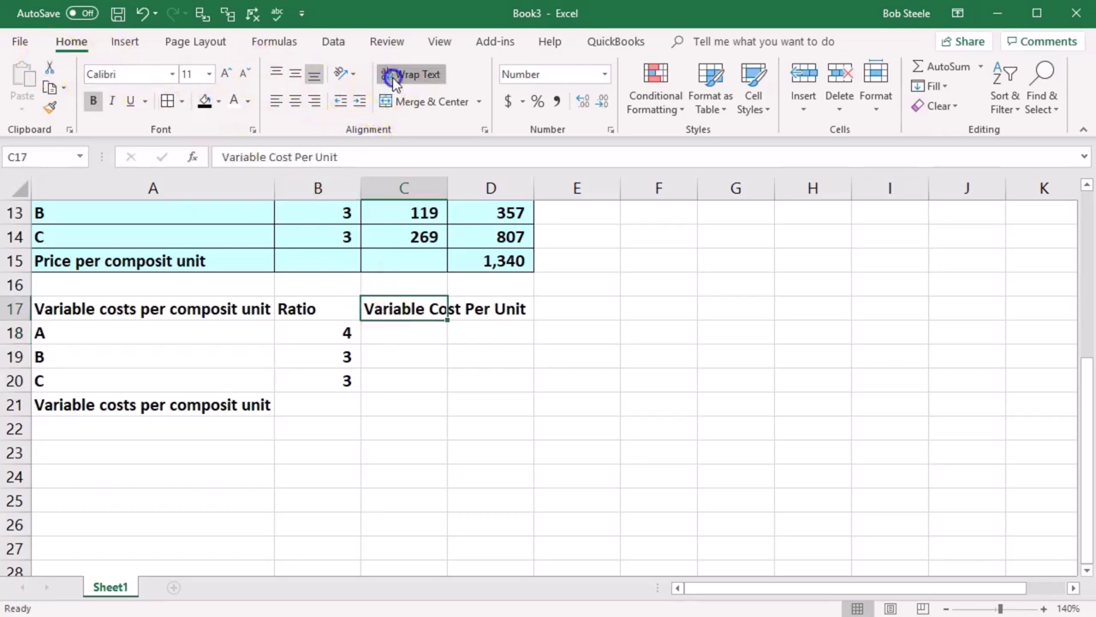
- Enter the column heading "Total Per Composit Unit" in D17 and wrap its text
click(464, 343)
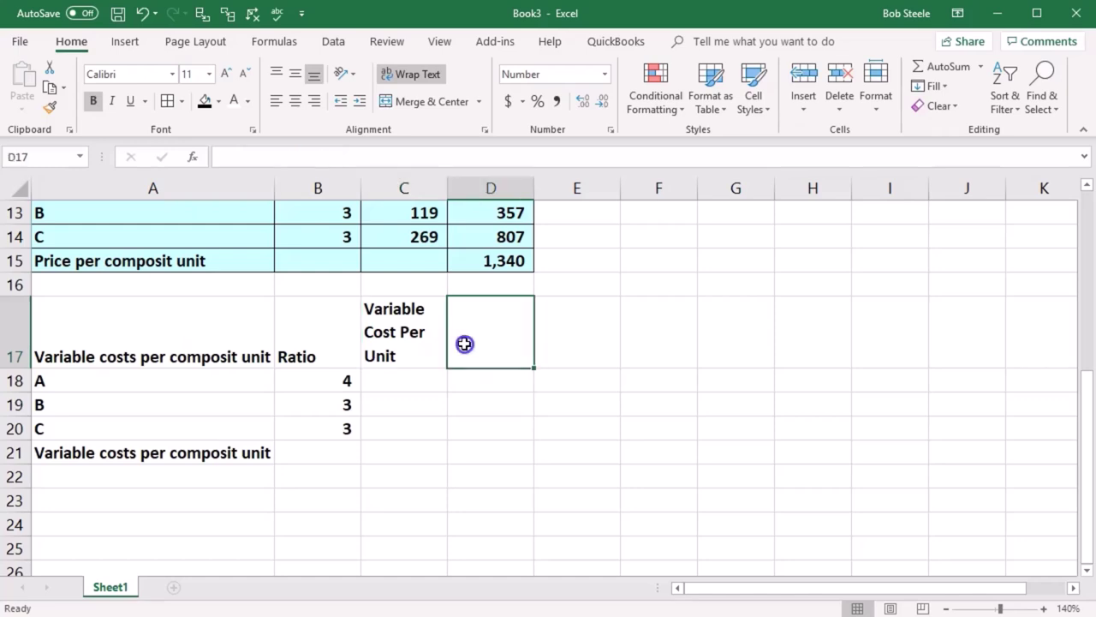
text(Total Per Comp)
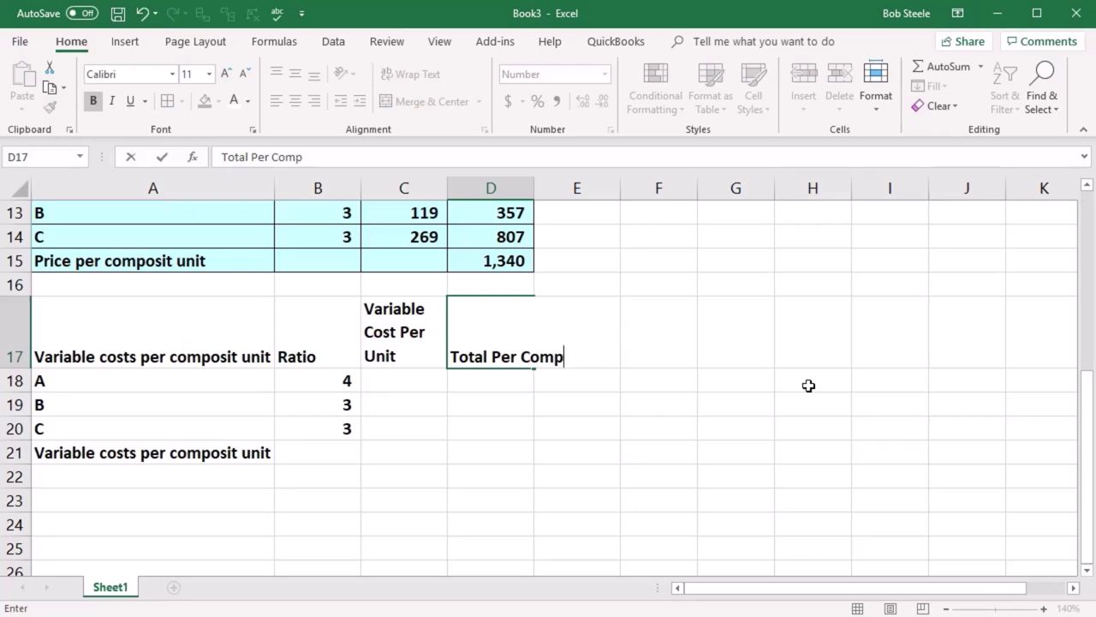
text(osit Unit)
key(Return)
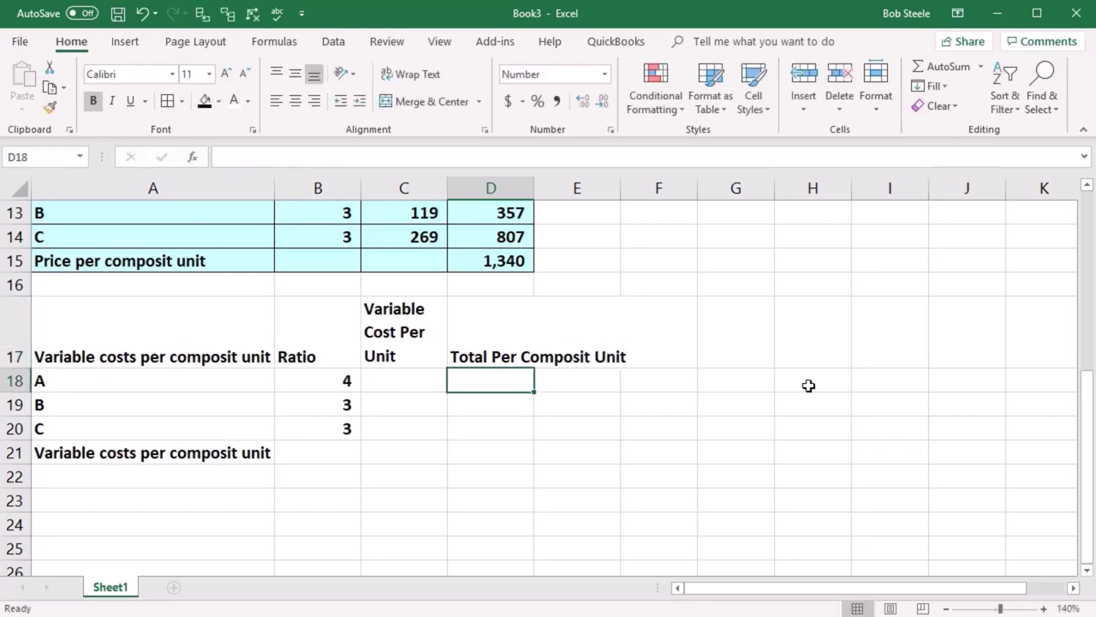
click(501, 337)
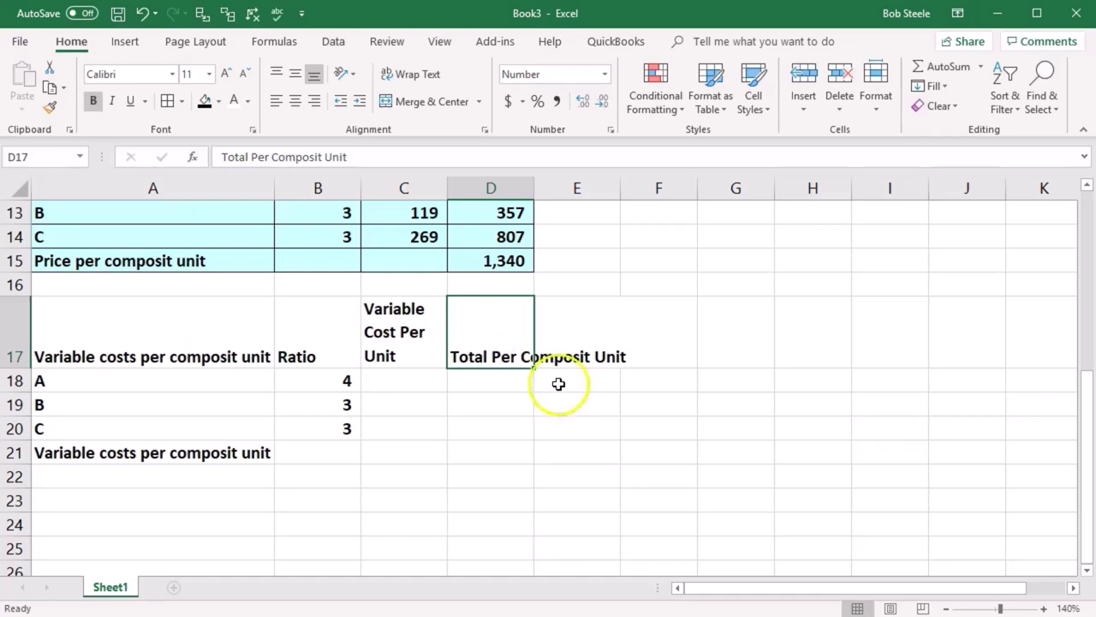
click(408, 80)
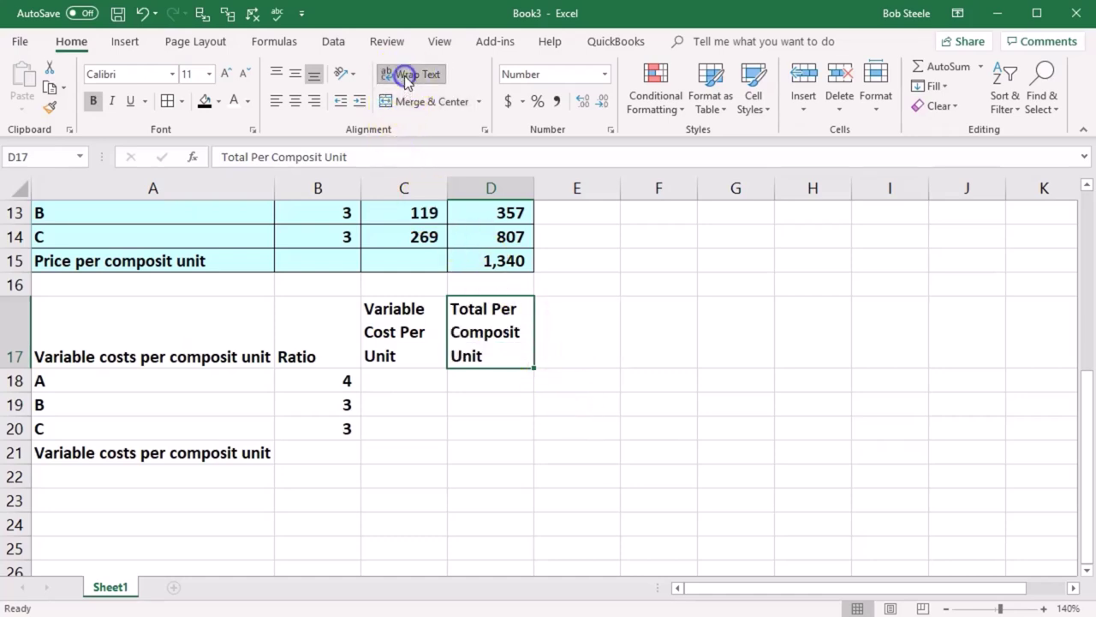
- Center the column headings in B17:D17 horizontally
drag(333, 351, 457, 340)
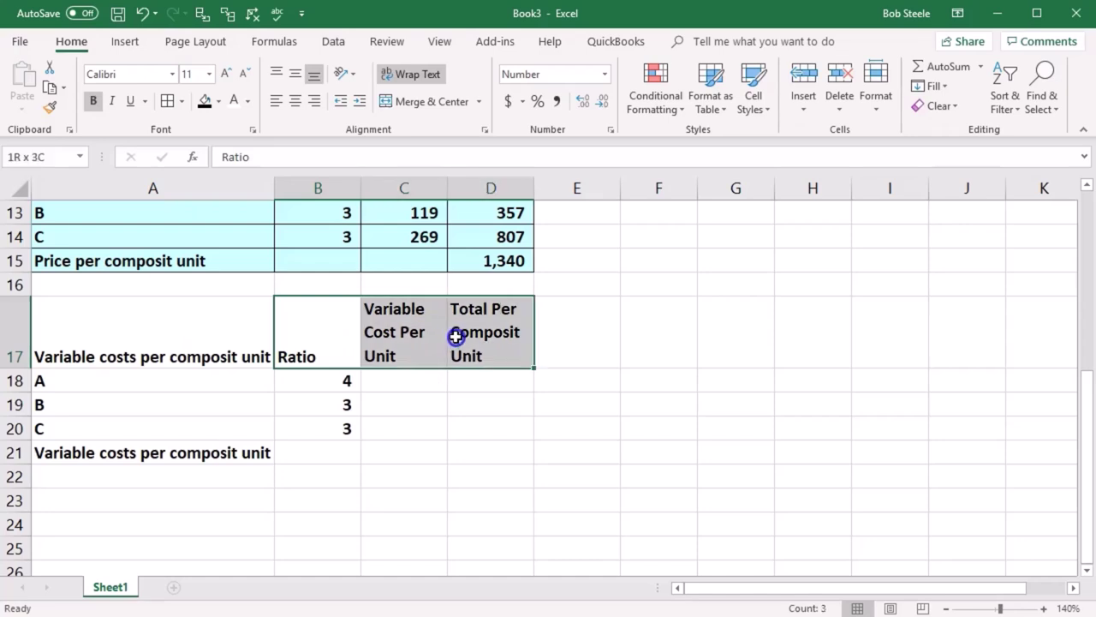
click(295, 101)
click(436, 450)
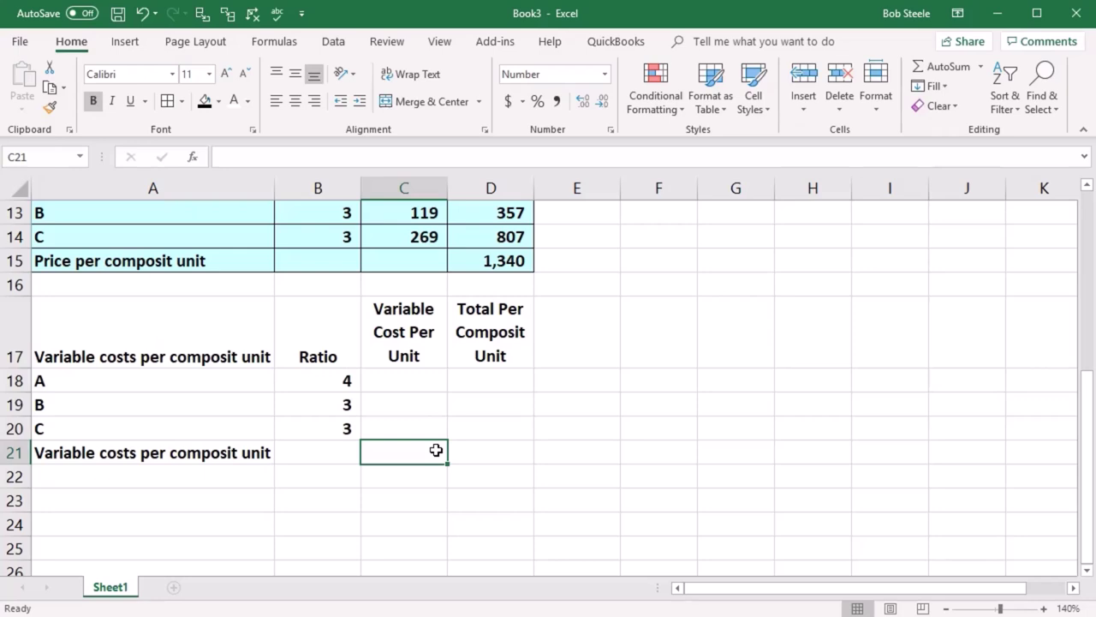
- Format the heading row A17:D17 with a black fill and white text
drag(211, 335, 461, 356)
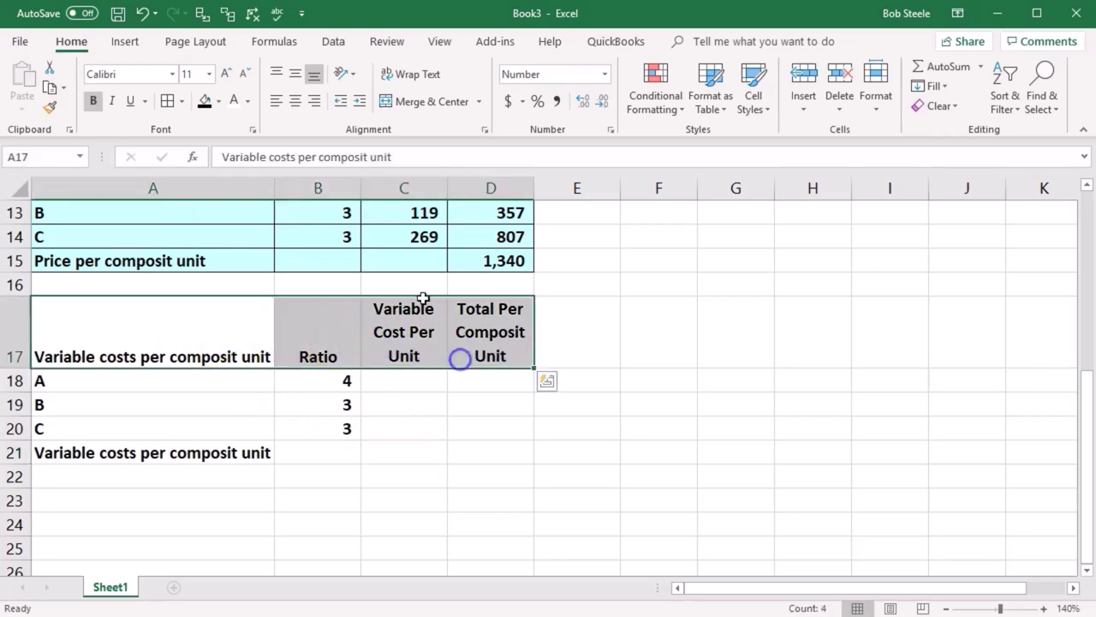
click(202, 101)
click(234, 101)
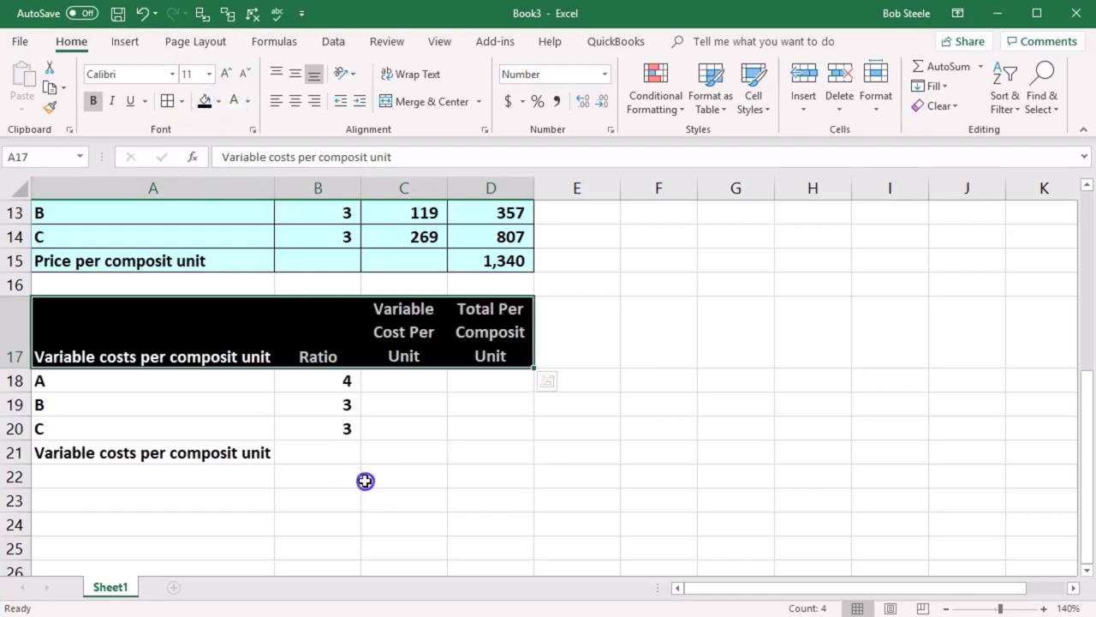
click(366, 480)
- Link C18 to product A's variable cost with =E4 and fill the formula down to C20
click(413, 382)
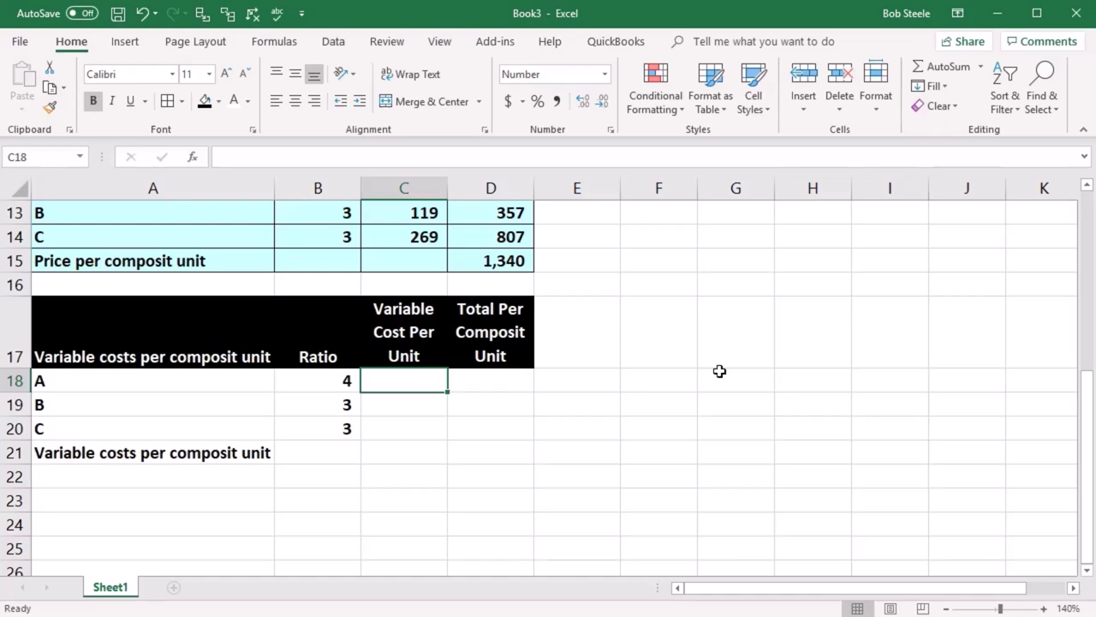
text(=)
scroll(716, 411, up, 4)
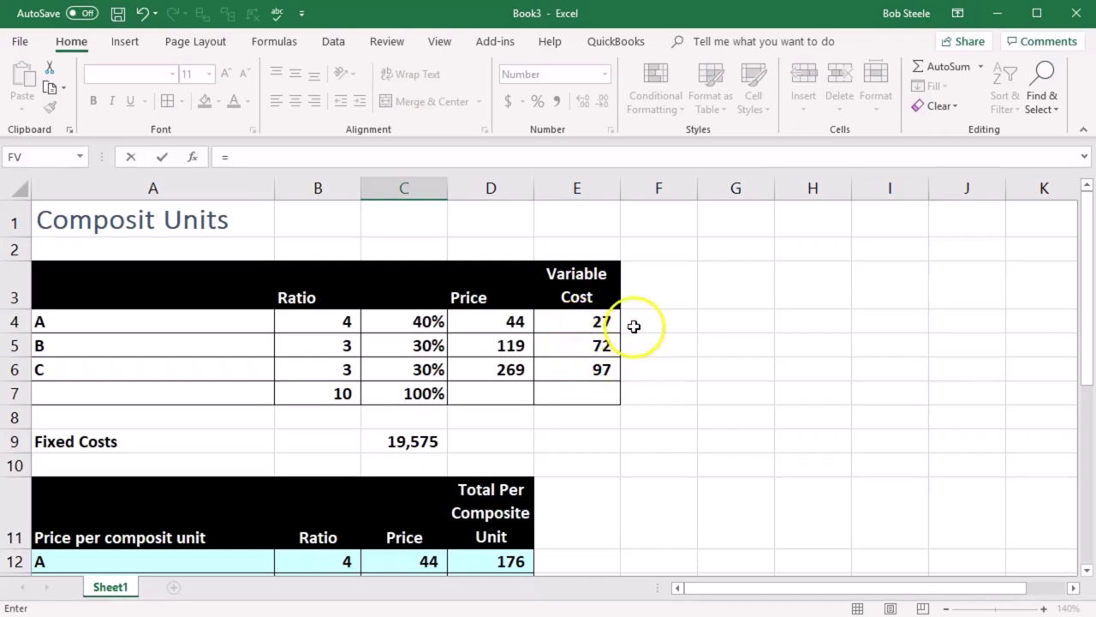
click(597, 324)
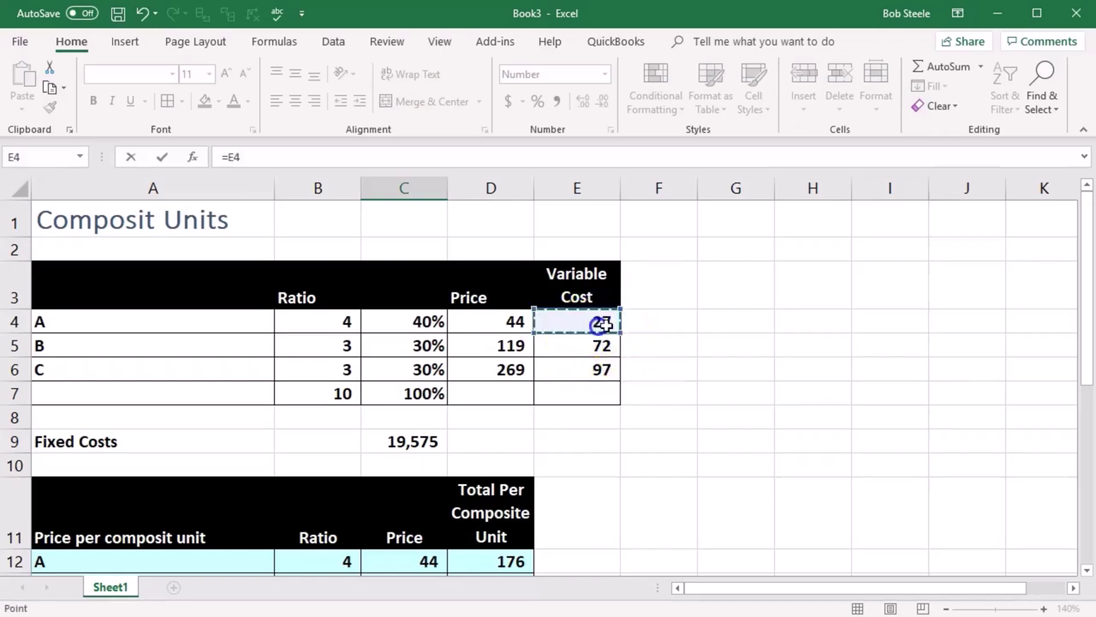
key(Return)
scroll(513, 336, down, 2)
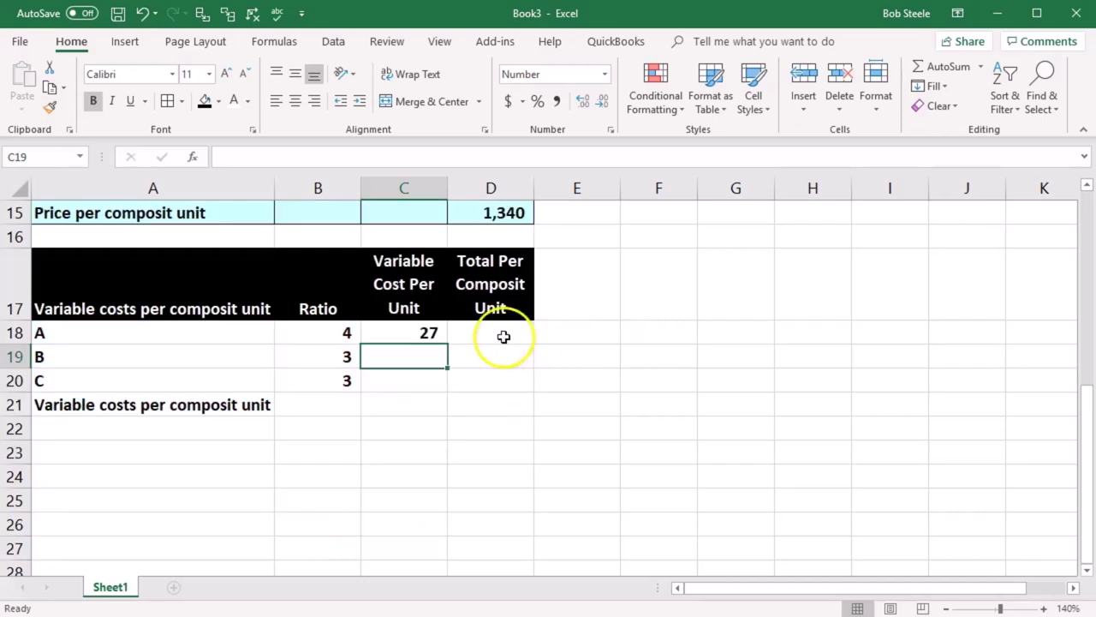
click(433, 337)
drag(448, 343, 444, 383)
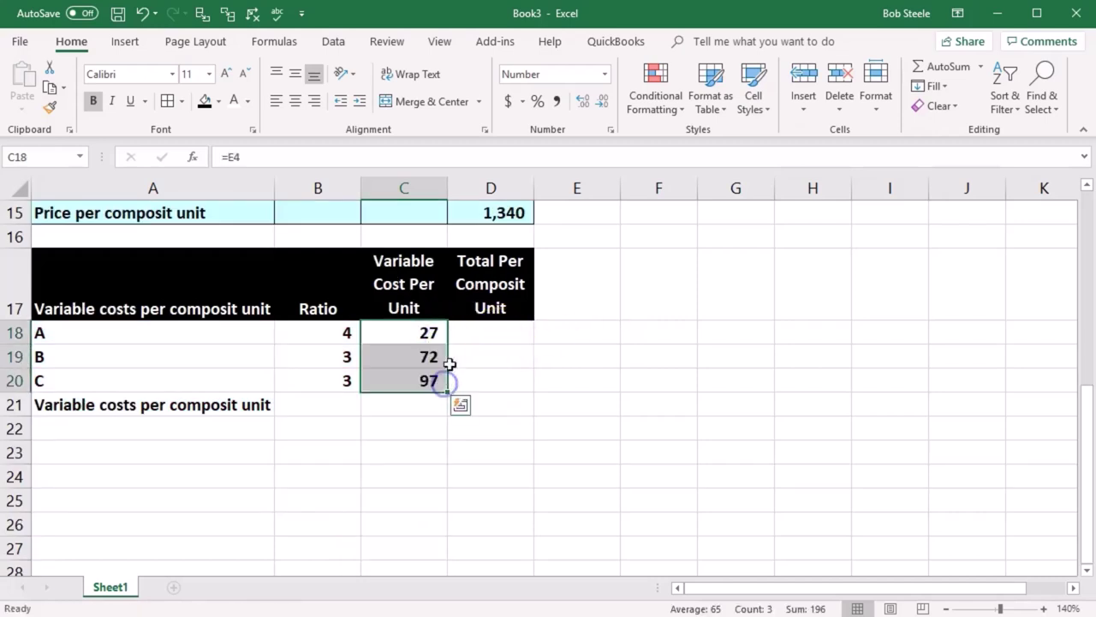
click(468, 335)
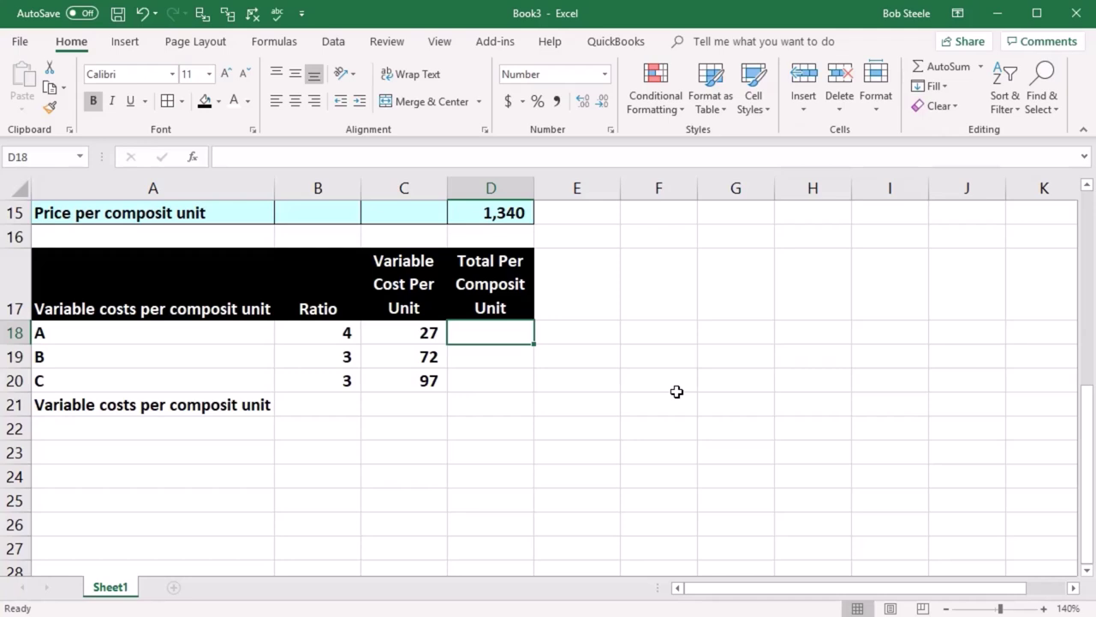
- Calculate product A's total variable cost per composite unit in D18 with =B18*C18
text(=)
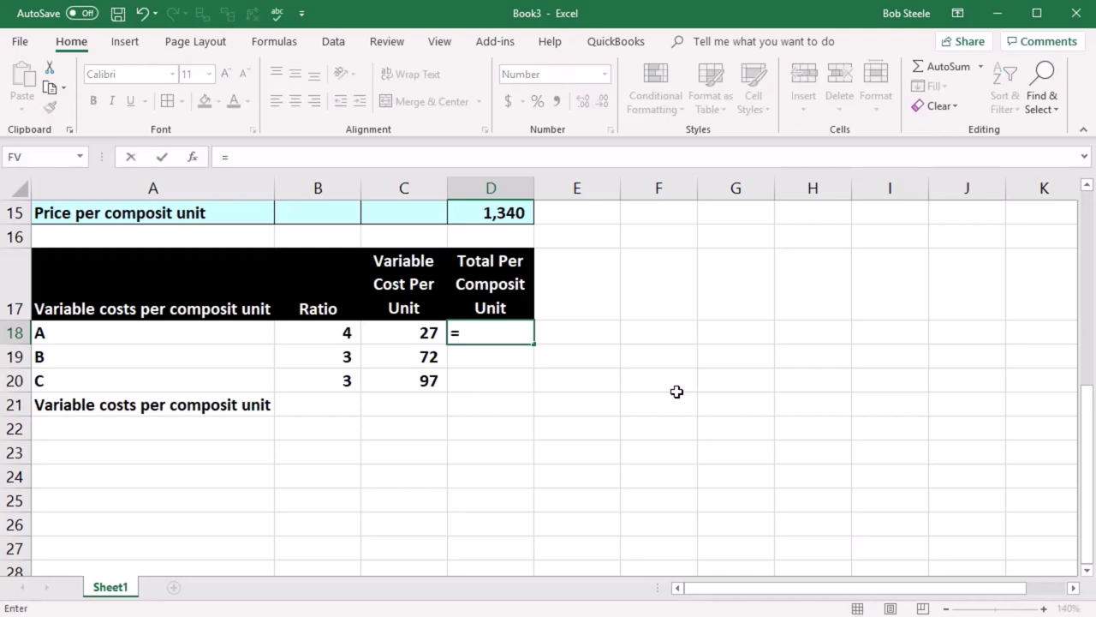
key(Left)
key(Left)
text(*)
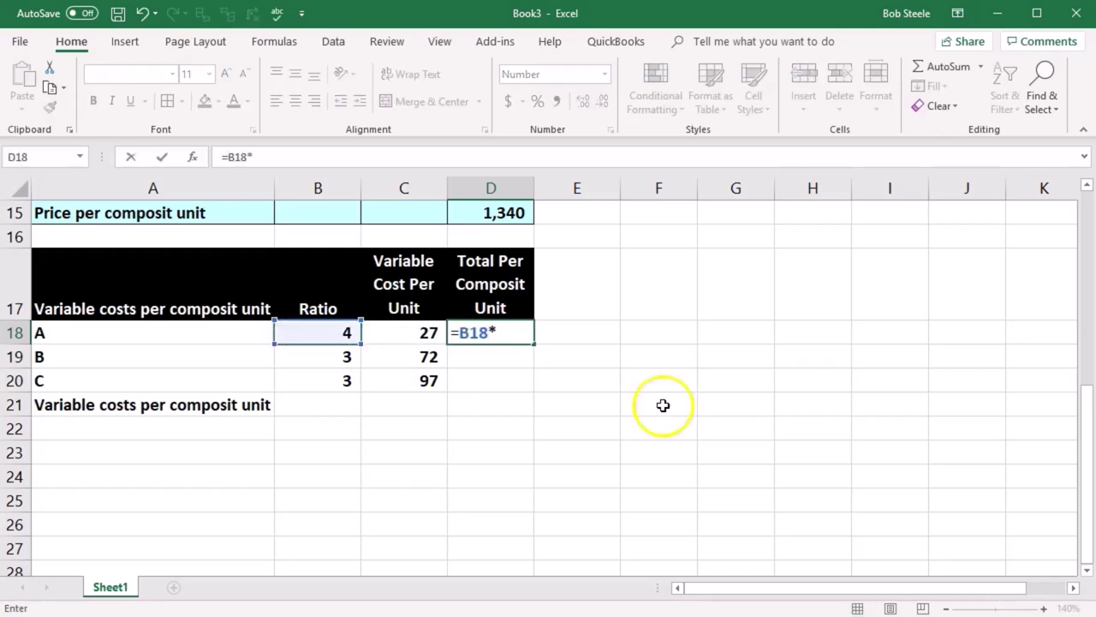
click(430, 334)
scroll(664, 457, up, 1)
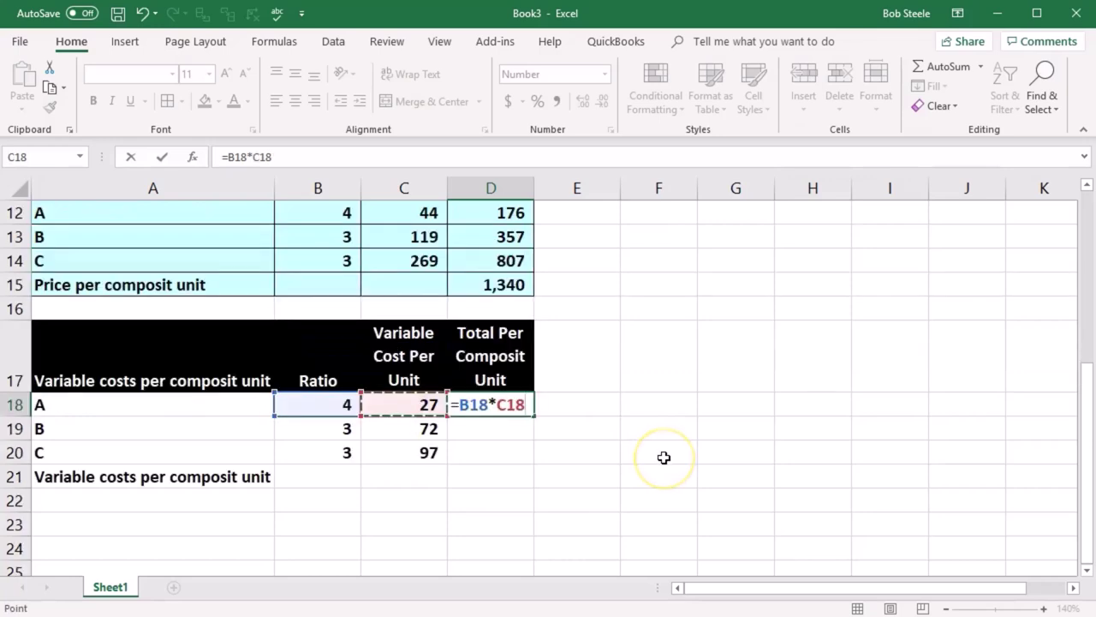
scroll(664, 457, up, 1)
scroll(663, 457, down, 1)
key(Return)
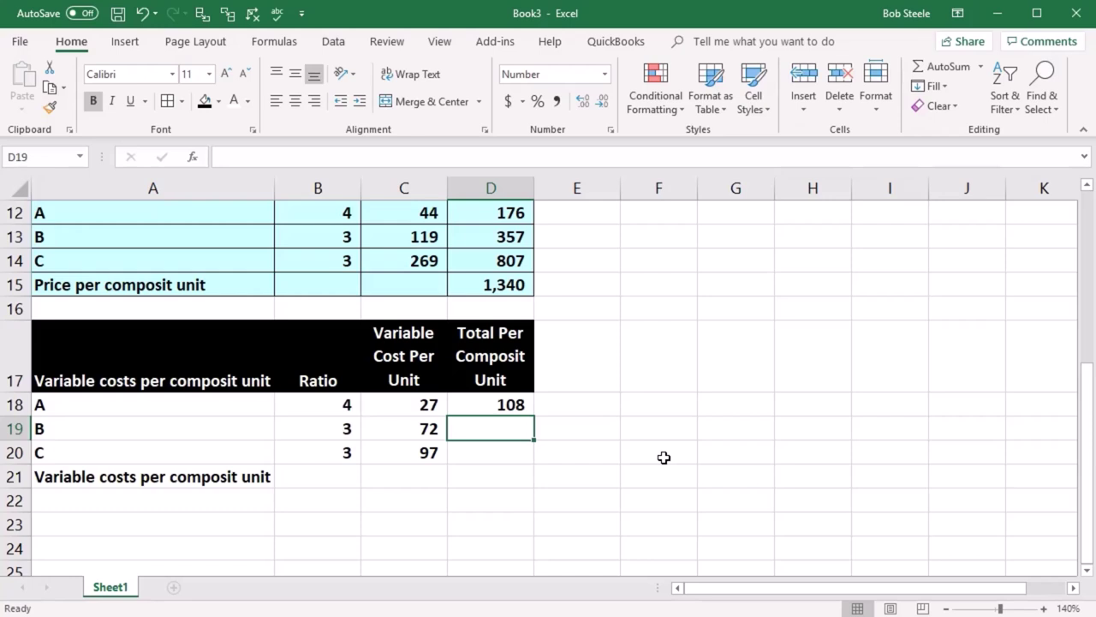
- Calculate product B's total variable cost per composite unit in D19 with =B19*C19
text(=)
key(Left)
key(Left)
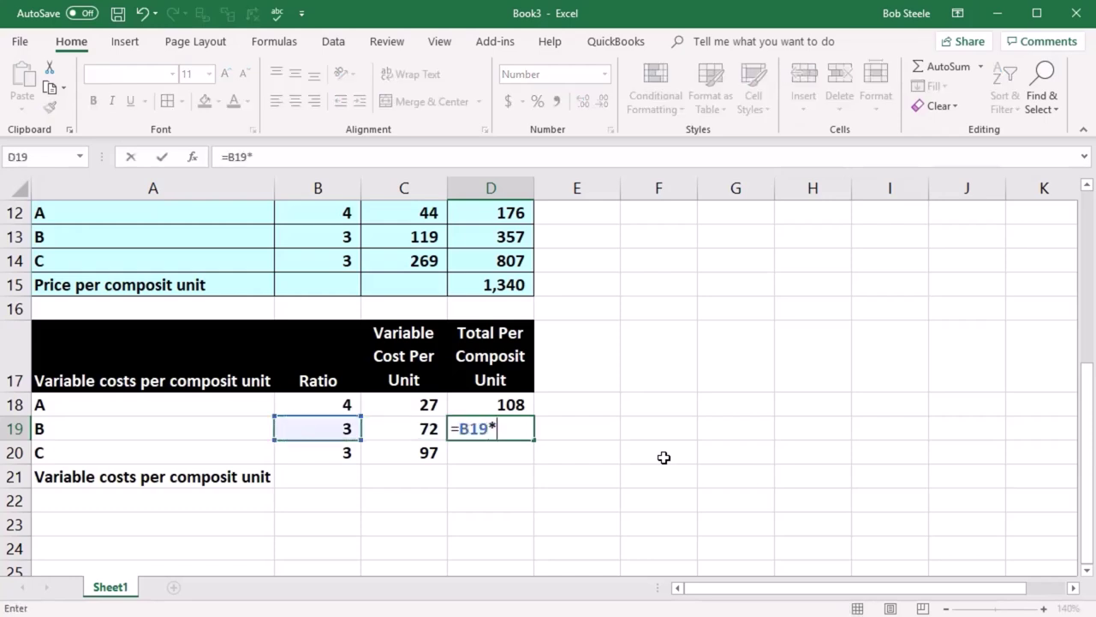
text(*)
key(Left)
key(Return)
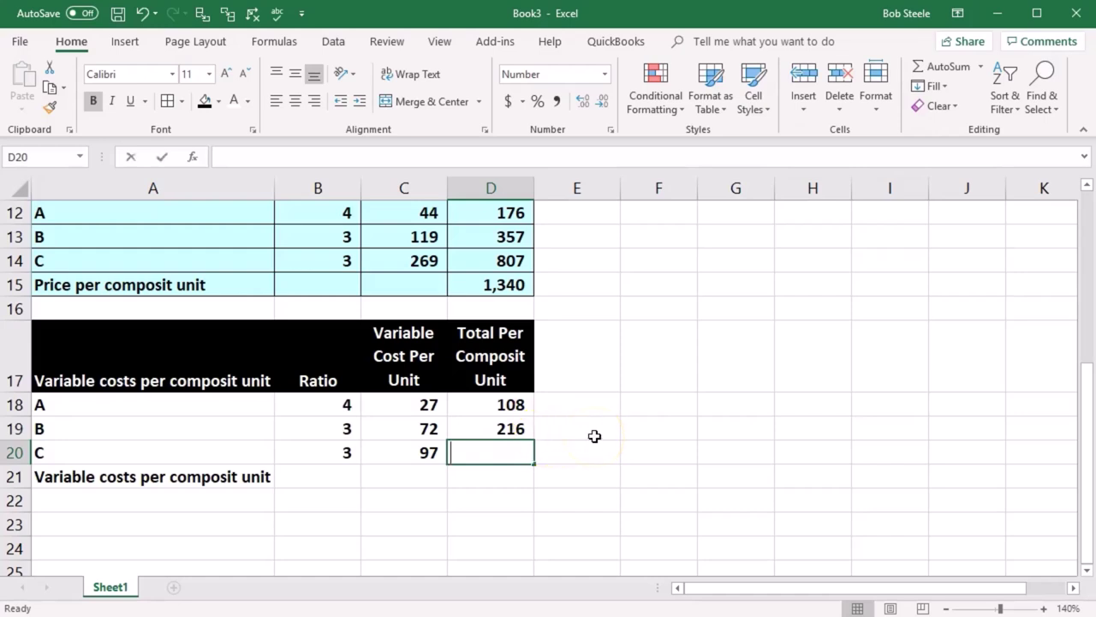
- Calculate product C's total variable cost per composite unit in D20 with =B20*C20
text(=)
key(Left)
key(Left)
text(*)
key(Left)
key(Return)
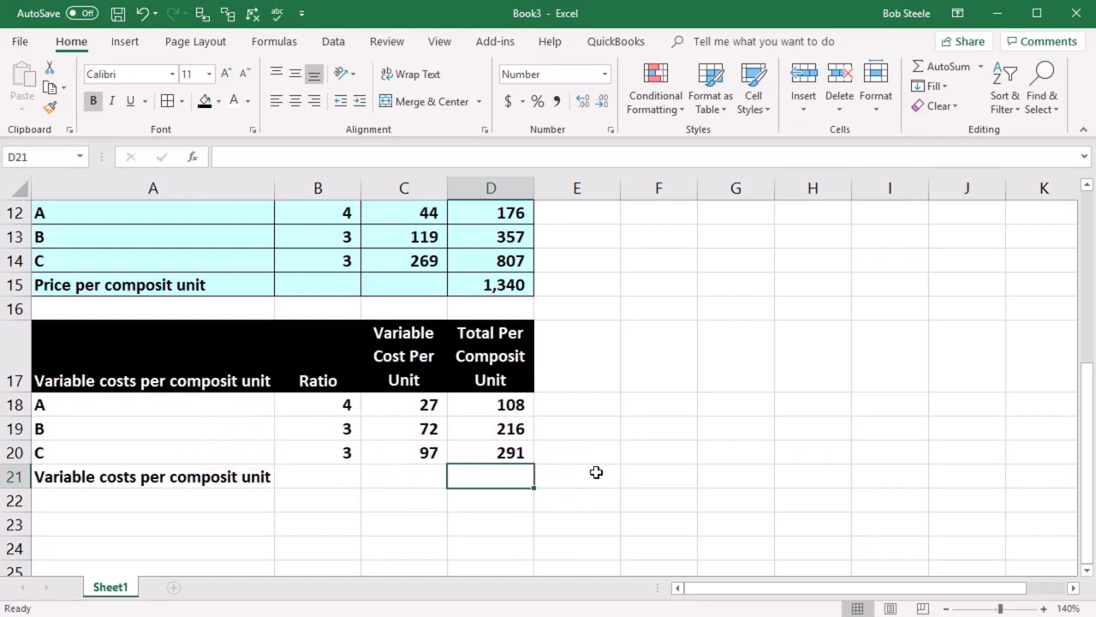
- Total the variable costs per composite unit in D21 with a SUM of D18:D20
text(=sum()
key(Up)
key(shift+Up)
key(shift+Up)
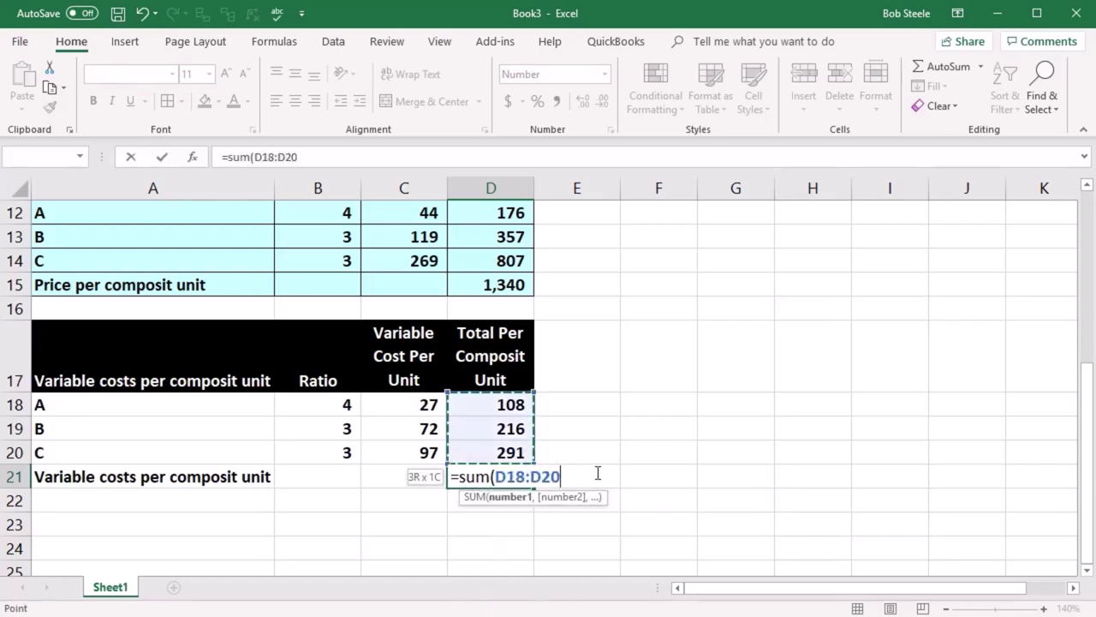
key(Return)
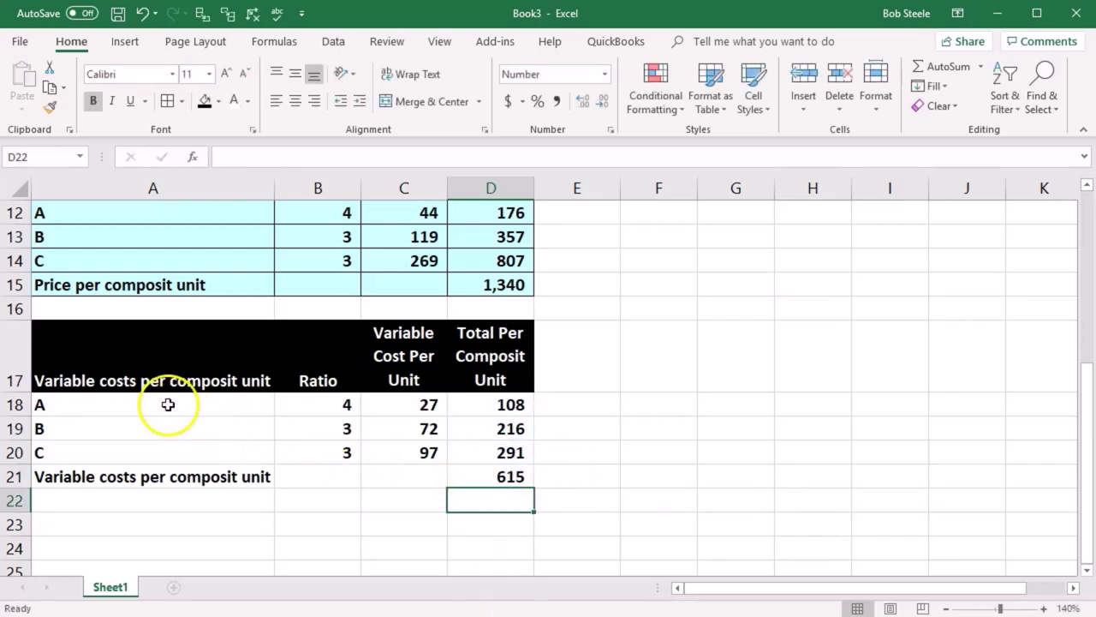
- Format A18:D21 with the light blue fill and cell borders used in the price table
drag(168, 404, 467, 475)
right_click(335, 438)
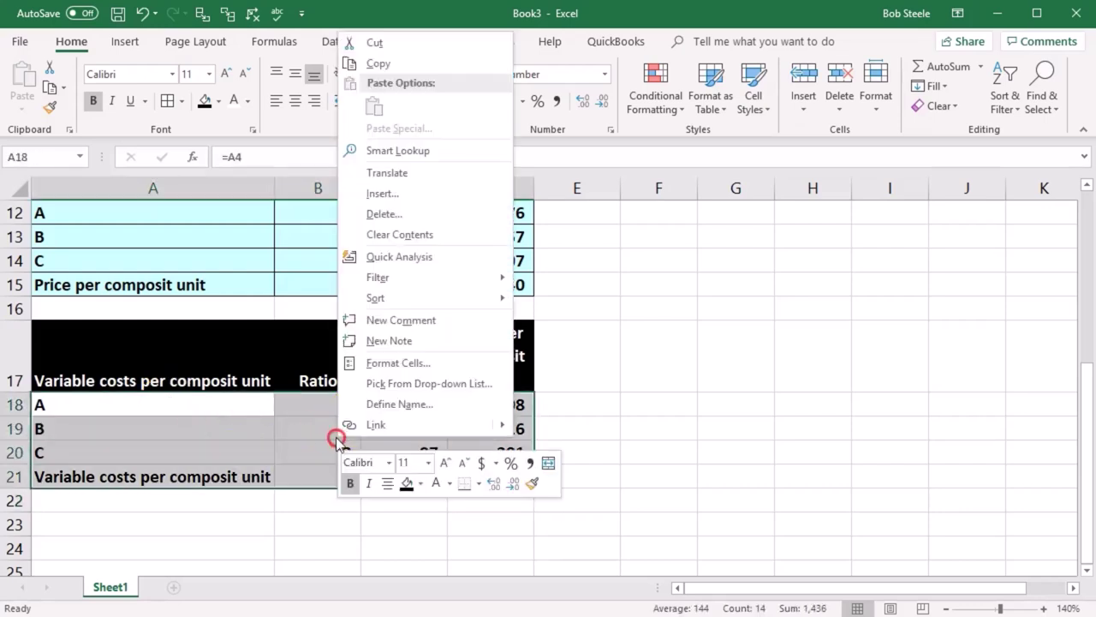
click(421, 484)
click(415, 531)
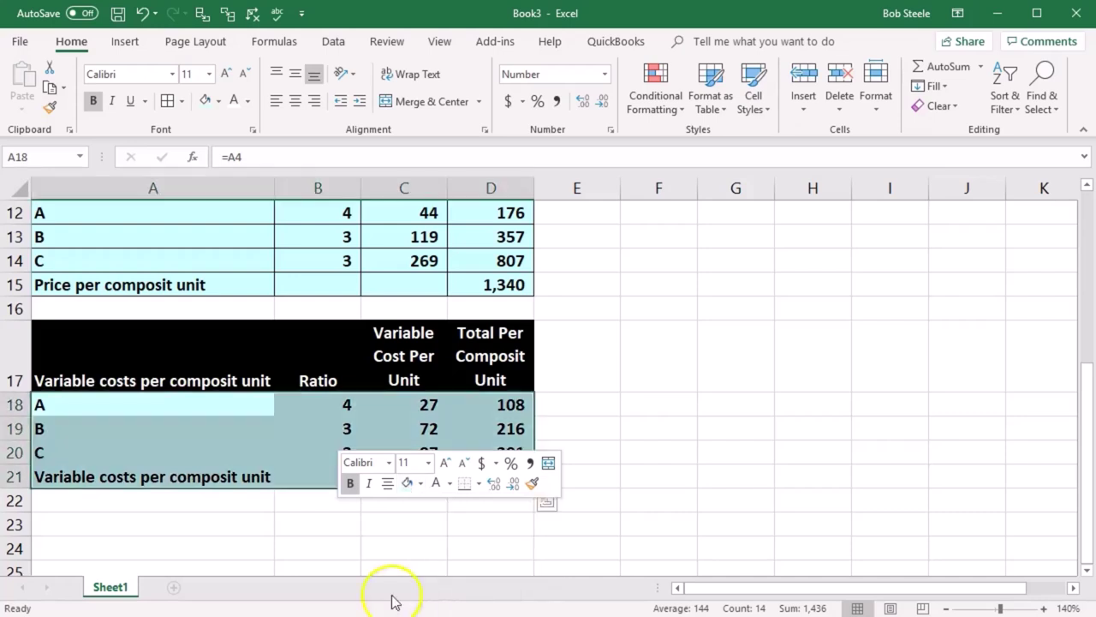
click(280, 446)
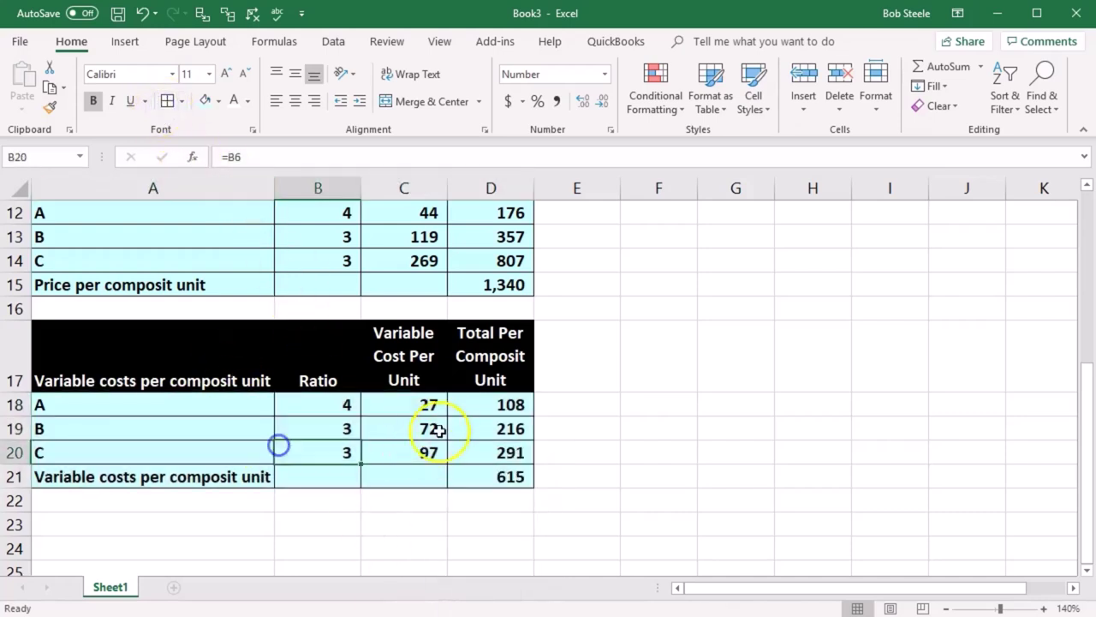
click(507, 285)
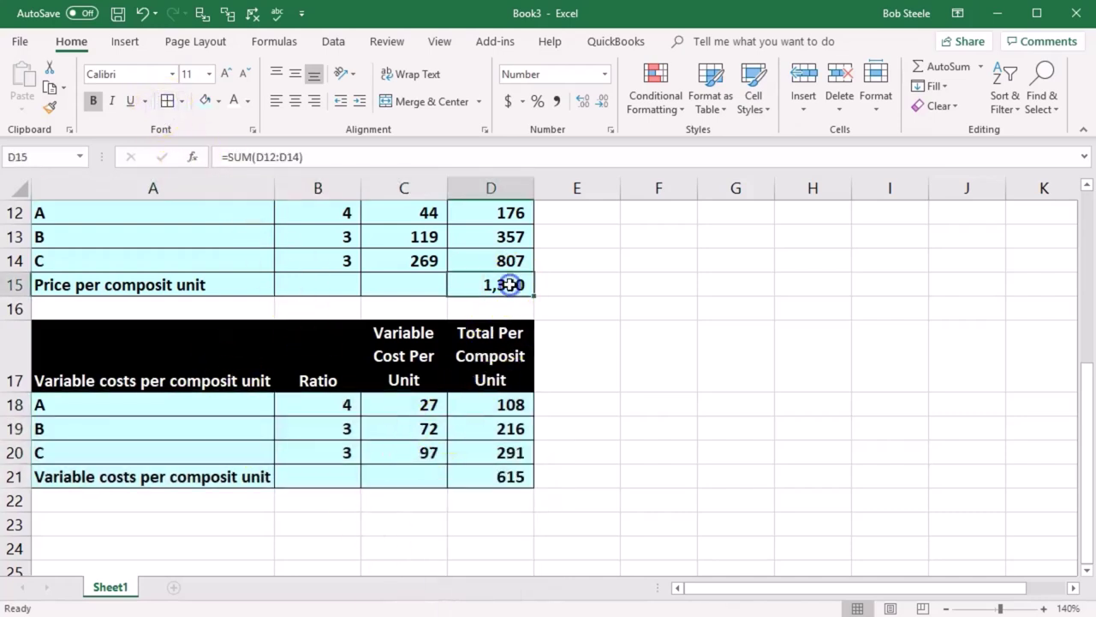
click(501, 476)
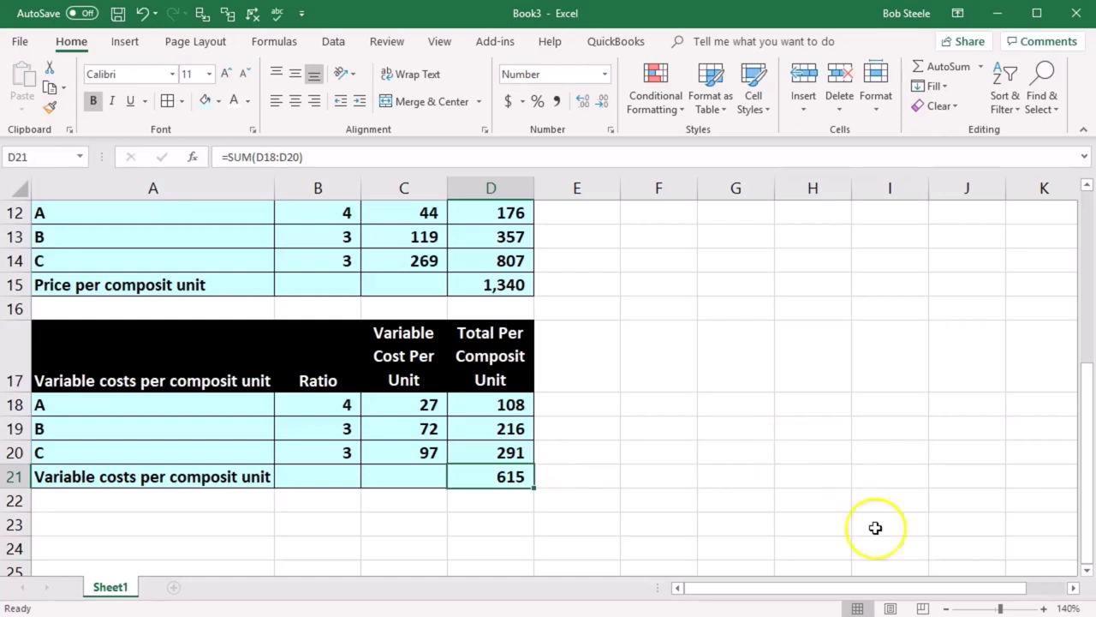
click(742, 520)
- Enter the heading "Contribution margin per composite unit" in A23
scroll(741, 517, down, 1)
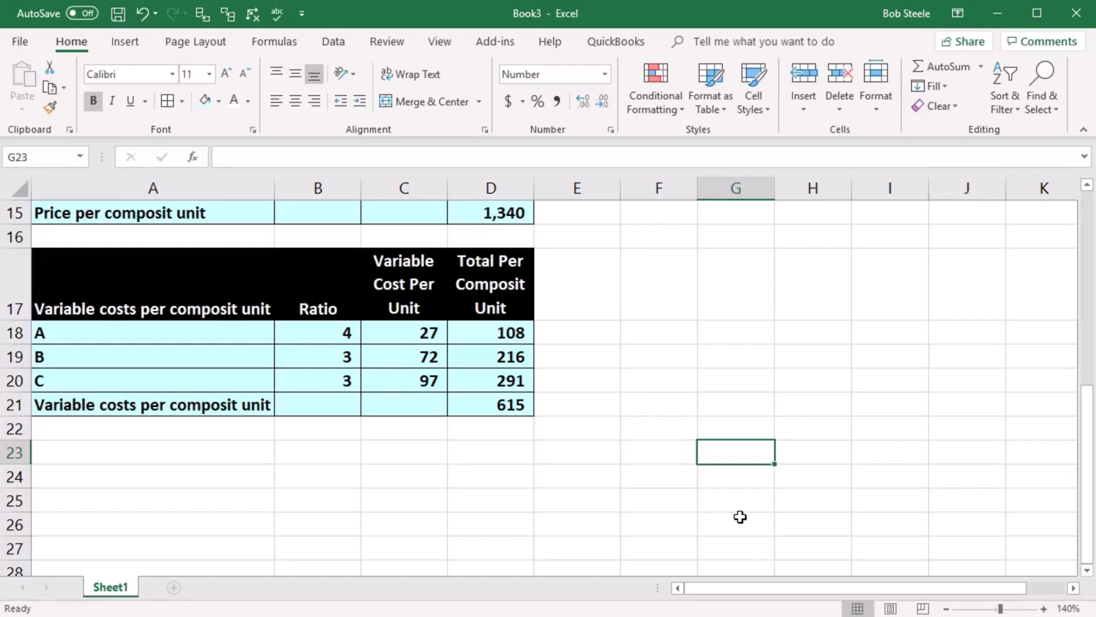
scroll(740, 517, down, 1)
click(133, 334)
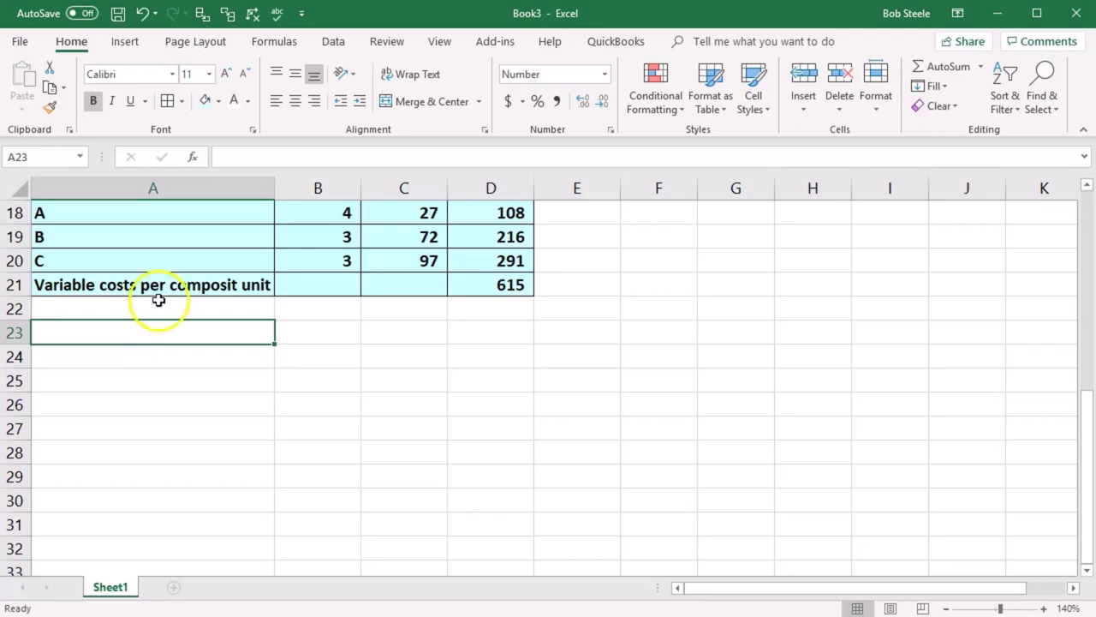
text(Contribution margin per composite unit)
key(Return)
key(ctrl+c)
- Link the label in A24 to the price total label A15 and A25 to the variable cost total label A21
scroll(150, 446, up, 1)
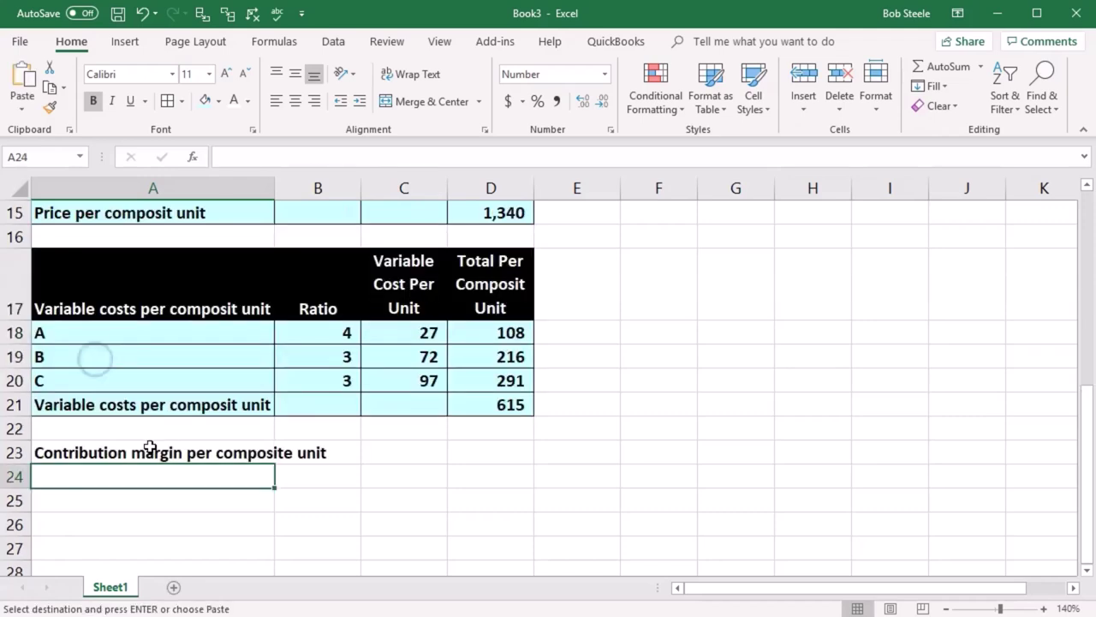
text(=)
scroll(149, 446, up, 1)
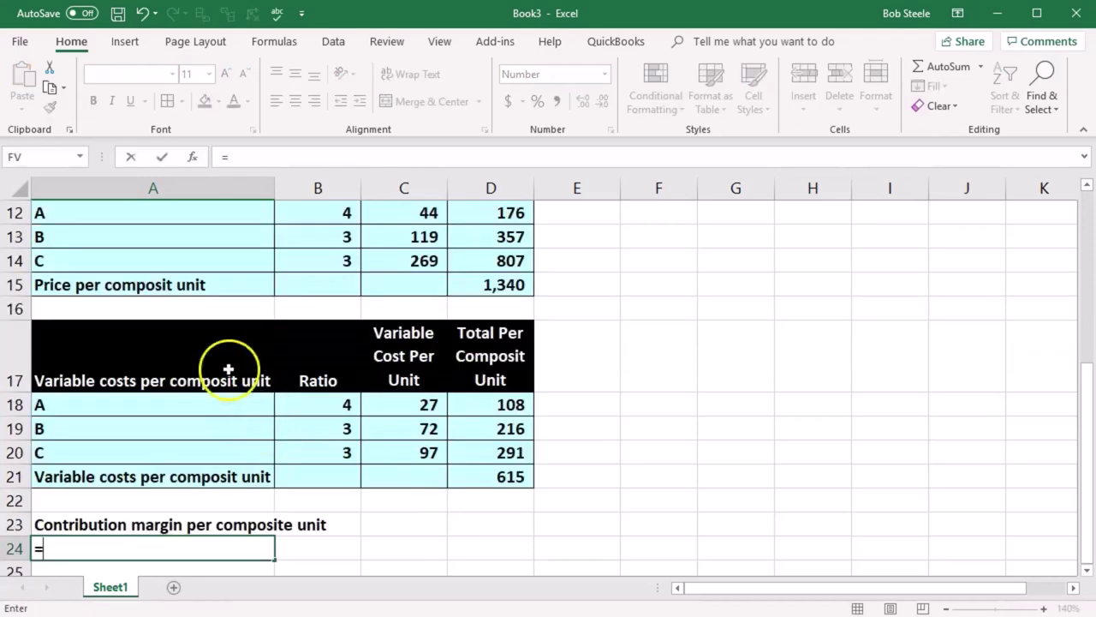
click(150, 286)
key(Return)
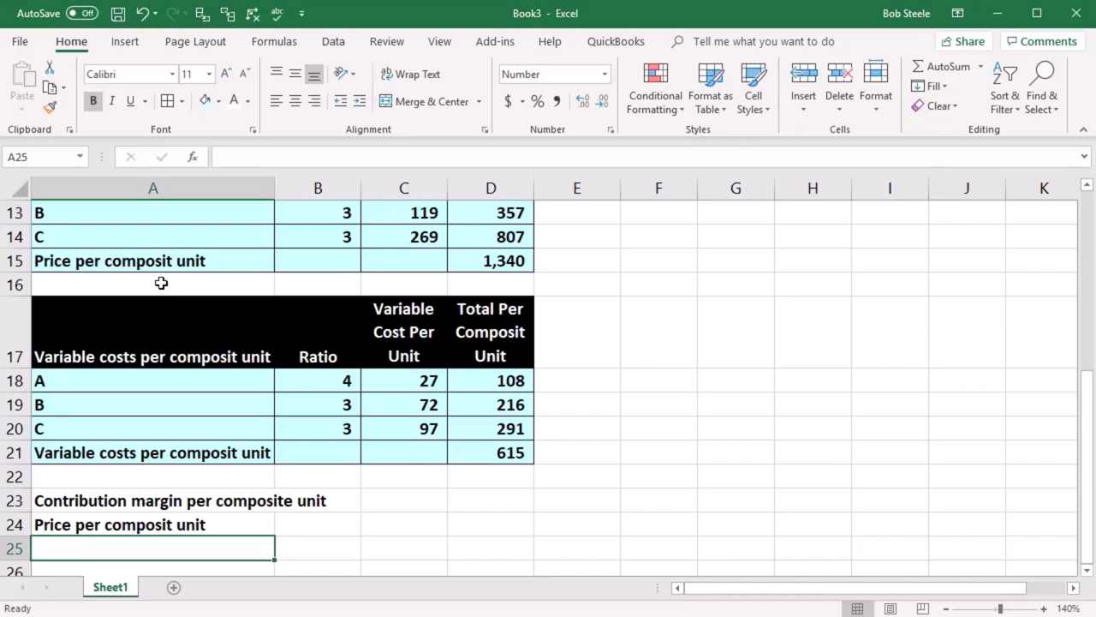
text(=)
click(130, 452)
key(Return)
- Link B24 to the composite unit price in D15 and B25 to the variable costs total with =D21
key(Right)
key(Up)
key(Up)
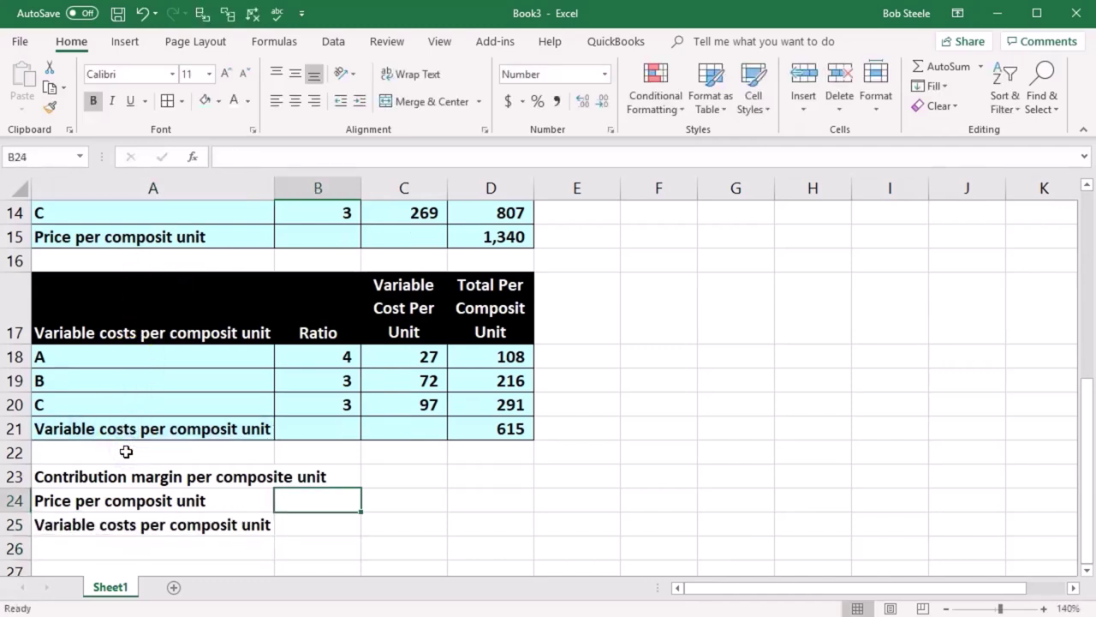
text(=)
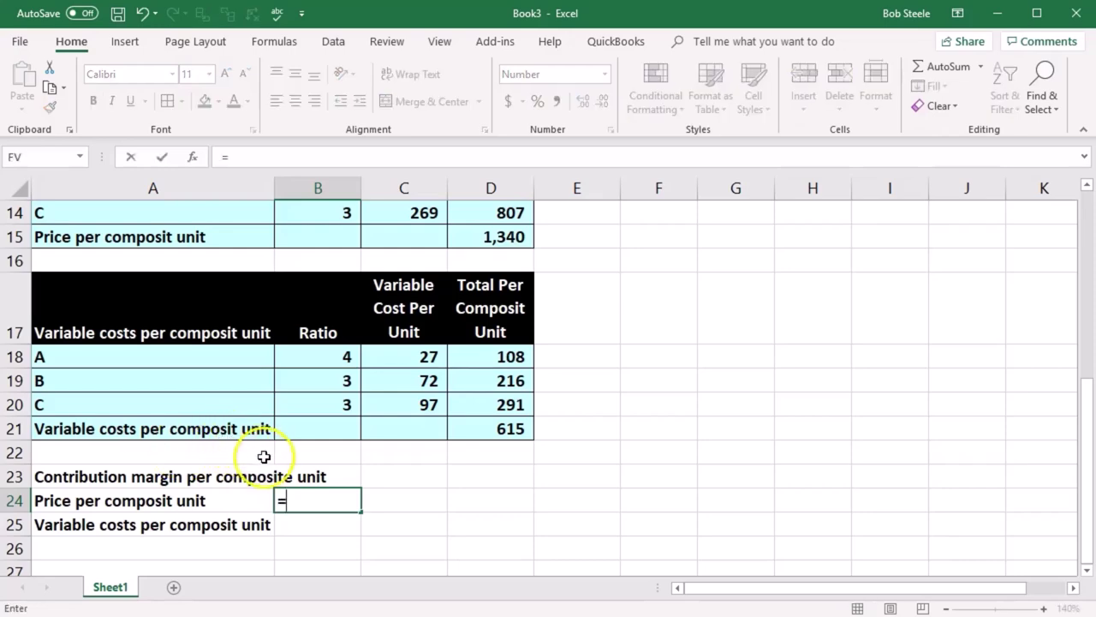
scroll(270, 463, up, 1)
click(469, 356)
key(Return)
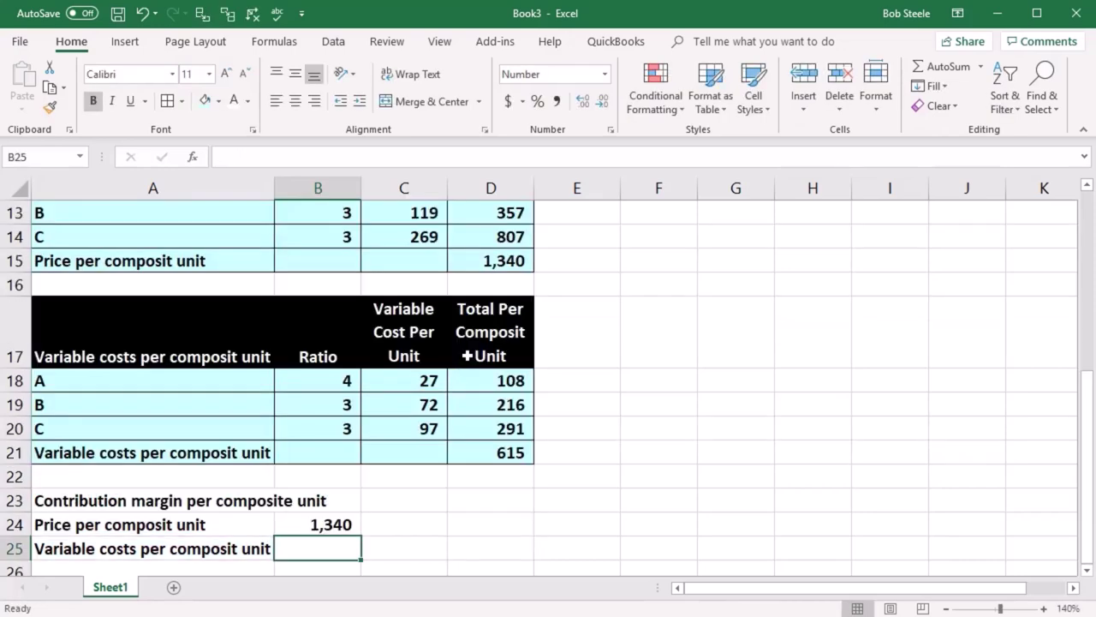
text(=)
click(495, 449)
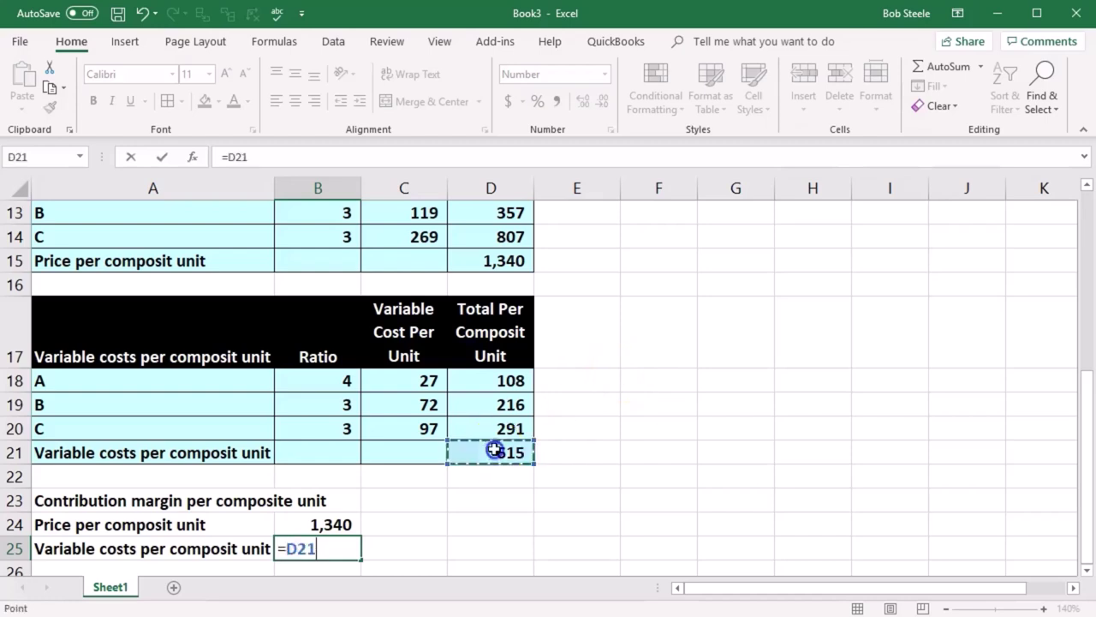
key(Return)
key(Left)
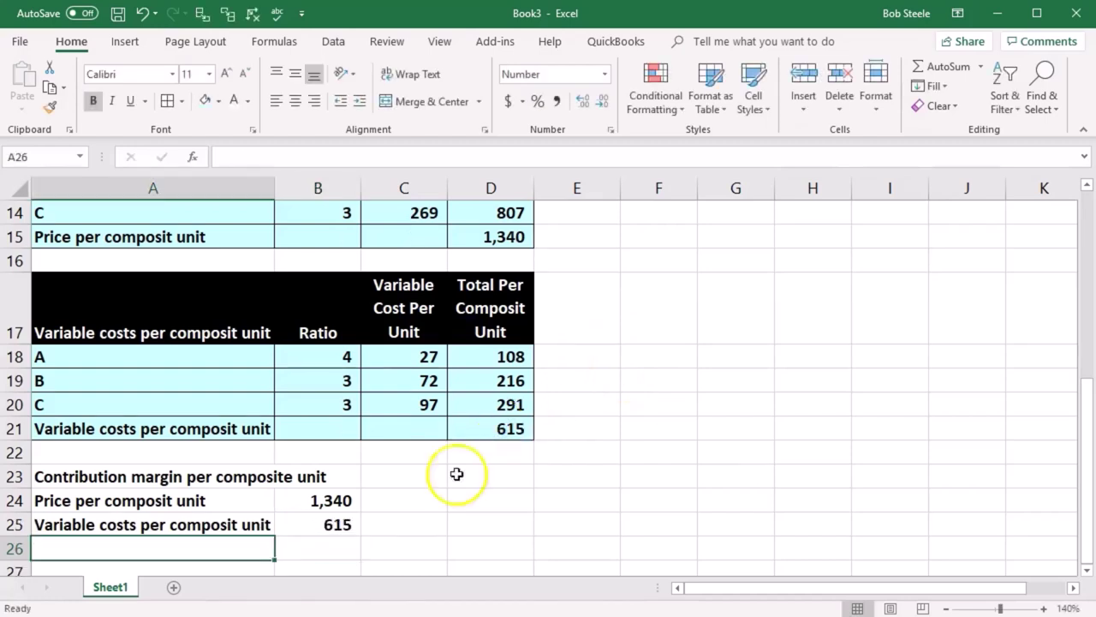
- Copy the contribution margin label from A23 to A26 and widen column A to fit it
click(232, 479)
key(ctrl+c)
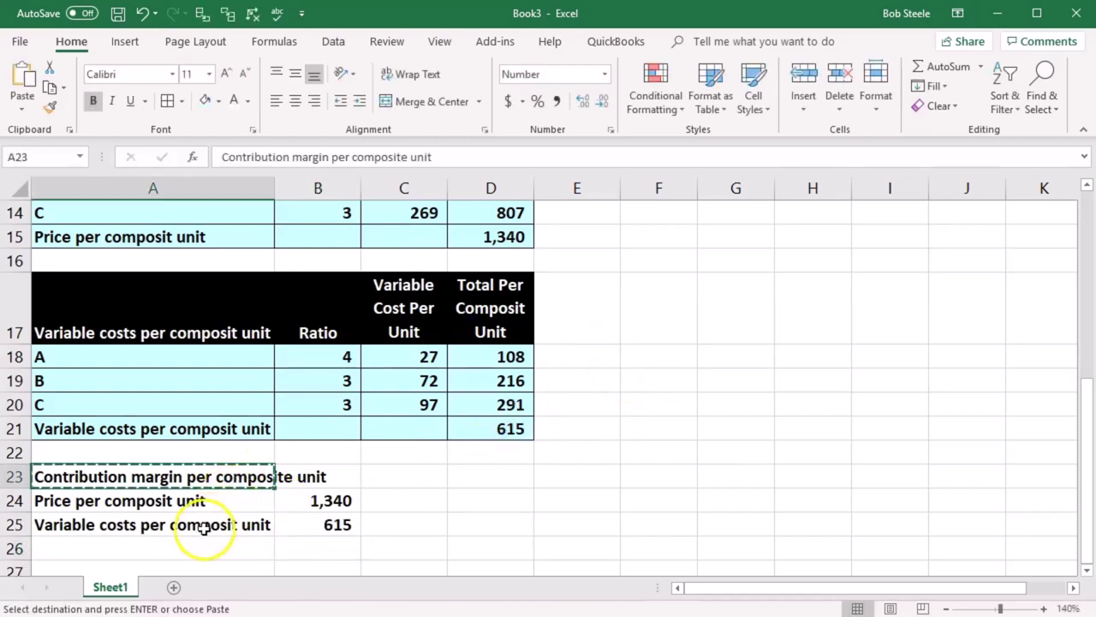
click(257, 545)
key(ctrl+v)
click(282, 473)
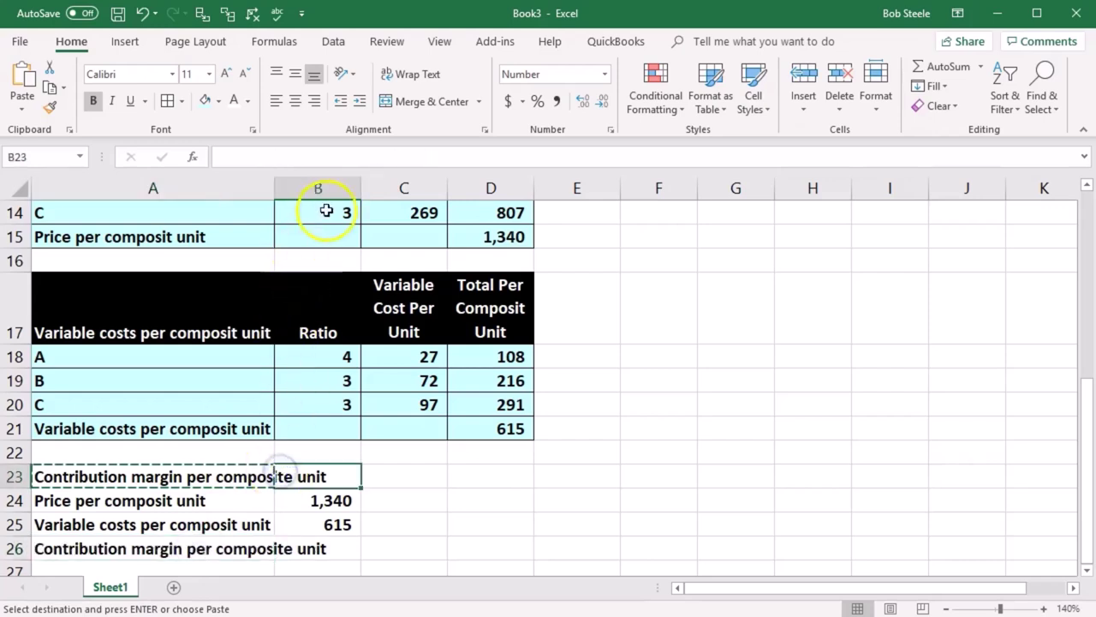
drag(275, 187, 330, 188)
- Calculate the contribution margin per composite unit in B26 by subtracting B25 from B24
click(382, 547)
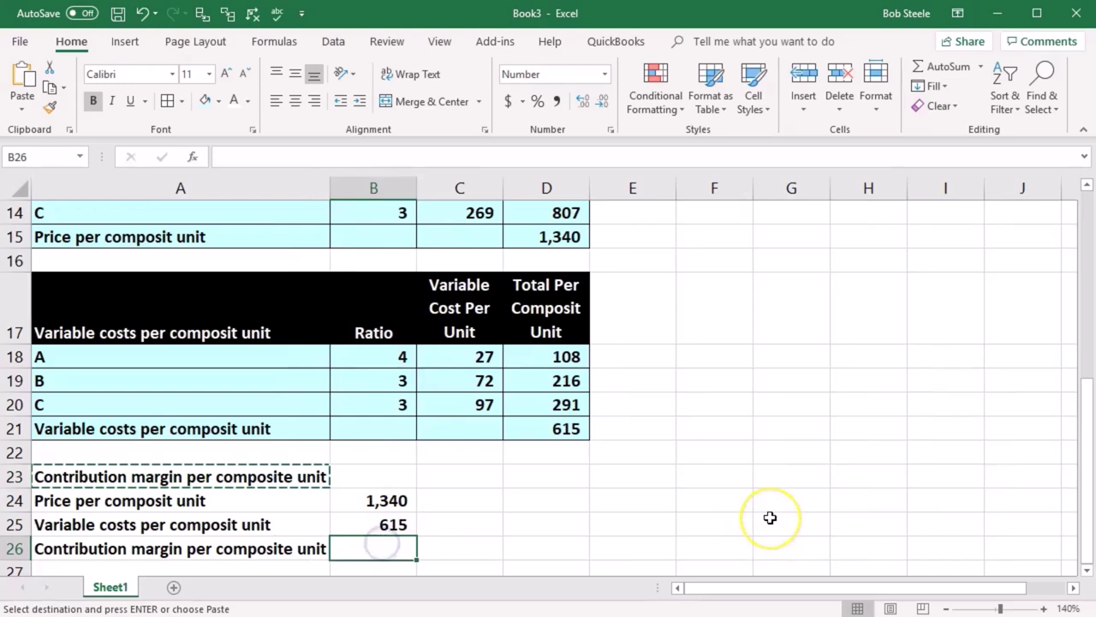
text(=)
key(Up)
key(Up)
text(-)
key(Up)
key(Return)
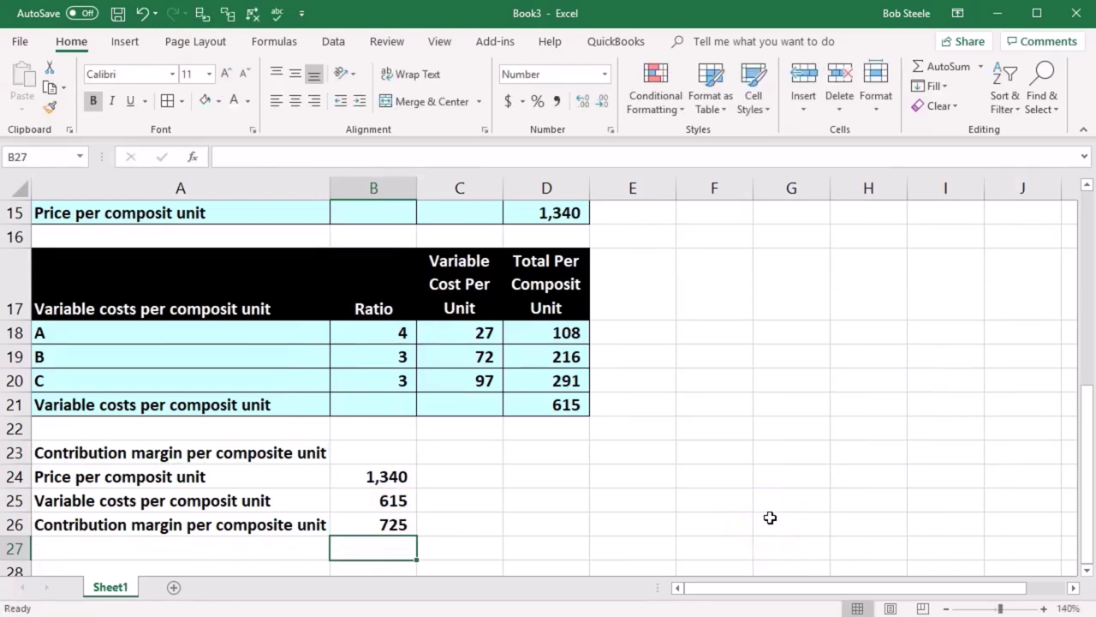
- Underline the variable costs amount in B25 and double underline the contribution margin in B26
click(405, 501)
click(129, 102)
click(355, 520)
click(146, 101)
click(462, 474)
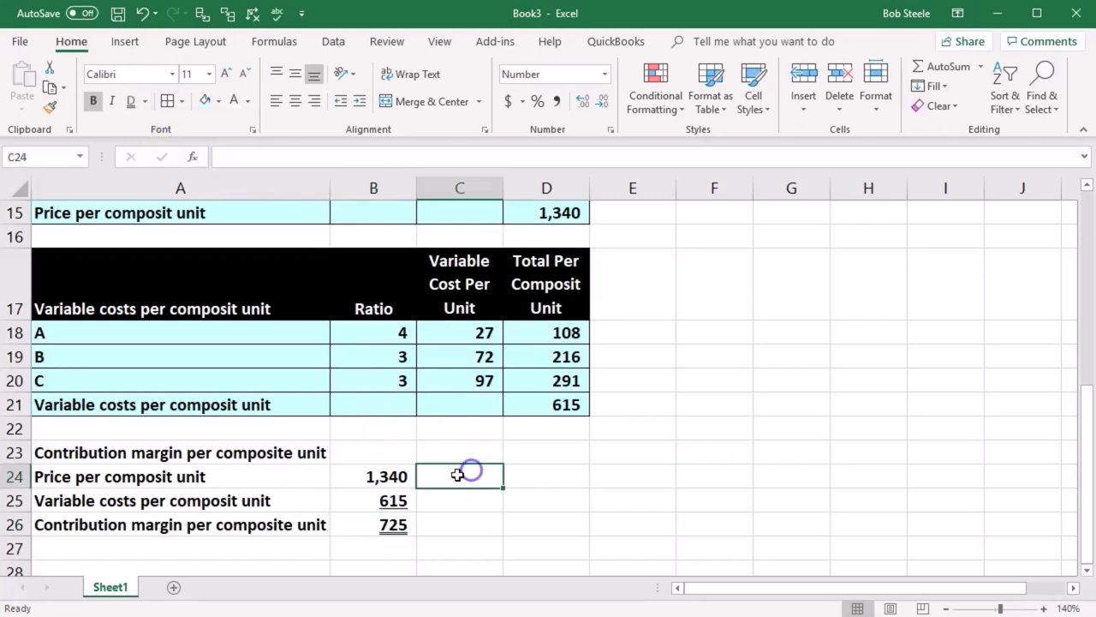
- Calculate the contribution margin ratio in C26 with =B26/B24 and format it as a percentage
scroll(492, 504, down, 1)
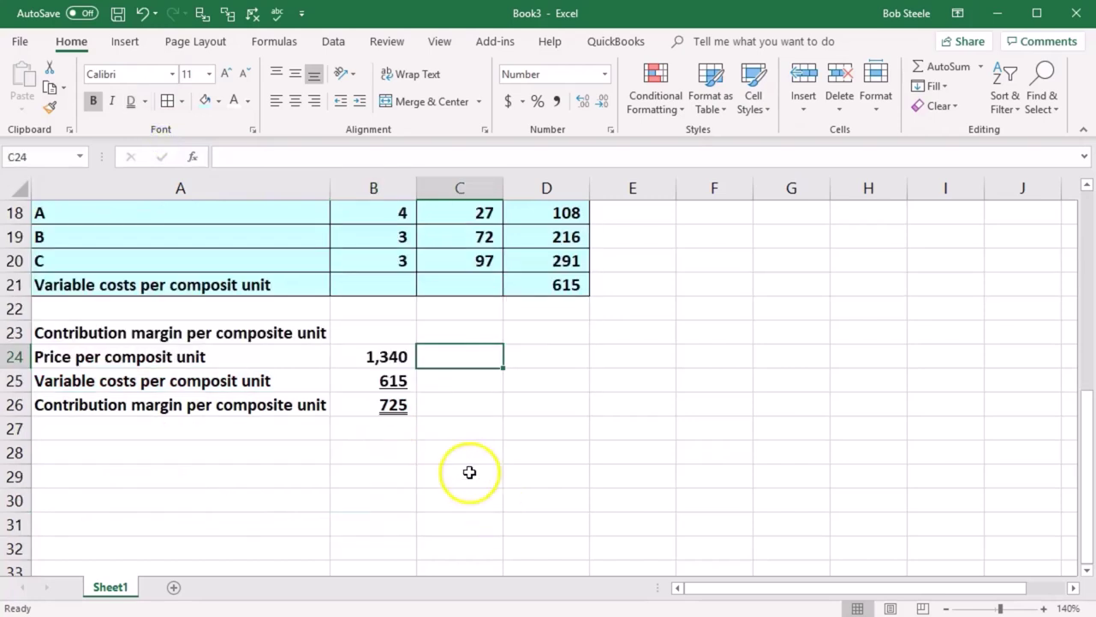
click(440, 398)
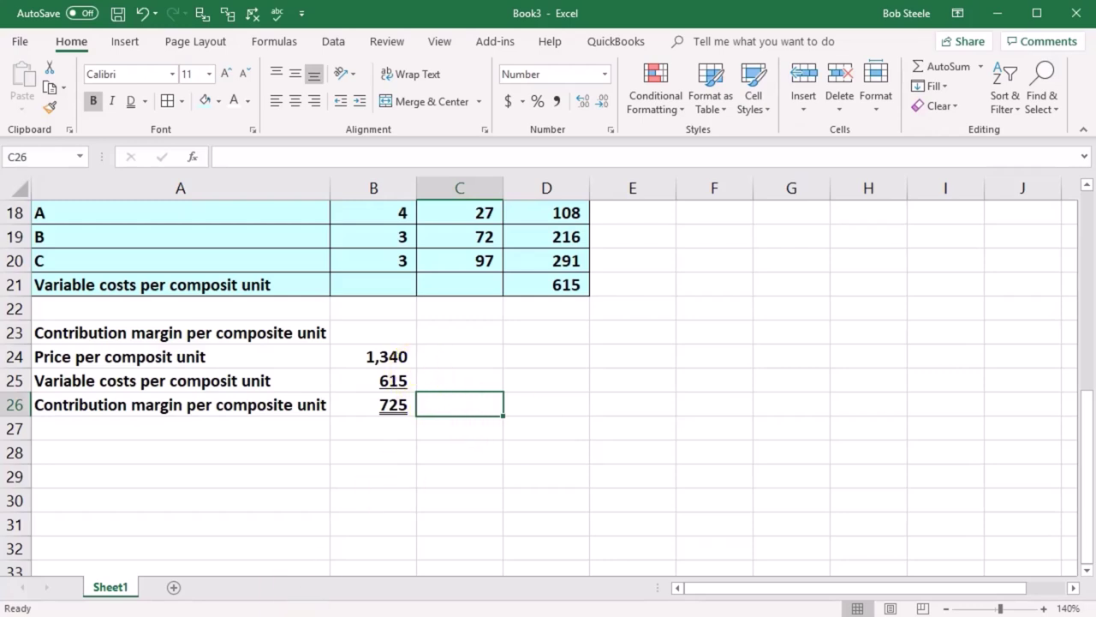
text(=)
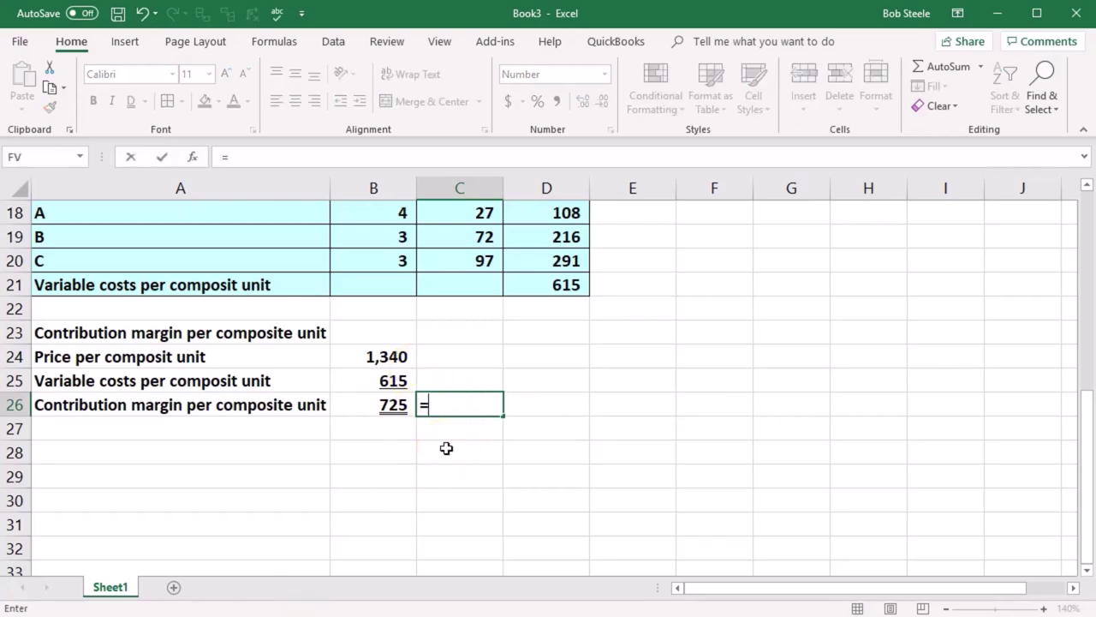
click(392, 406)
text(/)
click(385, 356)
key(Return)
click(465, 403)
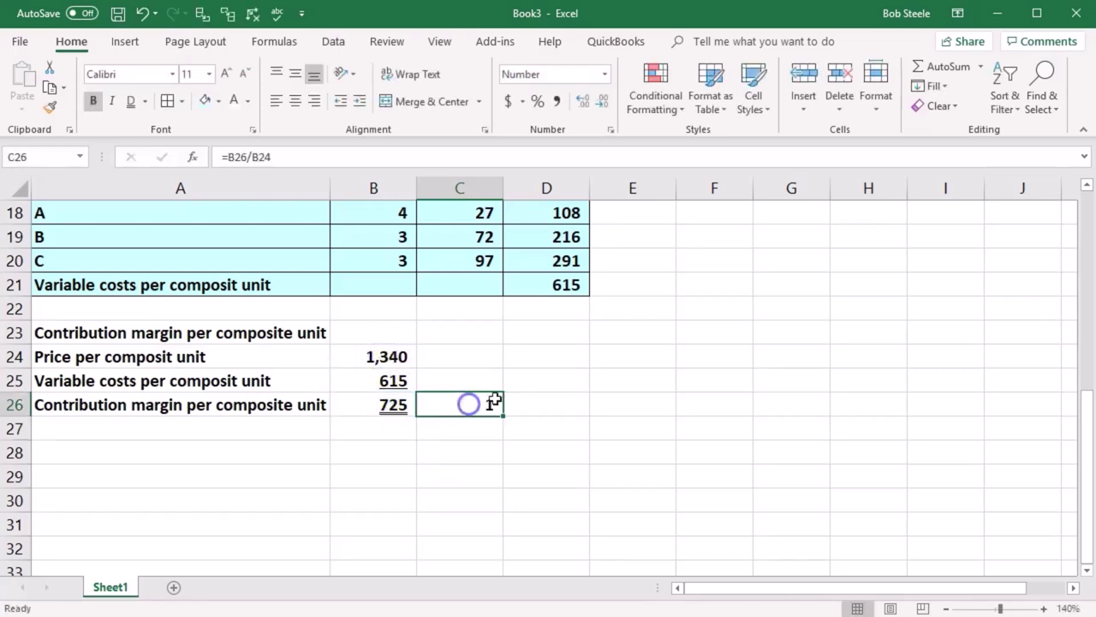
click(536, 104)
- Calculate the variable cost ratio in C25 with the formula =B25/B24
click(472, 375)
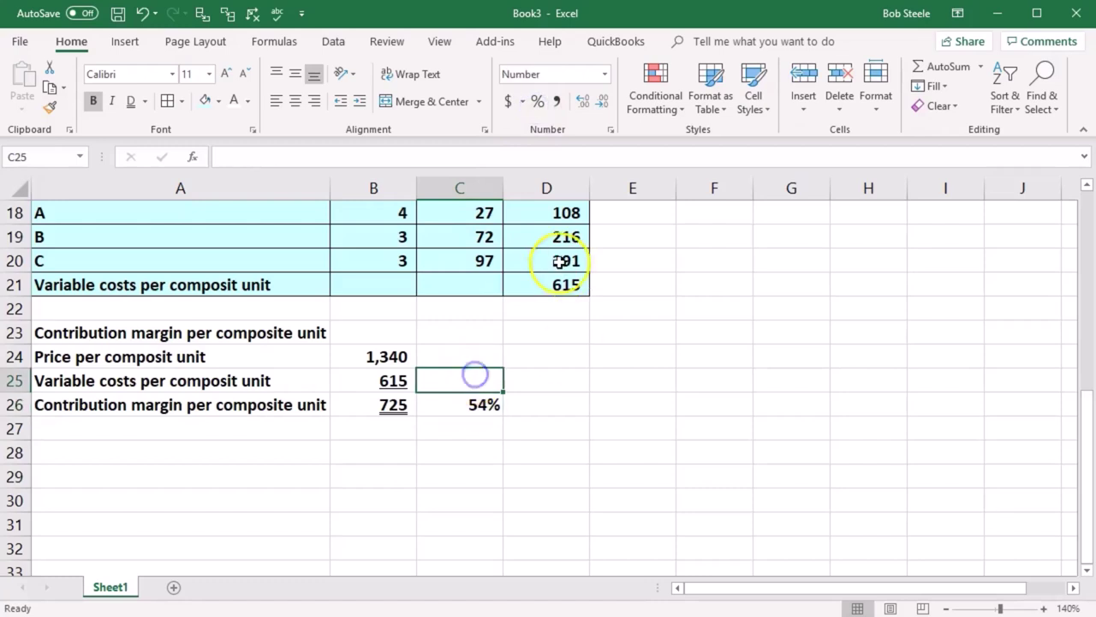
text(=)
click(391, 378)
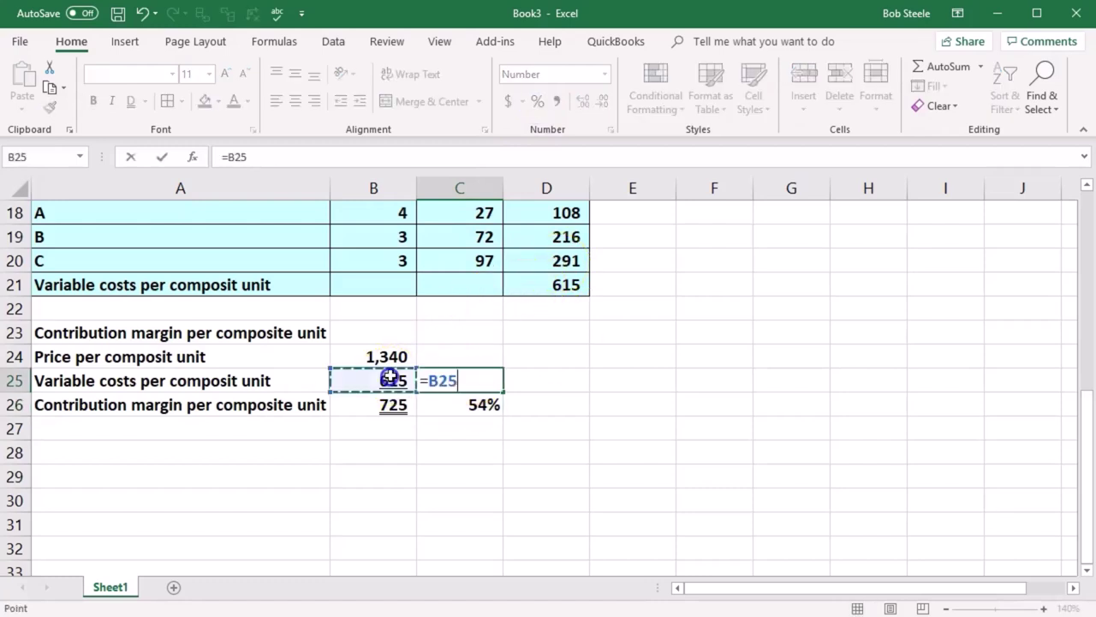
text(/)
click(385, 355)
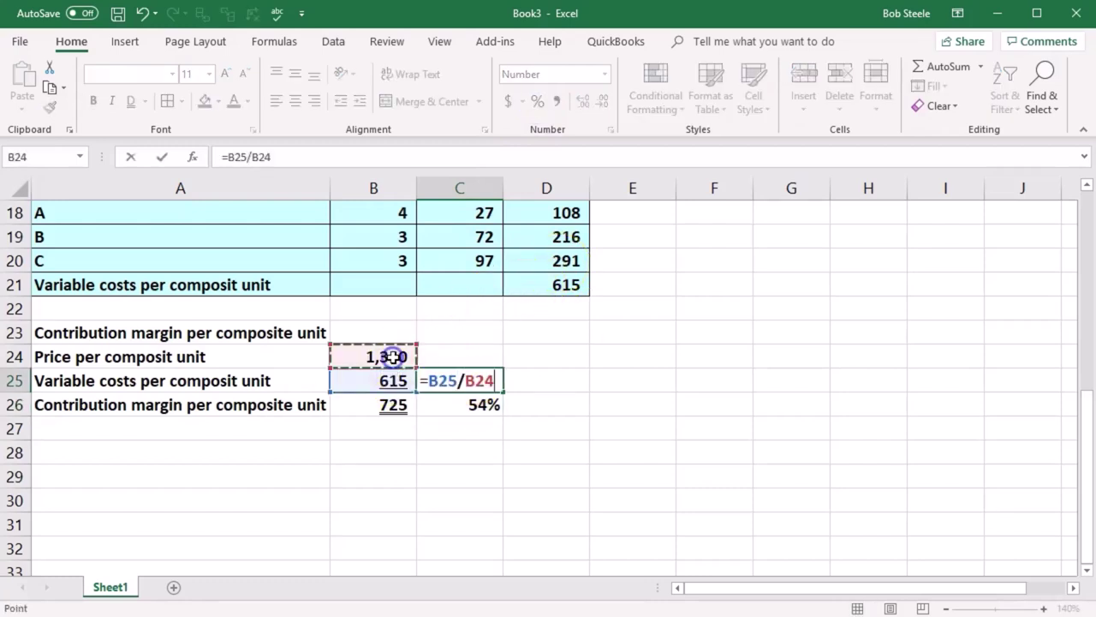
key(Return)
- Calculate the price ratio in C24 by dividing B24 by itself
click(443, 351)
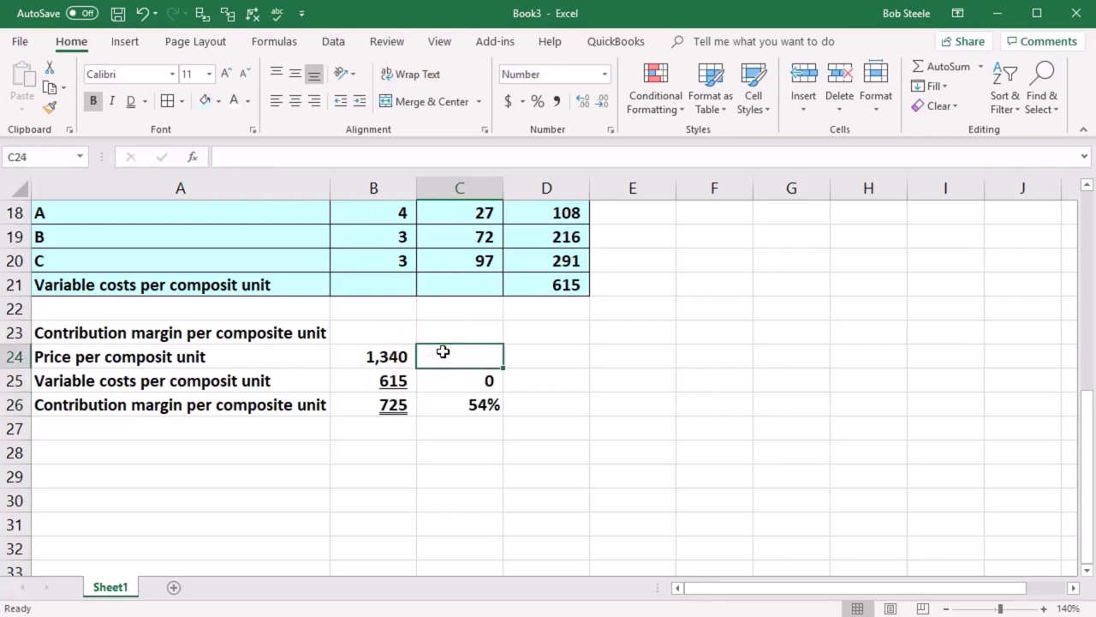
text(=)
key(Left)
text(/)
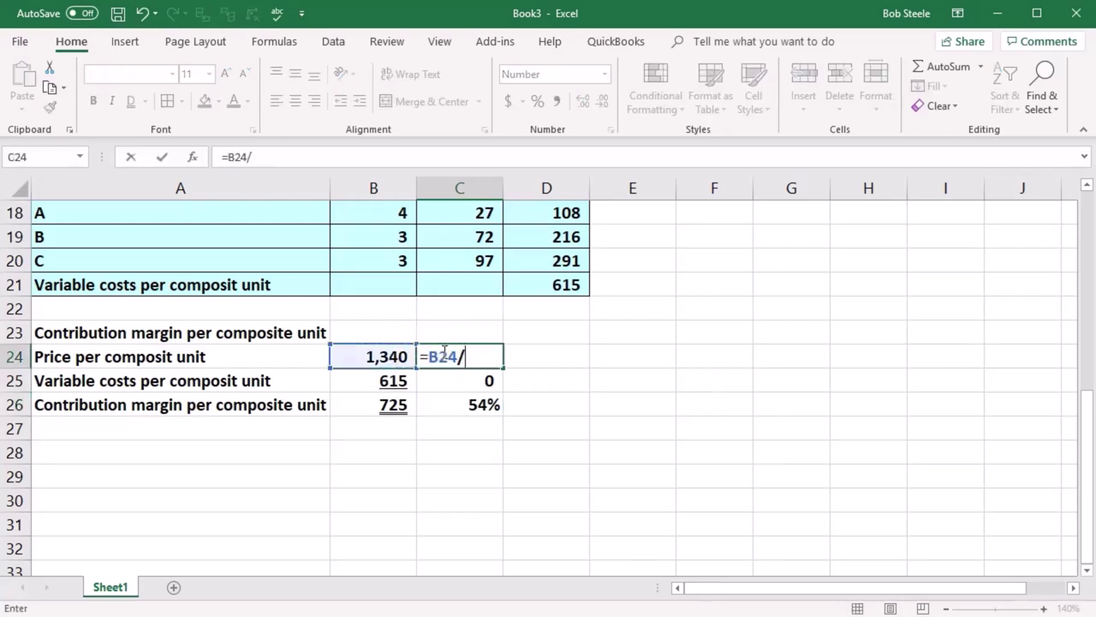
click(394, 357)
key(Return)
- Format the ratios in column C of the contribution margin table as percentages
drag(424, 358, 469, 398)
click(536, 101)
click(489, 562)
- Fill A24:C26 with the recently used light cyan color and add borders around all its cells
drag(313, 362, 460, 396)
right_click(458, 401)
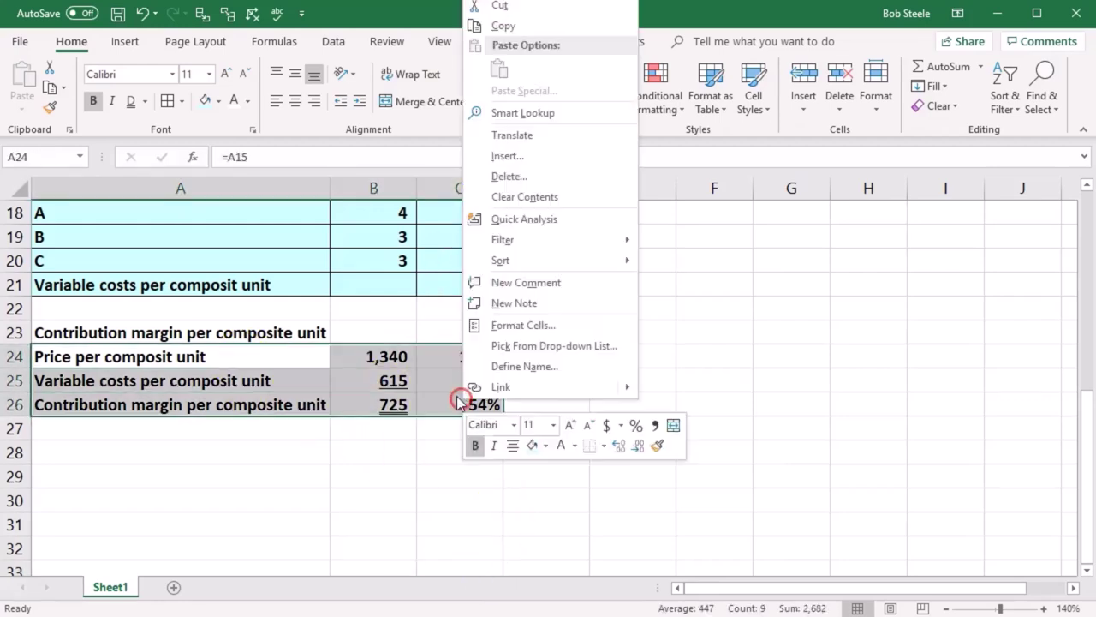
click(531, 445)
click(167, 101)
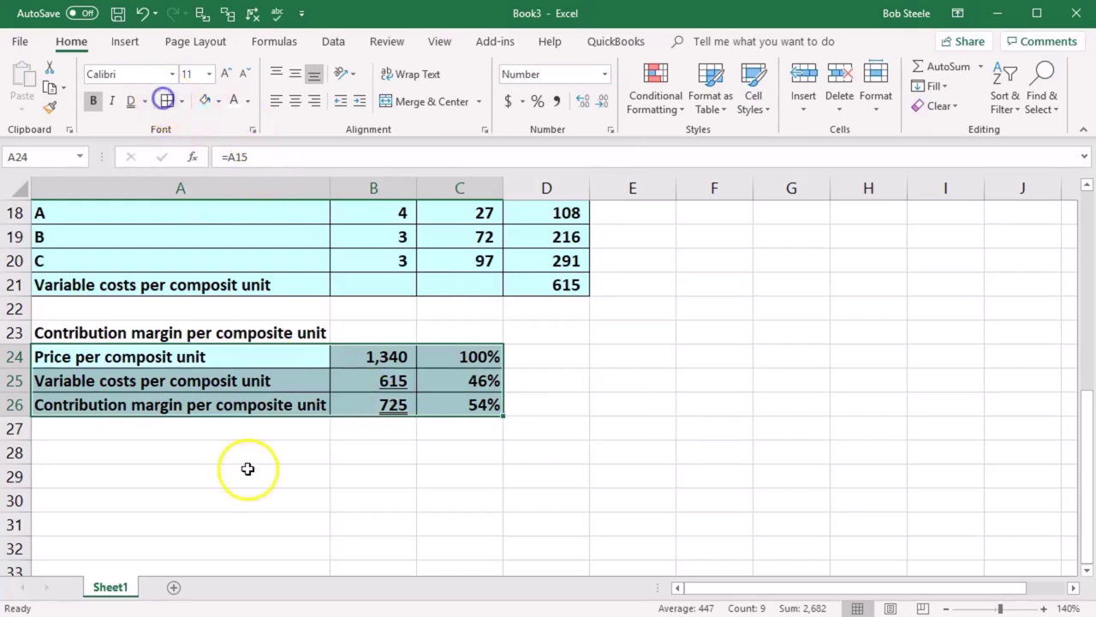
click(248, 471)
- Format the contribution margin heading row A23:C23 with a black fill and white text
drag(232, 333, 443, 340)
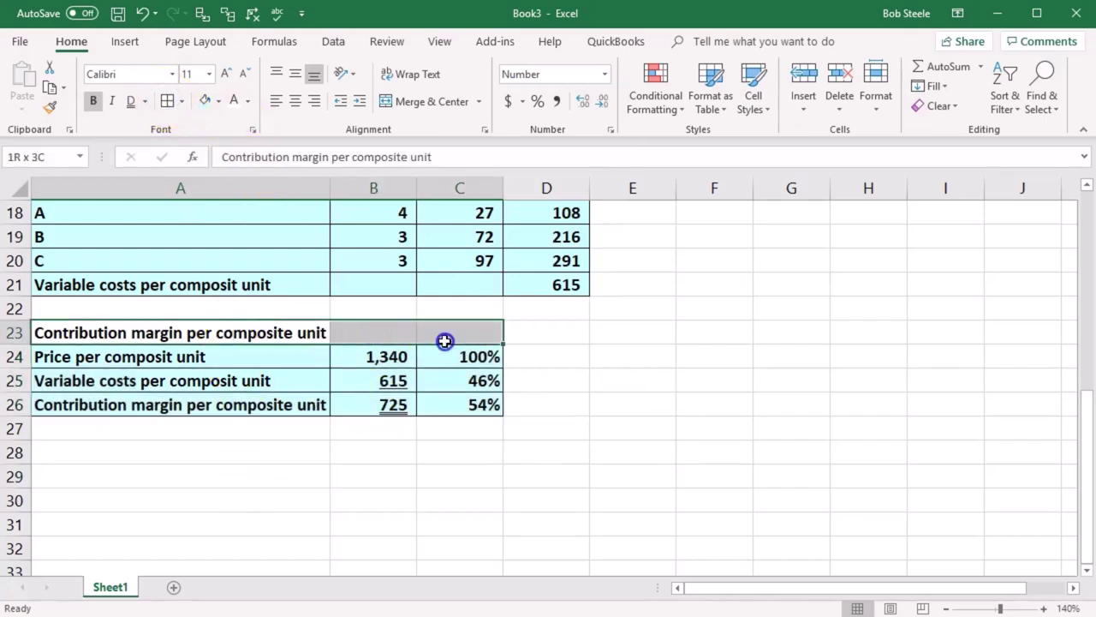
right_click(276, 331)
click(356, 378)
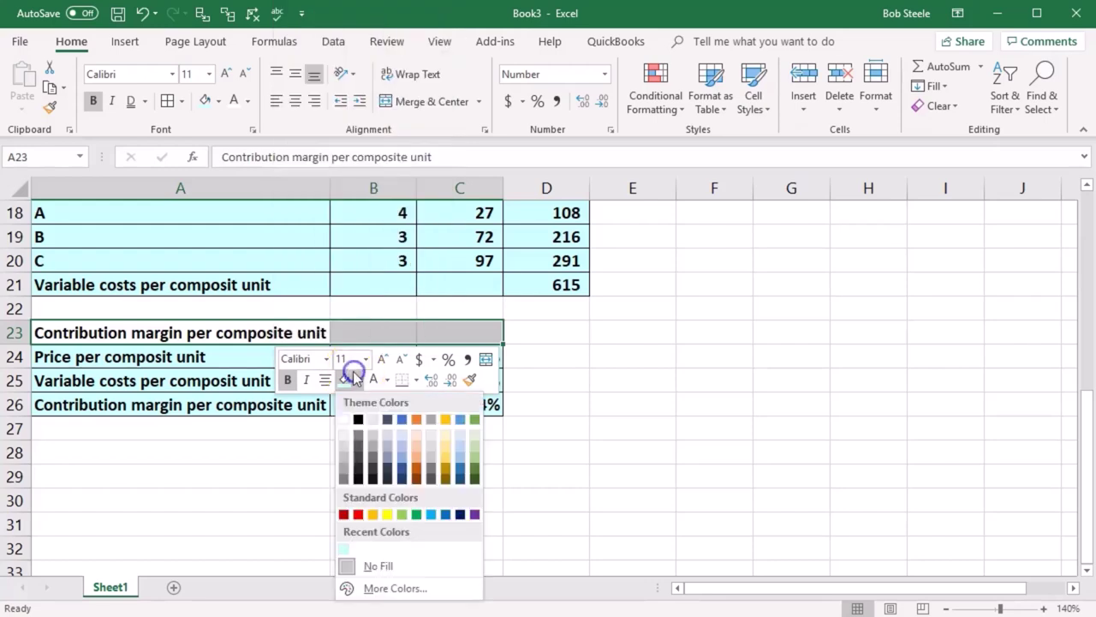
click(356, 420)
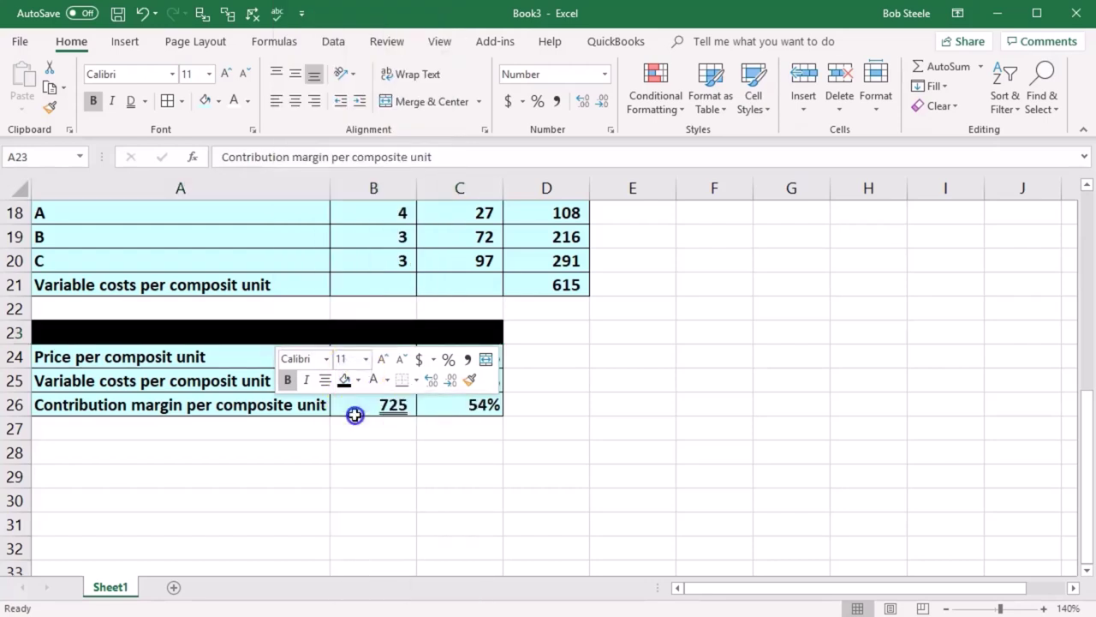
click(234, 101)
click(289, 428)
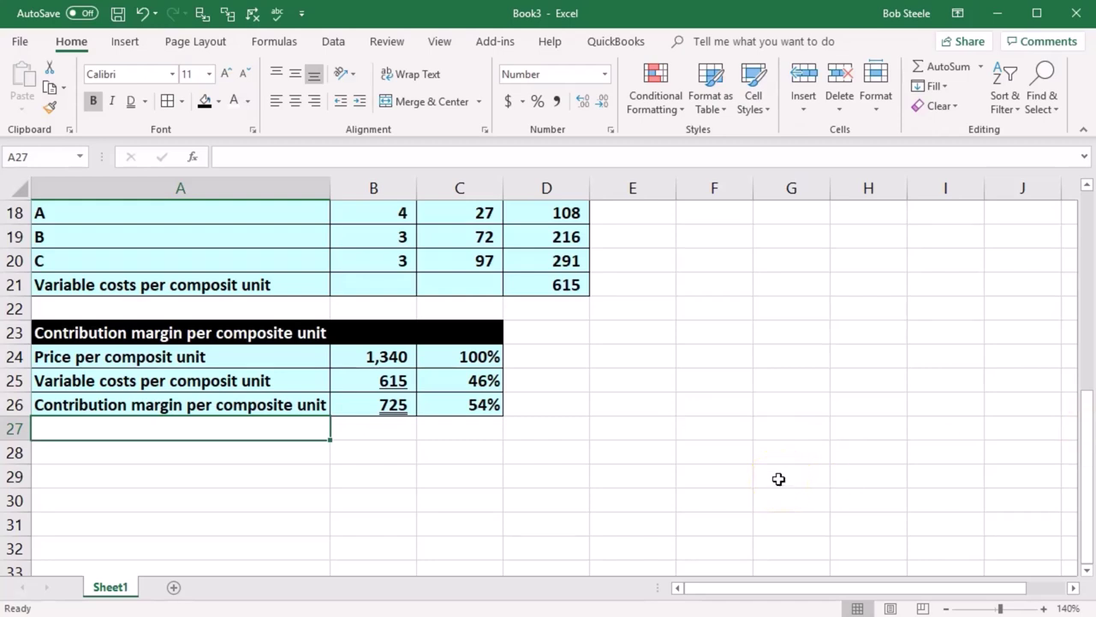
- Enter the heading "Break-even point in composite units" in A28 and the label "Fixed costs" in A29
click(260, 456)
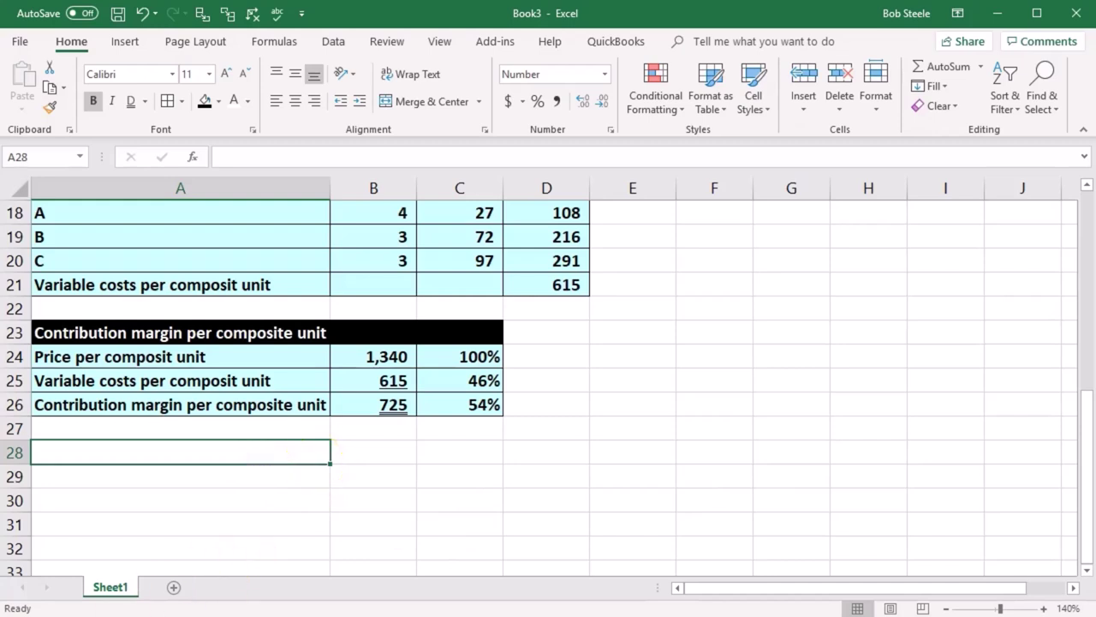
key(ctrl+v)
click(187, 483)
text(Fi)
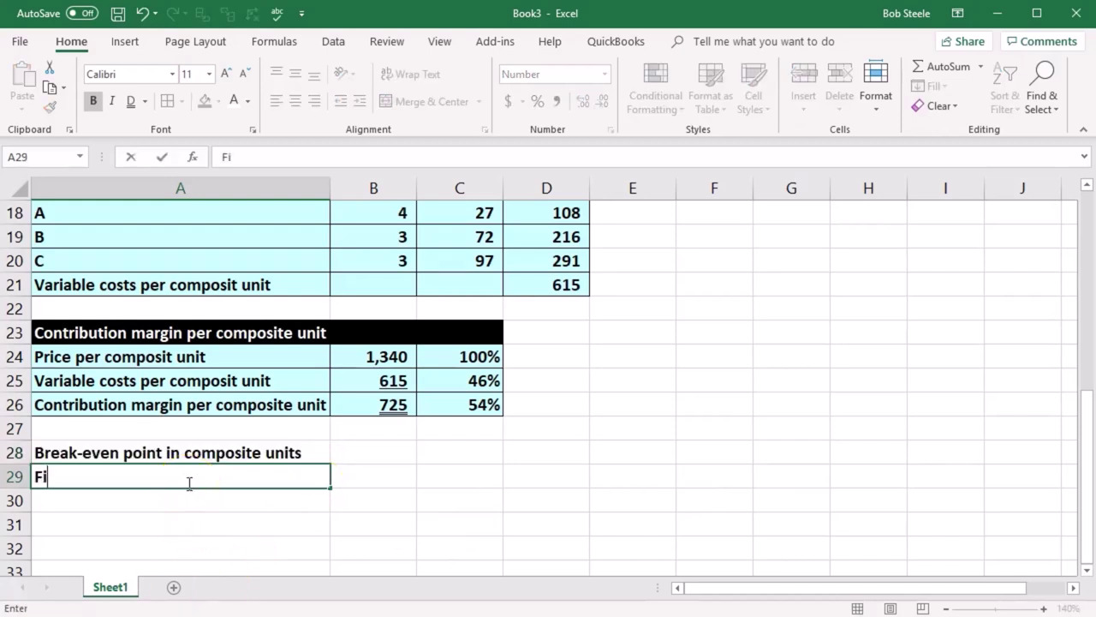
text(xed costs)
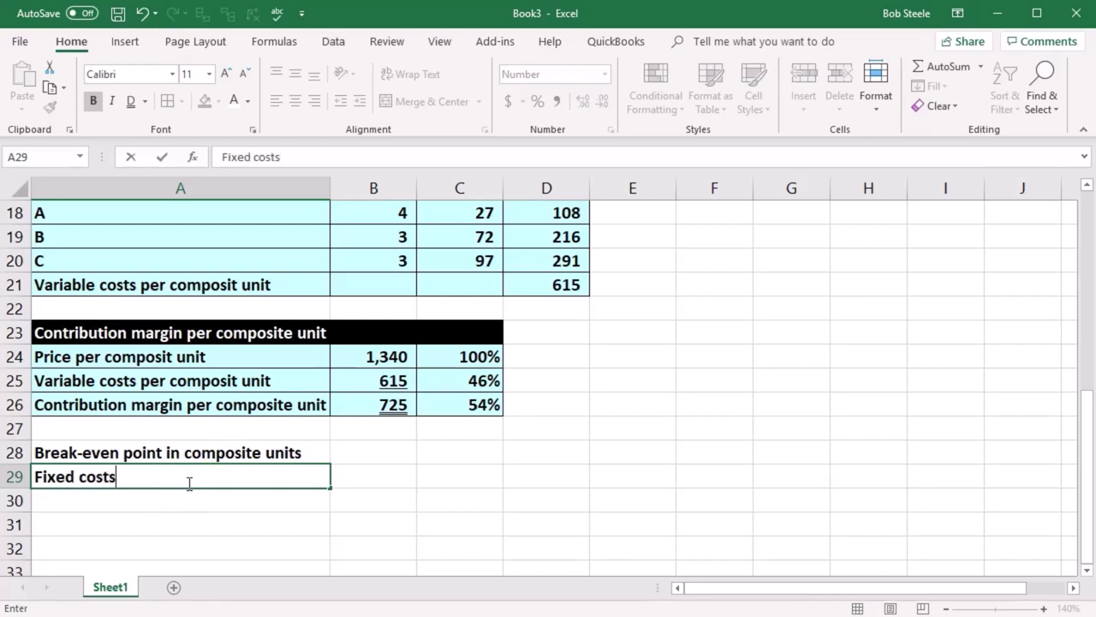
key(Tab)
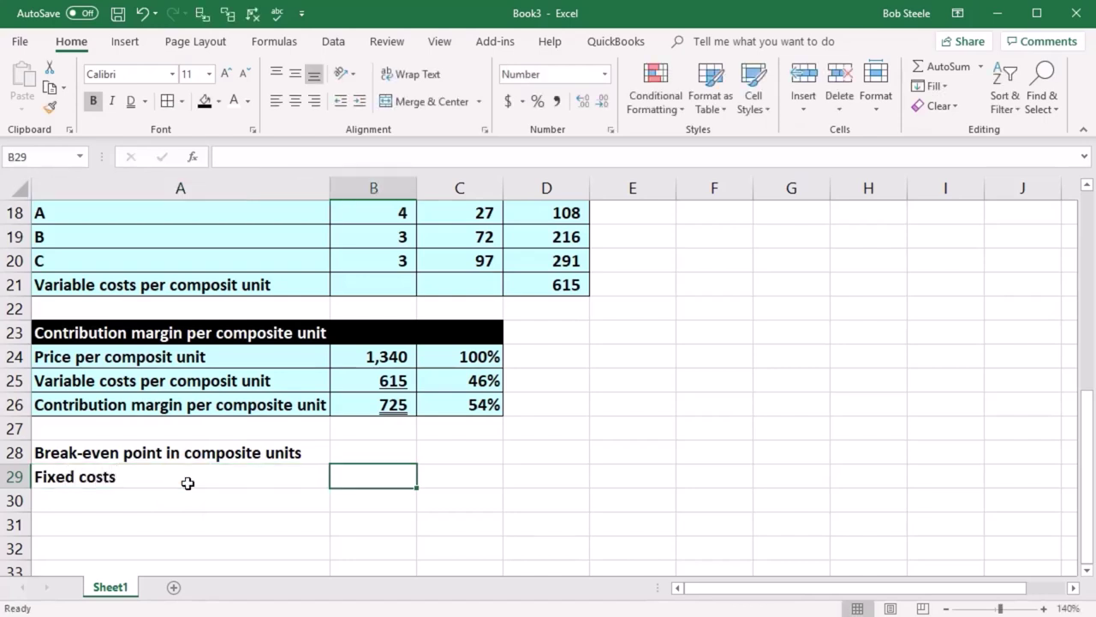
- Link the fixed costs amount in B29 to cell C9
text(=)
scroll(187, 483, up, 6)
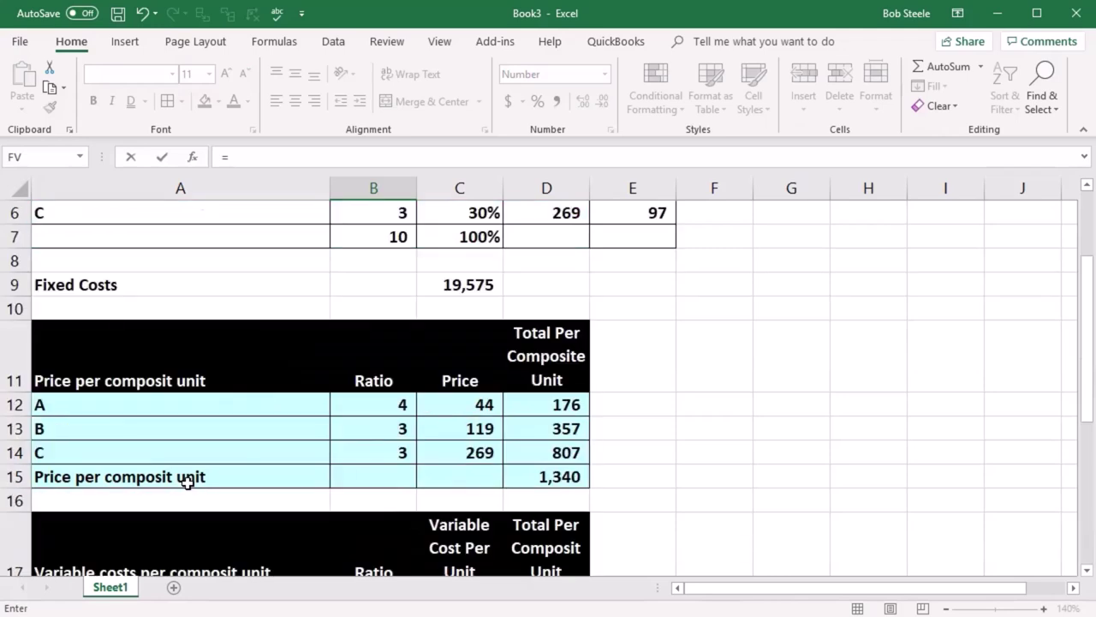
click(446, 441)
key(Return)
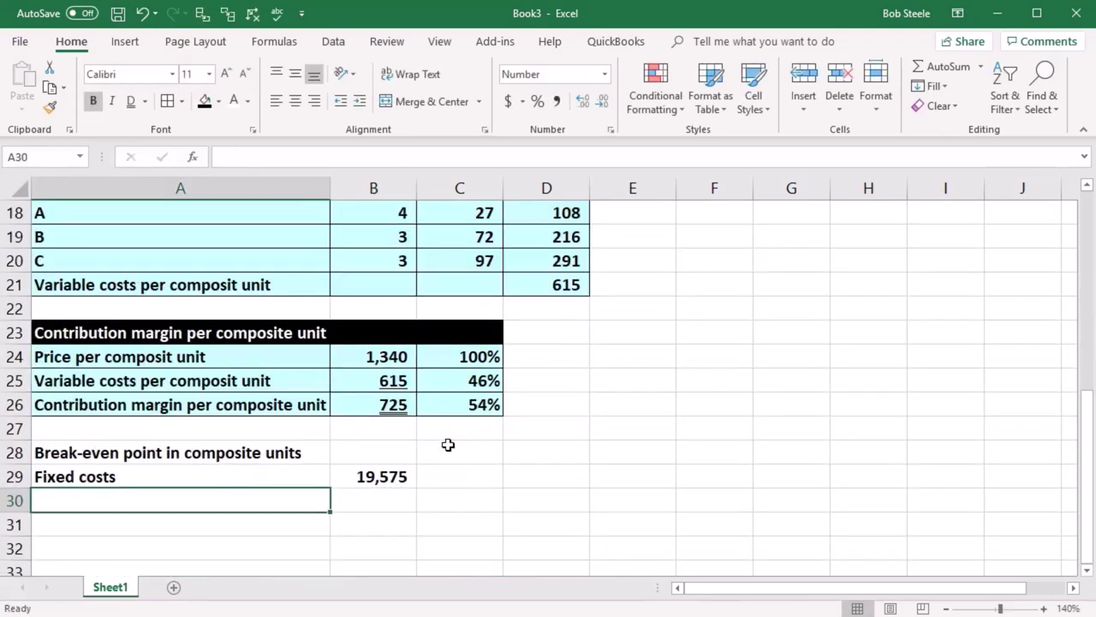
- Link the label in A30 to the "Contribution margin per composite unit" label in A26
scroll(447, 445, down, 1)
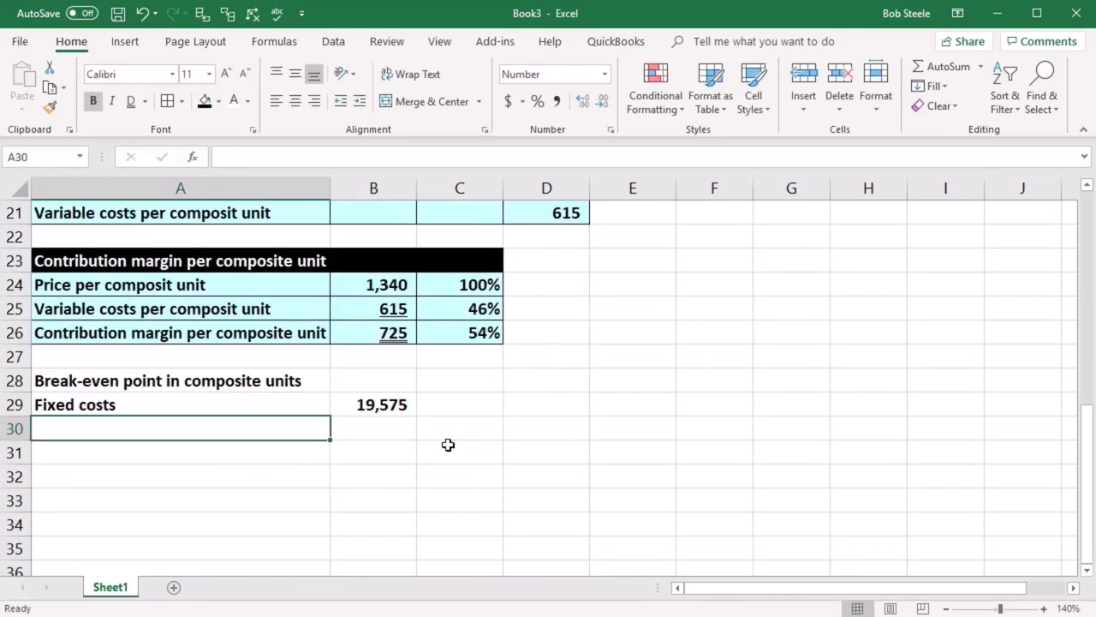
text(=)
key(Up)
key(Up)
key(Up)
key(Up)
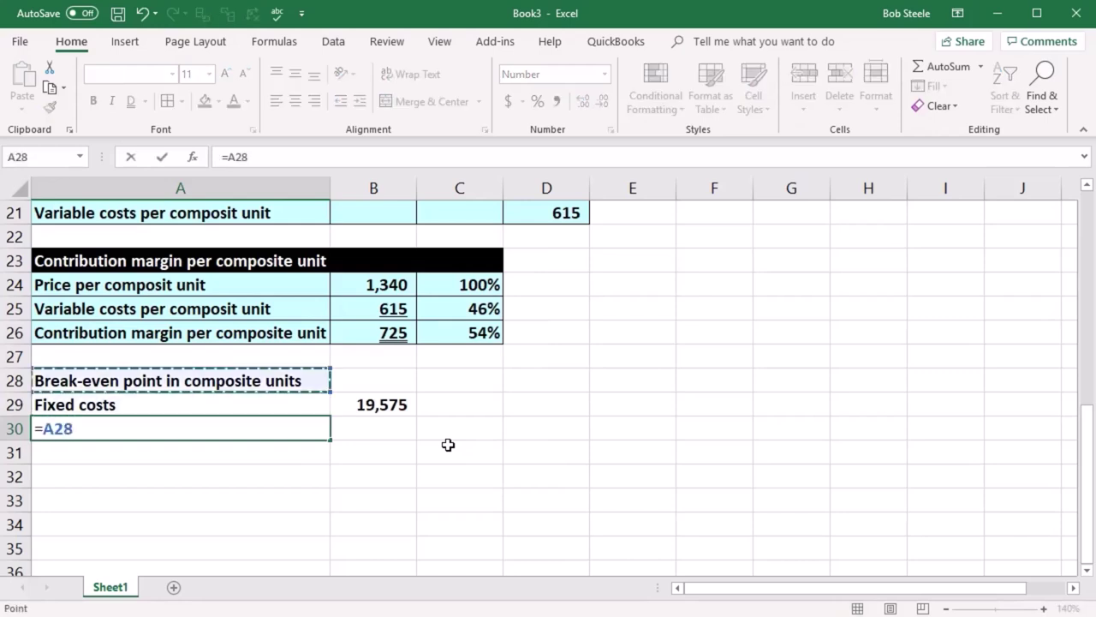
key(Return)
- Bring the contribution margin amount into B30 with the formula =B26
key(Up)
key(Right)
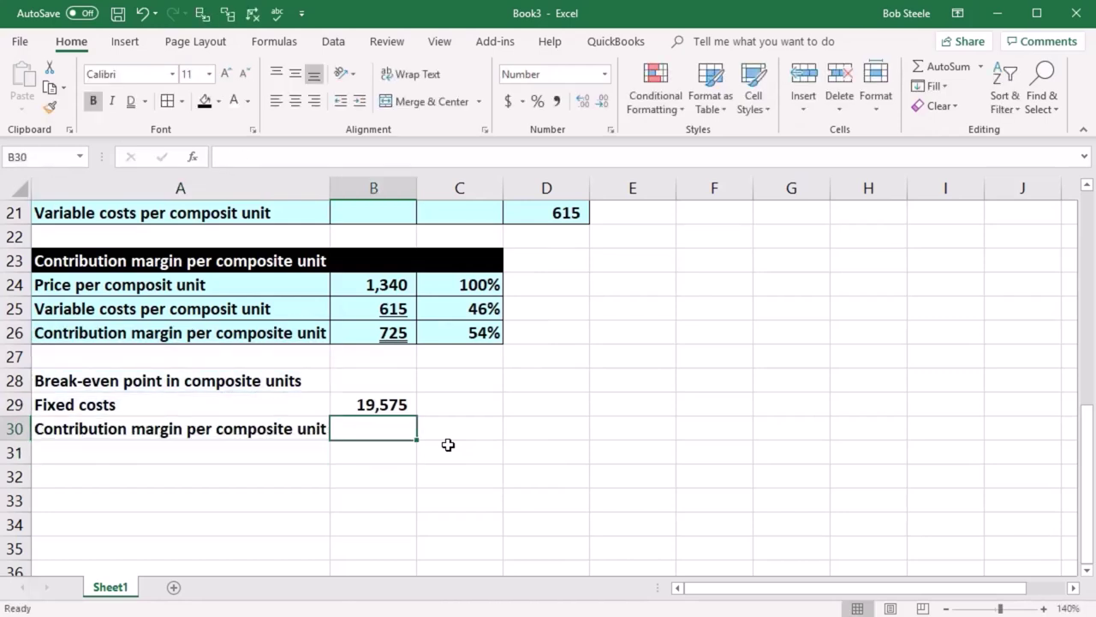
text(=)
key(Up)
key(Up)
key(Up)
key(Up)
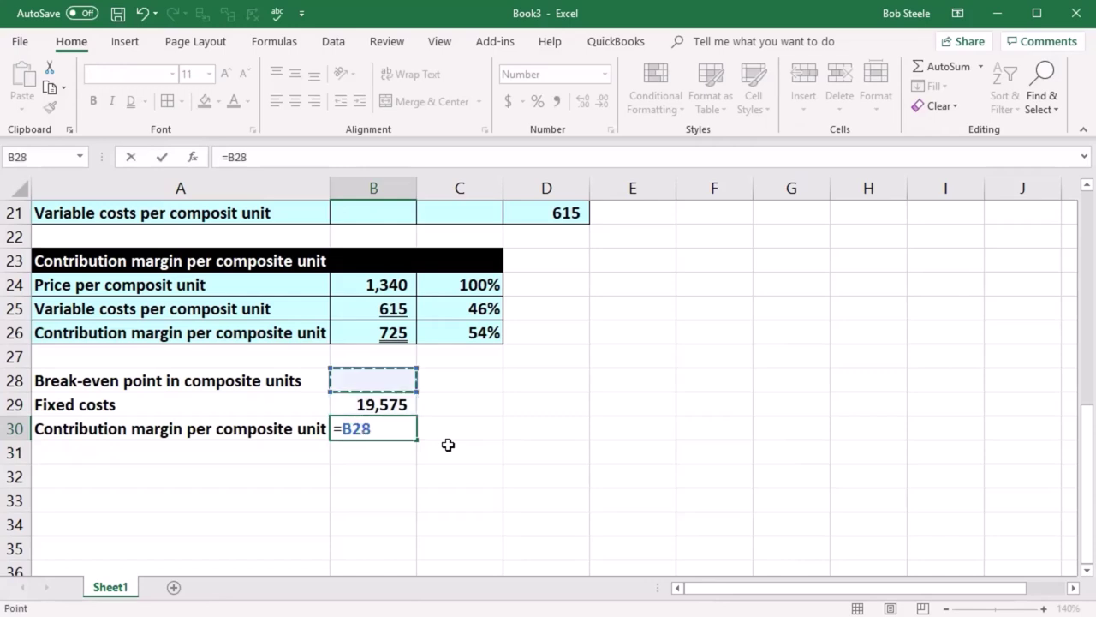
key(Return)
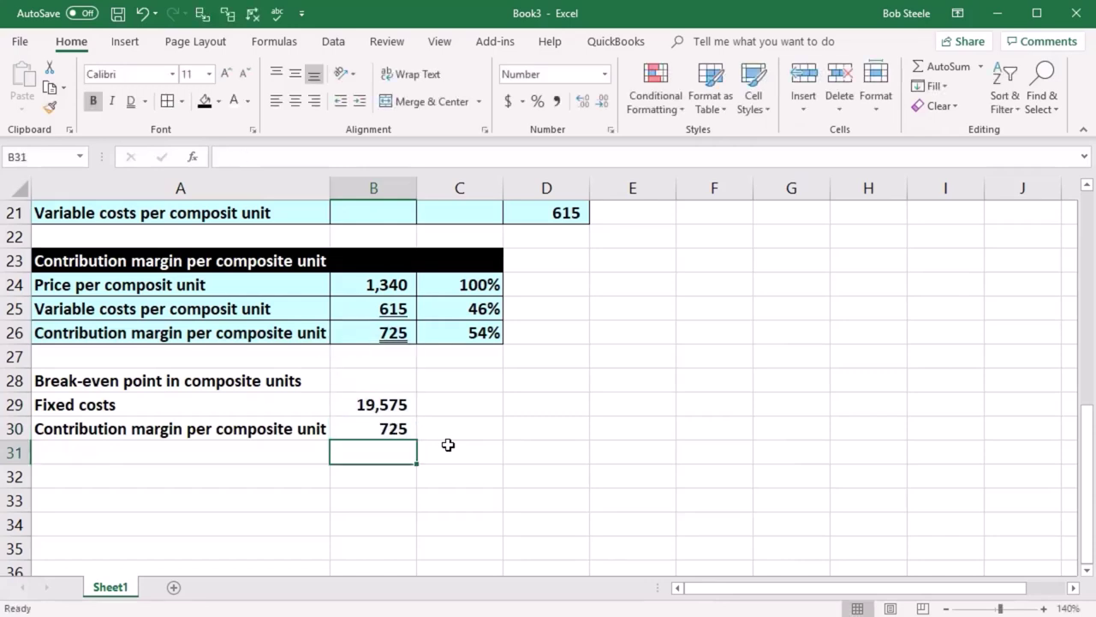
- Calculate the break-even point in composite units in B31 by dividing B29 by B30
click(381, 406)
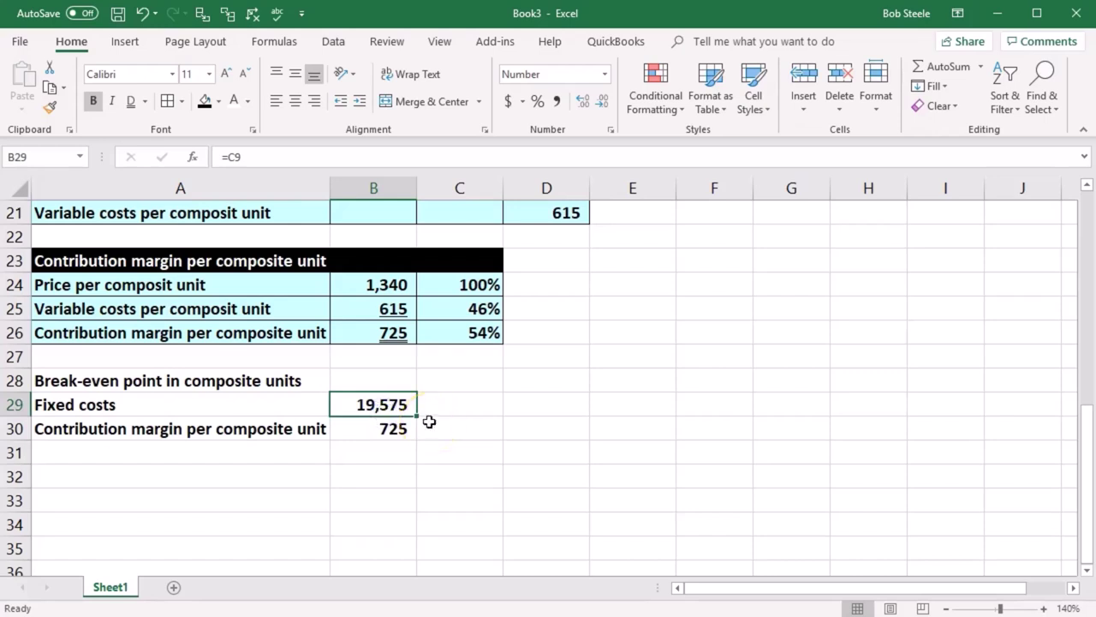
key(Down)
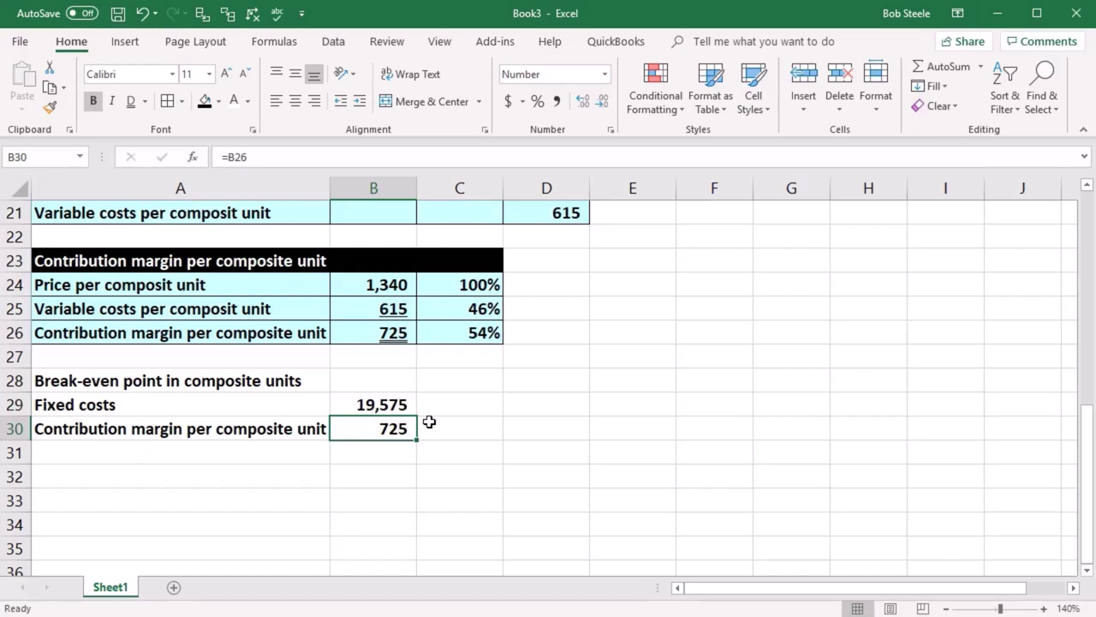
key(Down)
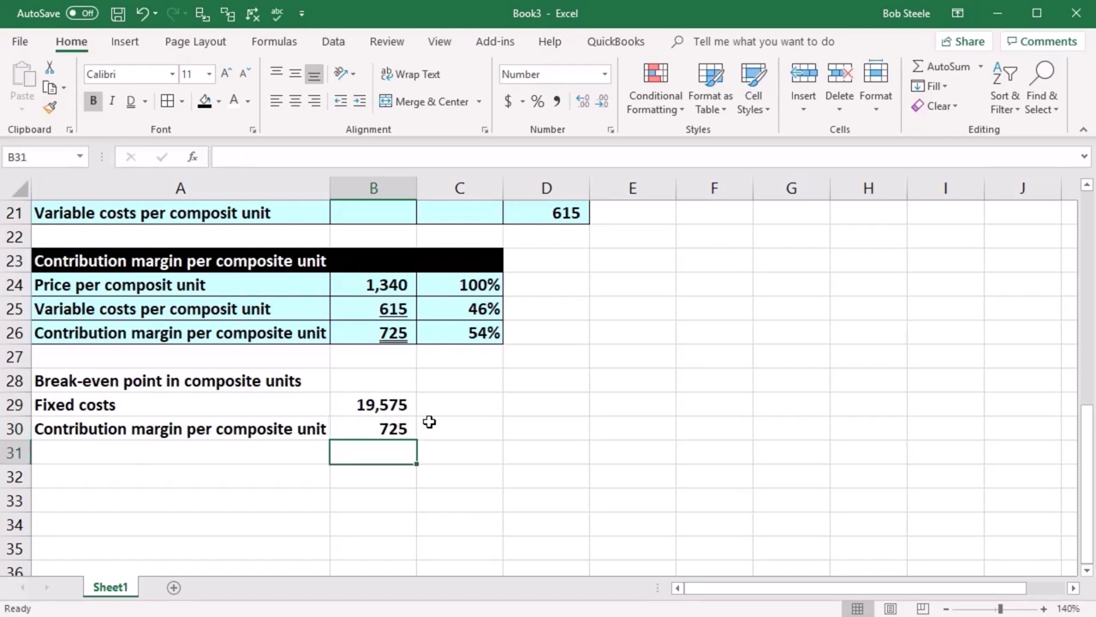
text(=)
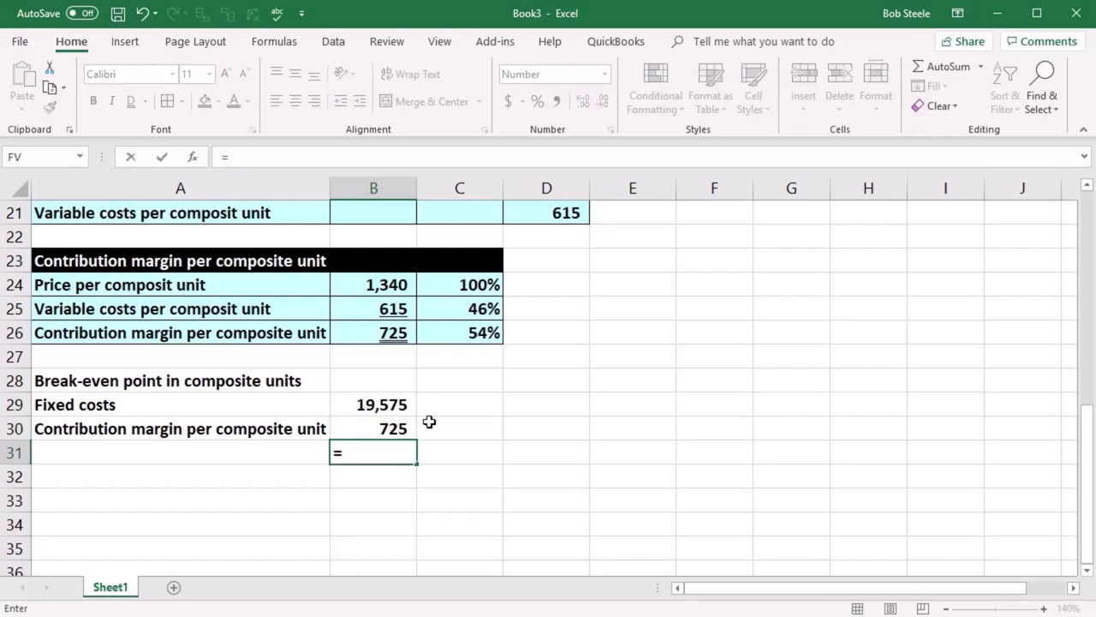
key(Up)
key(Up)
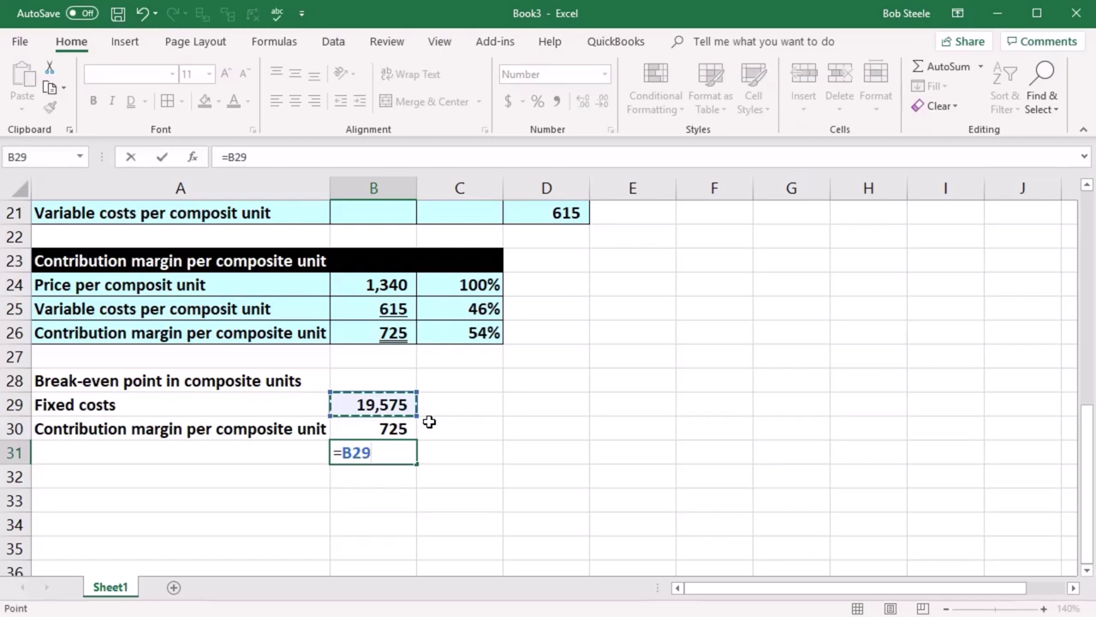
text(/)
key(Up)
key(Return)
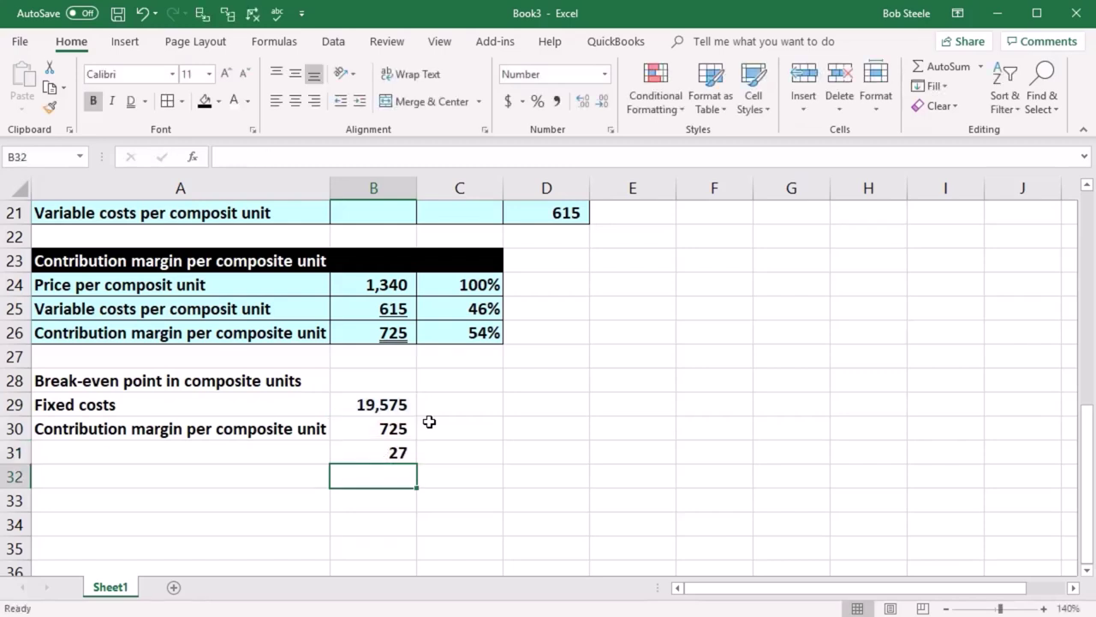
- Copy the "Break-even point in composite units" heading from A28 into A31 as the result's label
key(Up)
key(Left)
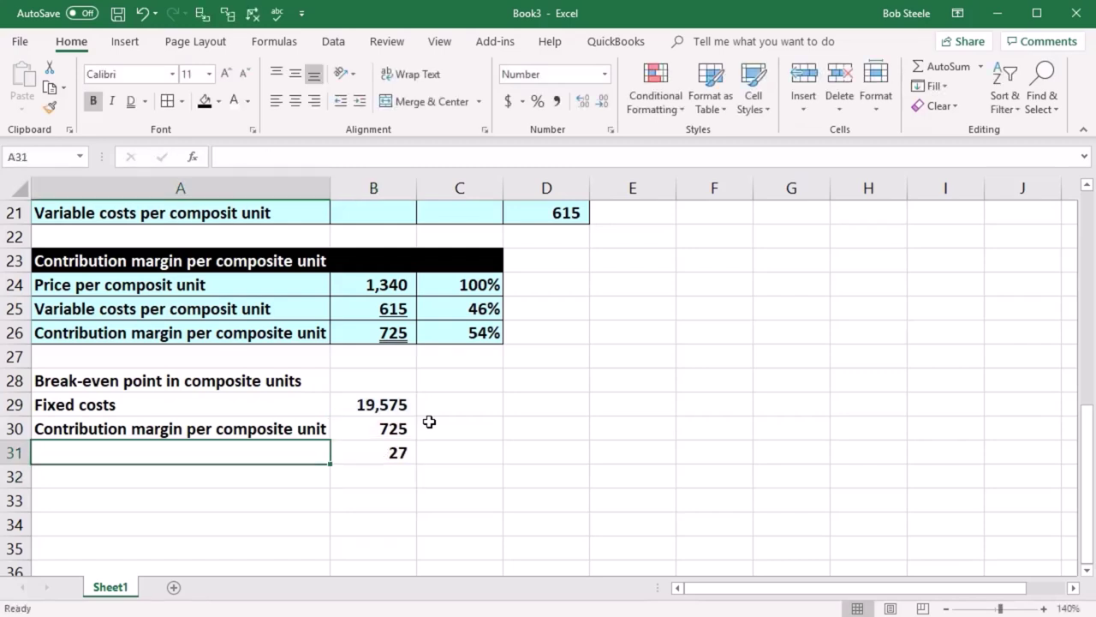
click(288, 378)
key(ctrl+c)
click(248, 447)
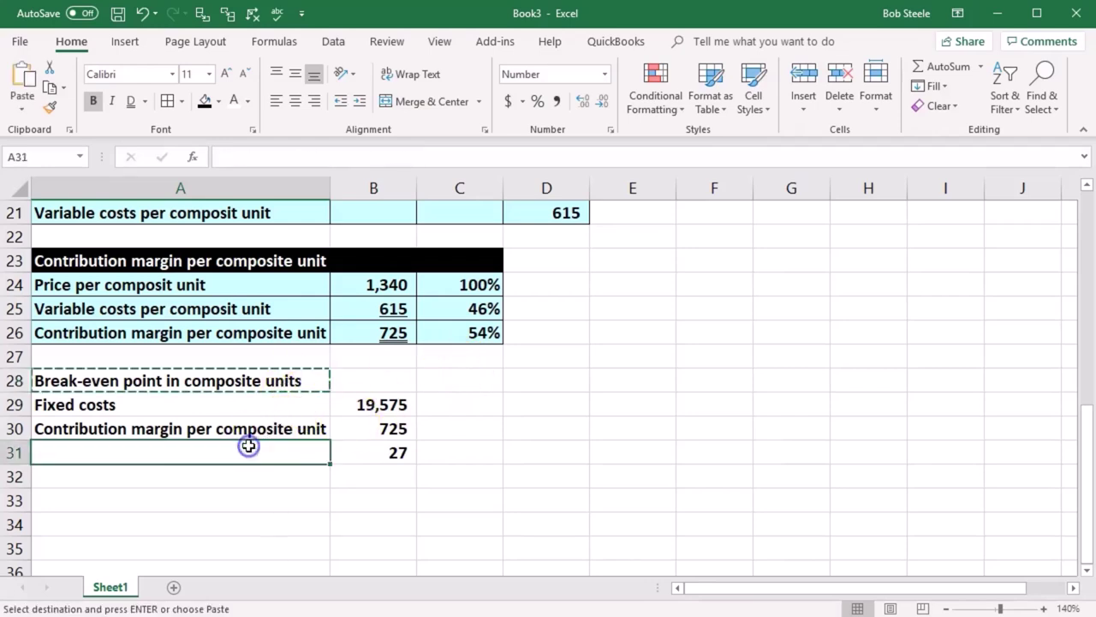
key(ctrl+v)
- Fill A29:B31 with the recently used light cyan color and add borders around all its cells
click(218, 426)
drag(189, 402, 399, 454)
right_click(399, 454)
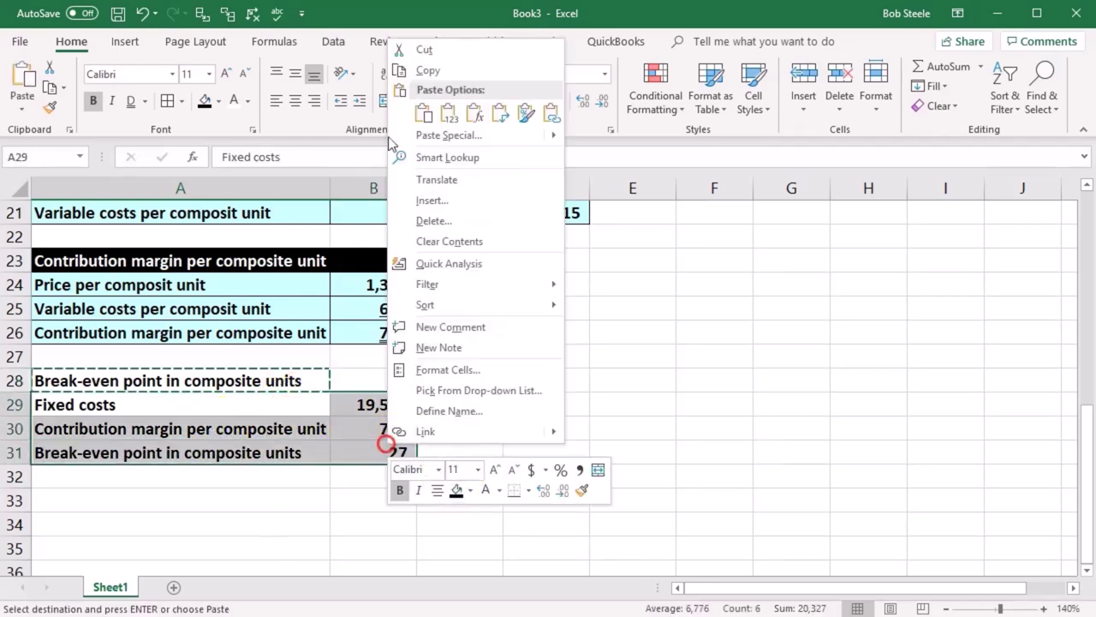
click(469, 492)
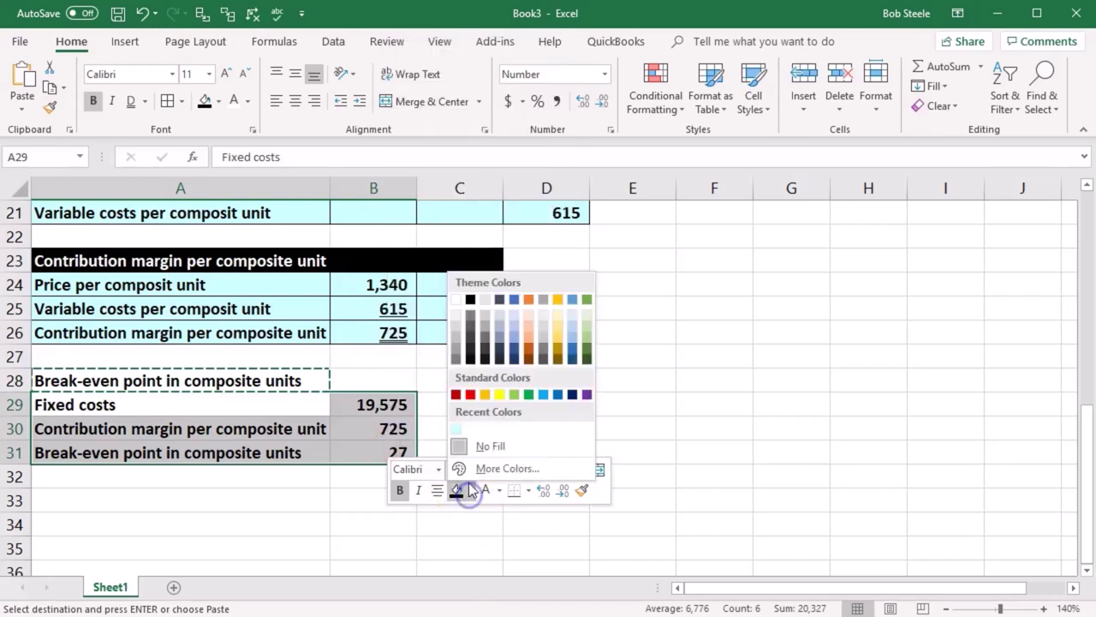
click(459, 430)
click(208, 519)
- Format the break-even heading row A28:B28 with a black fill and white text
drag(184, 381, 360, 377)
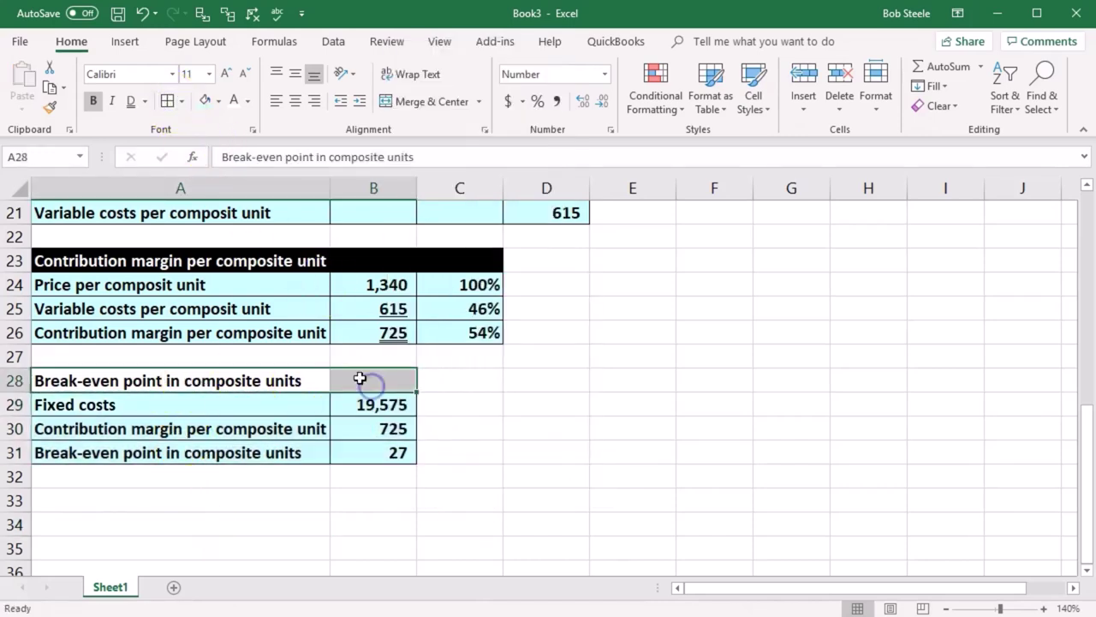
click(218, 101)
click(219, 141)
click(443, 309)
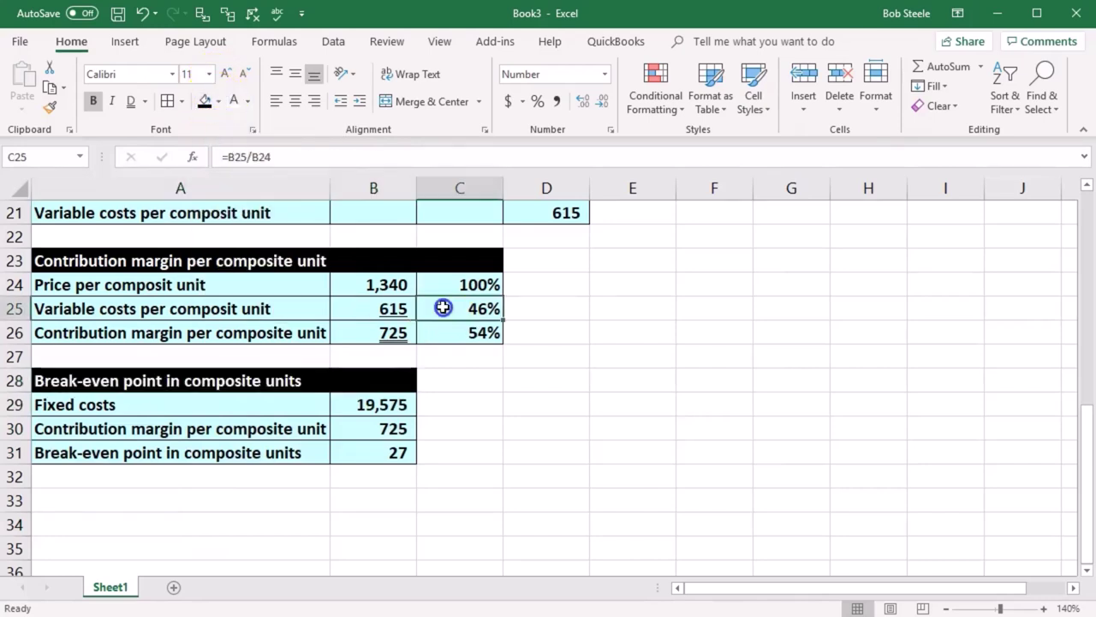
scroll(430, 475, down, 1)
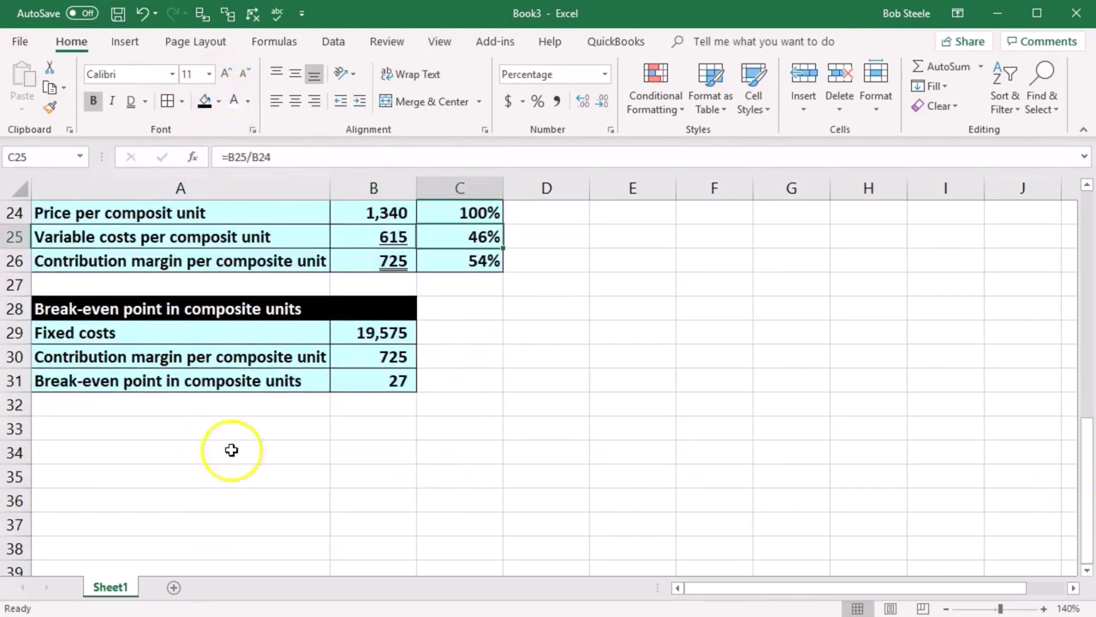
- Link B33 to the total price per composite unit in D15
click(371, 422)
scroll(451, 451, up, 3)
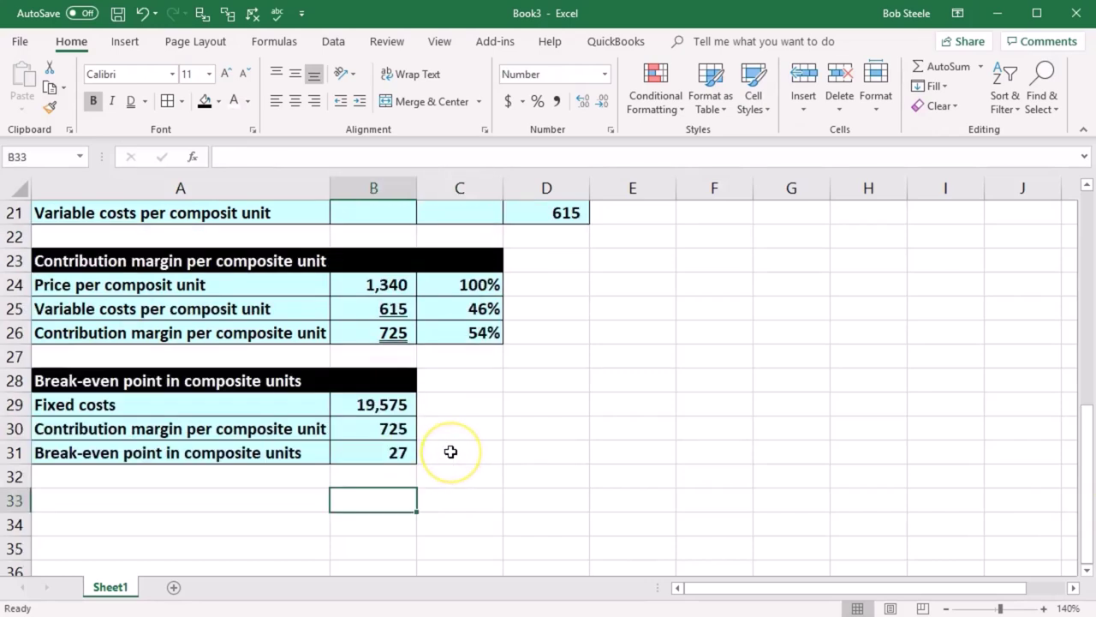
scroll(451, 451, up, 1)
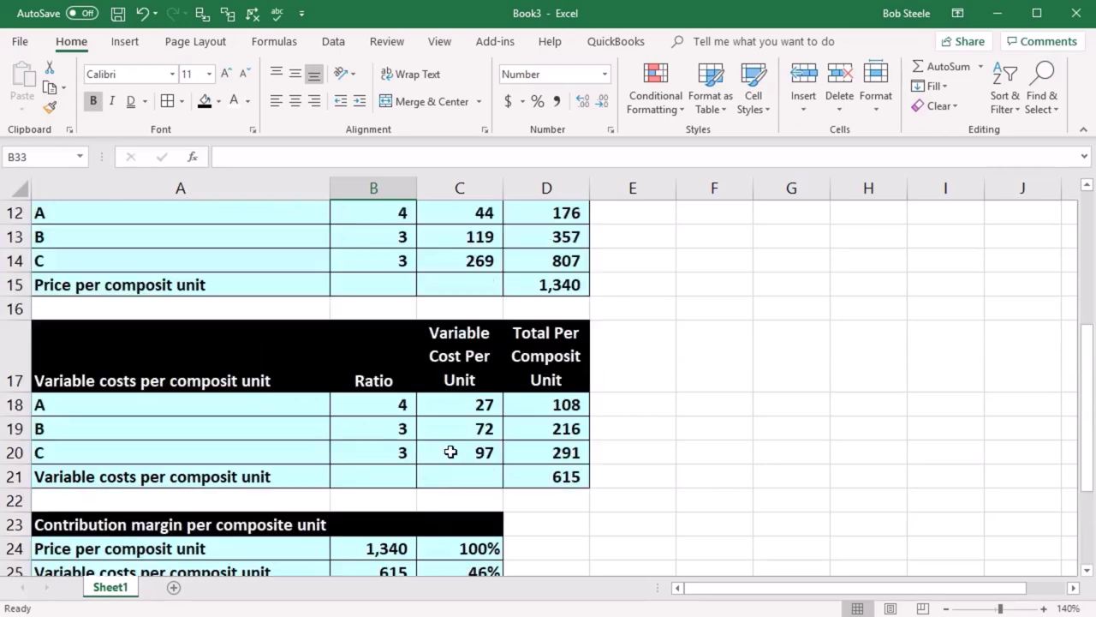
text(=)
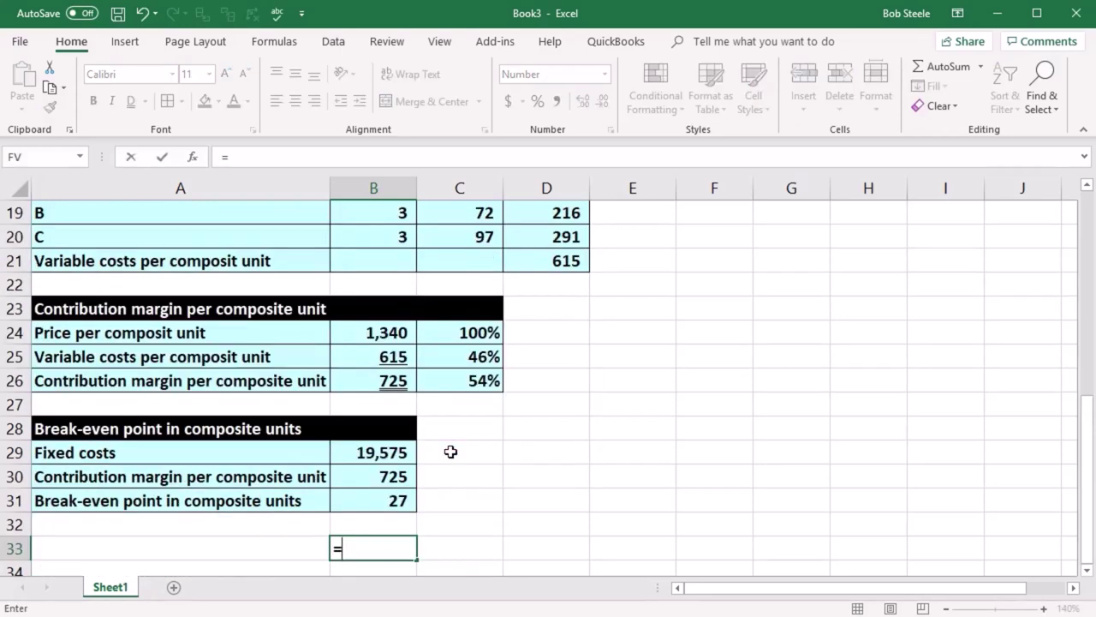
scroll(450, 451, up, 2)
scroll(451, 452, up, 1)
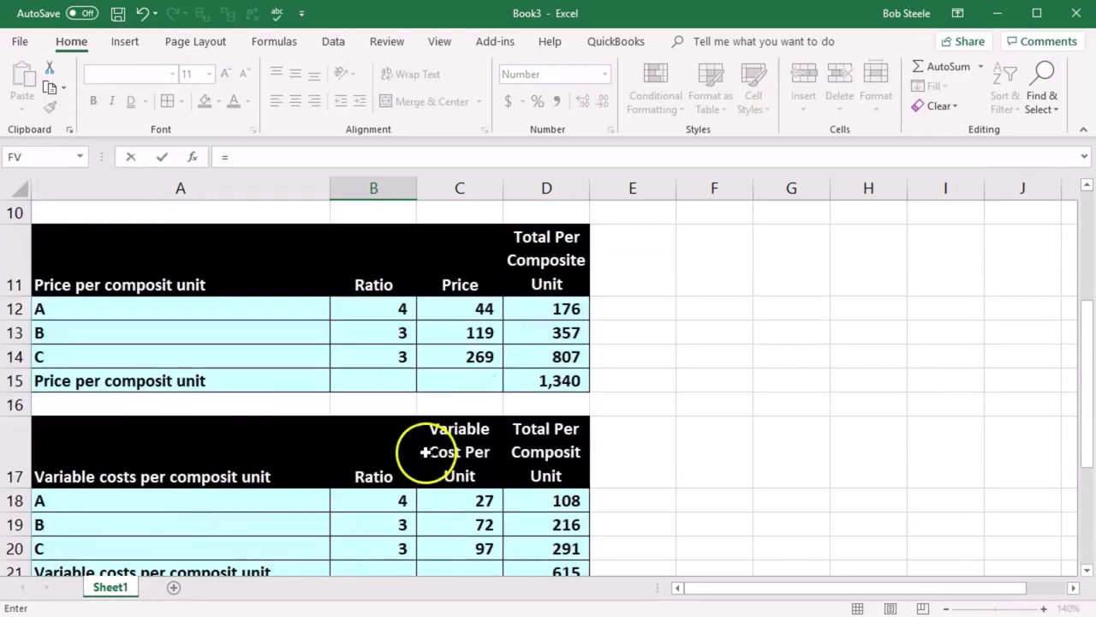
click(566, 380)
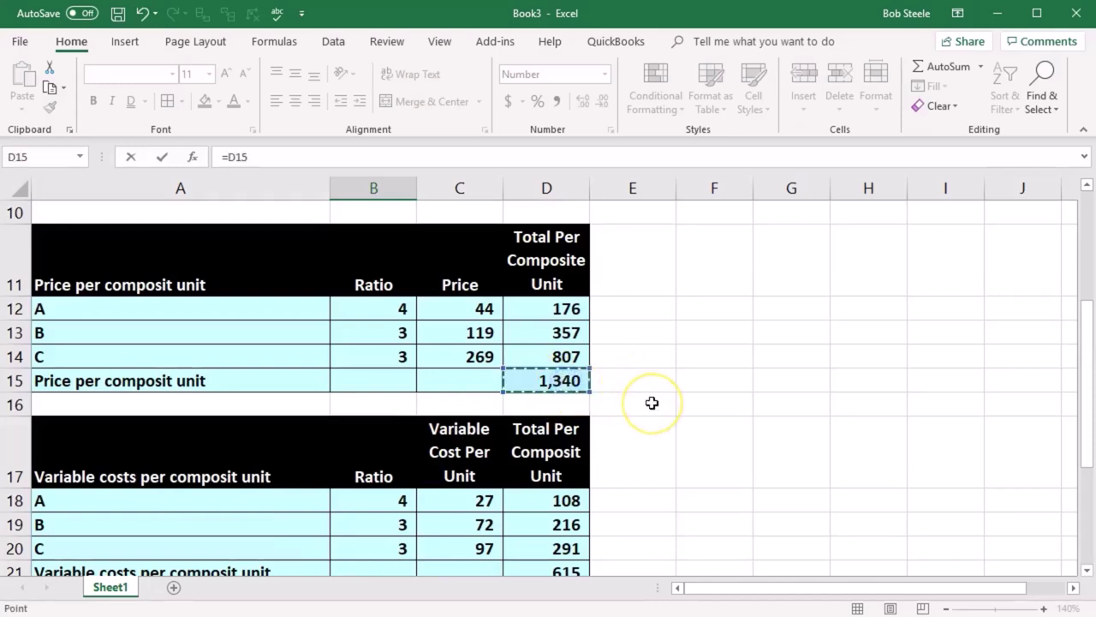
key(Return)
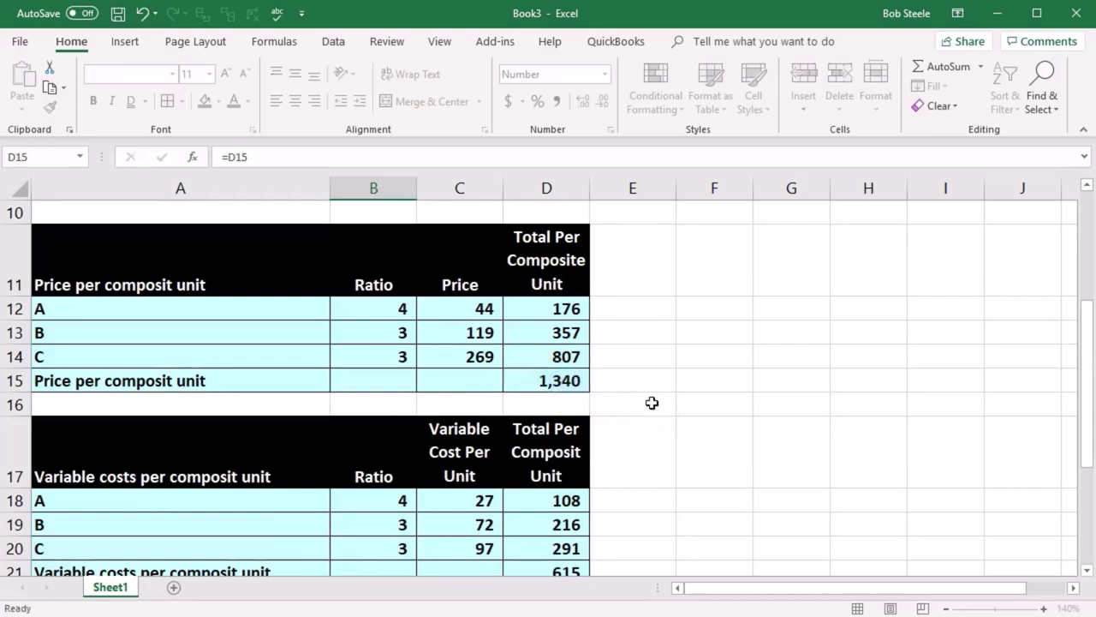
key(Return)
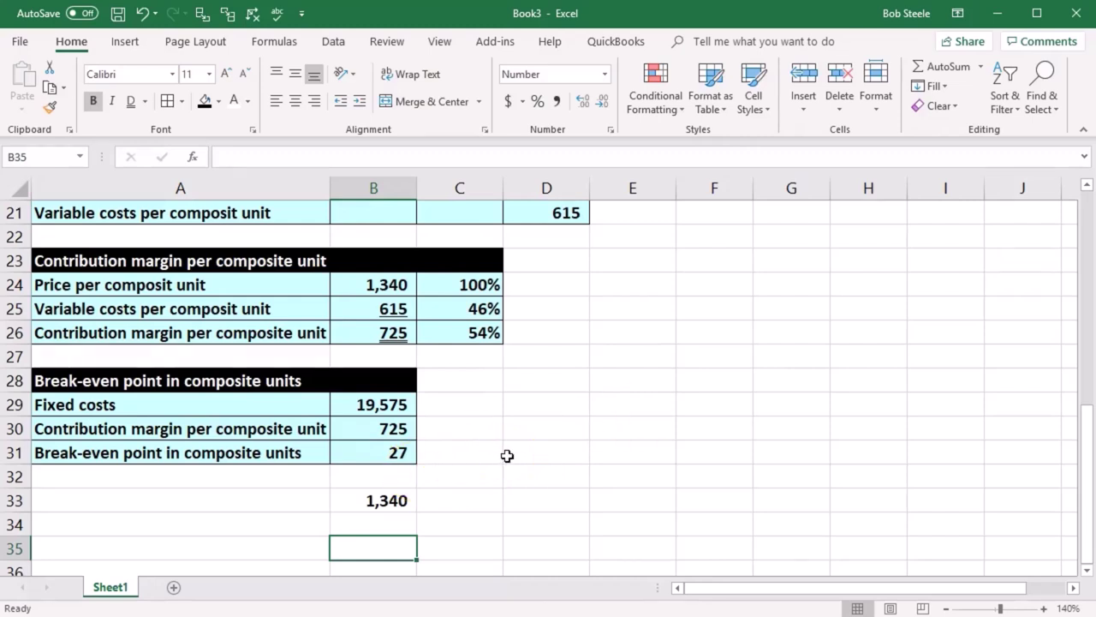
- Calculate the break-even point in dollars in B35 by multiplying B31 by the composite unit price in B33
text(=)
click(405, 452)
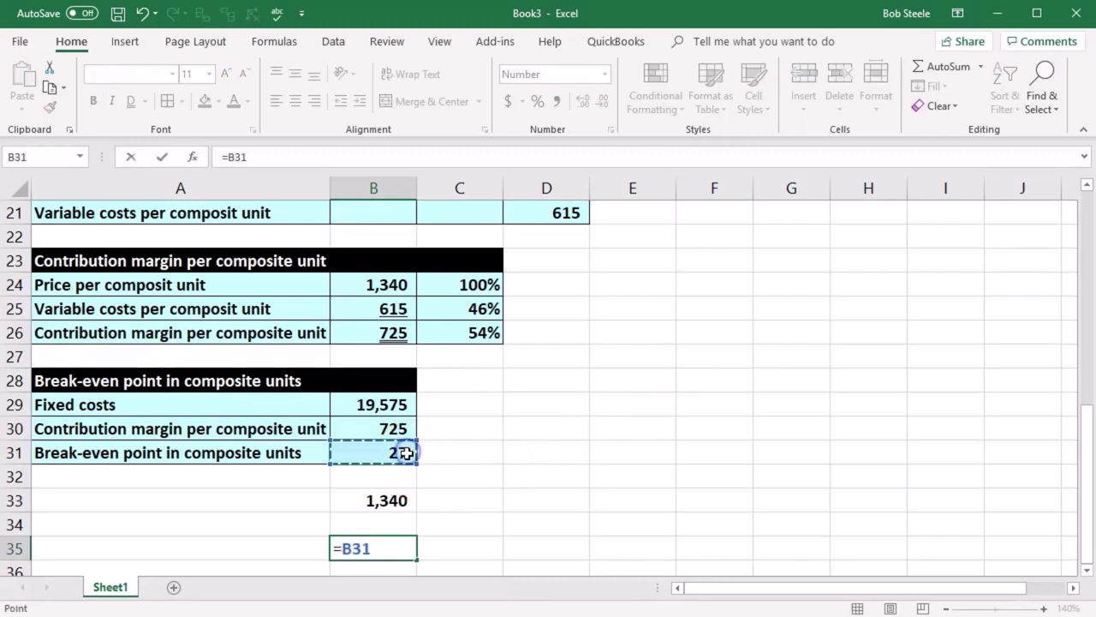
text(*)
click(386, 500)
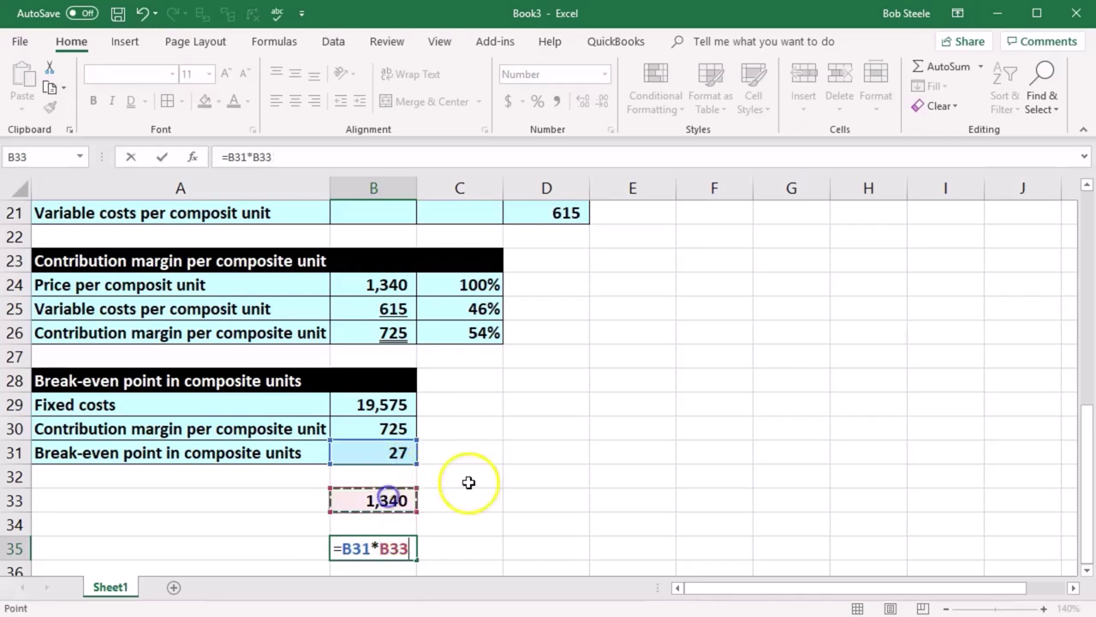
key(Return)
click(245, 522)
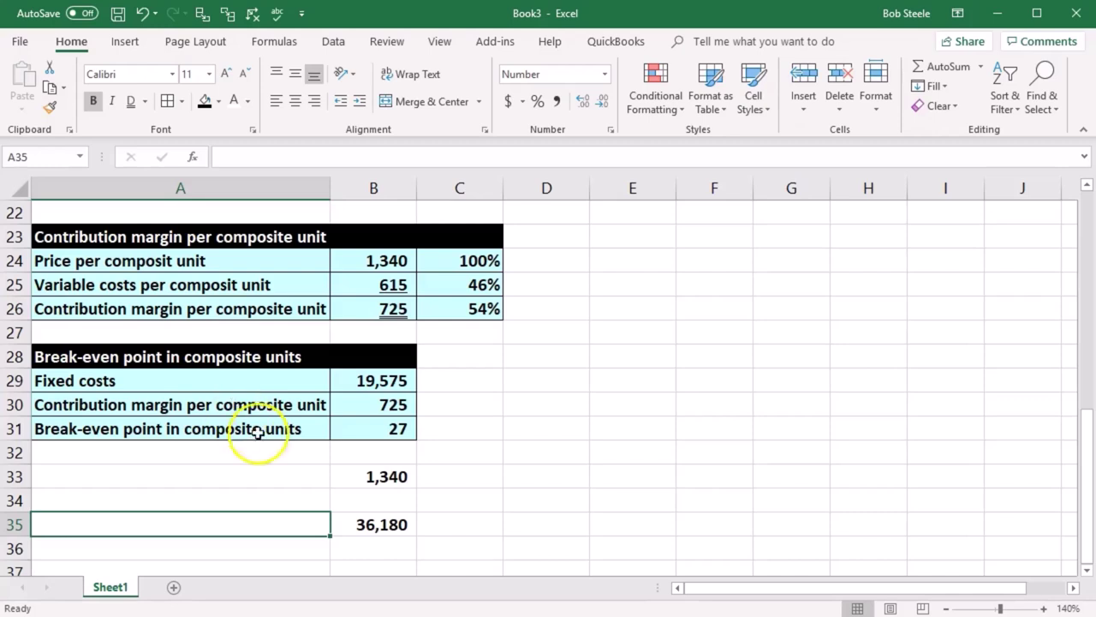
- Cross-check the break-even dollars in C35 by dividing the fixed costs in B29 by the contribution margin percentage in C26
click(437, 518)
text(=)
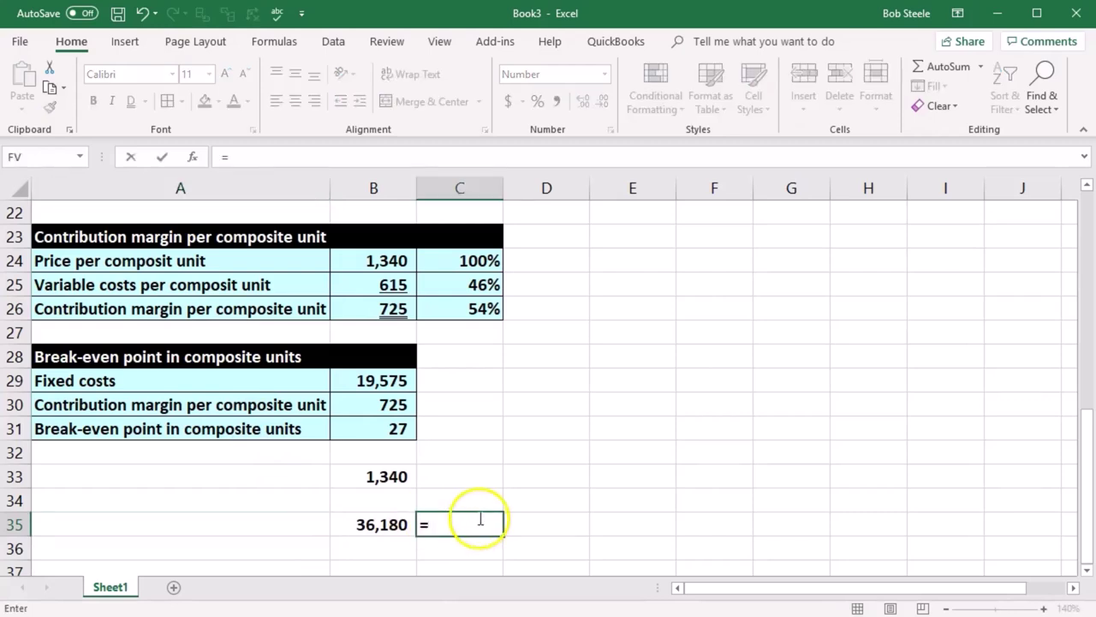
click(391, 379)
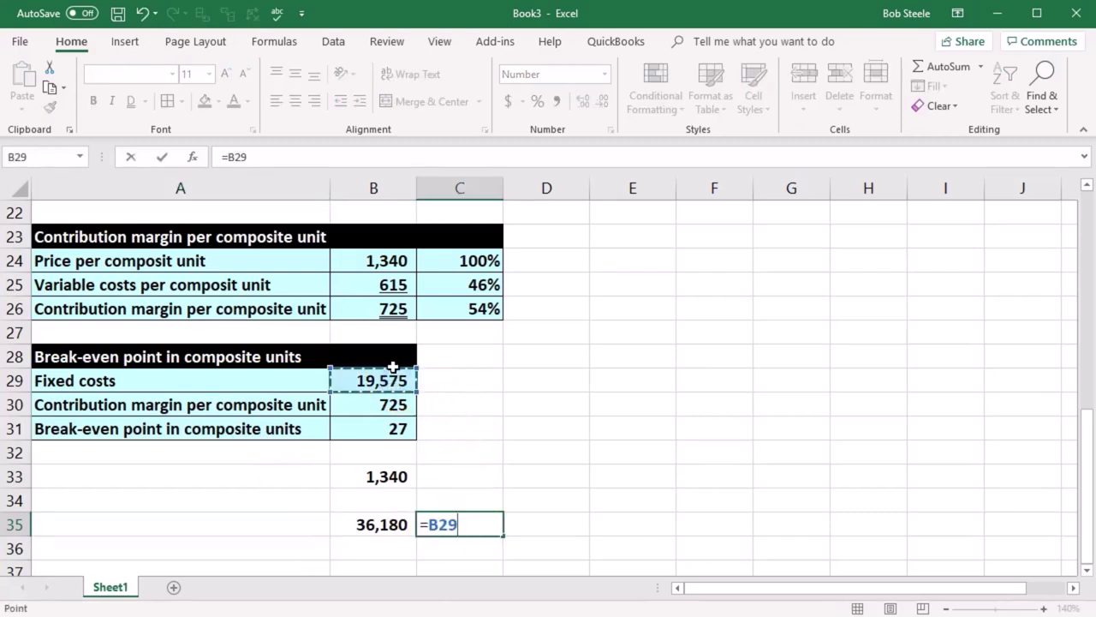
text(/)
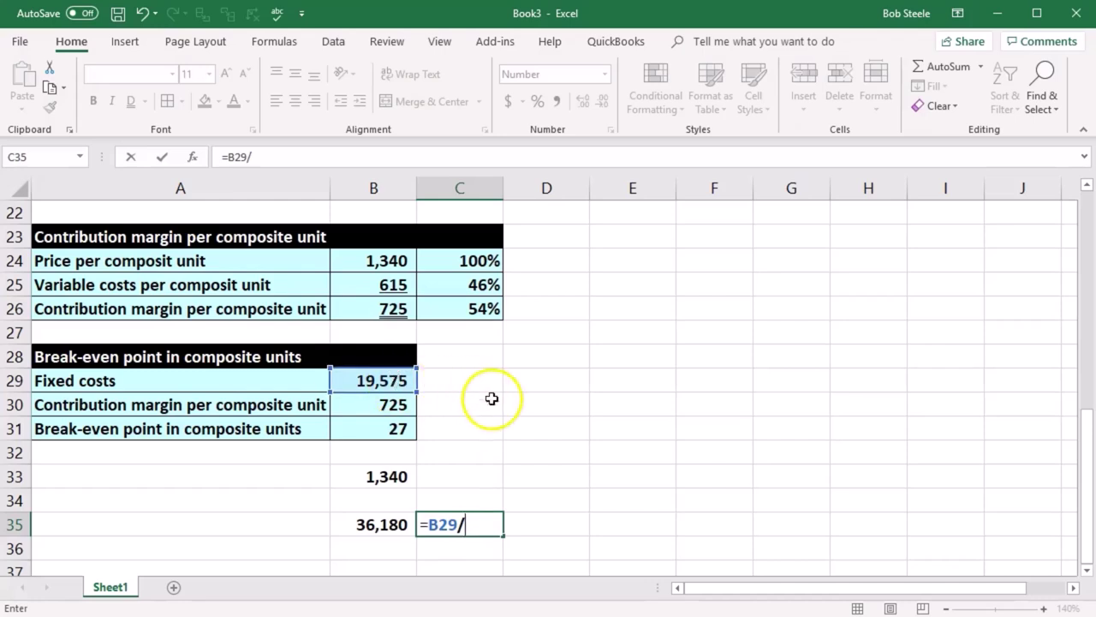
click(468, 312)
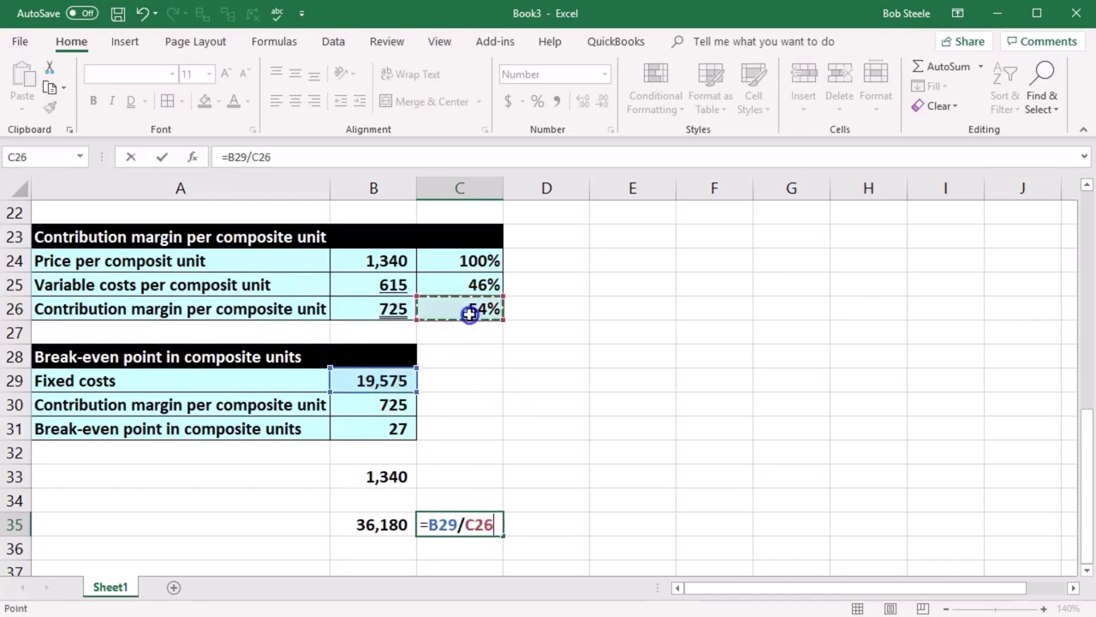
key(Return)
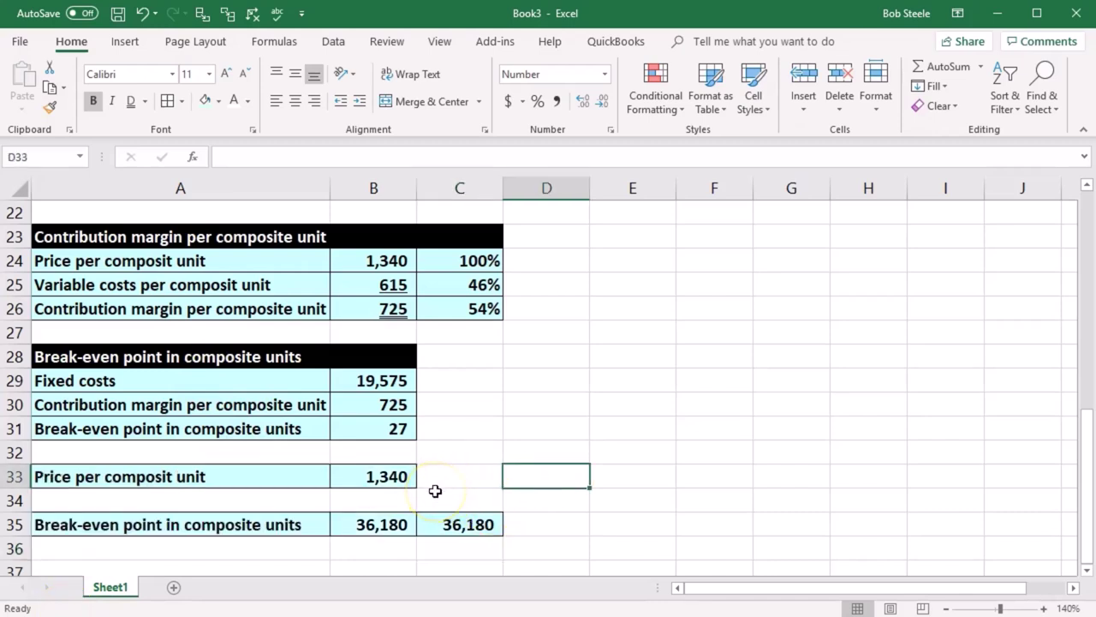
- Examine the composite unit price in B33 and the individual product prices in C12:C14 that feed it
click(391, 480)
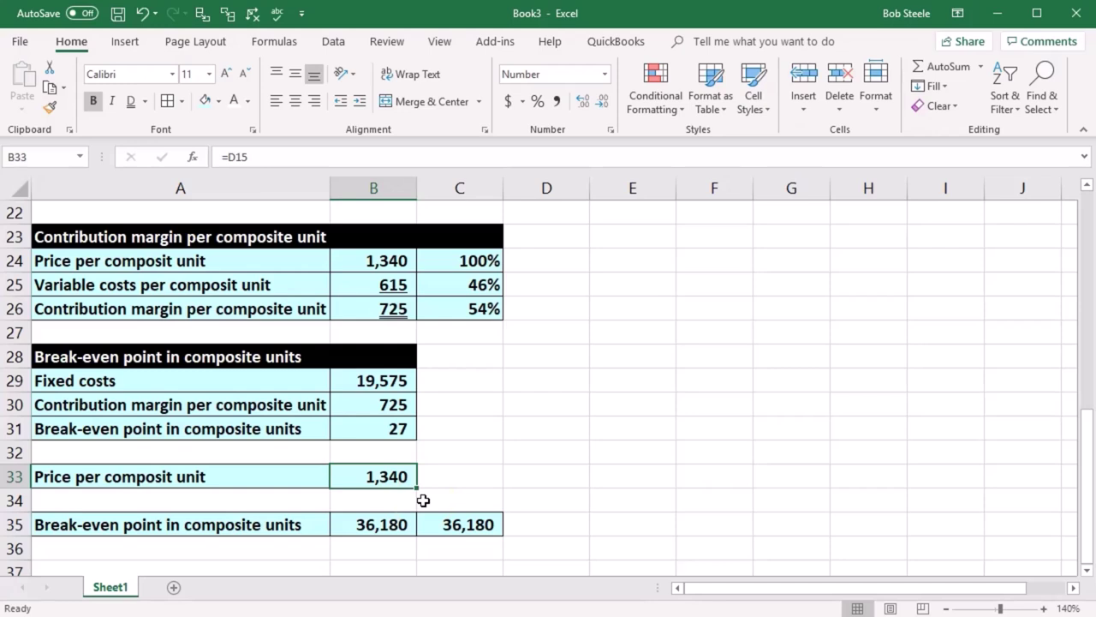
scroll(423, 500, up, 2)
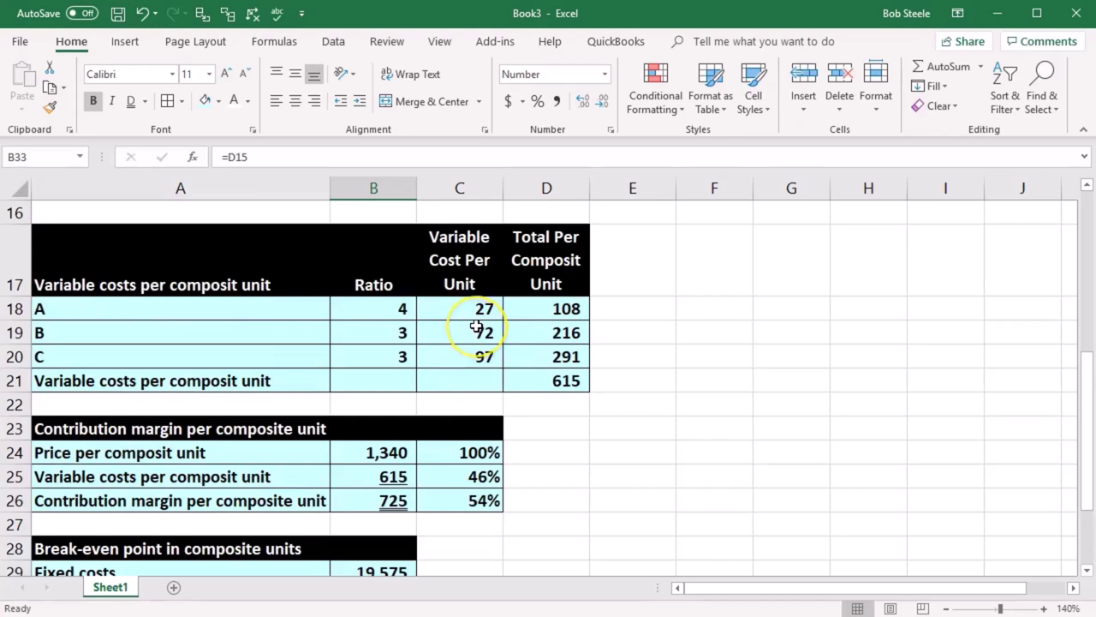
scroll(476, 327, up, 1)
scroll(475, 327, up, 1)
click(476, 310)
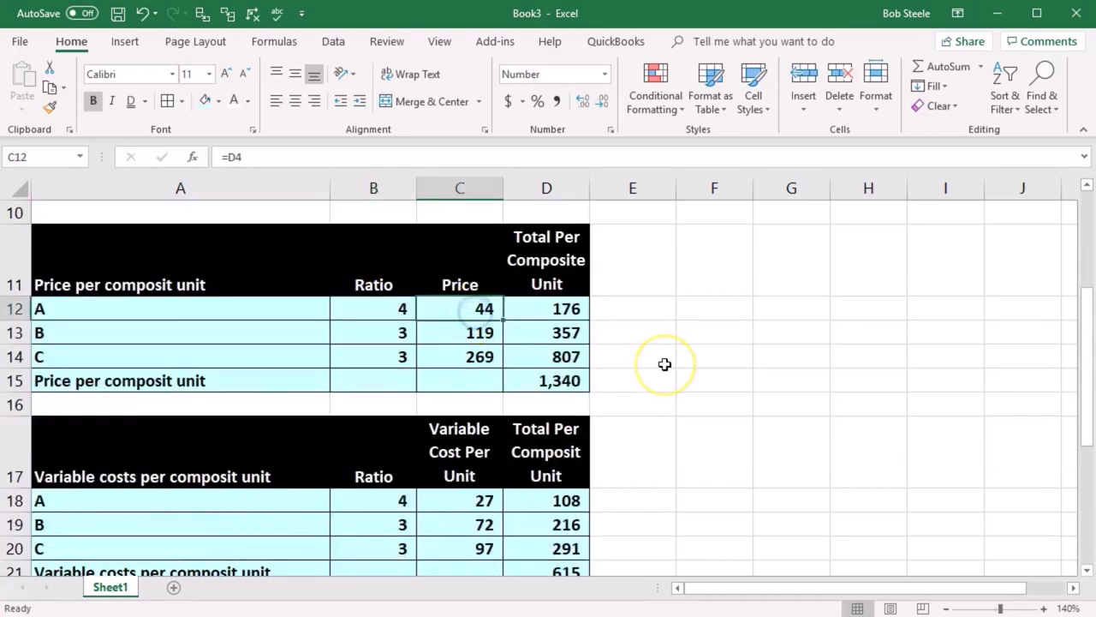
key(Down)
key(Down)
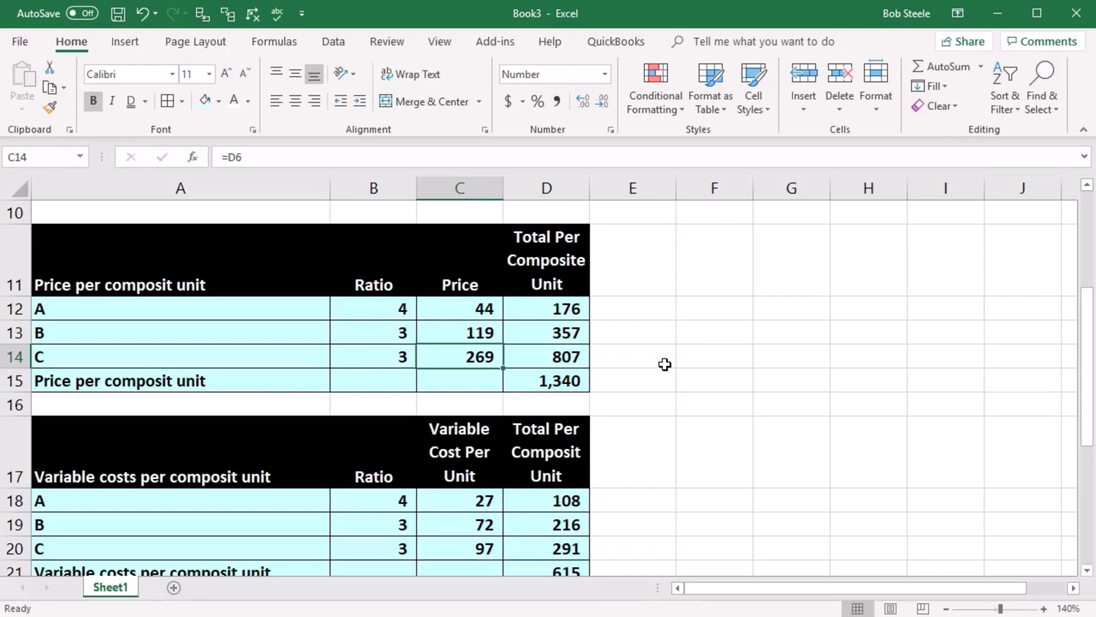
- Enter the heading "Number of units of each product to be sold at break even point" in A37 and wrap its text
scroll(665, 364, down, 6)
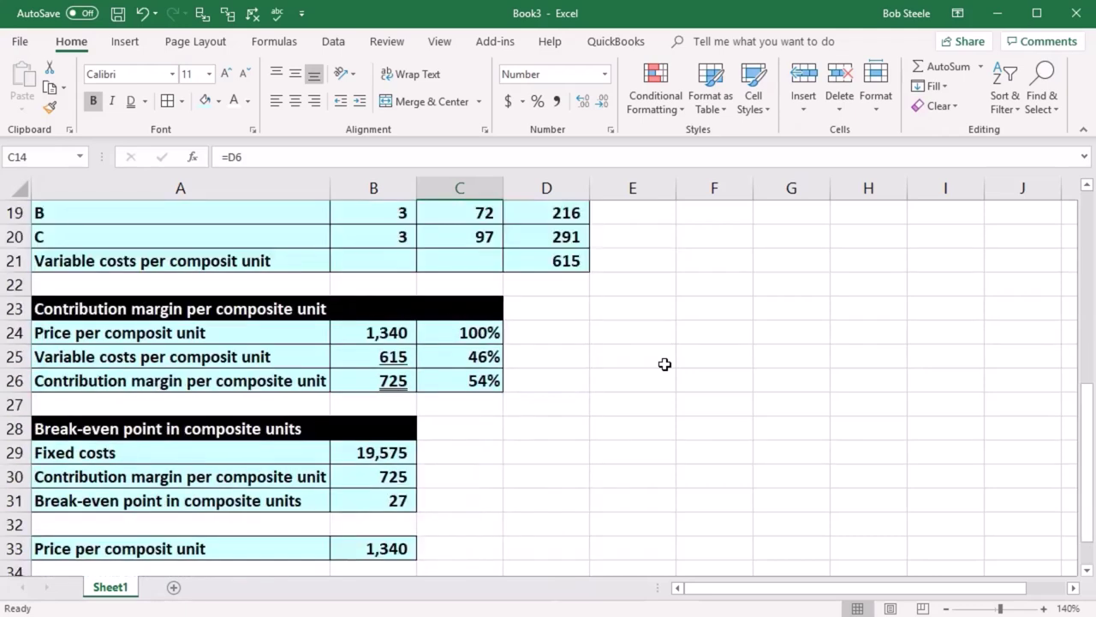
scroll(664, 364, down, 1)
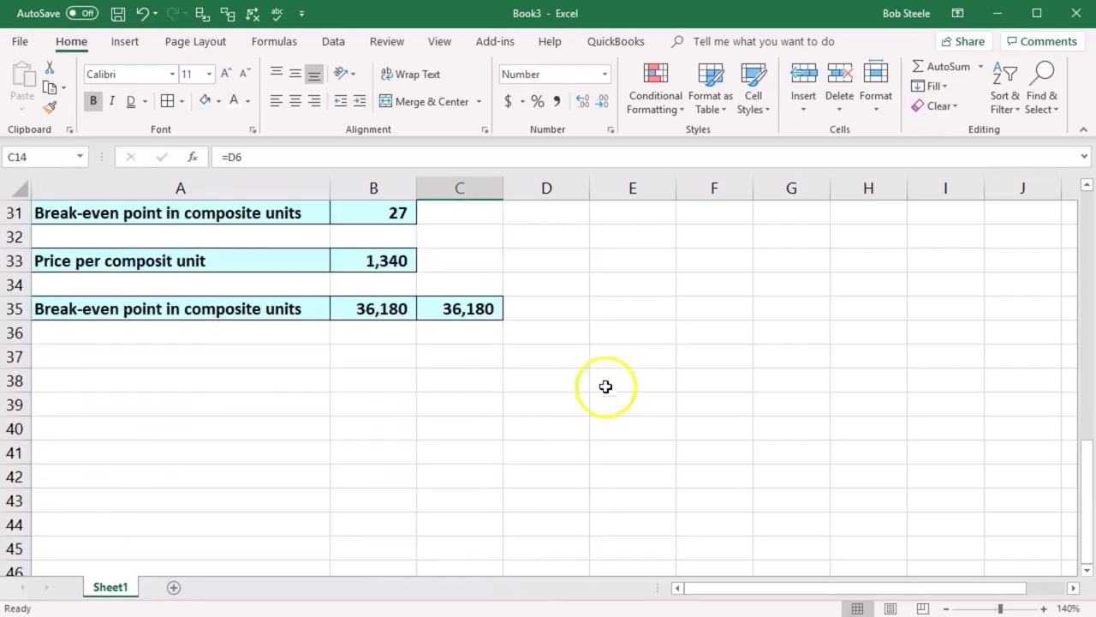
click(243, 363)
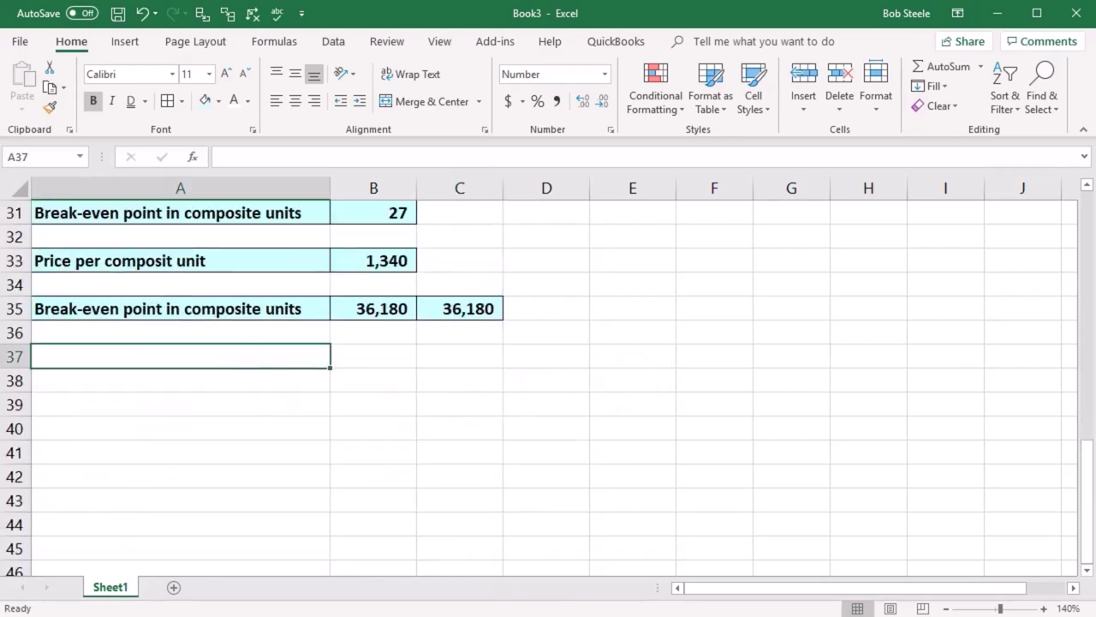
text(Number of units of each product to be sold at break even point)
key(Return)
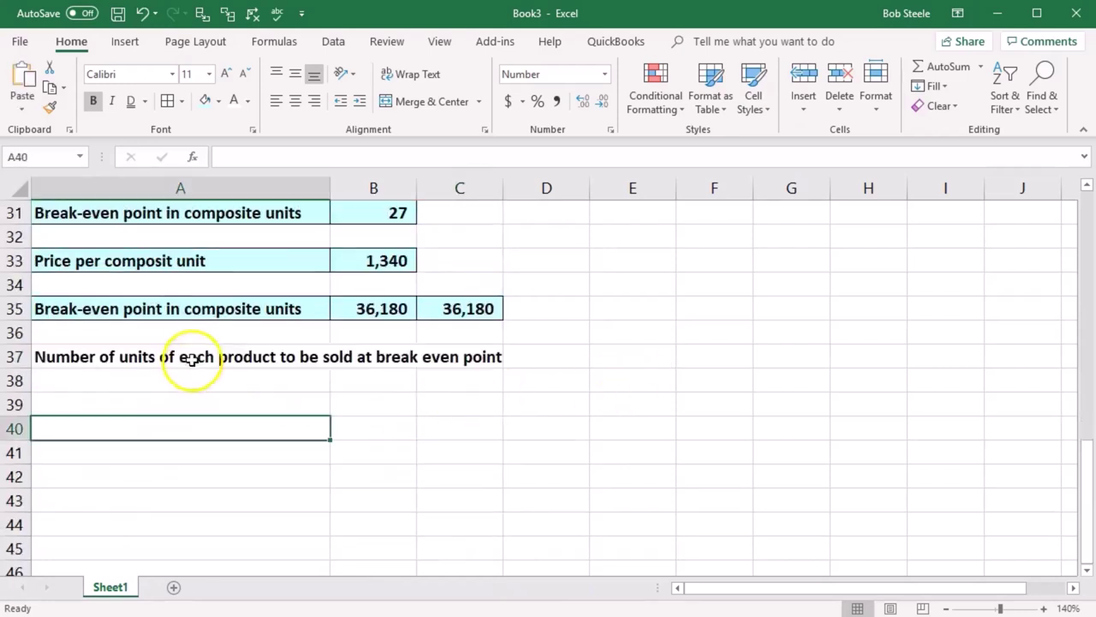
click(191, 366)
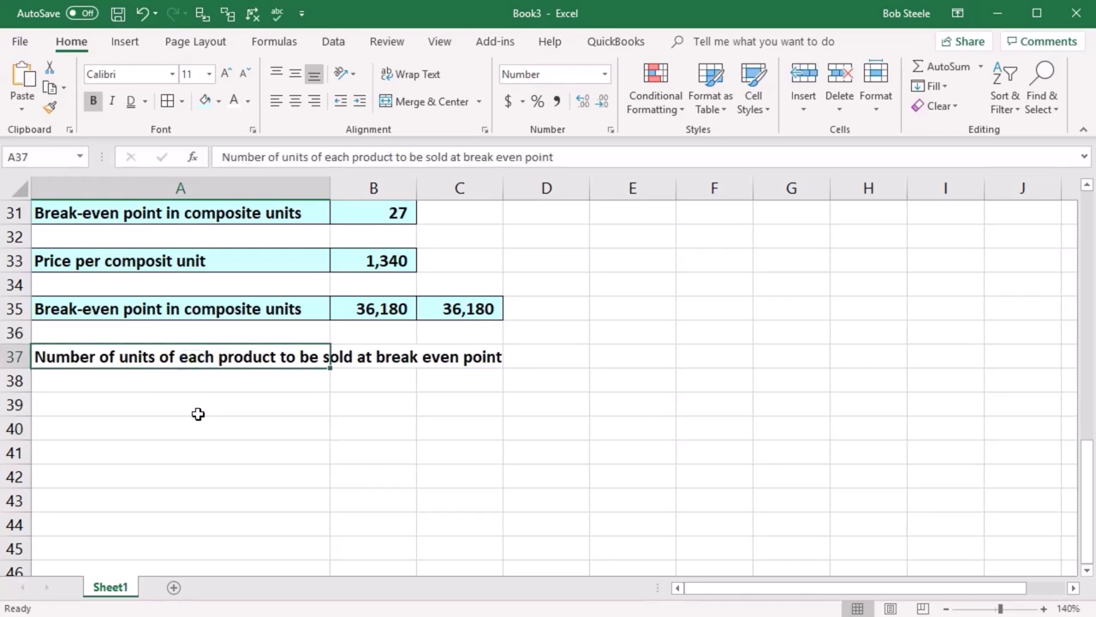
scroll(198, 414, up, 1)
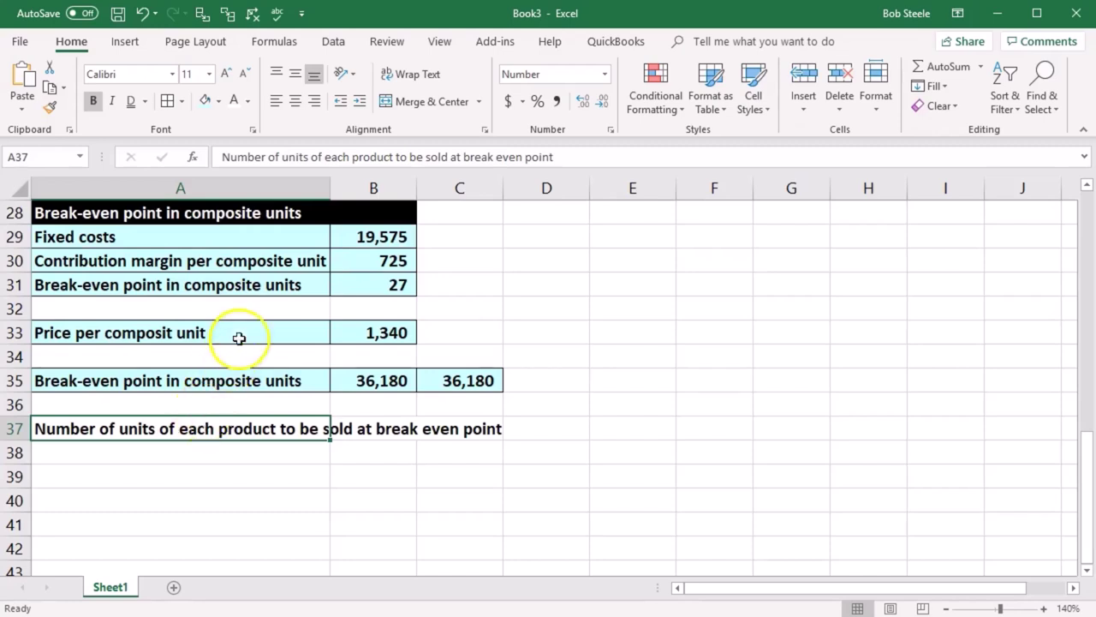
click(403, 79)
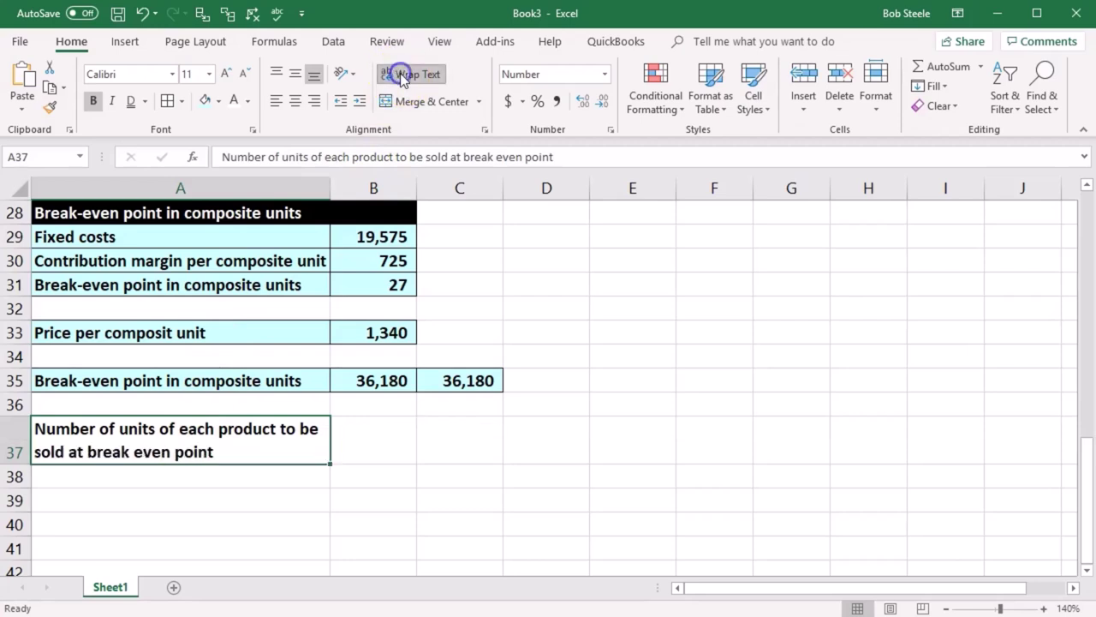
- Link A38 to the product name in A4 and fill the formula down through A40
click(368, 444)
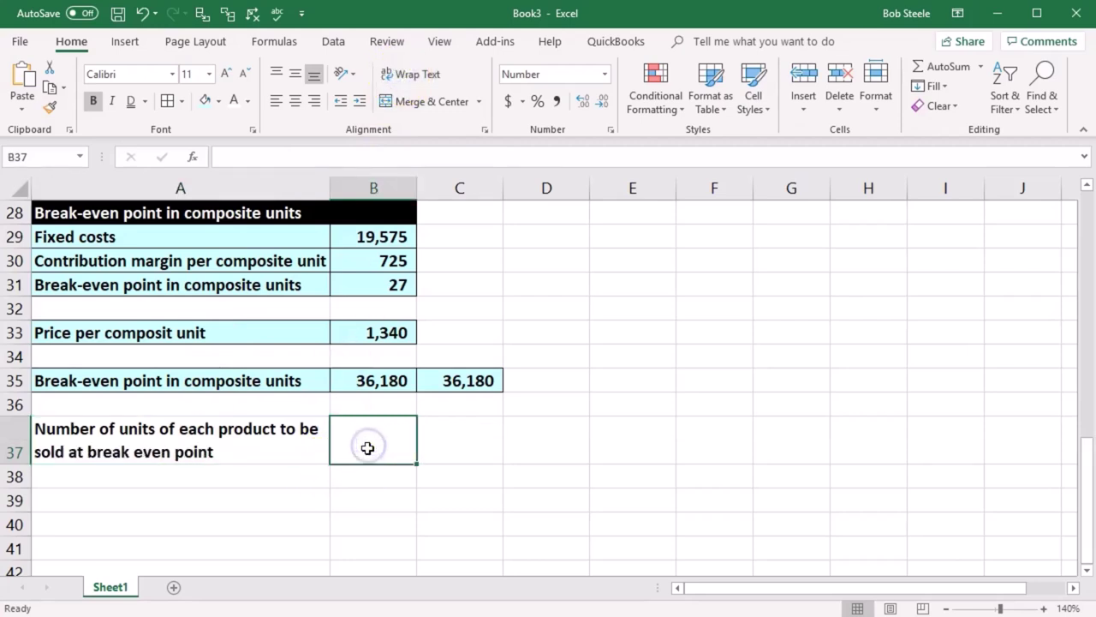
key(Left)
key(Down)
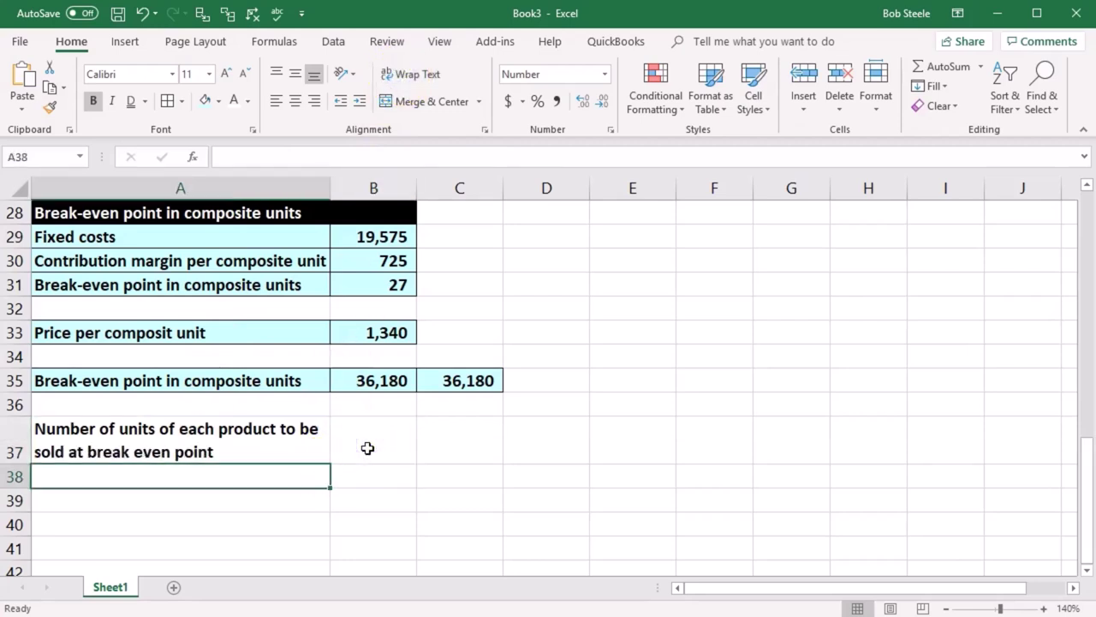
text(=)
scroll(367, 448, up, 9)
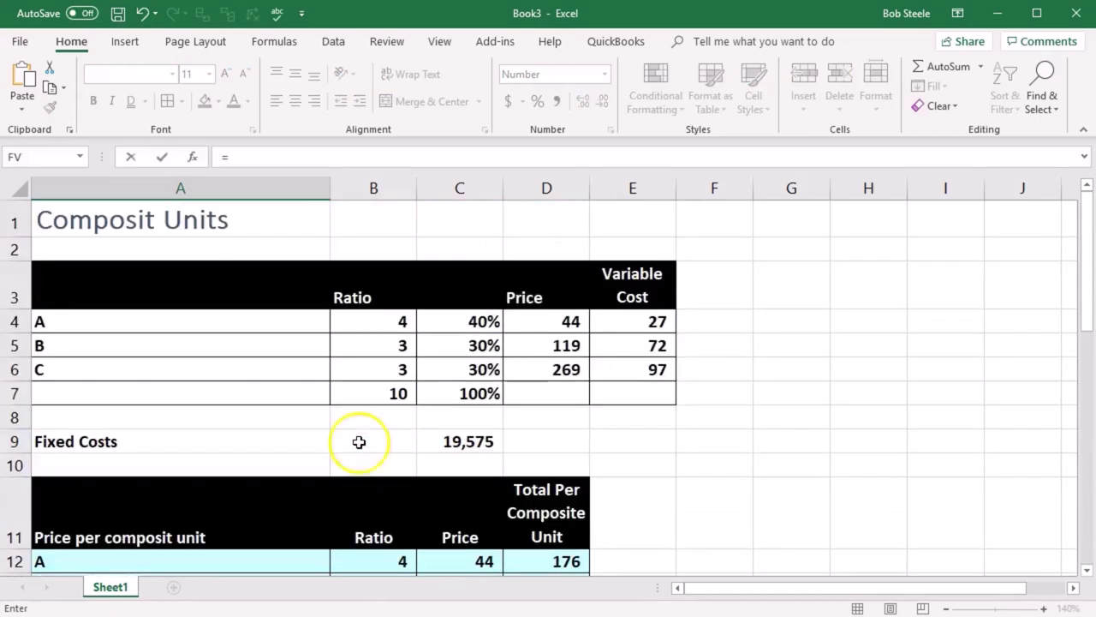
click(125, 323)
key(Return)
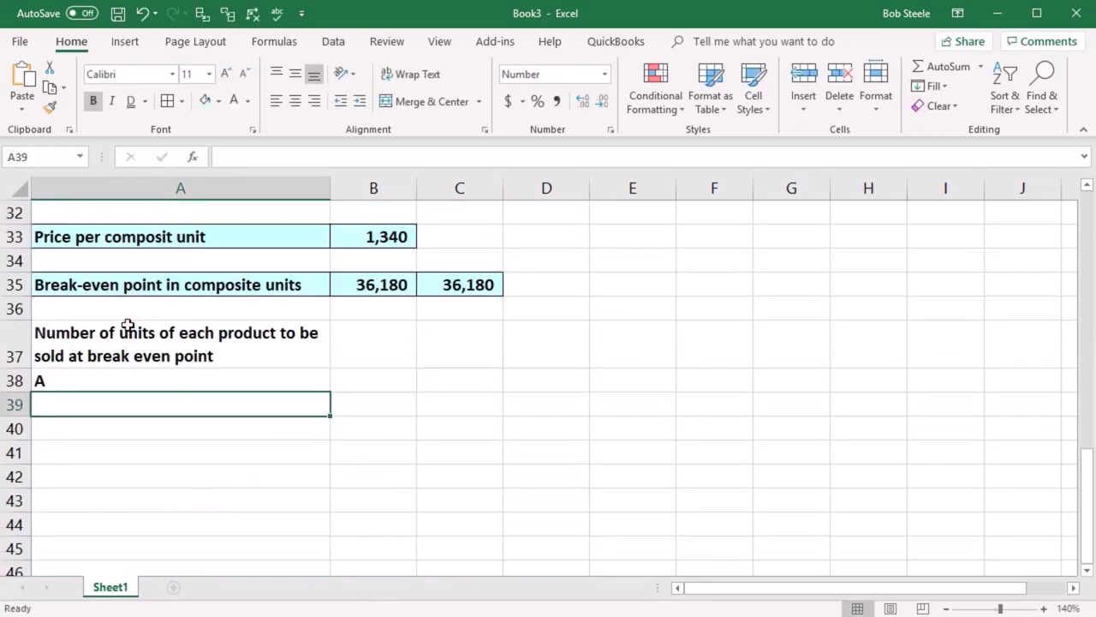
click(120, 384)
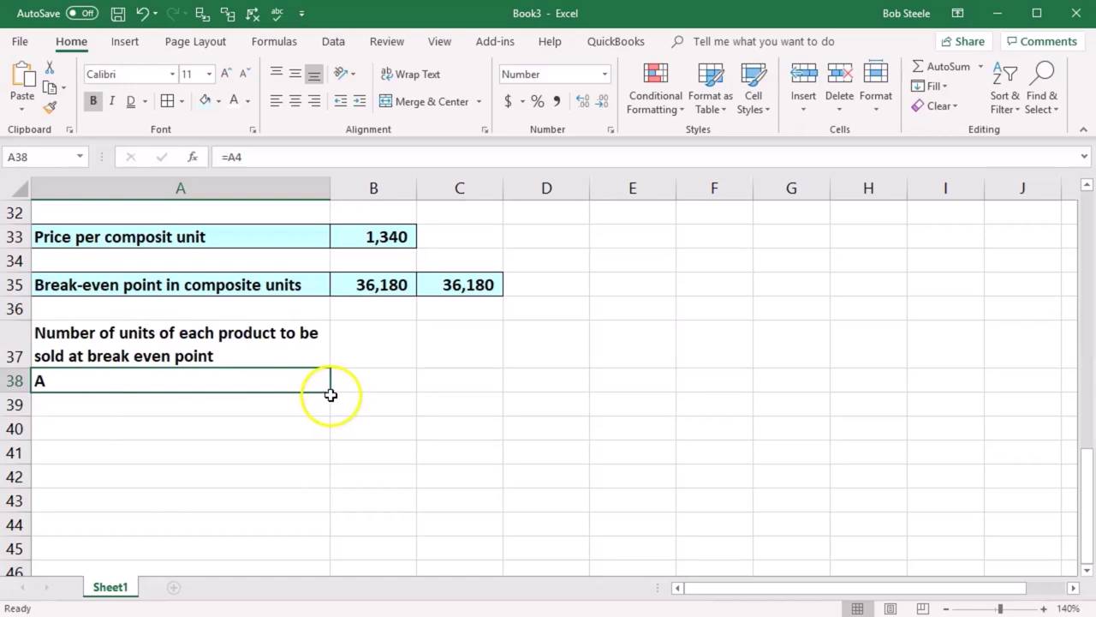
drag(333, 397, 328, 431)
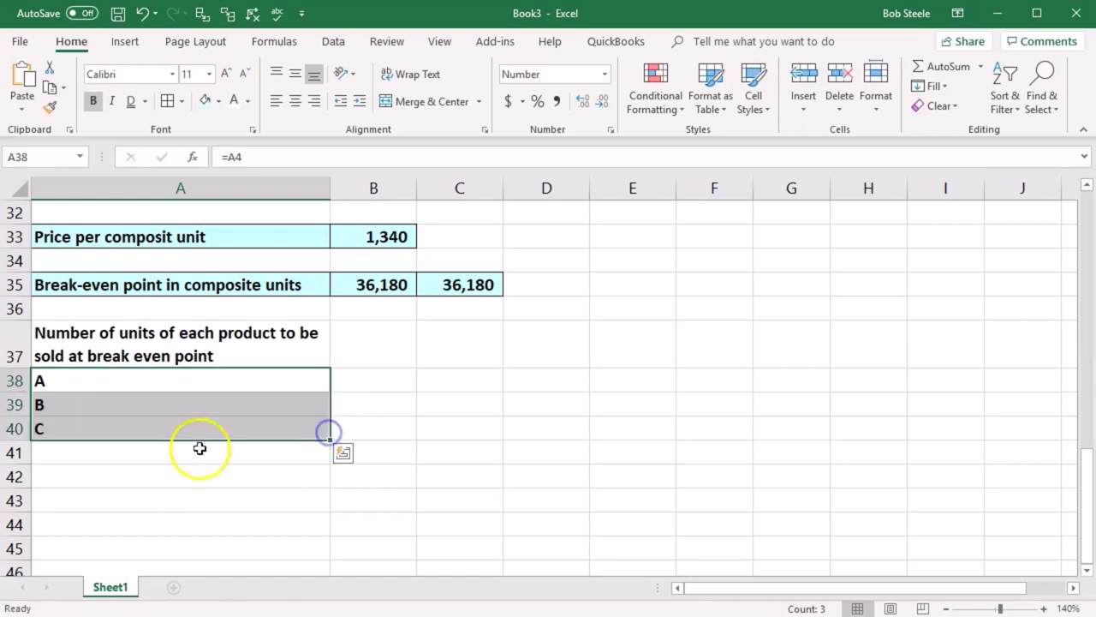
- Add a "Total" label in A41 below the product names
click(138, 458)
text(To)
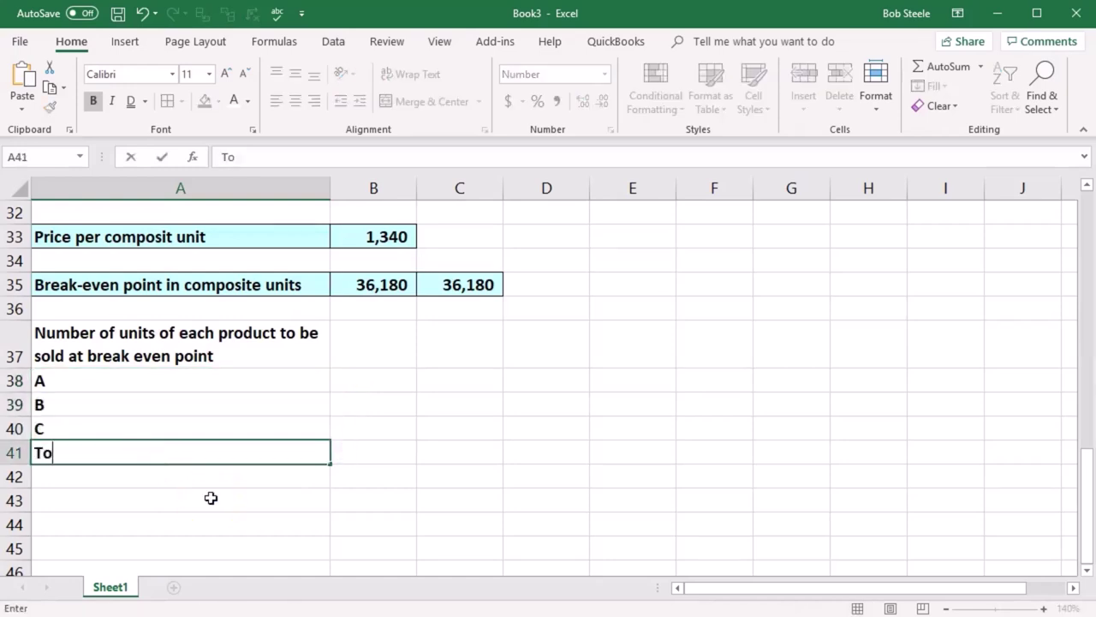
key(Tab)
- Enter the heading "# per composit unit" in B37
key(Up)
key(Up)
key(Up)
key(Up)
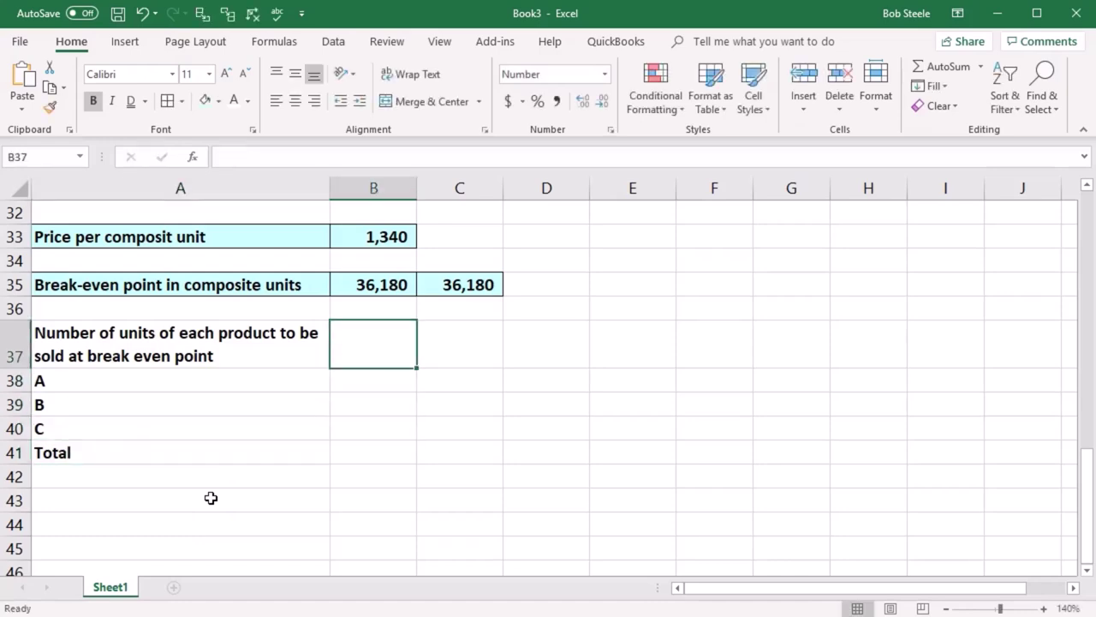
text(# per)
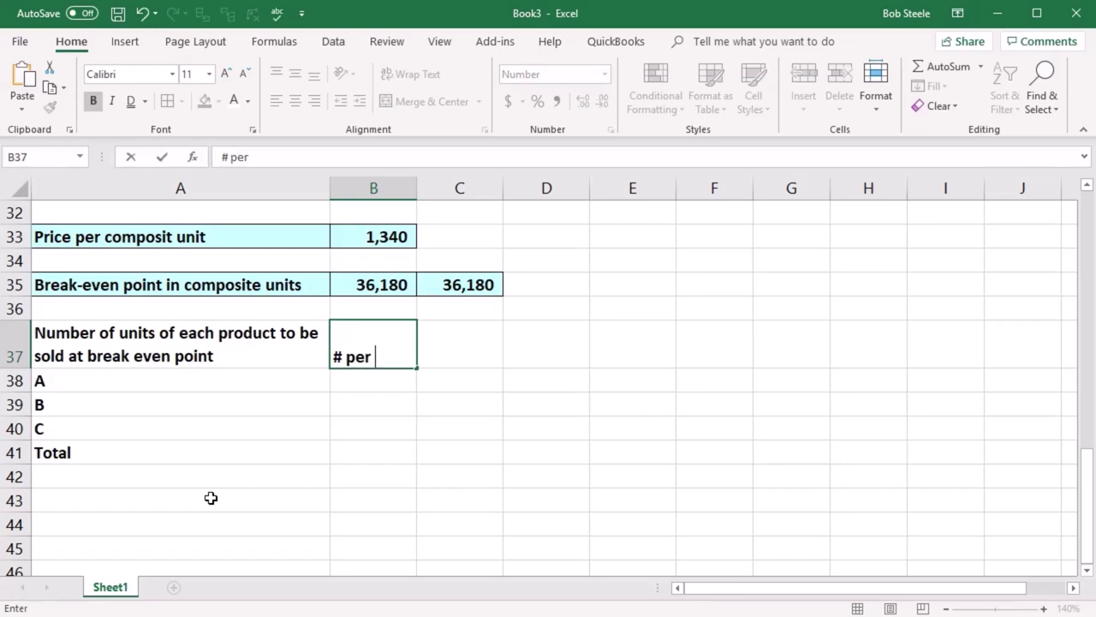
text( composit unit)
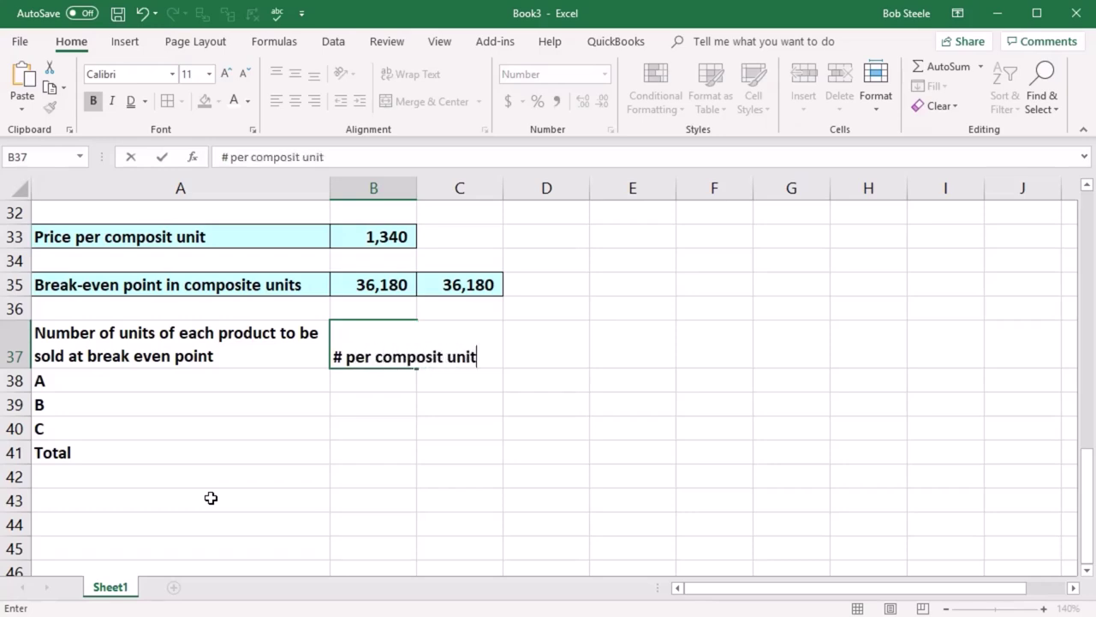
key(Return)
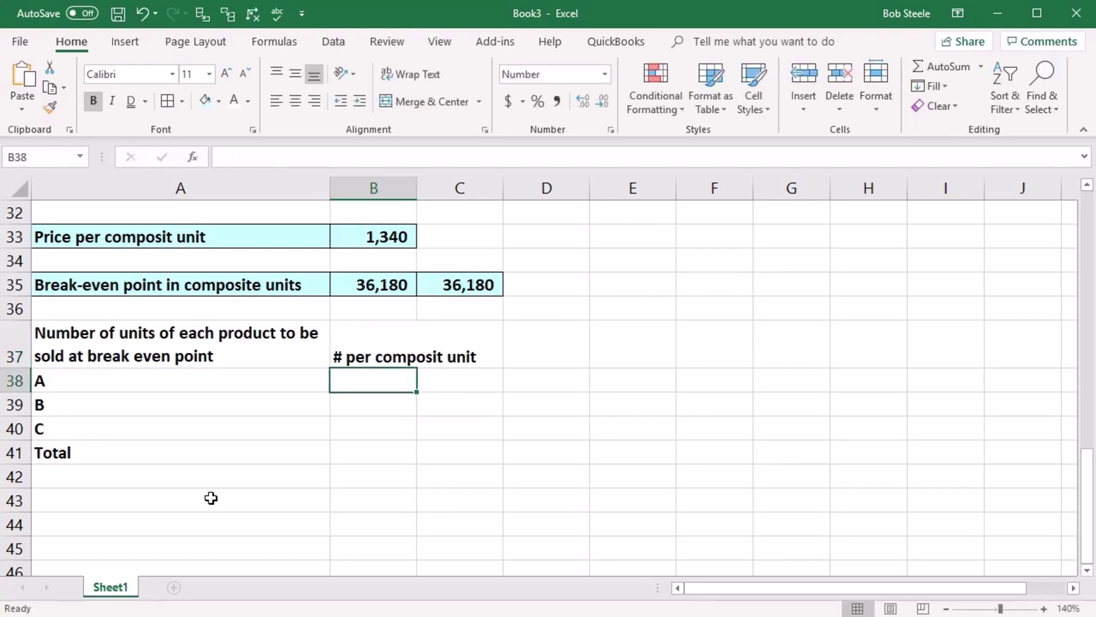
- Link B38 to product A's ratio in B12 and fill the formula down through B40
text(=)
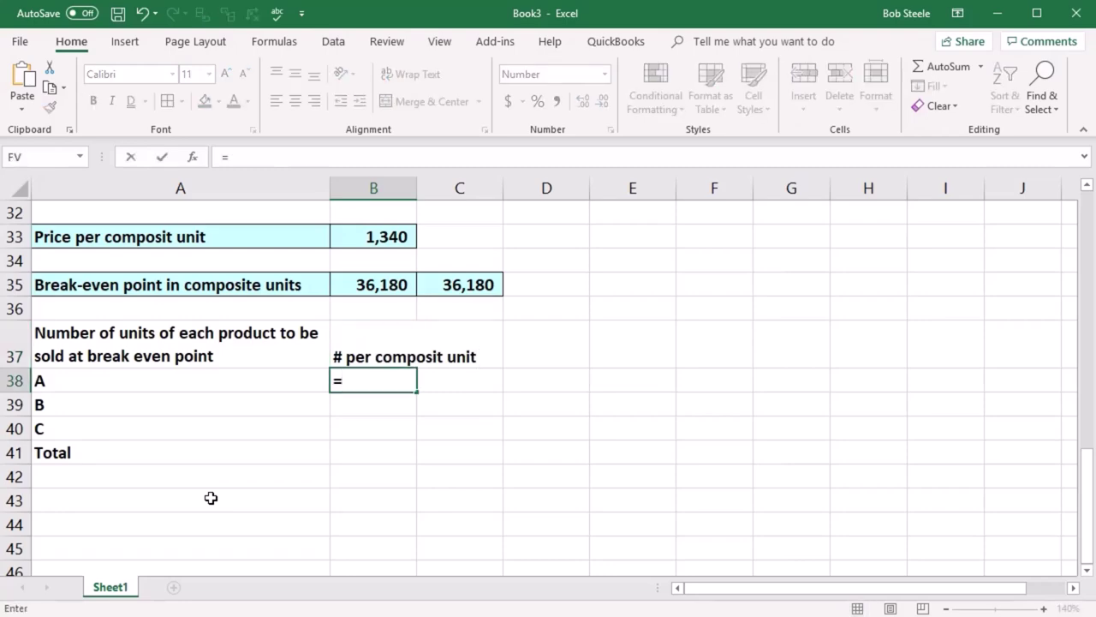
scroll(360, 502, up, 7)
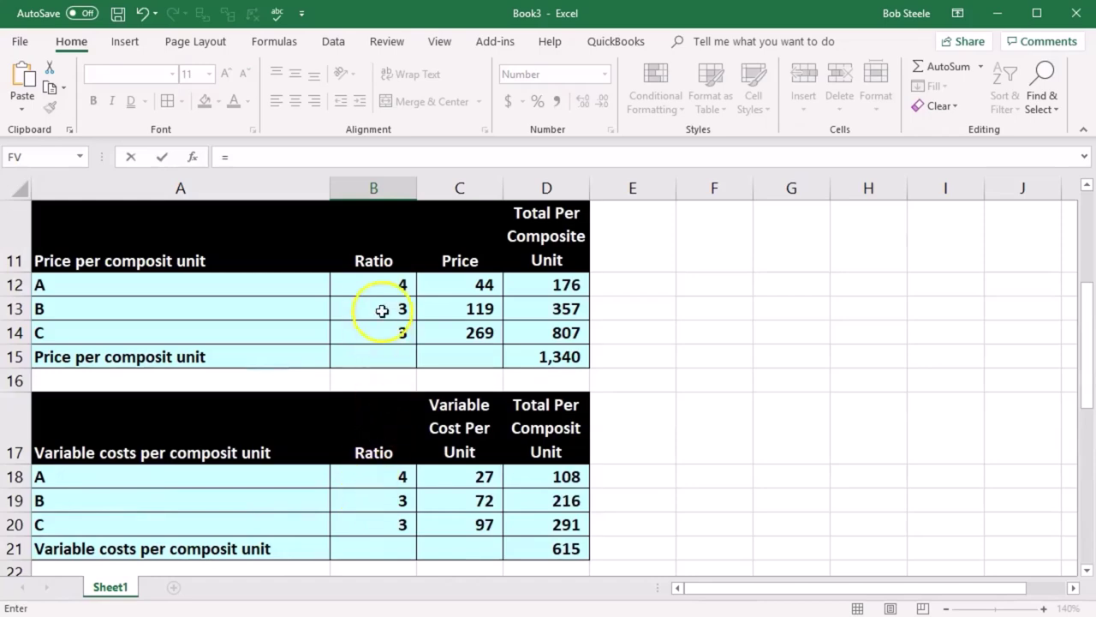
click(386, 286)
key(Return)
scroll(470, 393, down, 2)
click(402, 380)
drag(416, 391, 415, 432)
- Wrap and center the heading text in B37
click(383, 353)
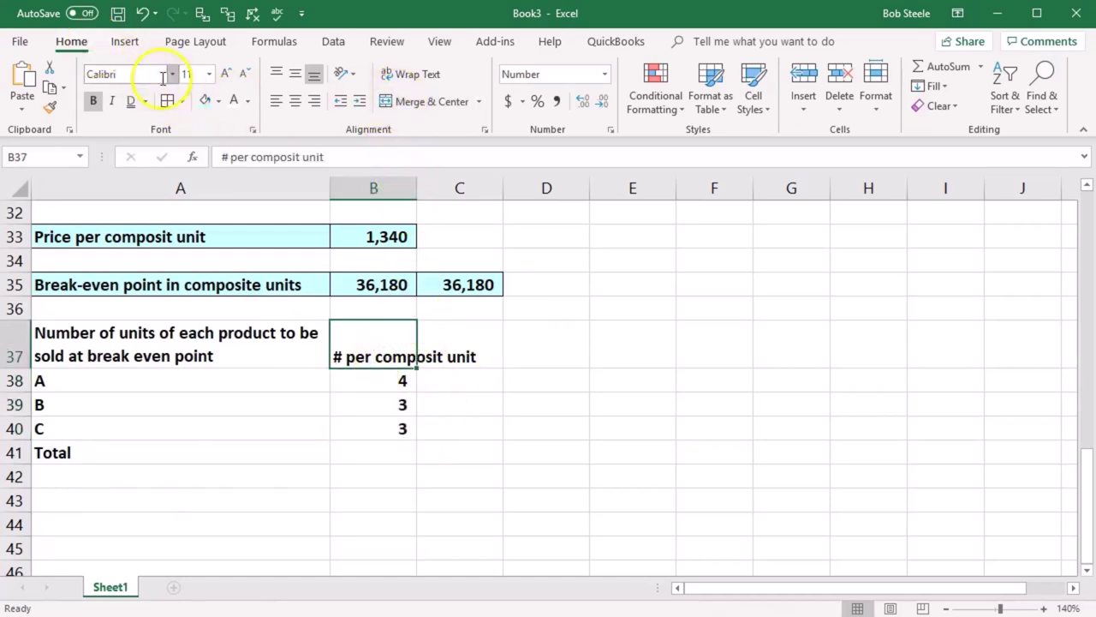
click(402, 73)
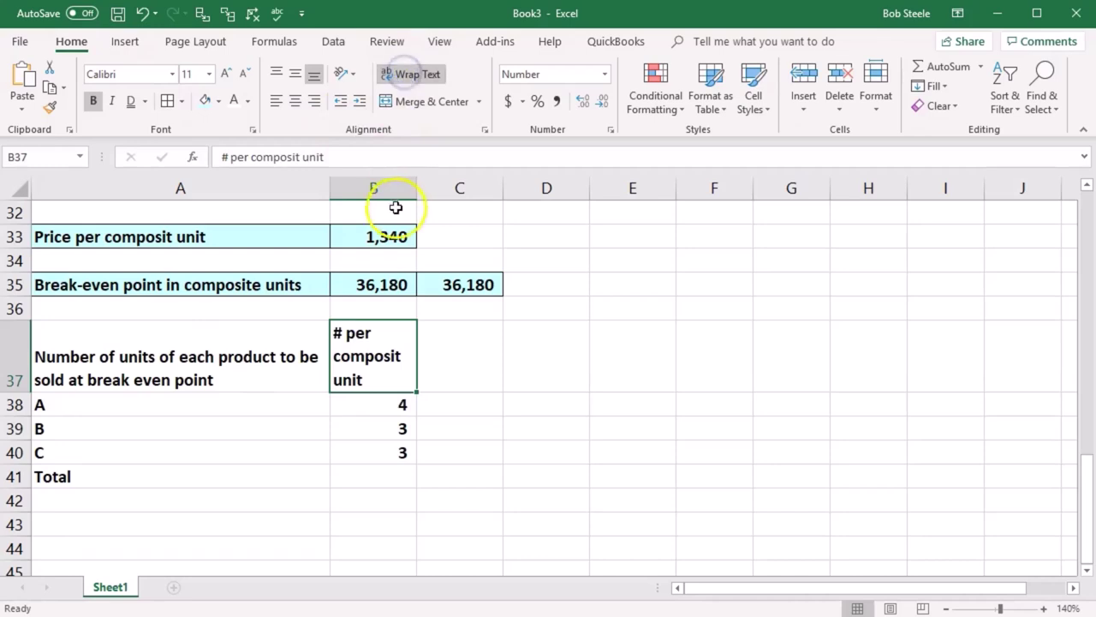
click(295, 102)
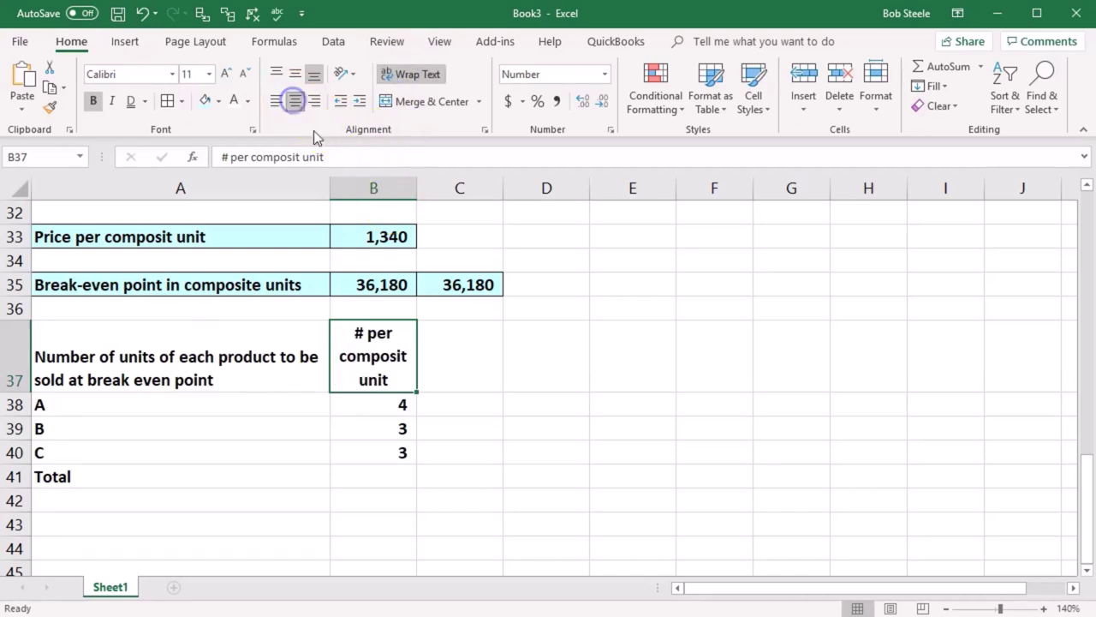
- Enter the heading "# of Composit Units to Break Even" in C37, with wrapped and centered text
click(459, 382)
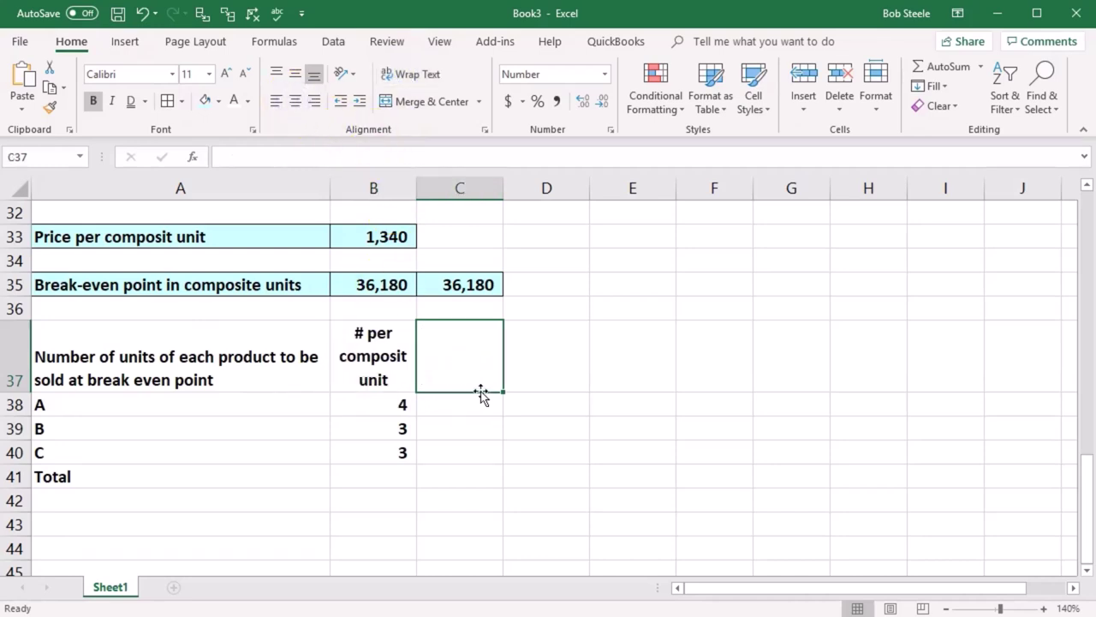
text(# of Composit Units to Break Even)
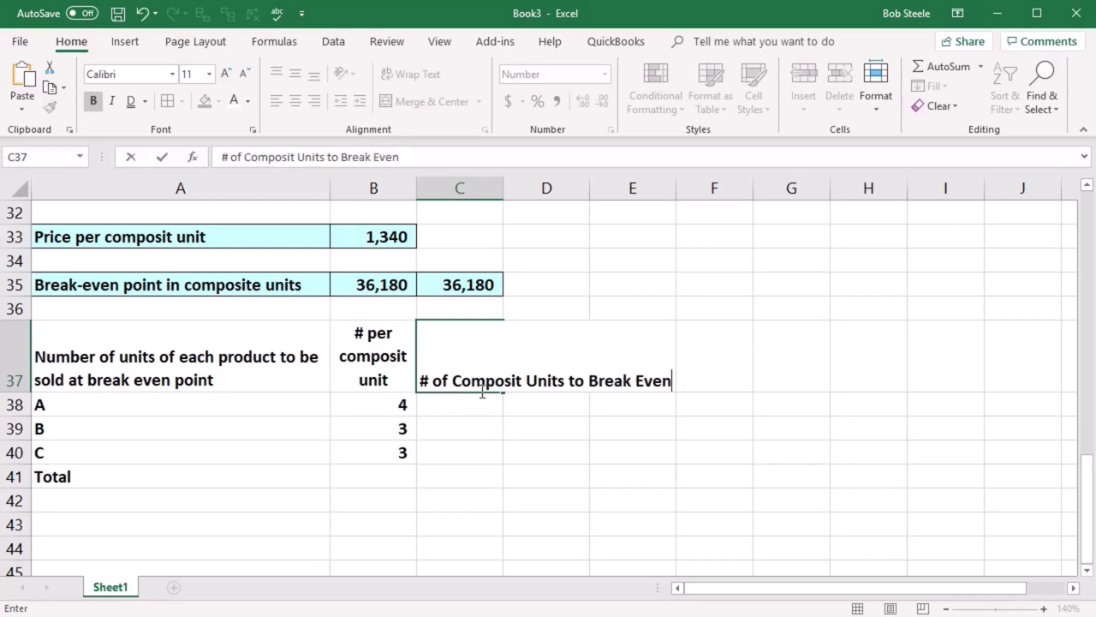
key(Return)
click(480, 370)
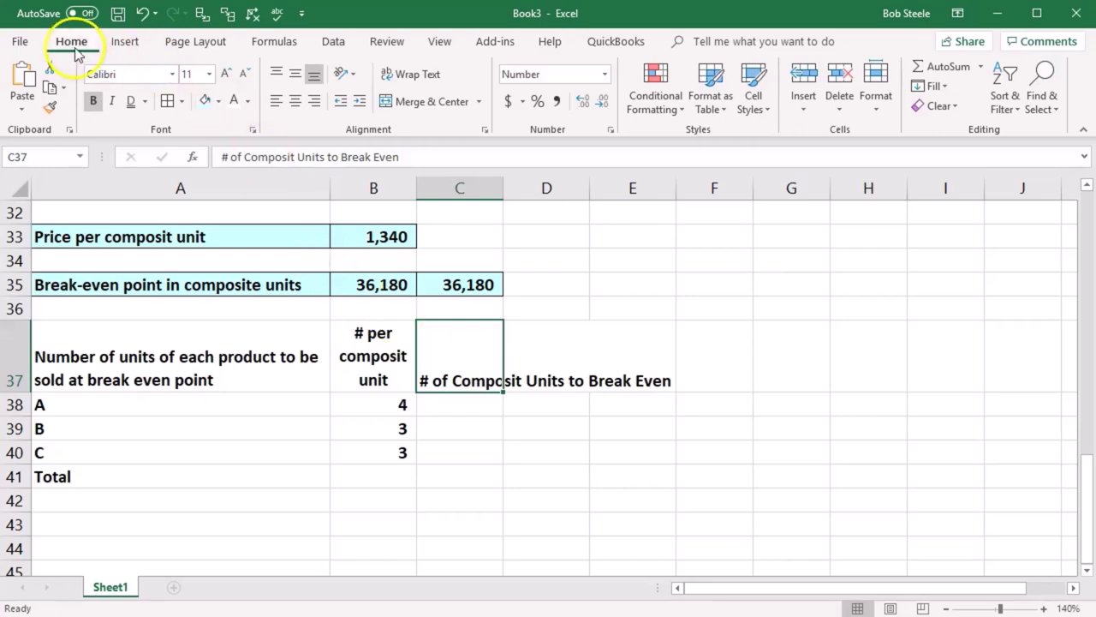
click(394, 75)
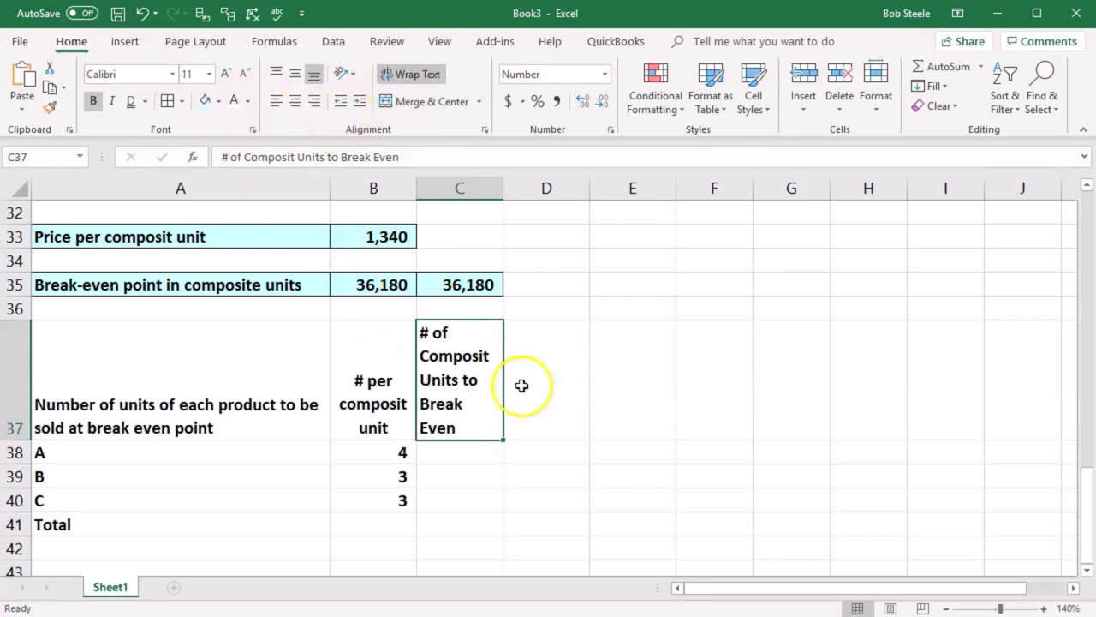
click(294, 101)
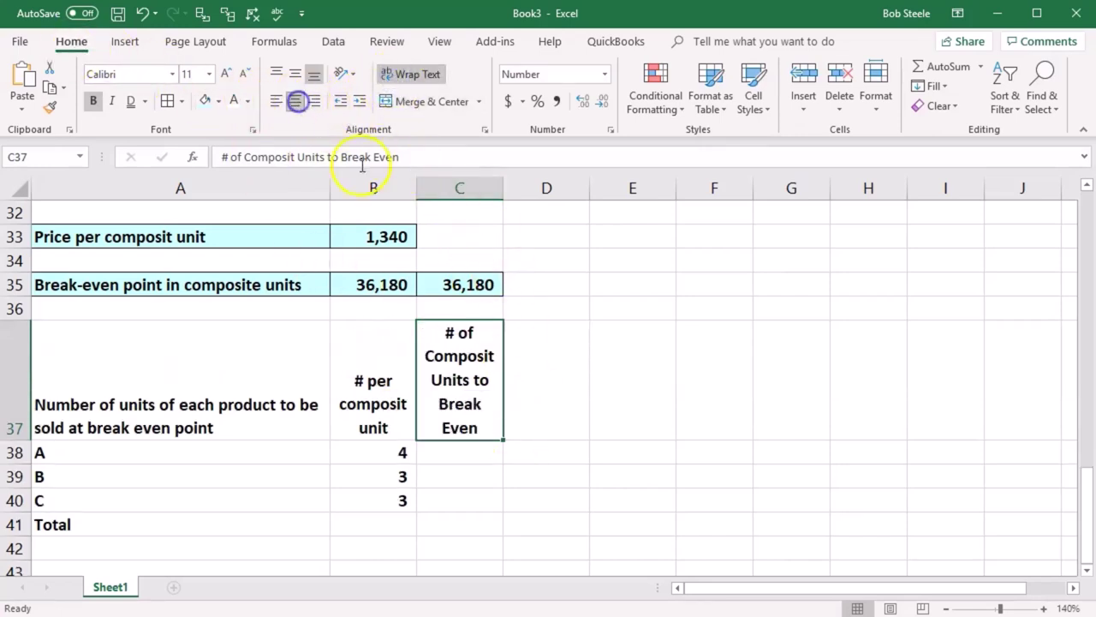
- Link C38 to the break-even point in composite units in B31
click(491, 451)
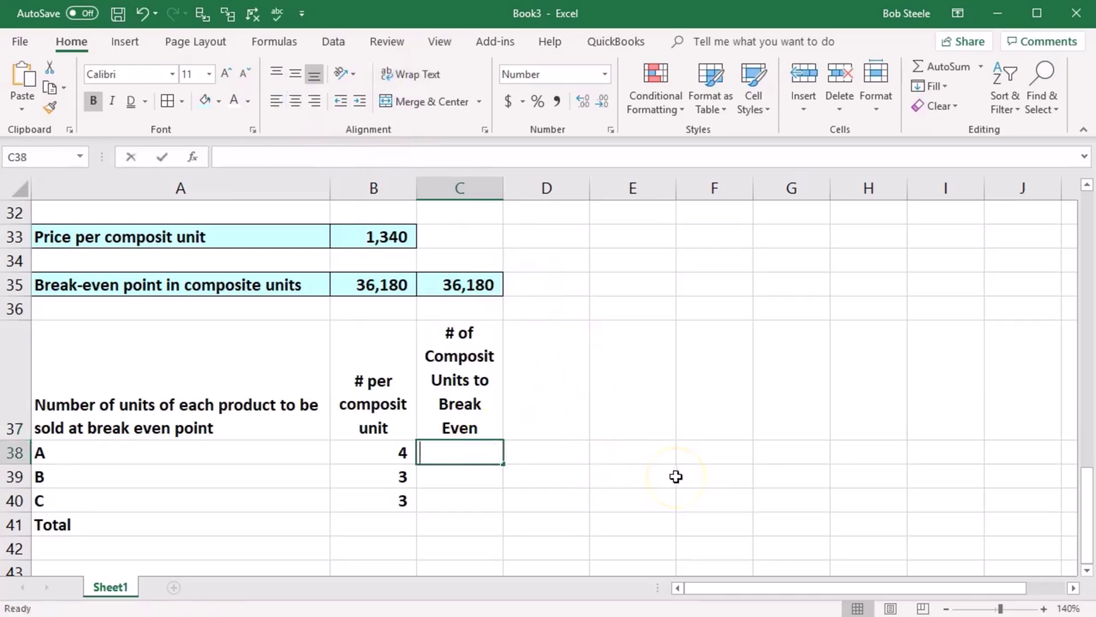
text(=)
key(Up)
key(Up)
key(Up)
key(Up)
key(Up)
key(Up)
key(Up)
key(Up)
key(Up)
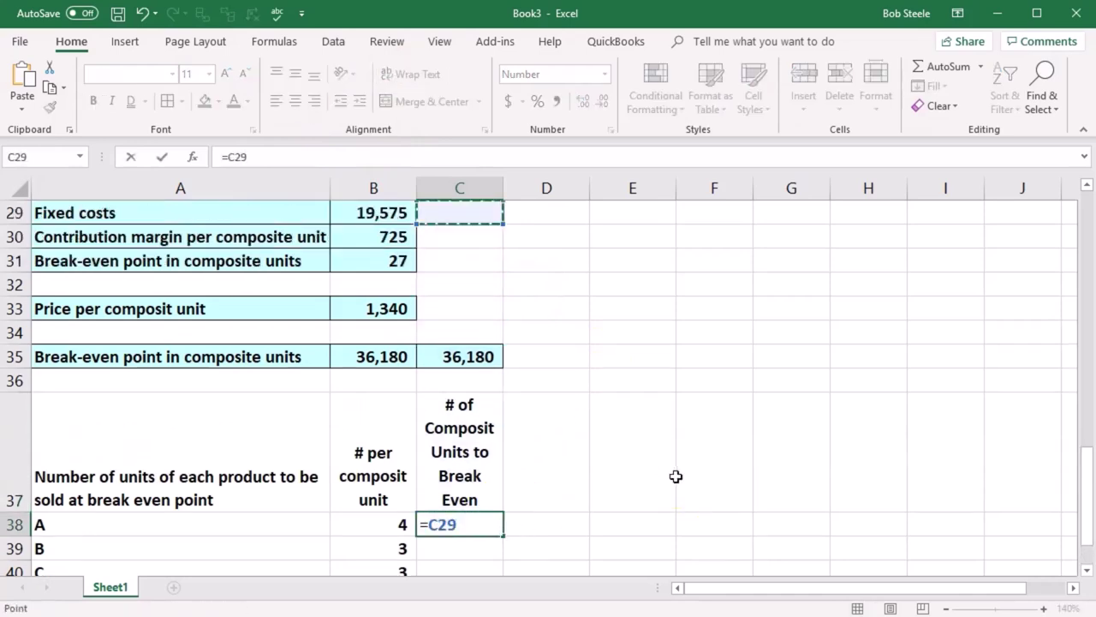
key(Up)
key(Up)
key(Down)
key(Down)
key(Down)
key(Down)
key(Left)
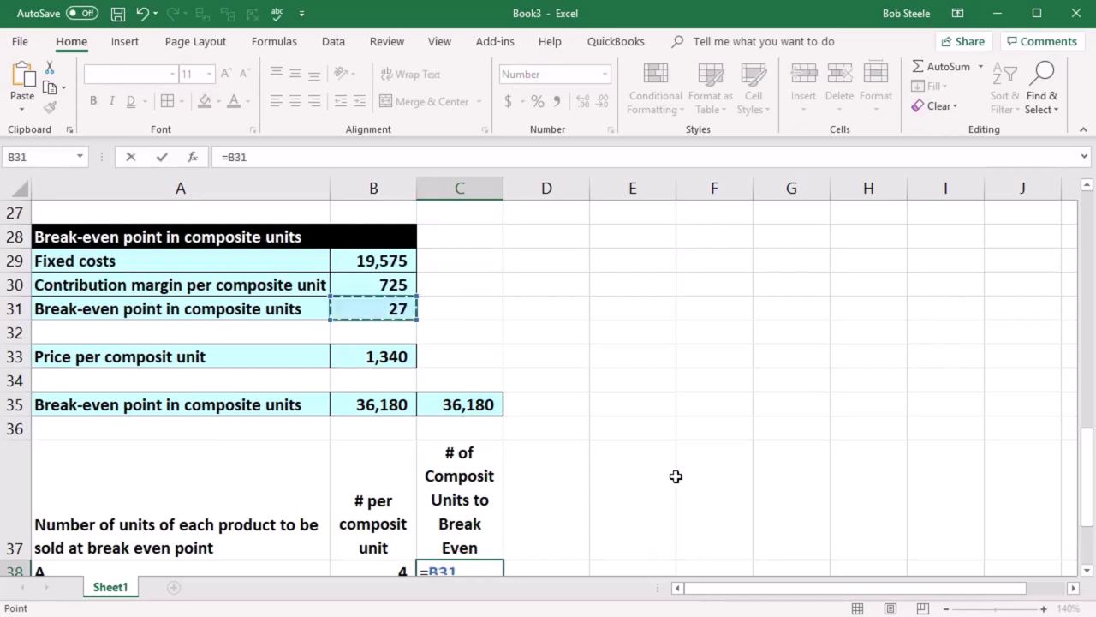
key(Return)
scroll(675, 476, down, 2)
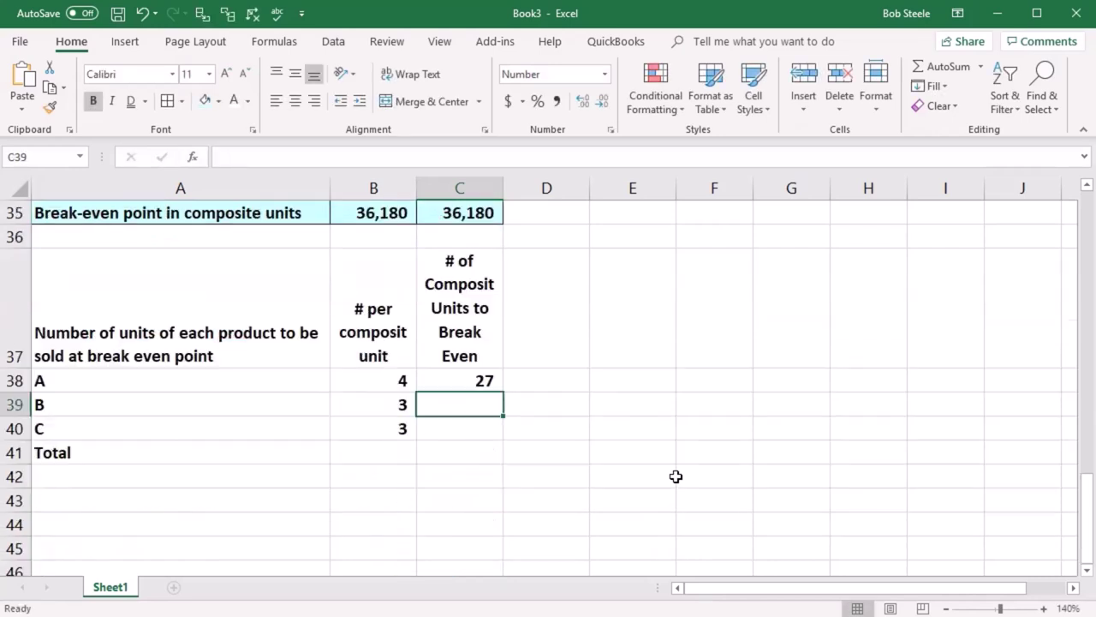
- Set C39 equal to C38 and C40 equal to C39 to carry the composite unit count down for products B and C
drag(392, 380, 390, 435)
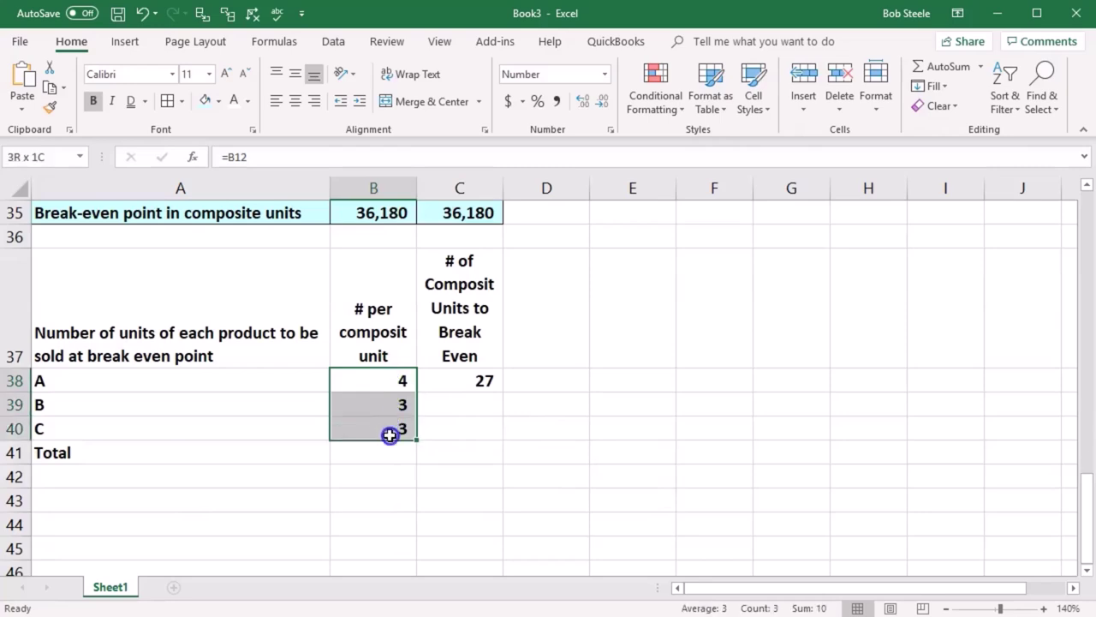
click(456, 406)
text(=)
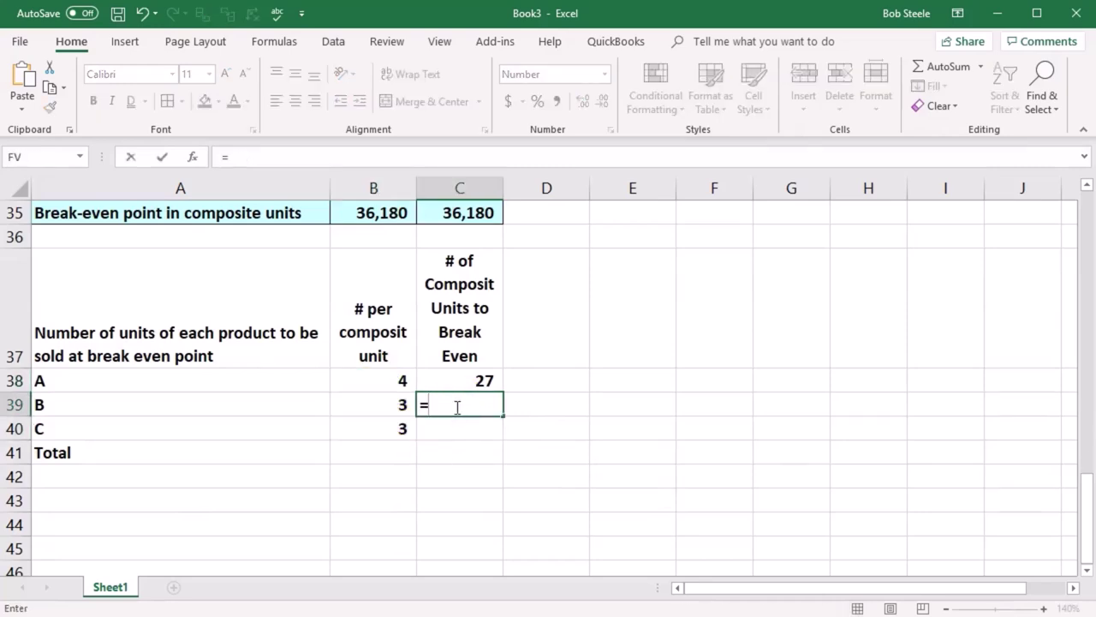
key(Up)
key(Return)
text(=)
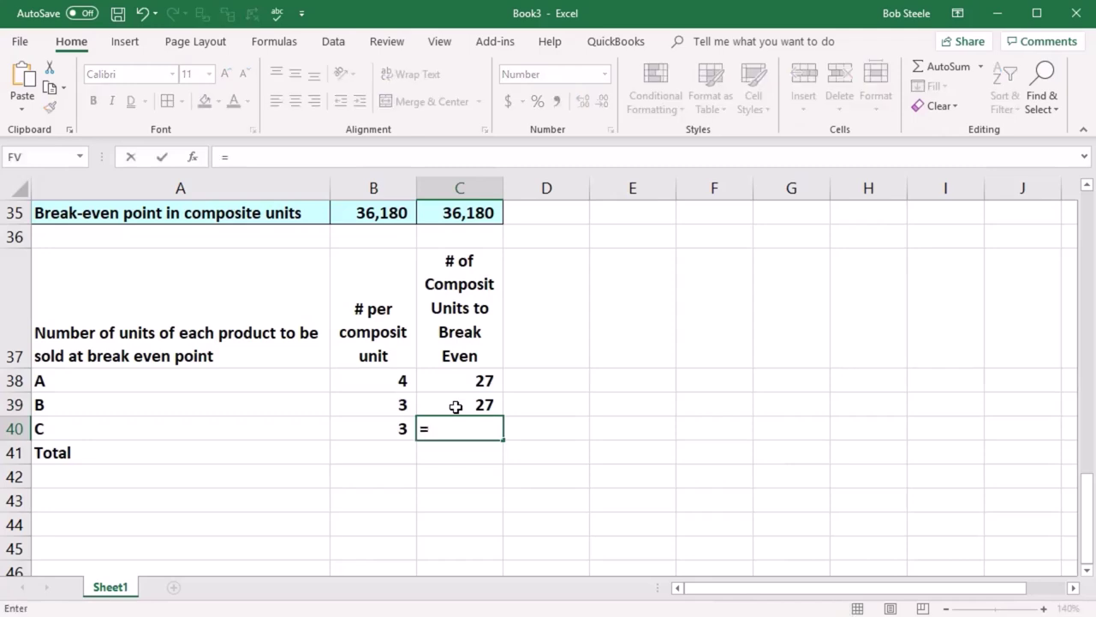
key(Up)
key(Return)
- Enter the heading "Unit Sales at Break Even" in D37
key(Right)
key(Up)
key(Up)
key(Up)
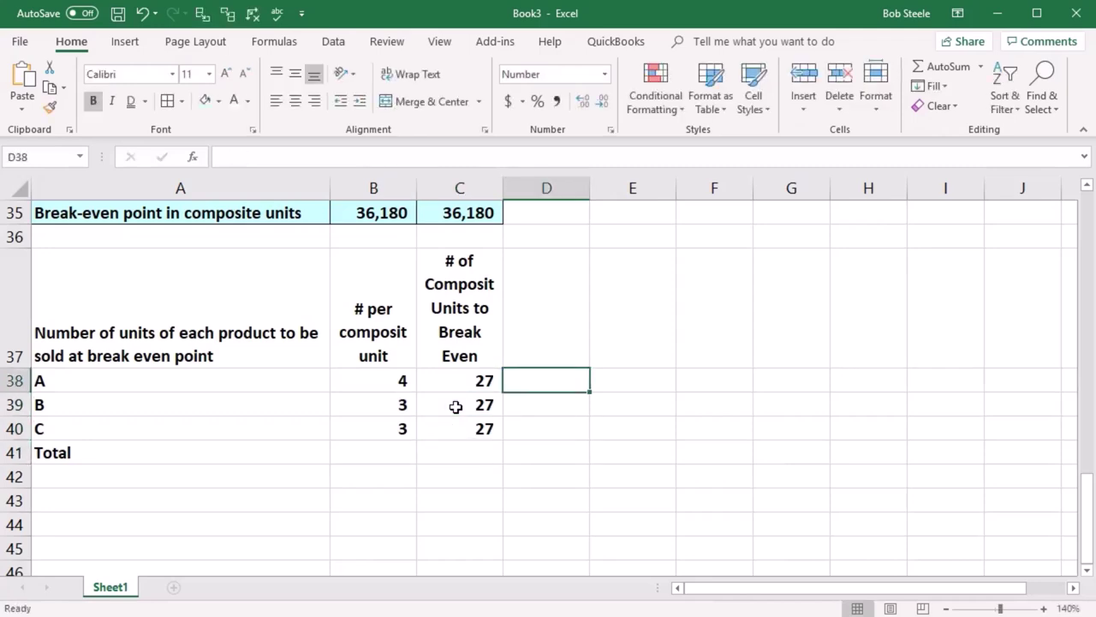
key(Up)
text(Unit Sales at)
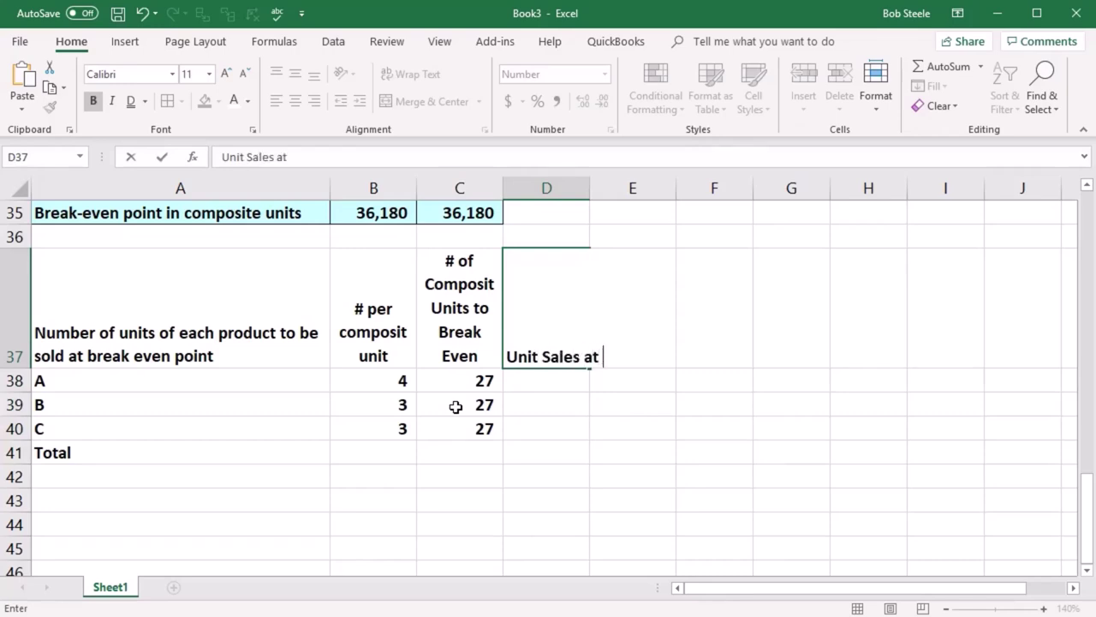
text( Break Eve)
key(Return)
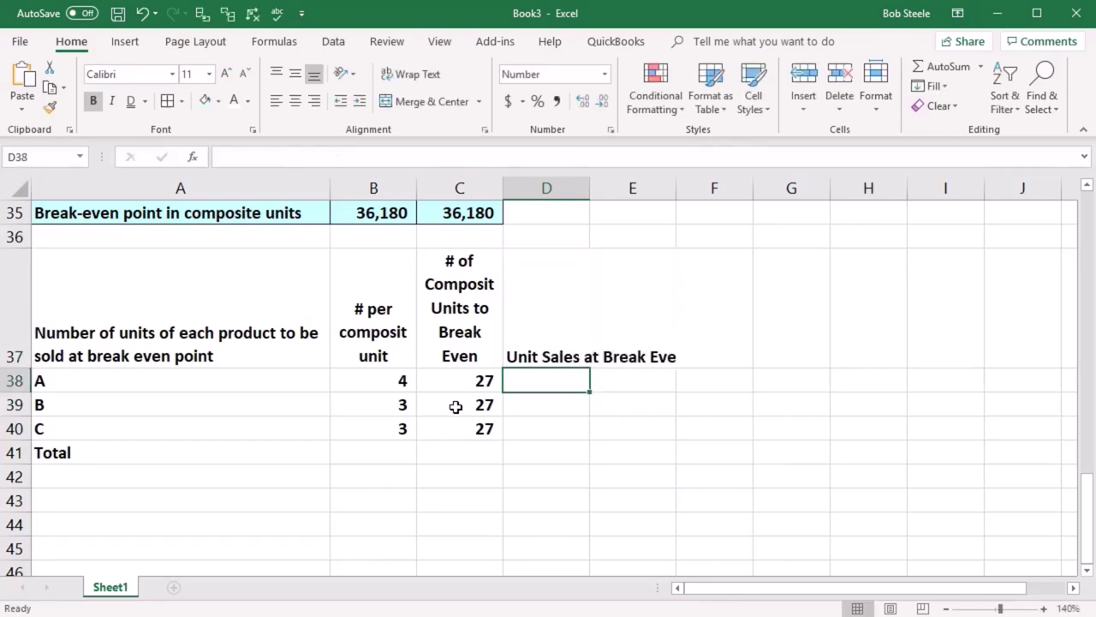
double_click(524, 355)
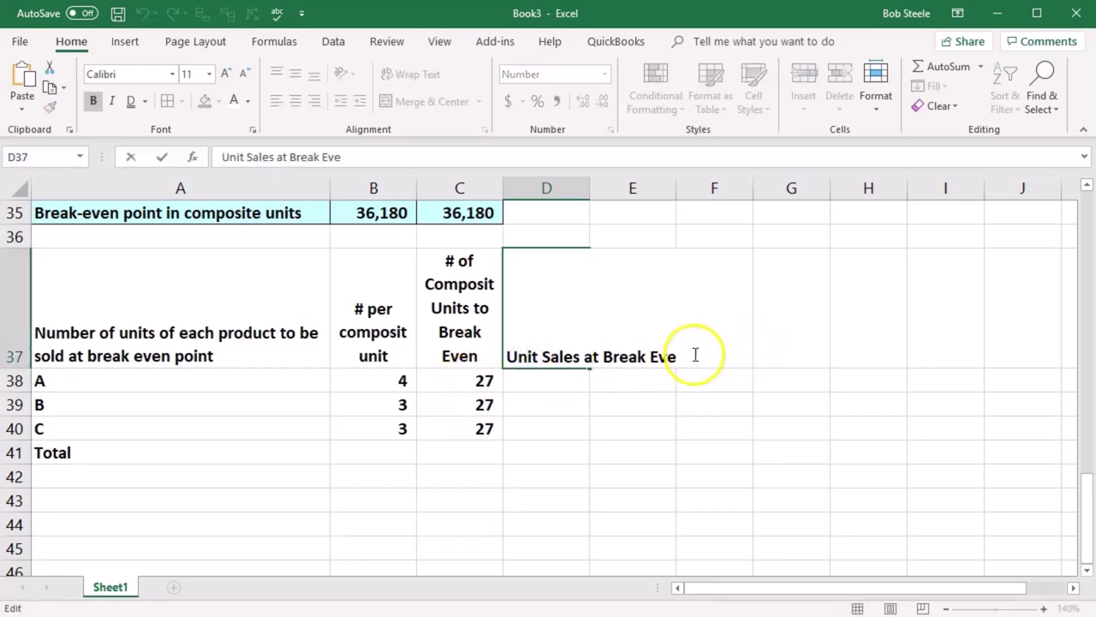
click(684, 354)
text(n)
key(Return)
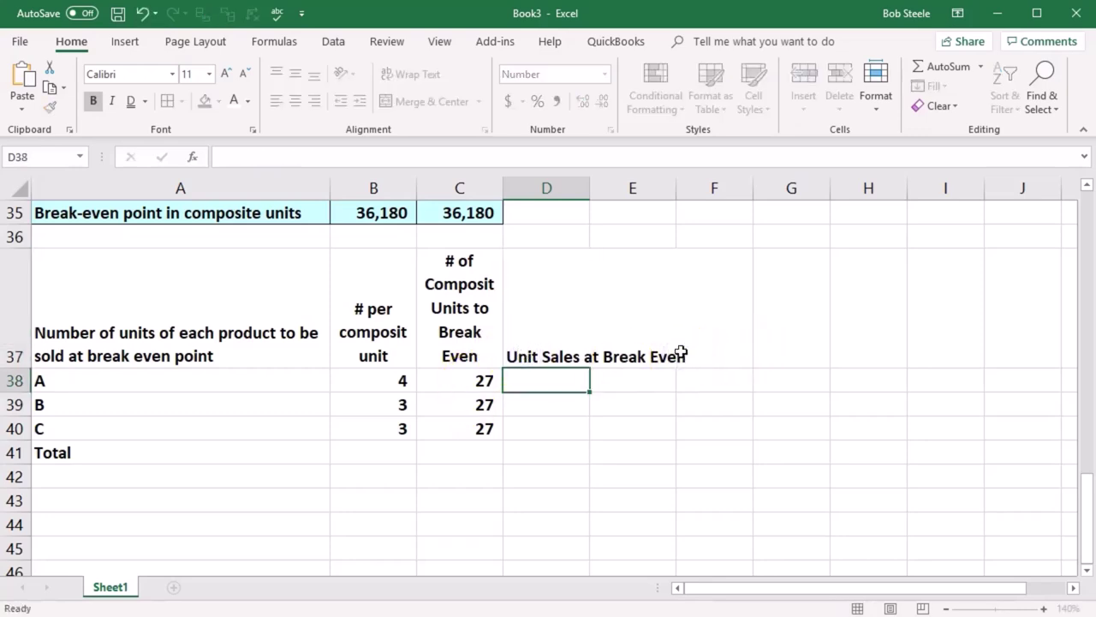
- Copy the heading format of C37 onto D37 with Format Painter
click(521, 327)
click(489, 316)
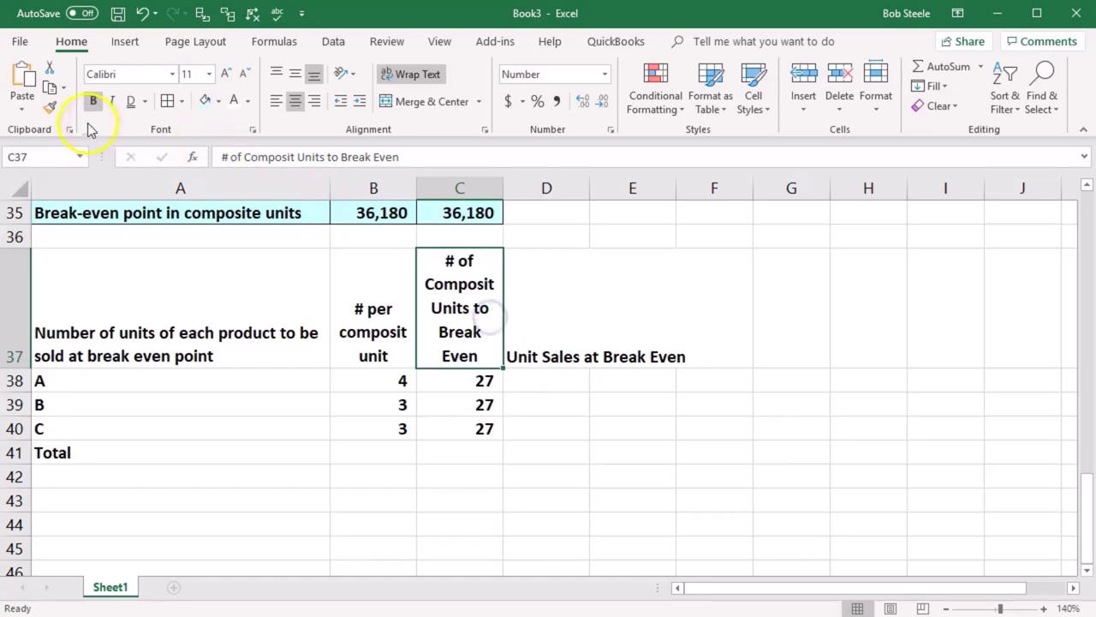
click(50, 107)
click(533, 316)
- Calculate product A's unit sales in D38 as =B38*C38 and fill the formula down through D40
click(546, 379)
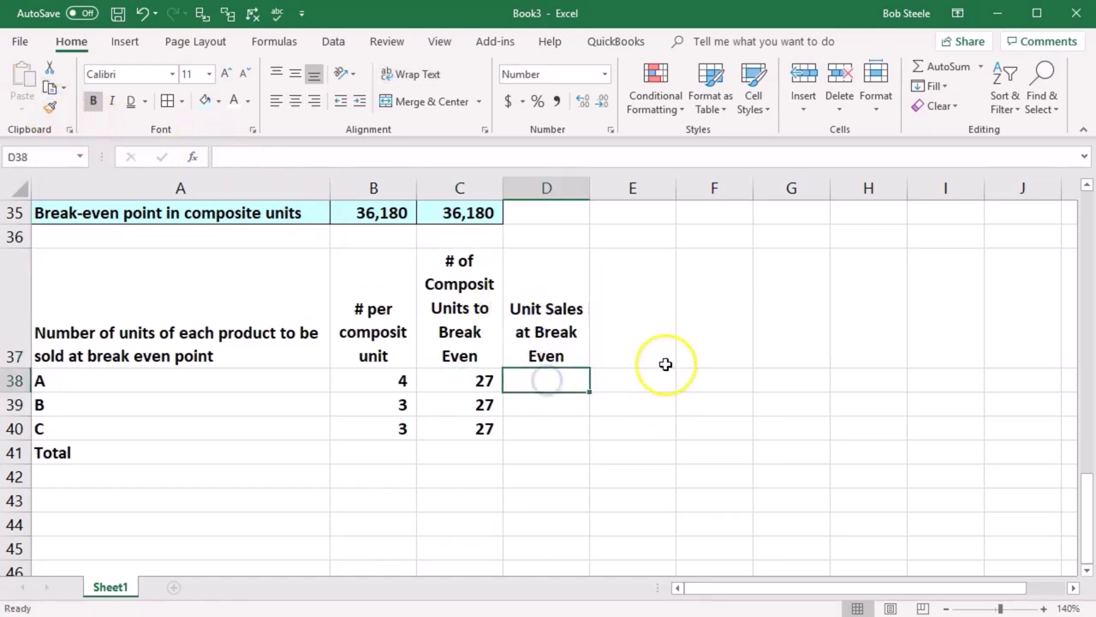
text(=)
key(Left)
key(Left)
text(*)
key(Left)
key(Return)
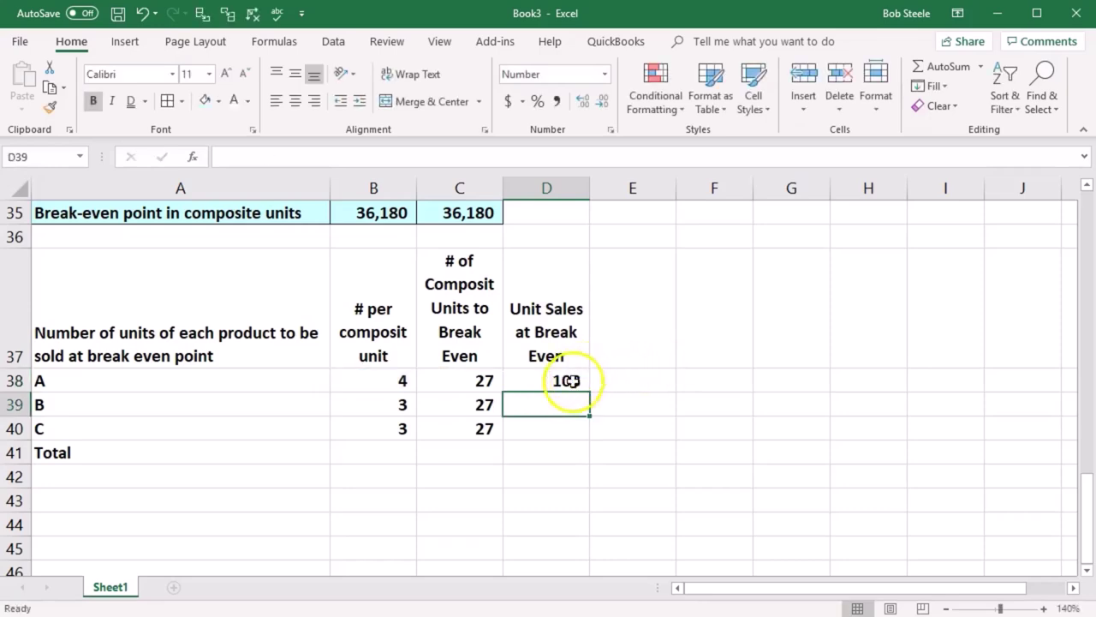
click(571, 380)
drag(589, 391, 589, 432)
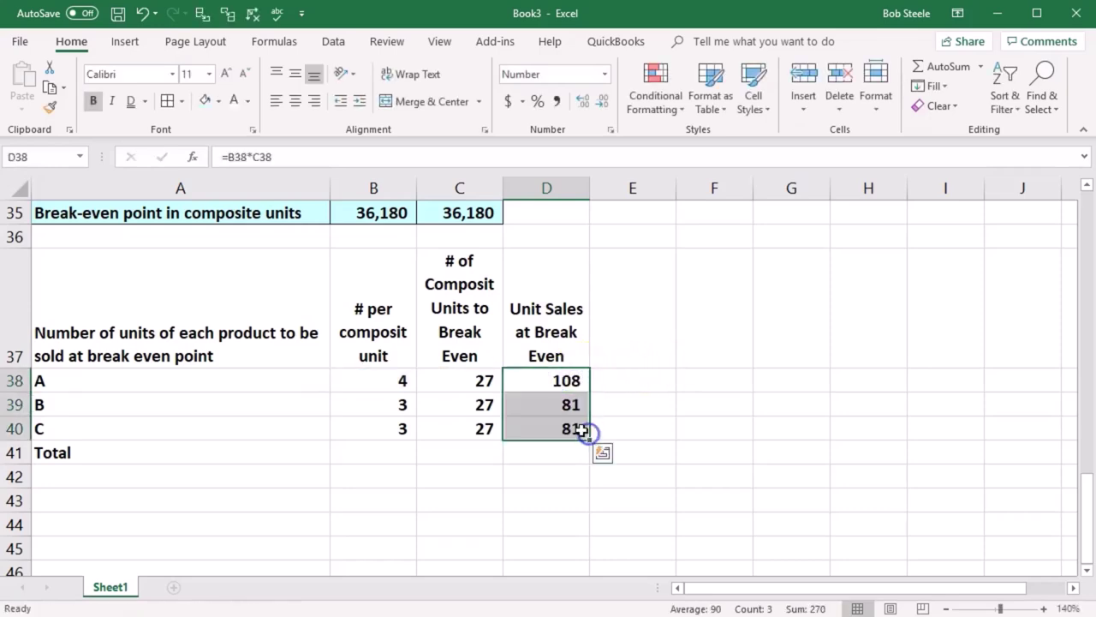
- Examine the composite unit values in B38:C38 and the sales mix percentages in C4:C6 behind the unit sales
click(423, 380)
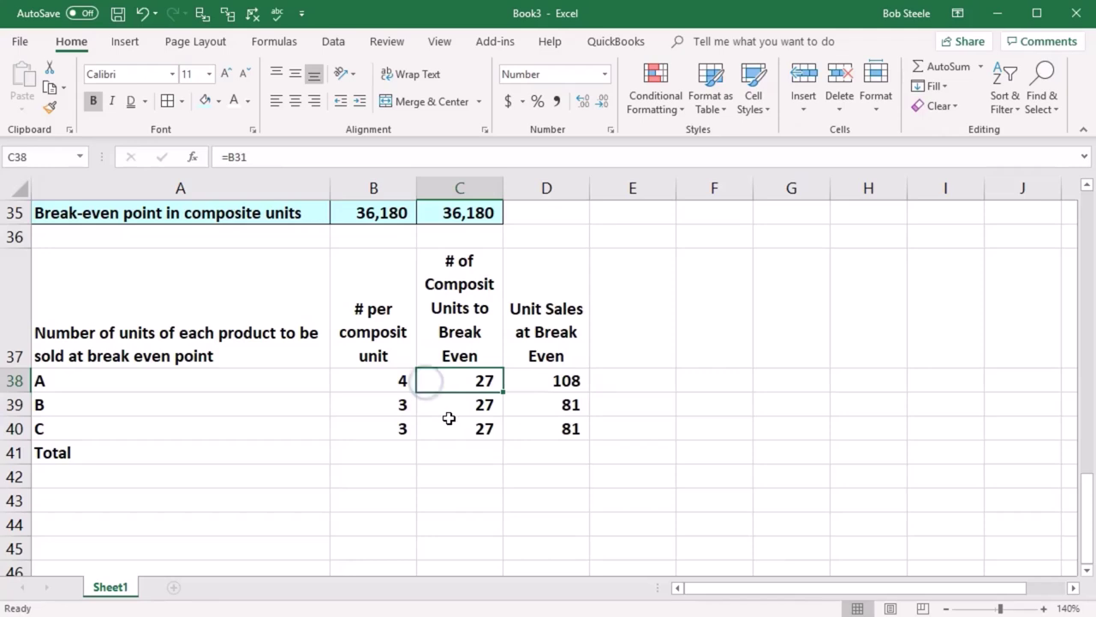
click(449, 416)
key(Up)
key(Left)
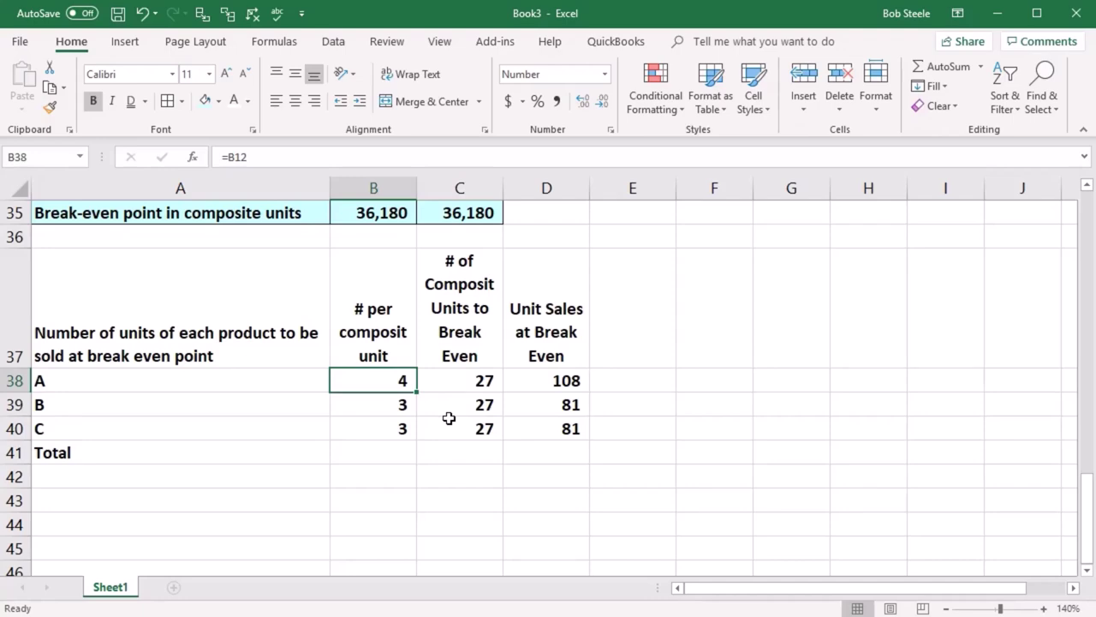
scroll(449, 417, up, 9)
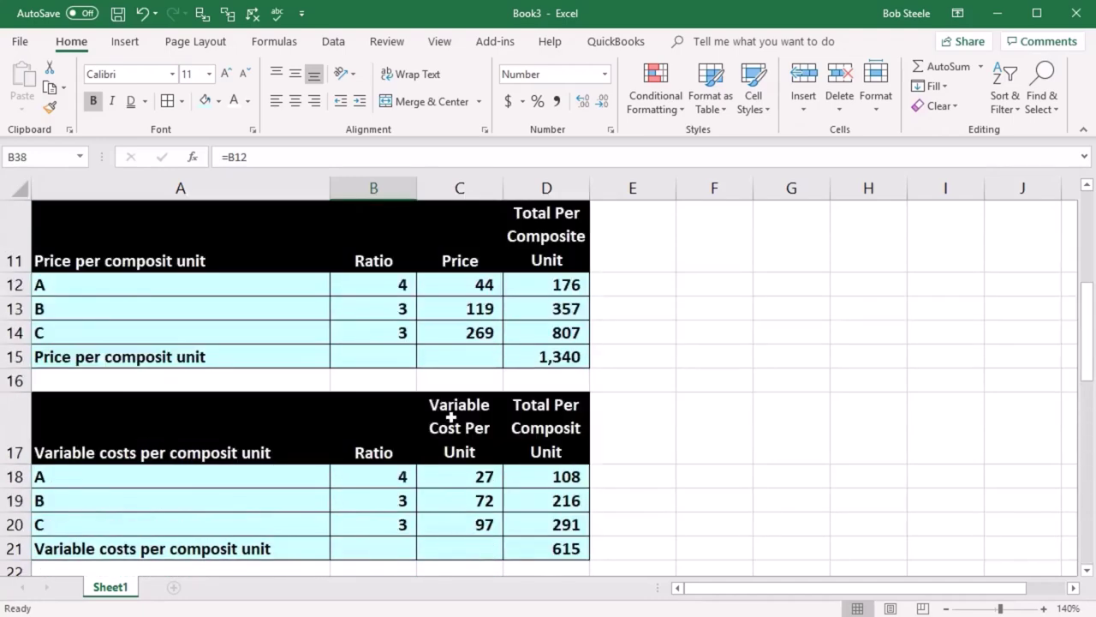
scroll(451, 417, up, 2)
click(465, 286)
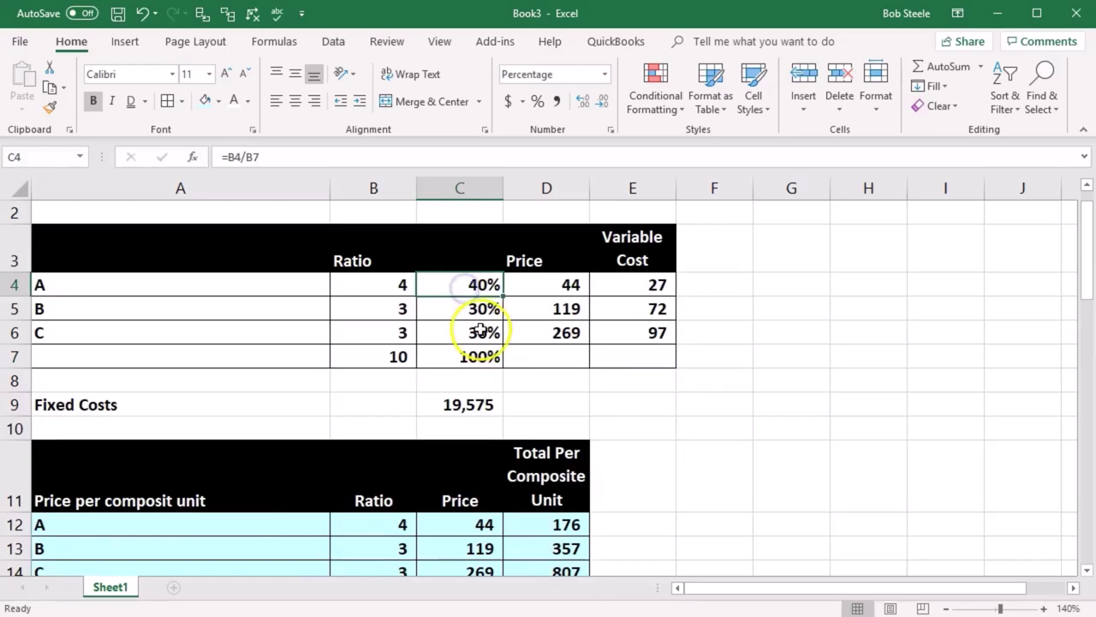
click(479, 314)
click(480, 340)
scroll(475, 377, down, 10)
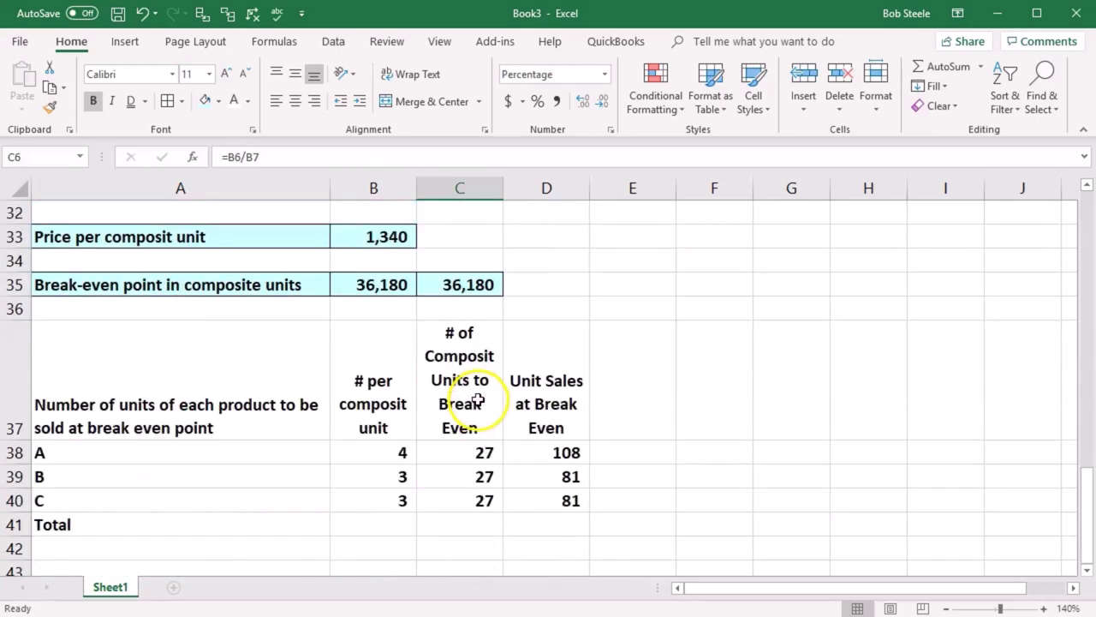
- Total the unit sales of products A, B and C in D41 with a SUM of D38:D40
drag(401, 455, 399, 499)
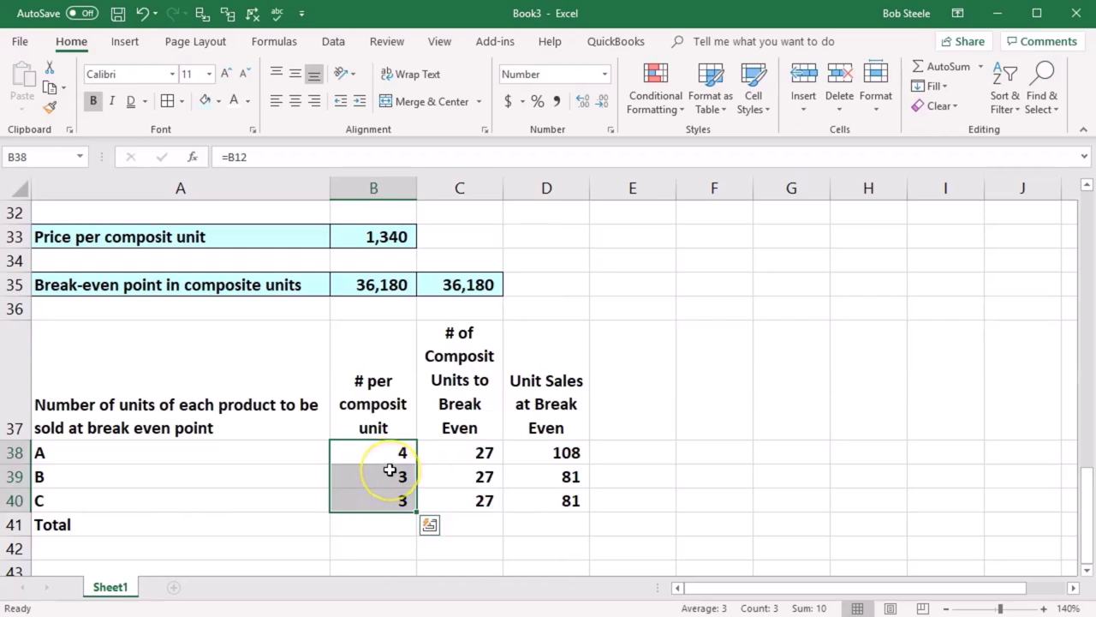
click(469, 449)
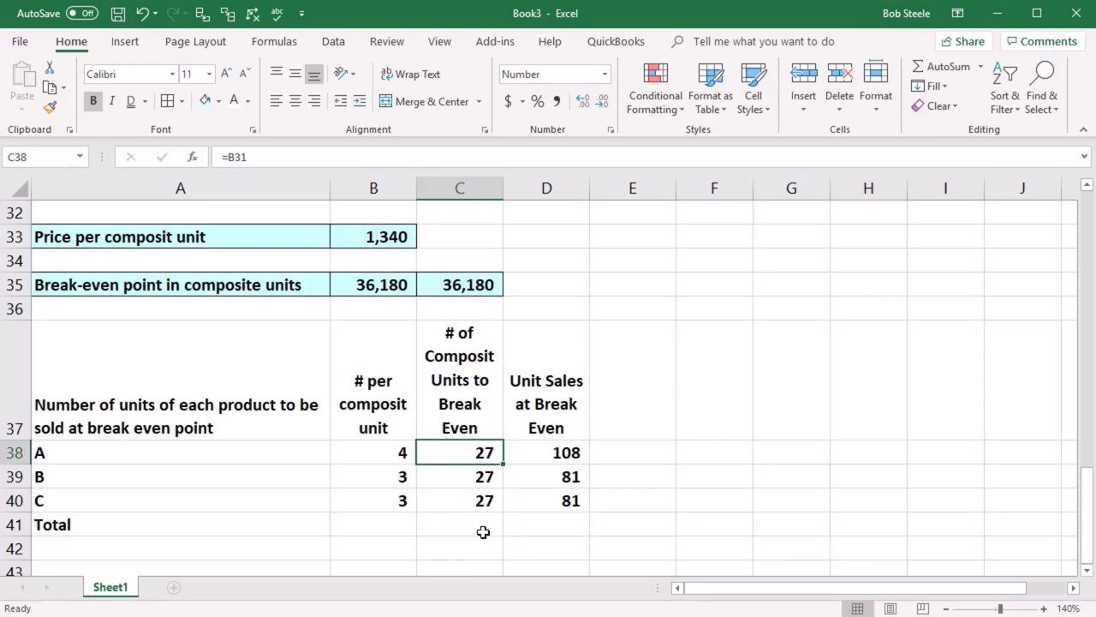
click(546, 476)
click(543, 500)
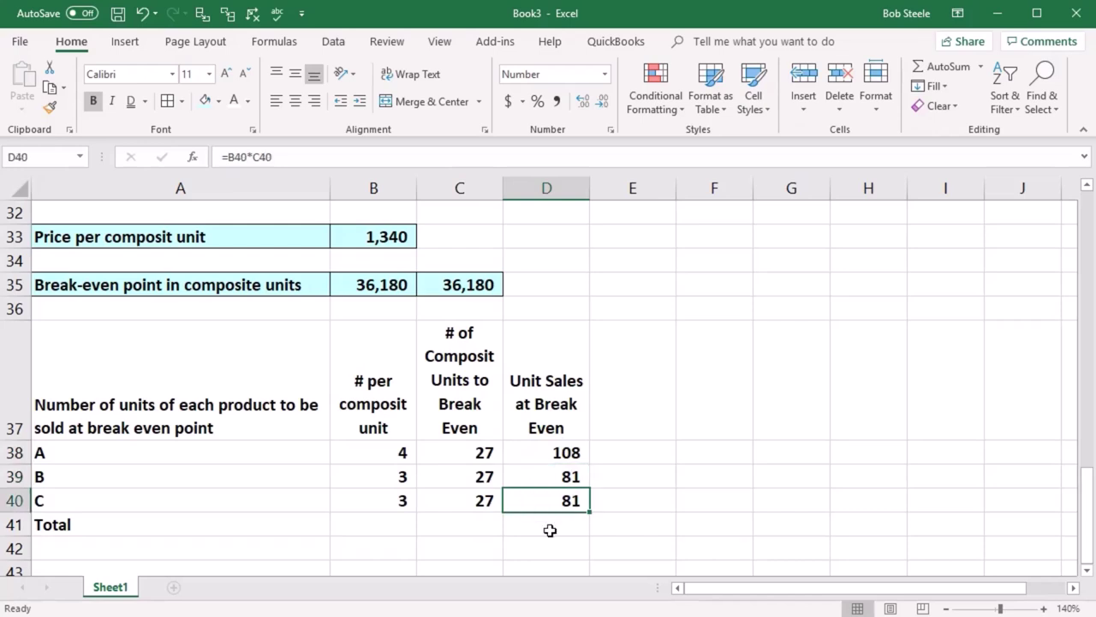
click(549, 528)
text(=sum()
key(Up)
key(shift+Up)
key(shift+Up)
key(shift+Up)
key(shift+Down)
key(Return)
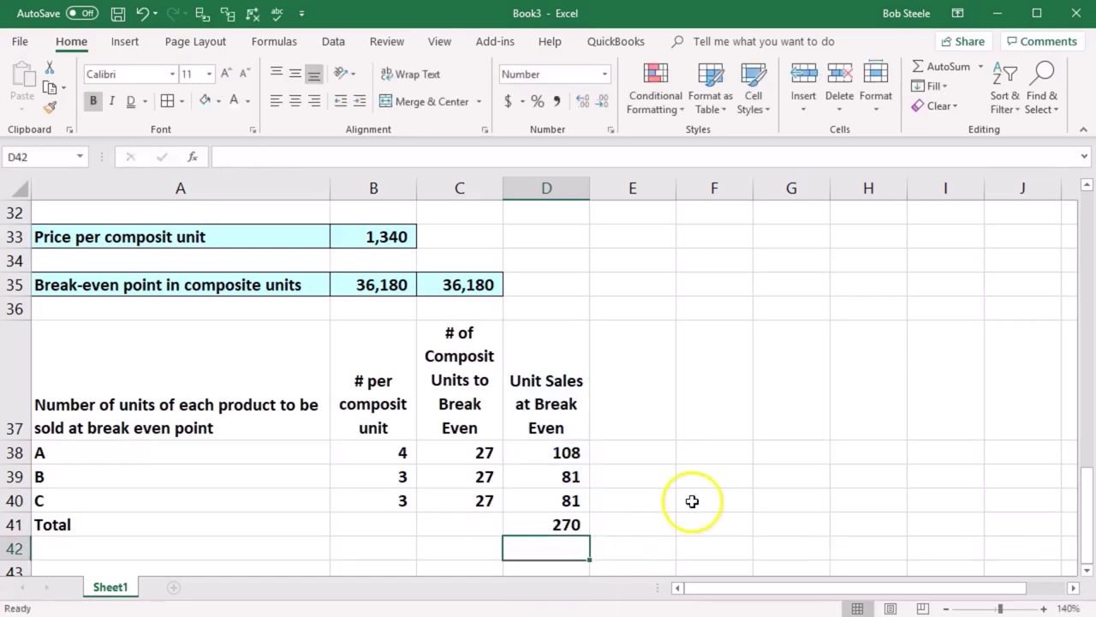
scroll(692, 501, up, 1)
scroll(692, 501, down, 1)
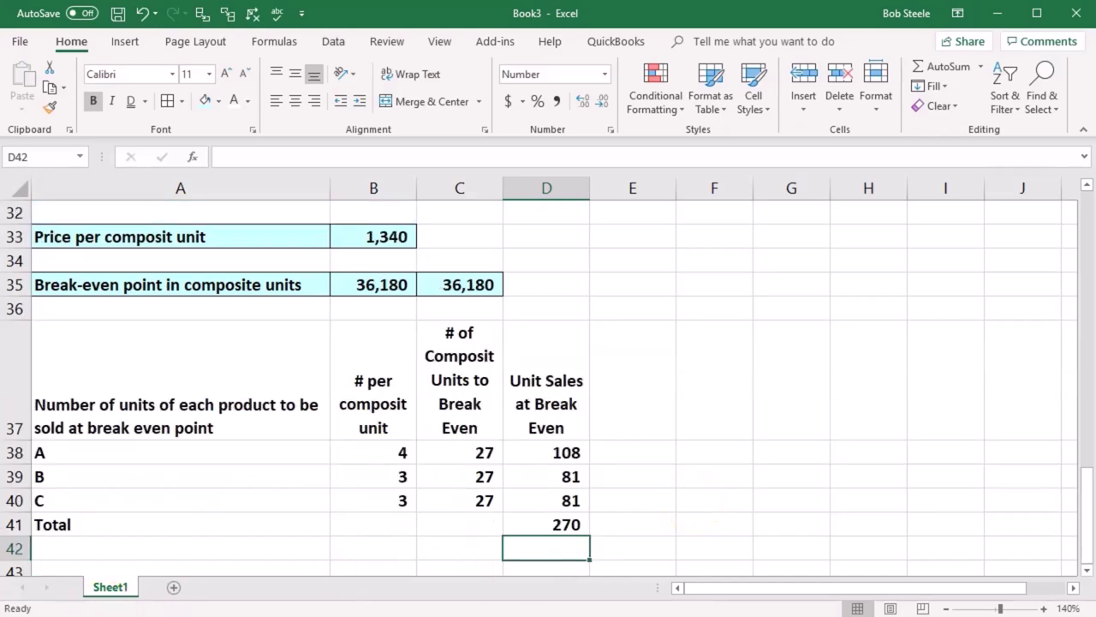
- Calculate product C's share of total unit sales in E40 as =D40/D41
click(478, 454)
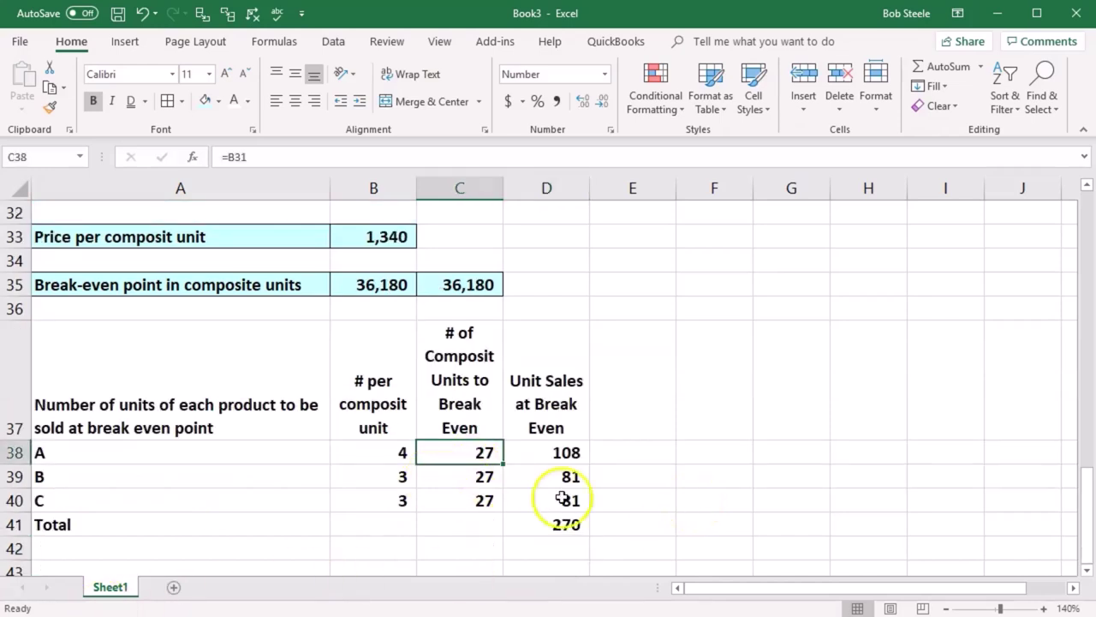
click(605, 505)
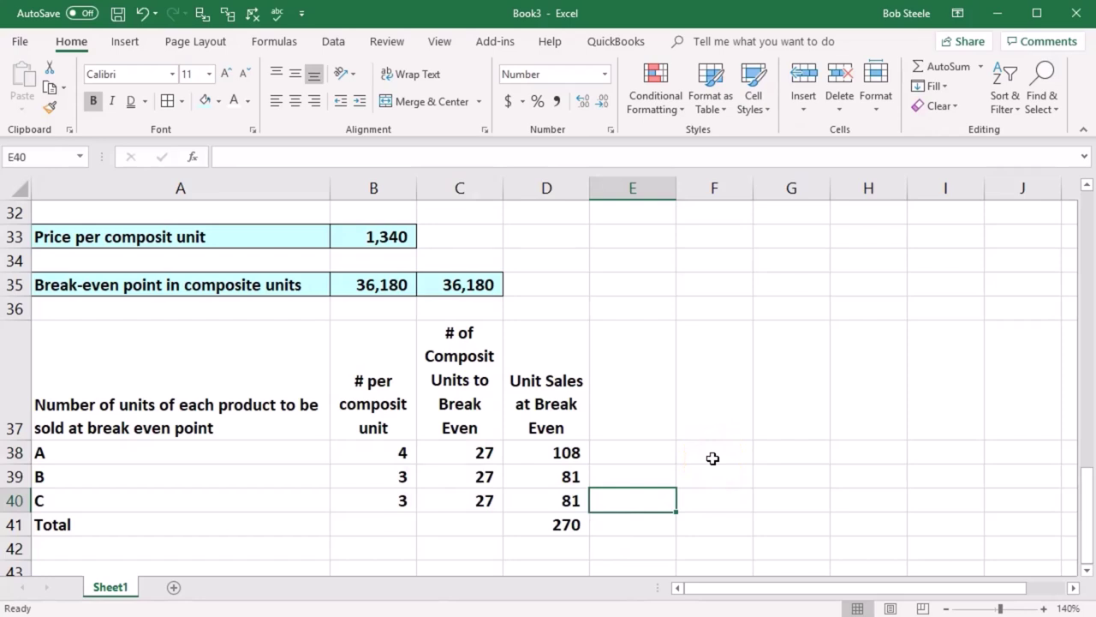
text(=)
key(Left)
text(/)
key(Down)
key(Return)
- Calculate product B's share of total unit sales in E39 as =D39/D41
key(Up)
key(Up)
text(=)
key(Left)
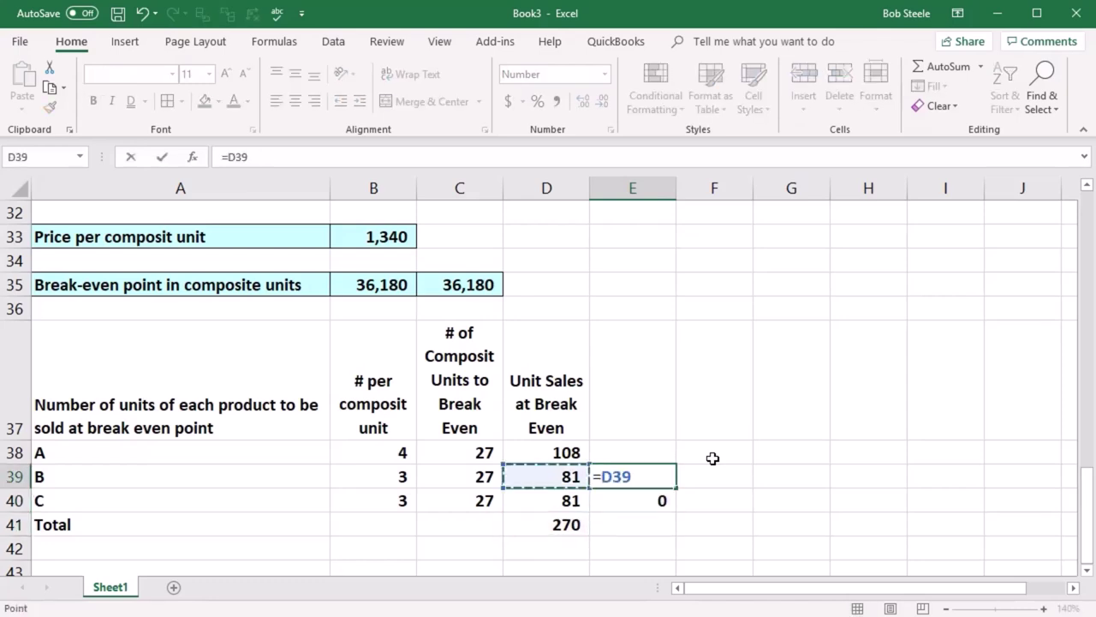
text(/)
key(Down)
key(Left)
key(Down)
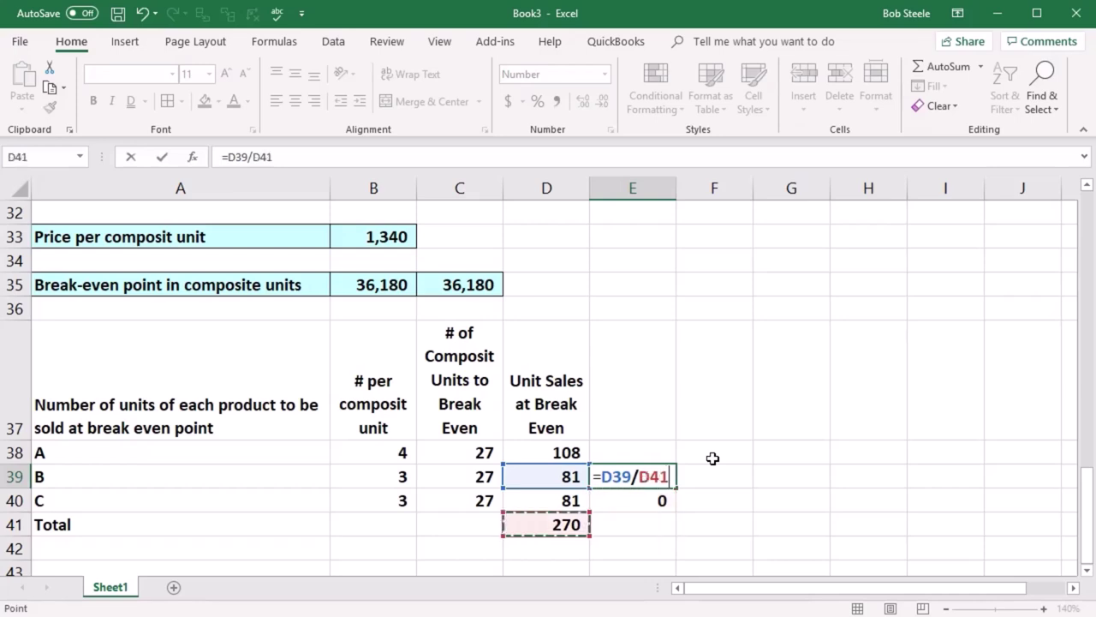
key(Return)
- Calculate product A's share of total unit sales in E38 as =D38/D41
key(Up)
key(Up)
text(=)
key(Left)
text(/)
key(Down)
key(Down)
key(Down)
key(Left)
key(Return)
- Format the product shares in E38:E40 as percentages and check the three cells
drag(670, 454, 656, 496)
click(536, 102)
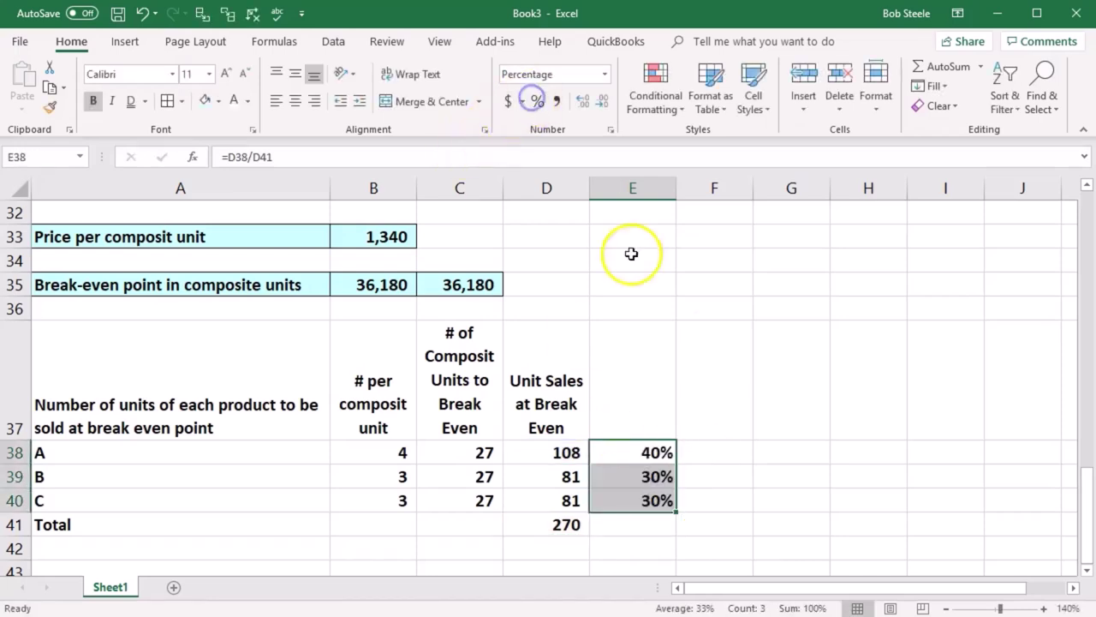
click(656, 452)
key(Down)
key(Down)
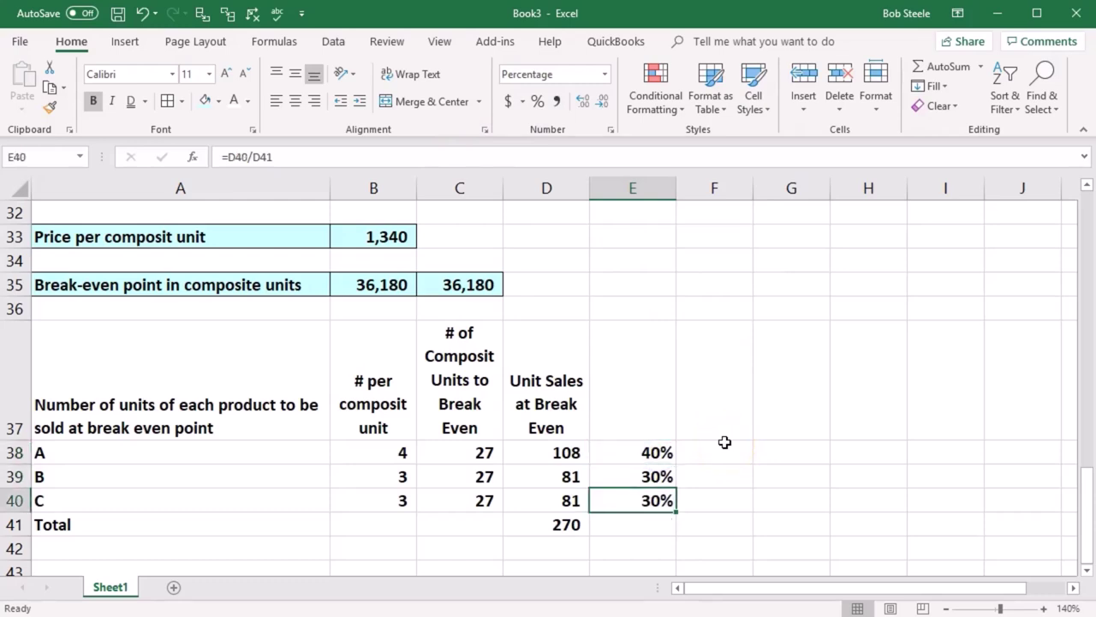
- Fill the product and total rows A38:D41 with light blue and add borders around all cells
drag(178, 454, 520, 523)
click(202, 101)
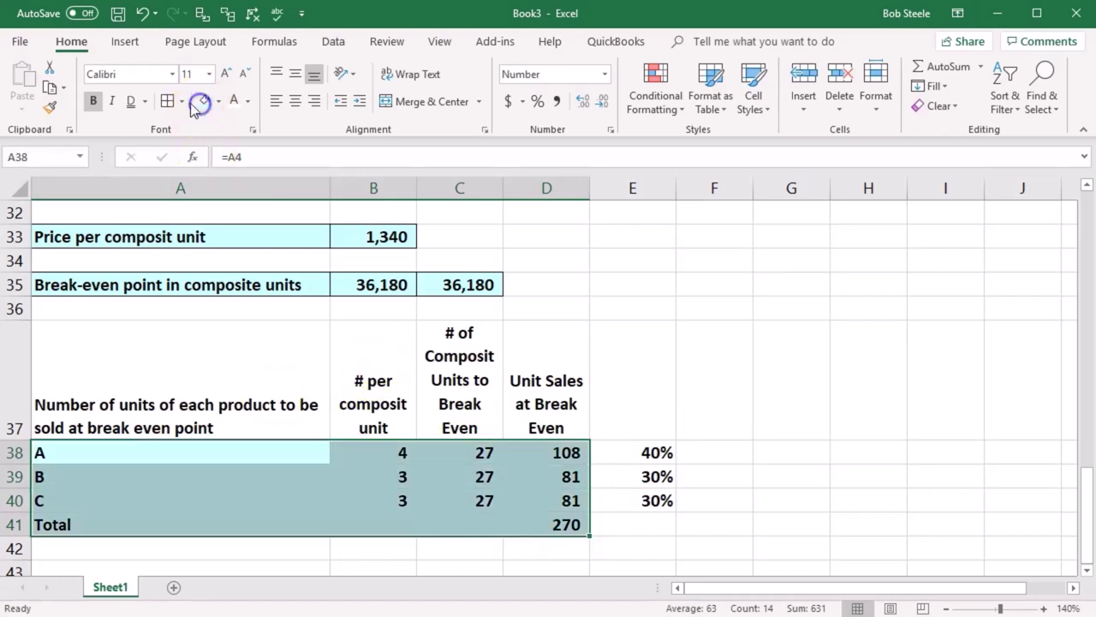
click(167, 101)
- Format the heading row A37:D37 with a black fill and white text
drag(232, 435, 553, 387)
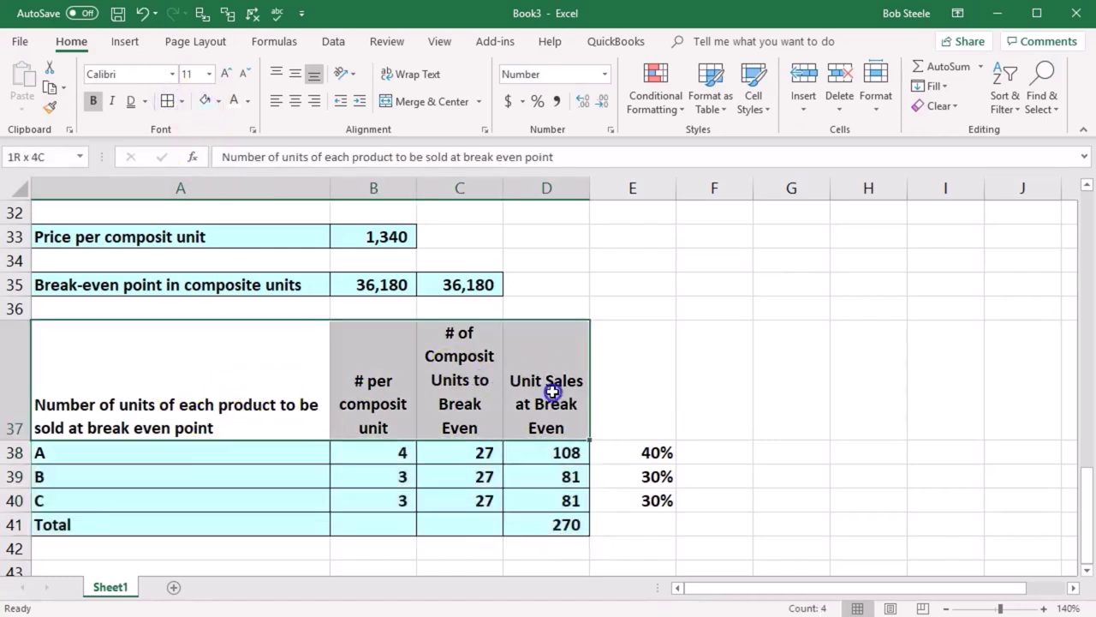
click(220, 101)
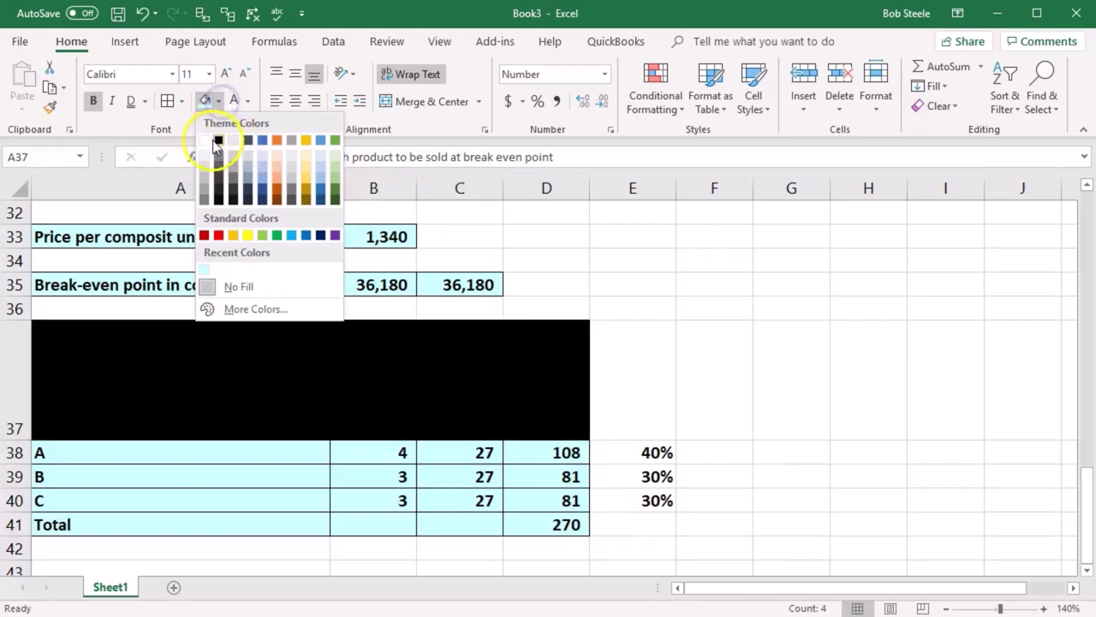
click(214, 140)
click(233, 101)
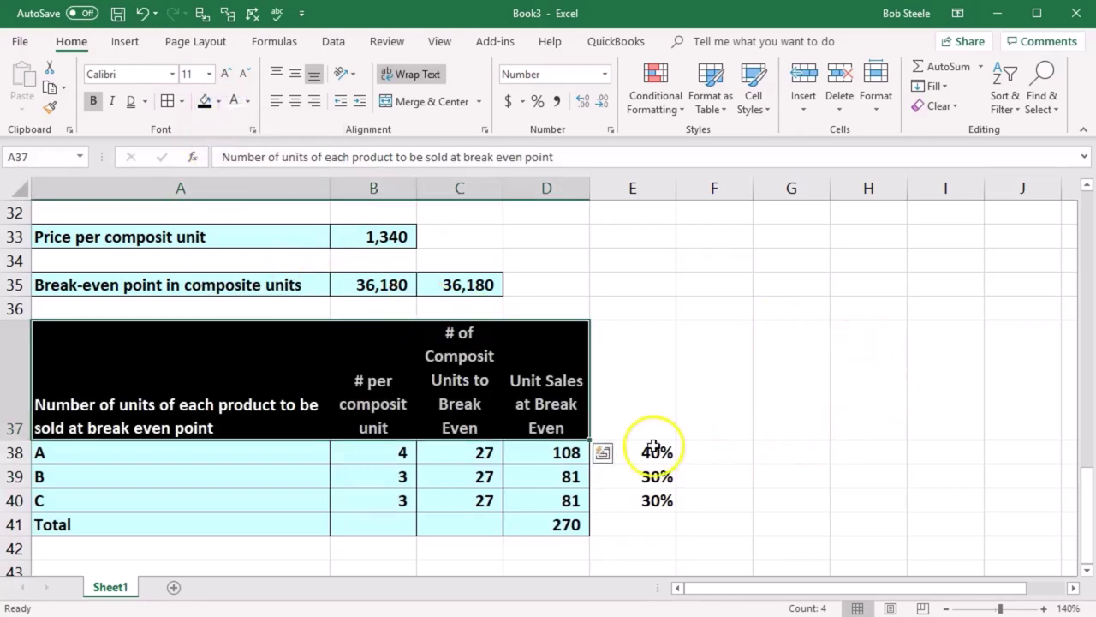
click(847, 448)
scroll(847, 447, down, 1)
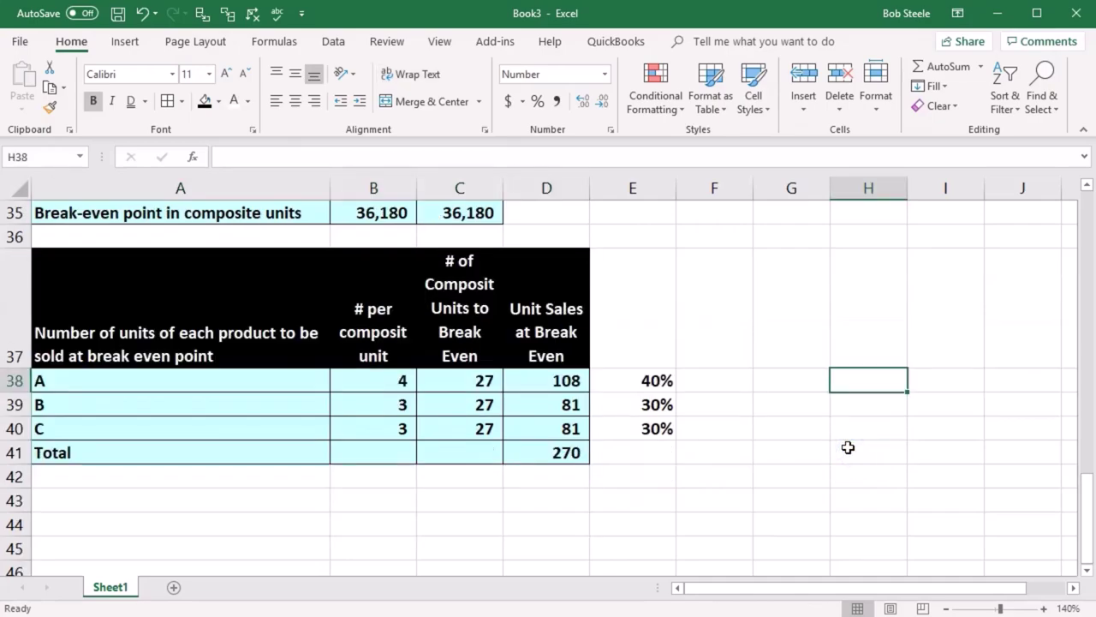
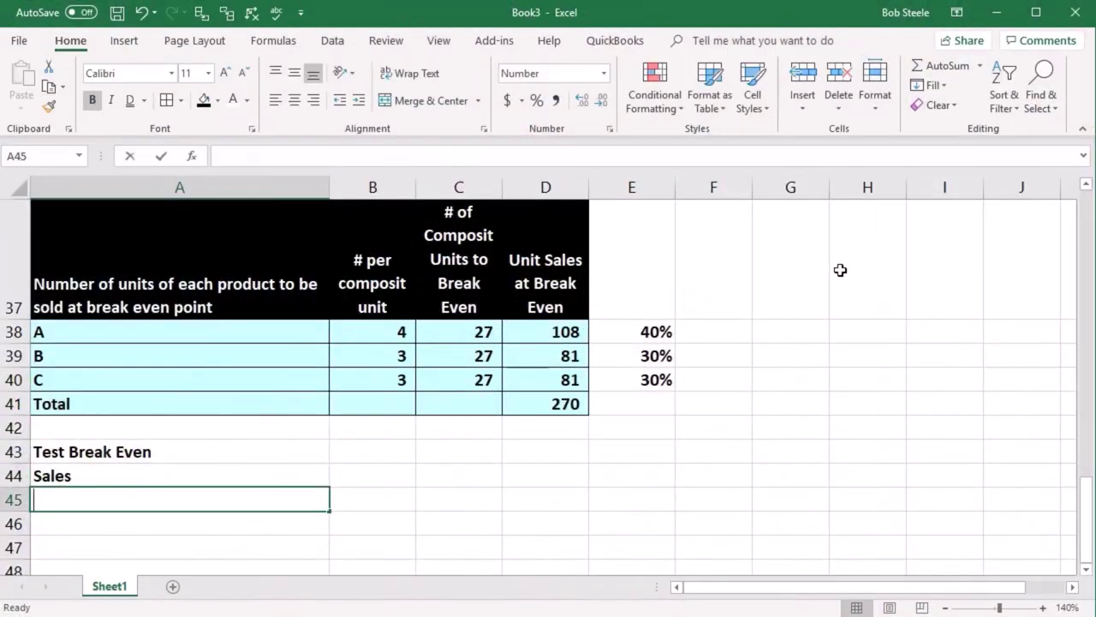
- Link the product label in A45 to A38 and fill it down through A47 below the Sales label
text(=)
click(145, 328)
key(Return)
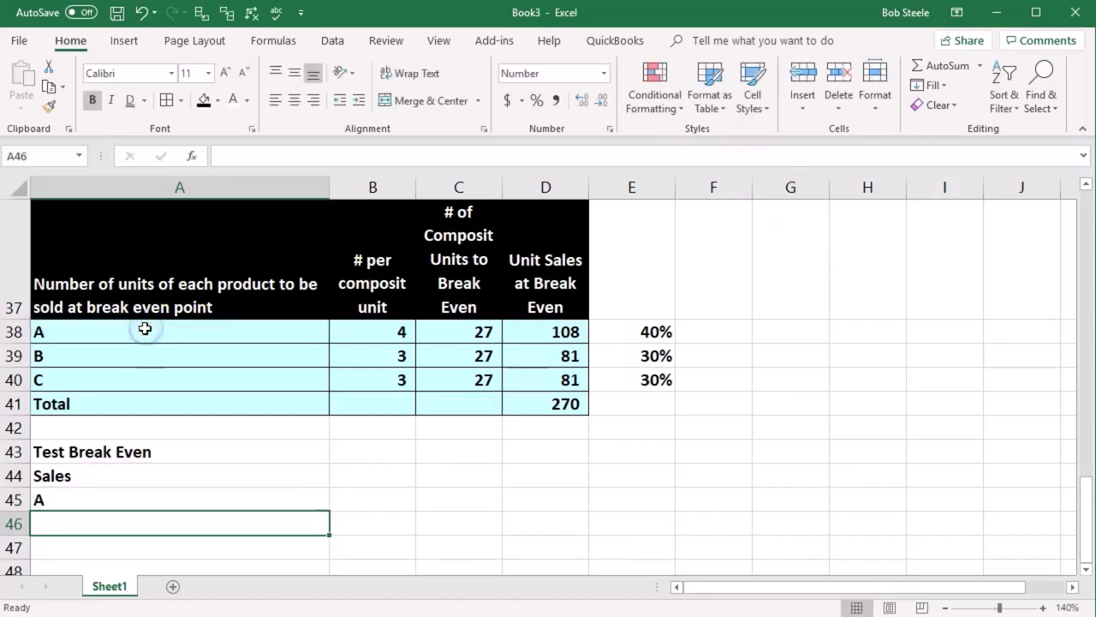
click(191, 507)
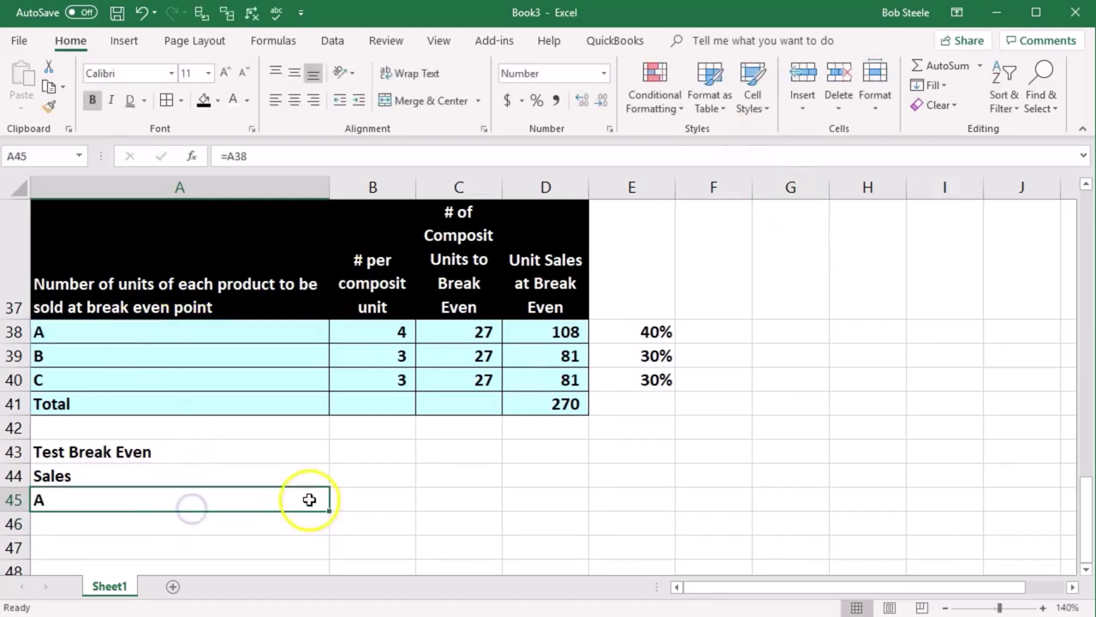
drag(329, 511, 330, 555)
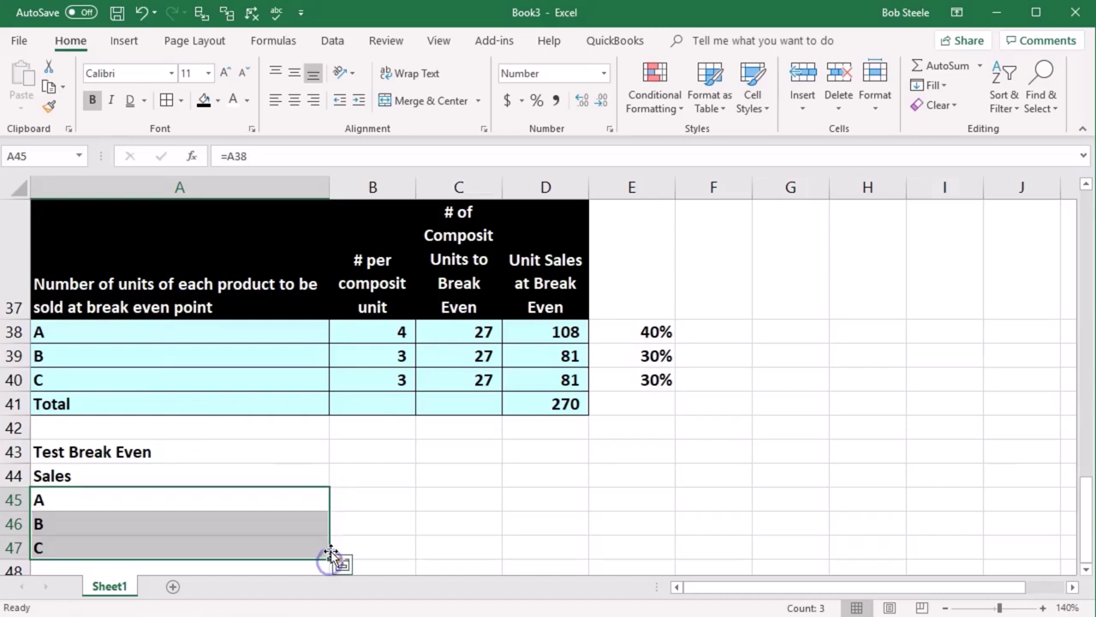
- Enter the heading "Units" in B43 of the Test Break Even section
click(367, 450)
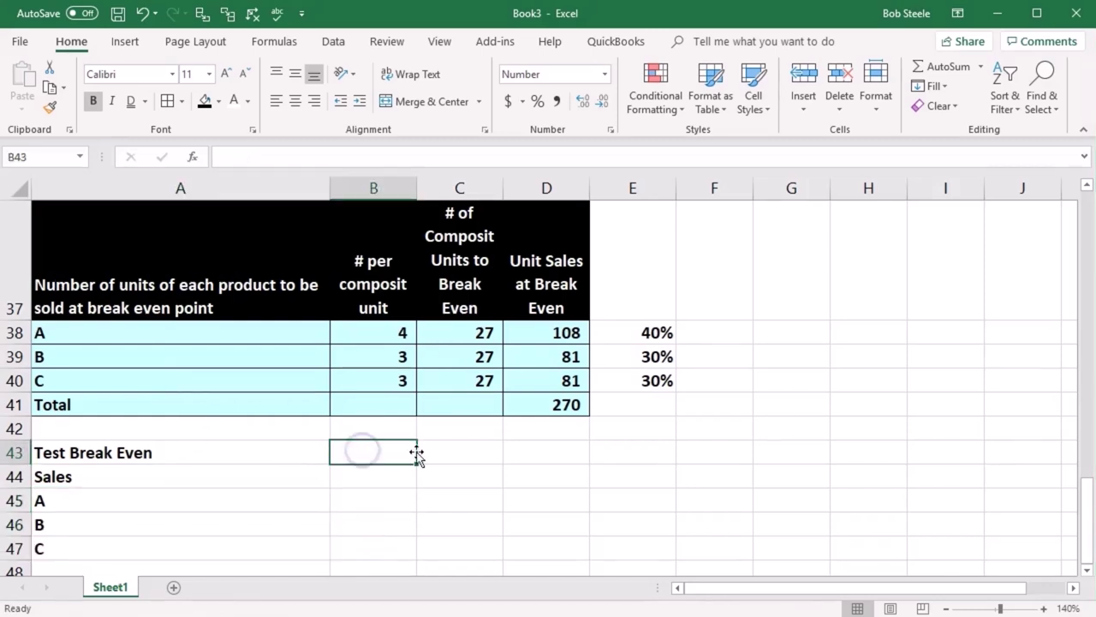
text(Units)
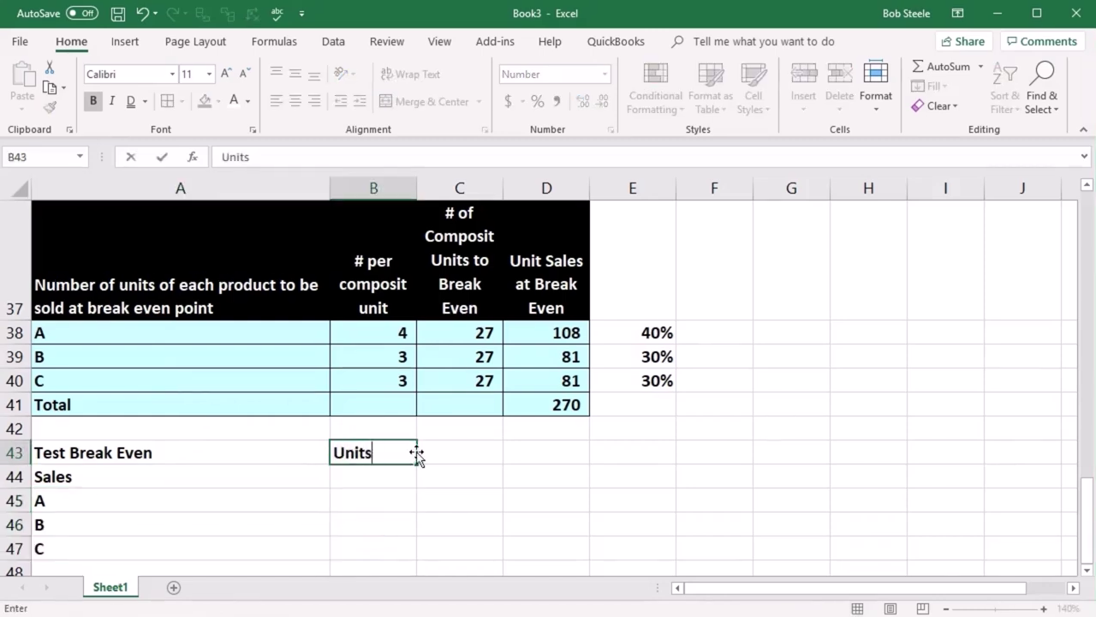
key(Return)
key(Return)
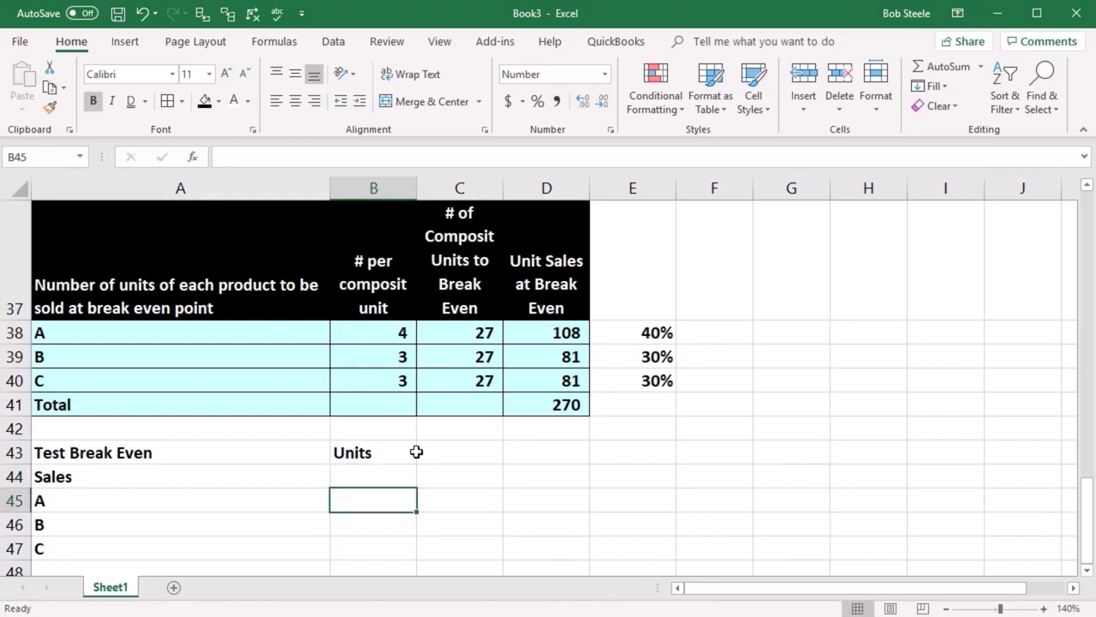
- Link product A's units in B45 to D38 and fill the formula down through B47
text(=)
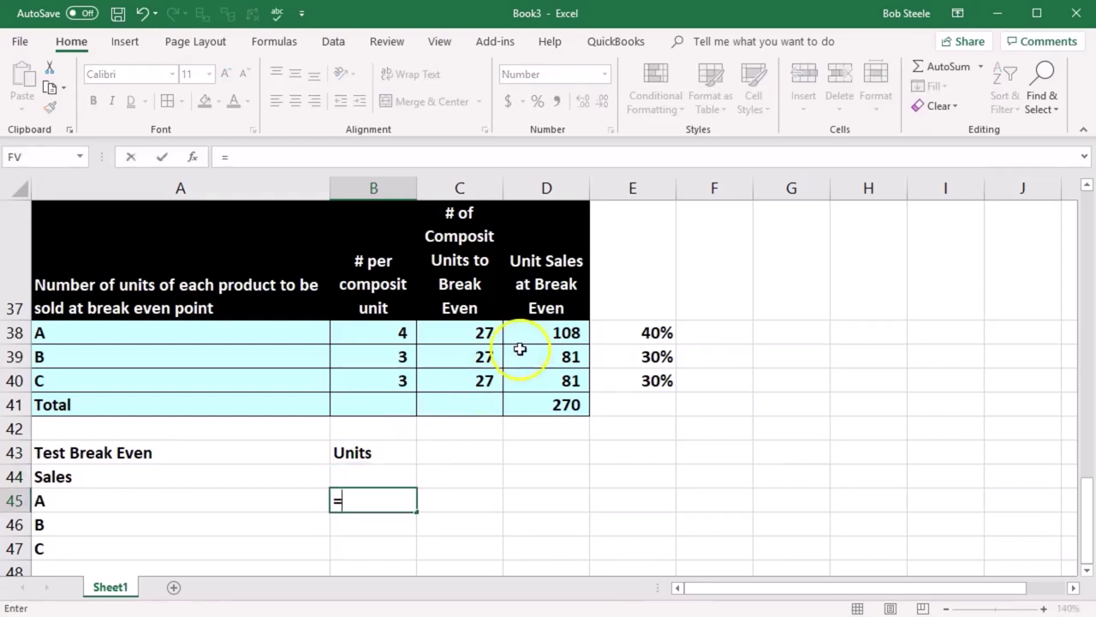
click(543, 336)
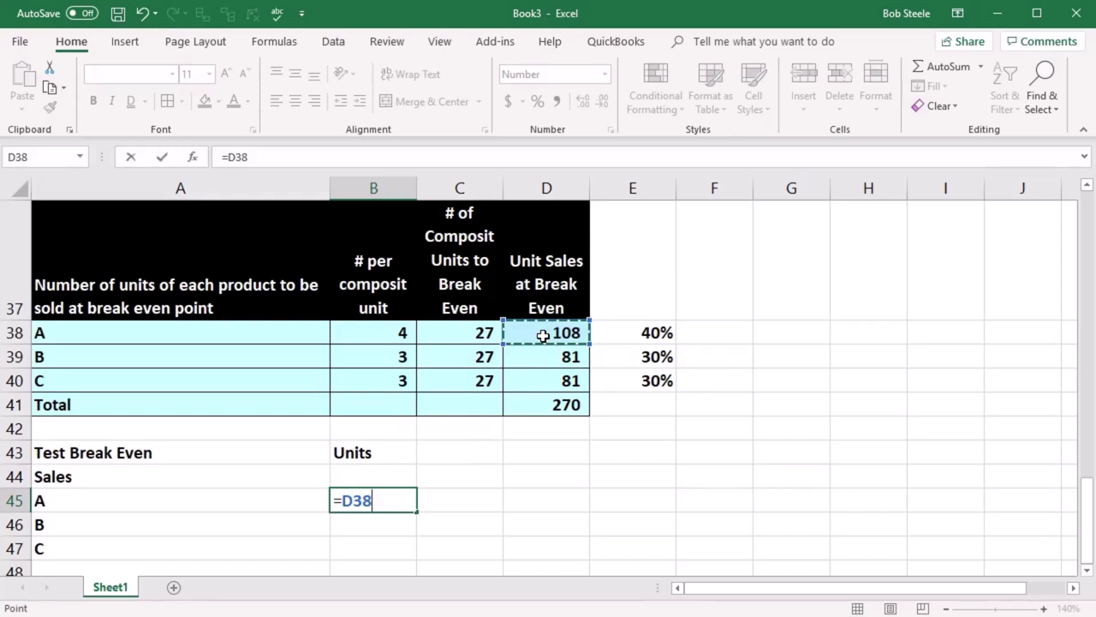
key(Return)
click(406, 500)
scroll(409, 500, down, 1)
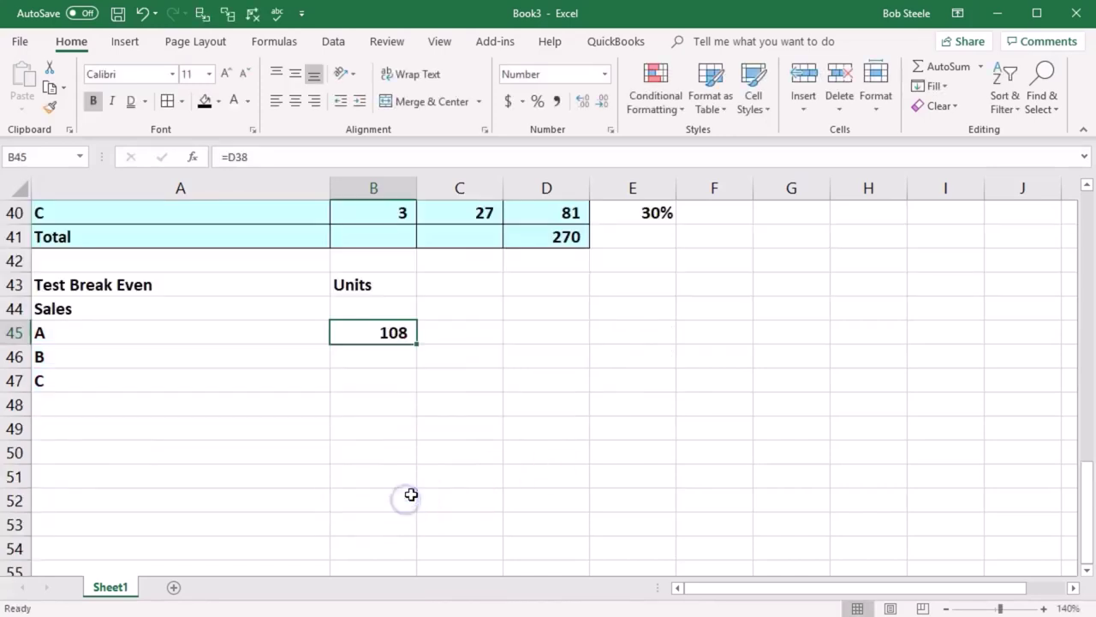
drag(418, 344, 415, 385)
scroll(497, 412, up, 1)
- Enter the heading "Sales Price" in C43
click(440, 458)
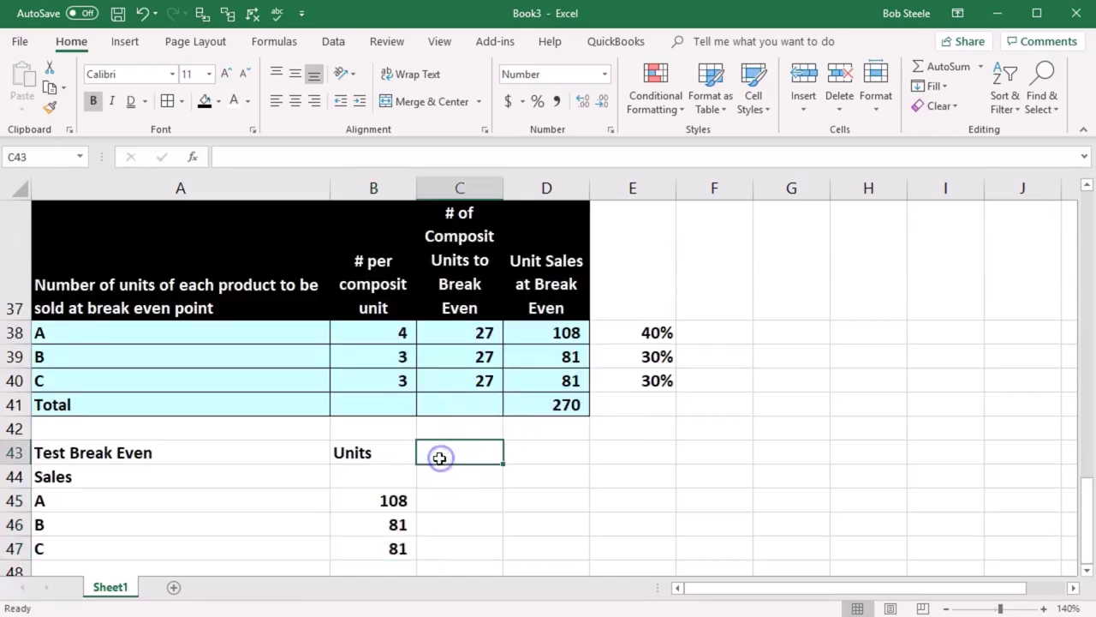
text(Sales Price)
key(Return)
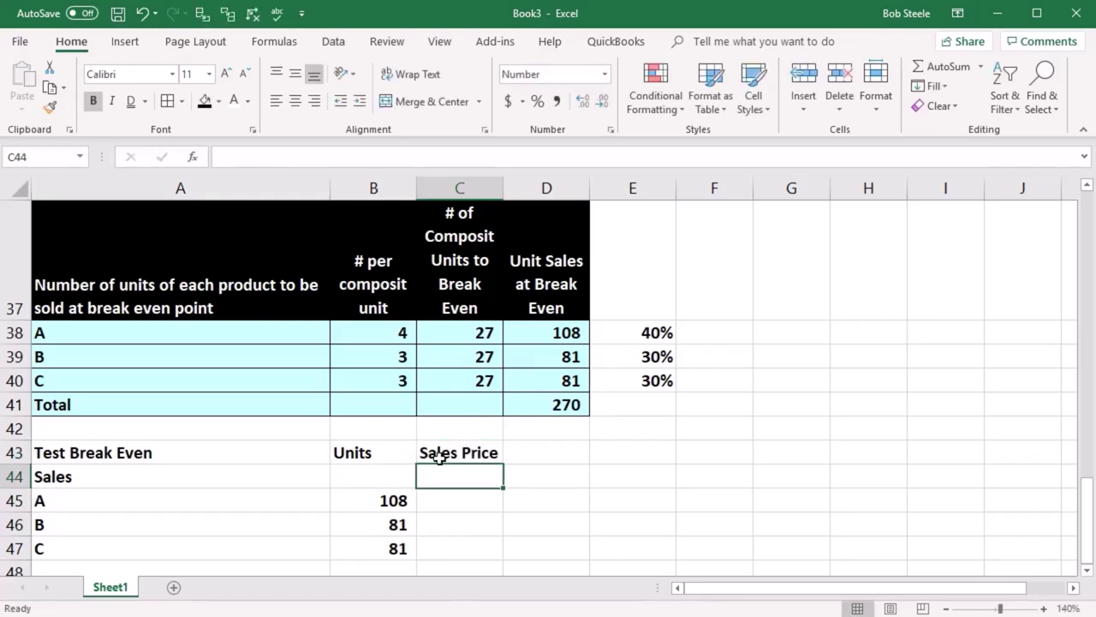
- Link product A's sales price in C45 to D4 and fill the formula down through C47
key(Down)
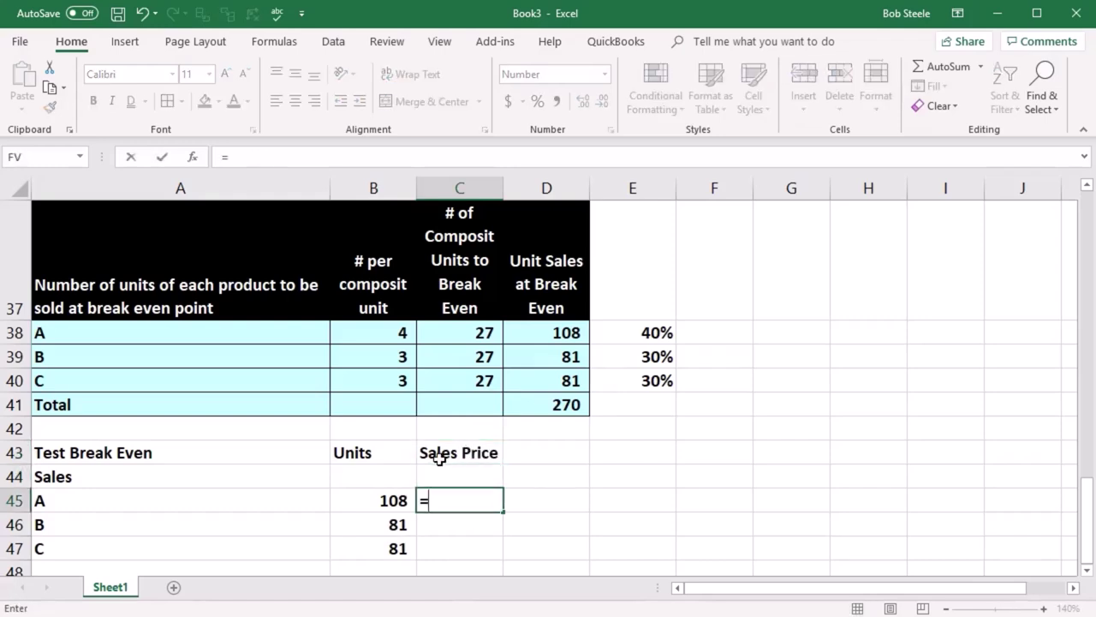
scroll(438, 458, up, 12)
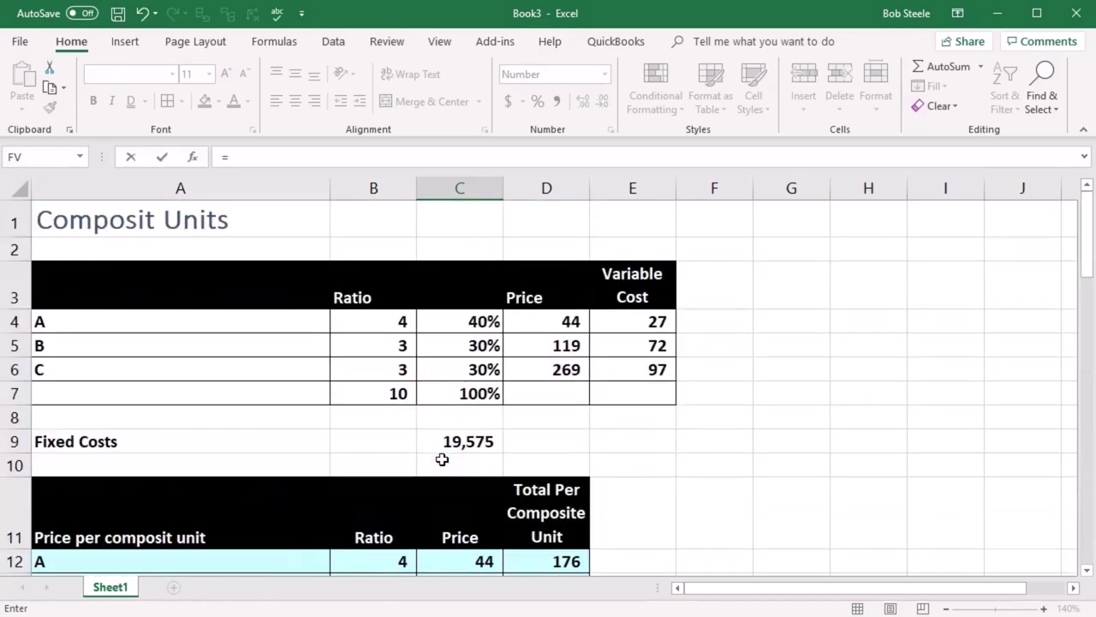
click(543, 322)
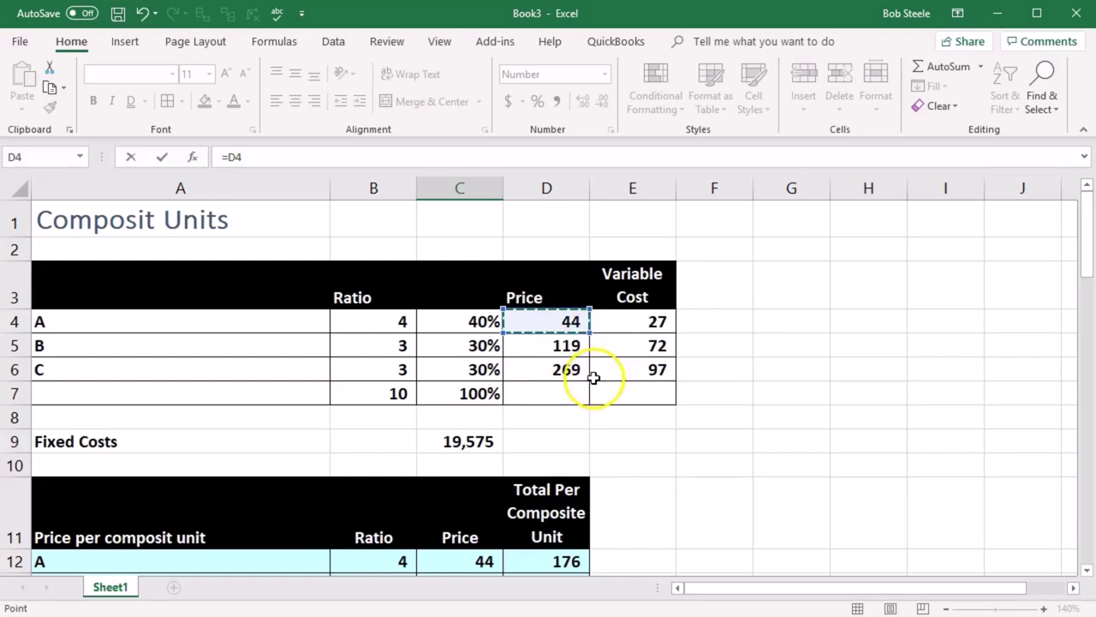
key(Return)
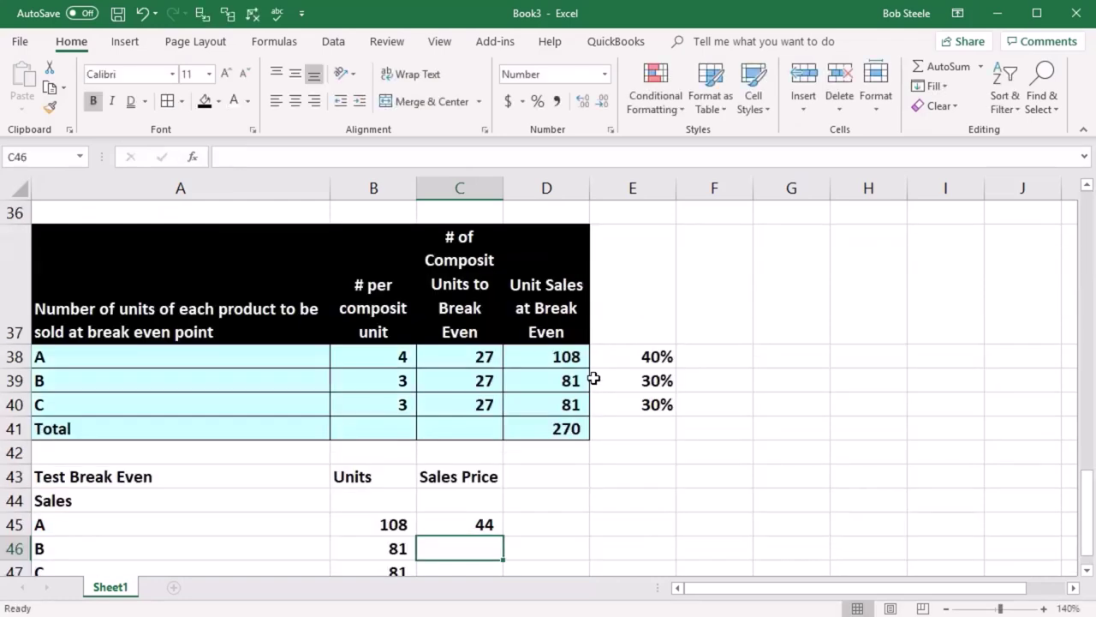
scroll(592, 376, down, 2)
click(484, 286)
drag(503, 299, 499, 334)
- Calculate product A's sales in D45 as =B45*C45 and fill the formula down through D47
click(540, 286)
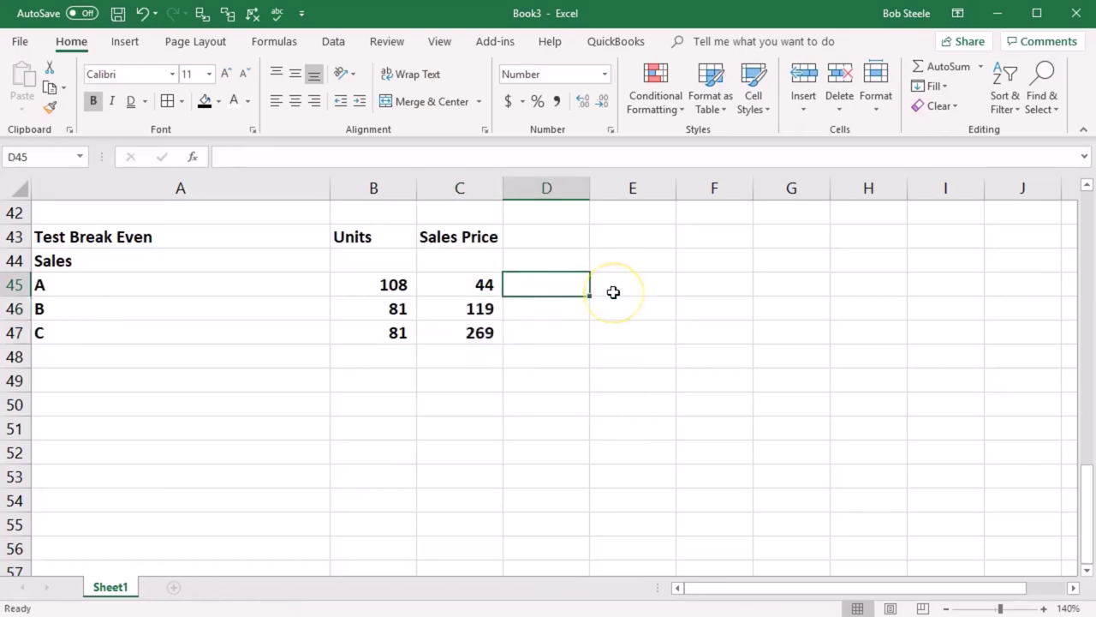
text(=)
key(Left)
key(Left)
text(*)
key(Left)
key(Return)
click(569, 286)
drag(588, 297, 594, 345)
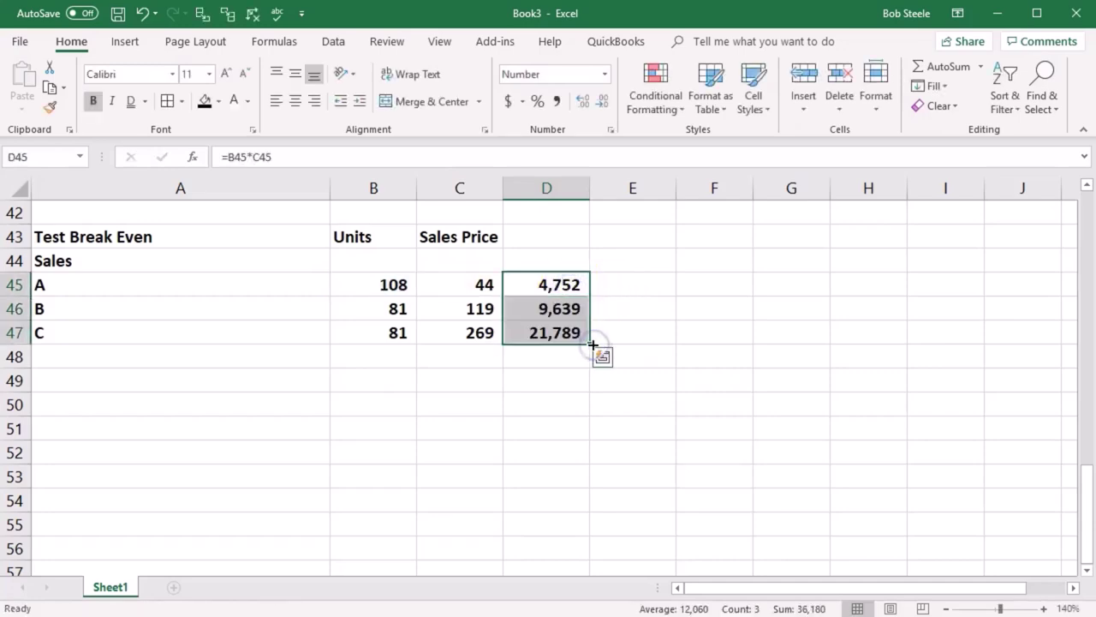
click(553, 354)
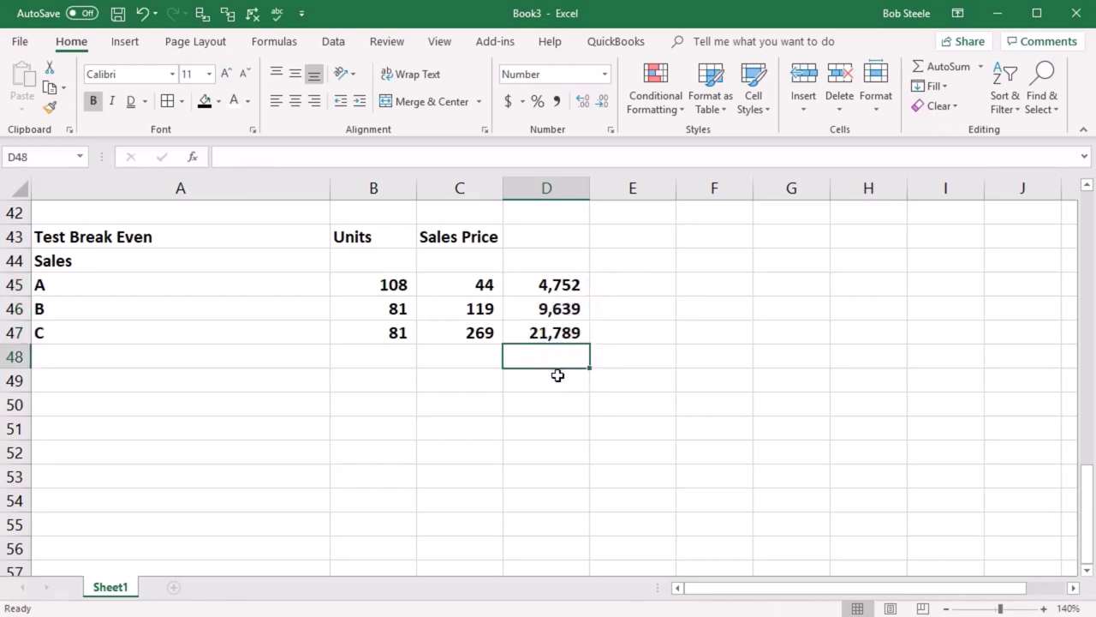
- Enter the heading "Amount" in D43
key(Up)
key(Up)
key(Up)
key(Up)
key(Up)
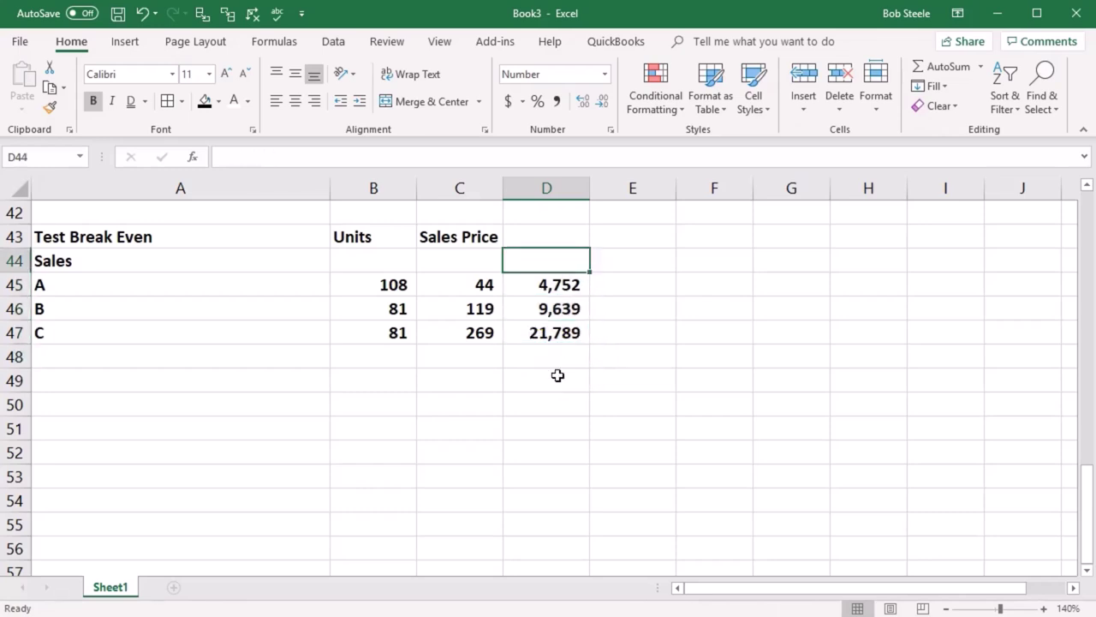
text(Amou)
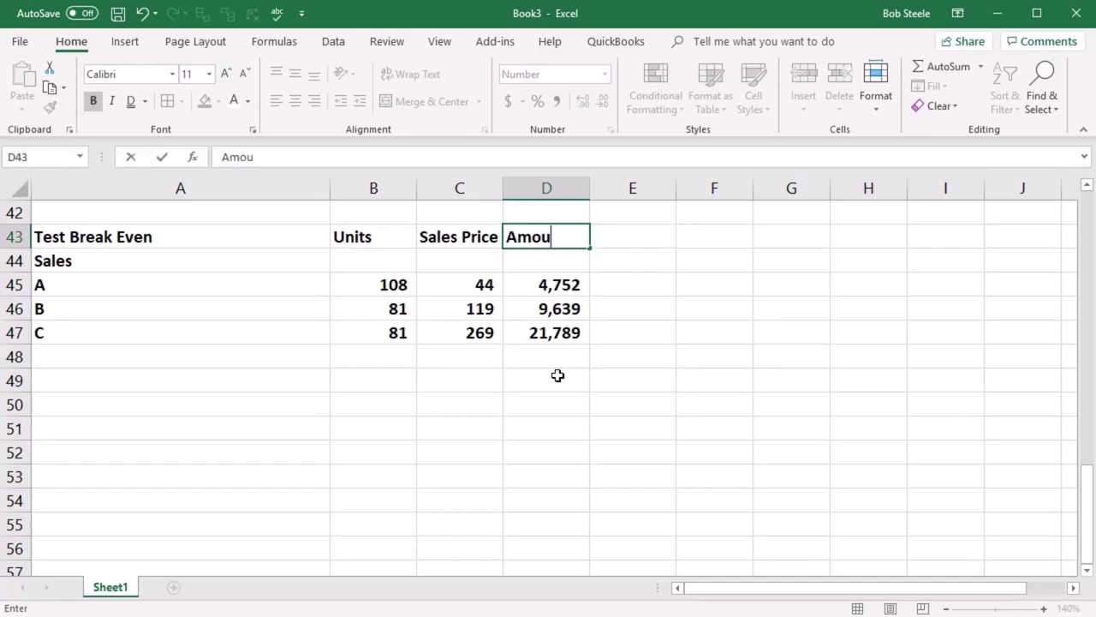
- Total the product sales in D48 with a SUM of D45:D47
key(Down)
key(Down)
key(Down)
key(Down)
key(Down)
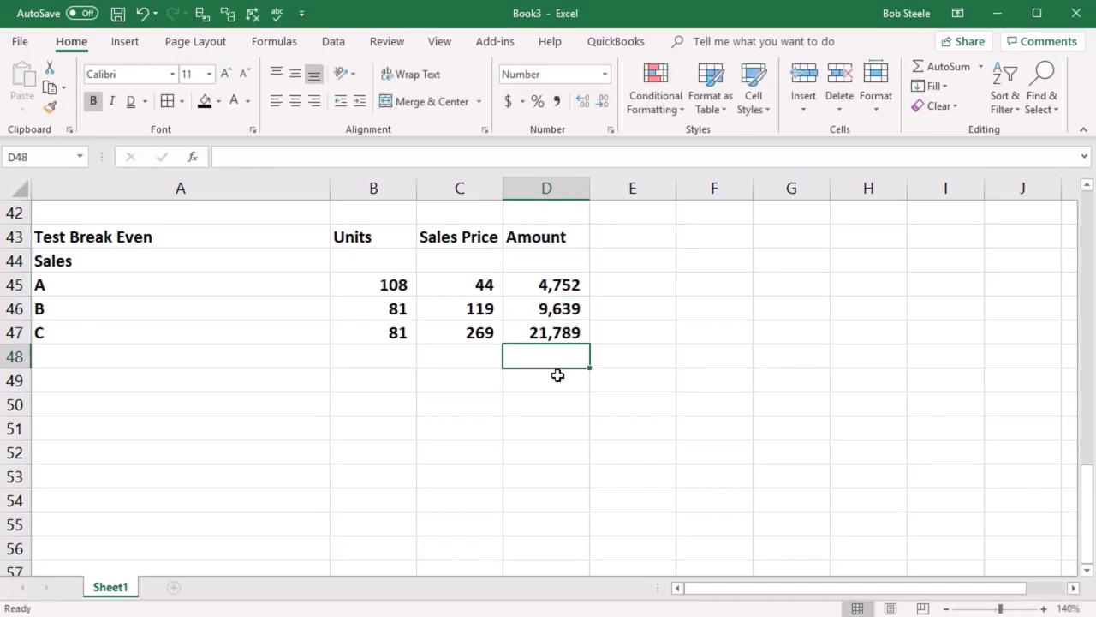
text(=sum)
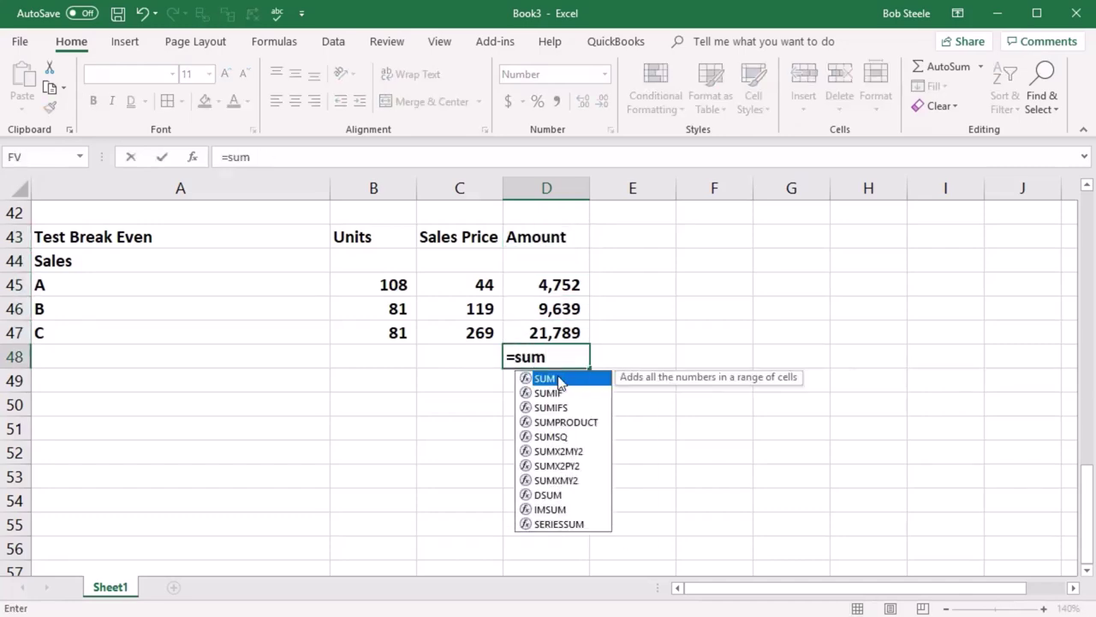
key(Escape)
text())
key(BackSpace)
text(()
key(Up)
key(shift+Up)
key(shift+Up)
key(Return)
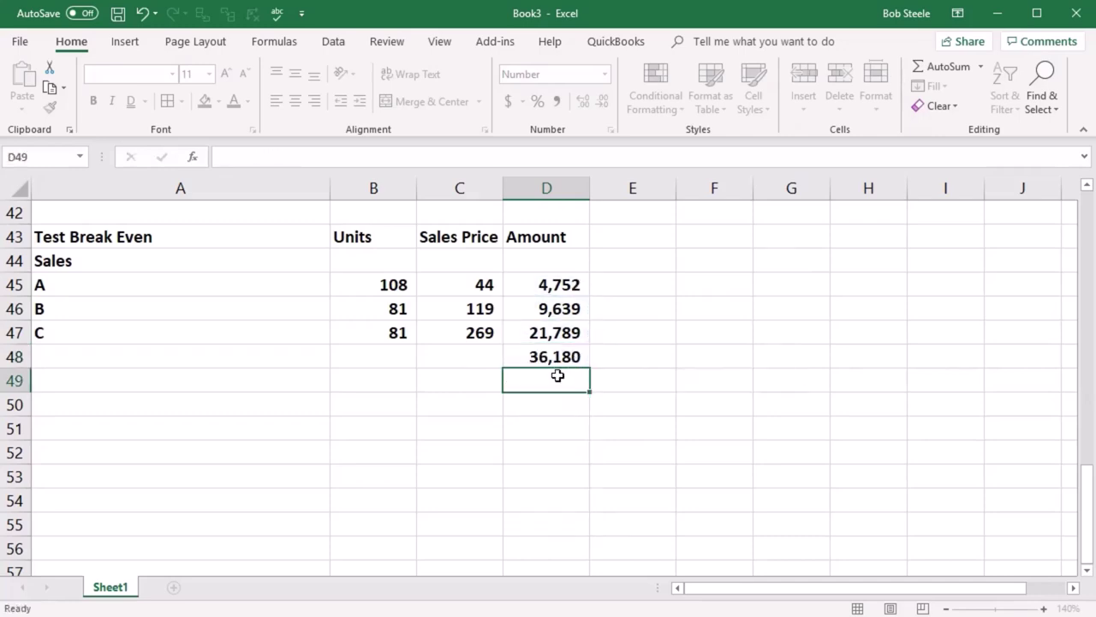
- Enter the label "Total sales" in A48
key(Left)
key(Left)
key(Left)
key(Up)
text(Tot)
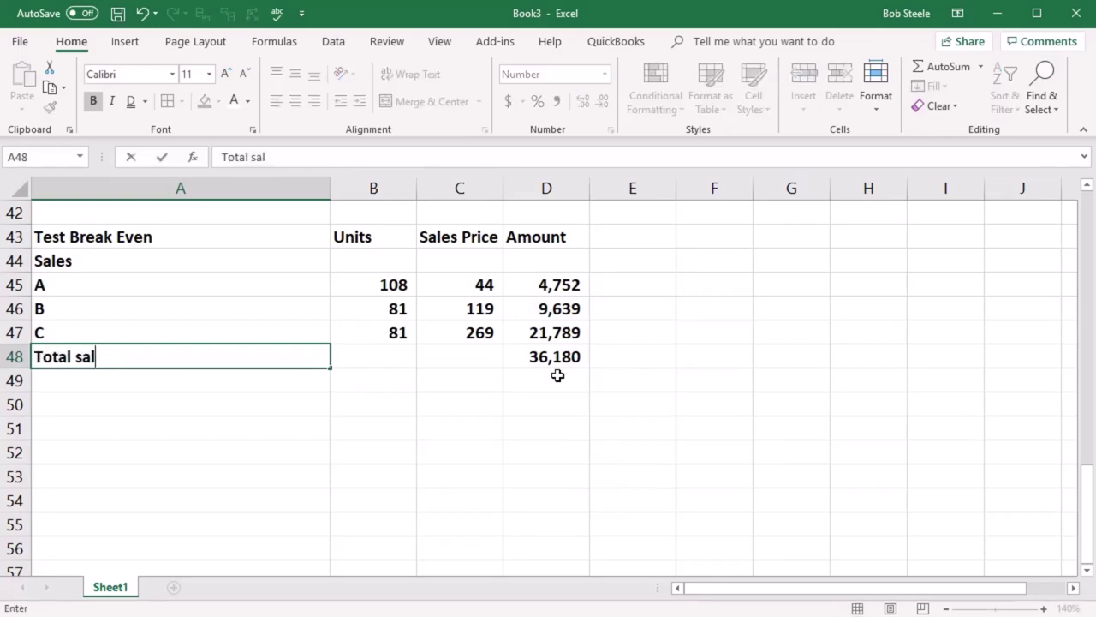
key(Return)
- Indent the labels in A45:A48 one level and the total sales label in A48 one level further
drag(127, 289, 122, 352)
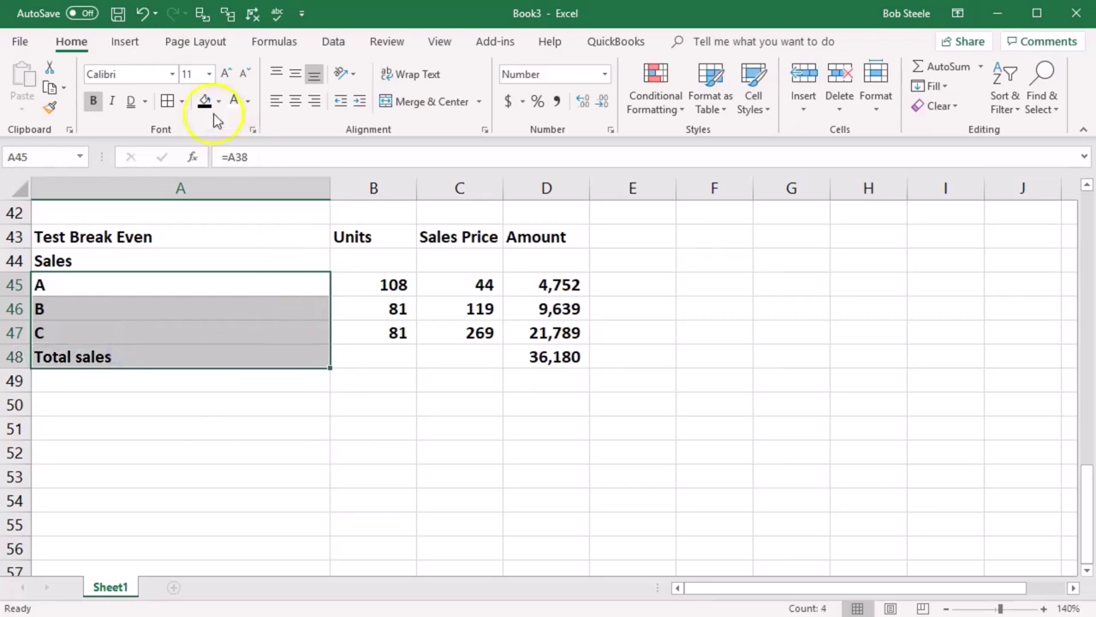
click(359, 101)
click(228, 354)
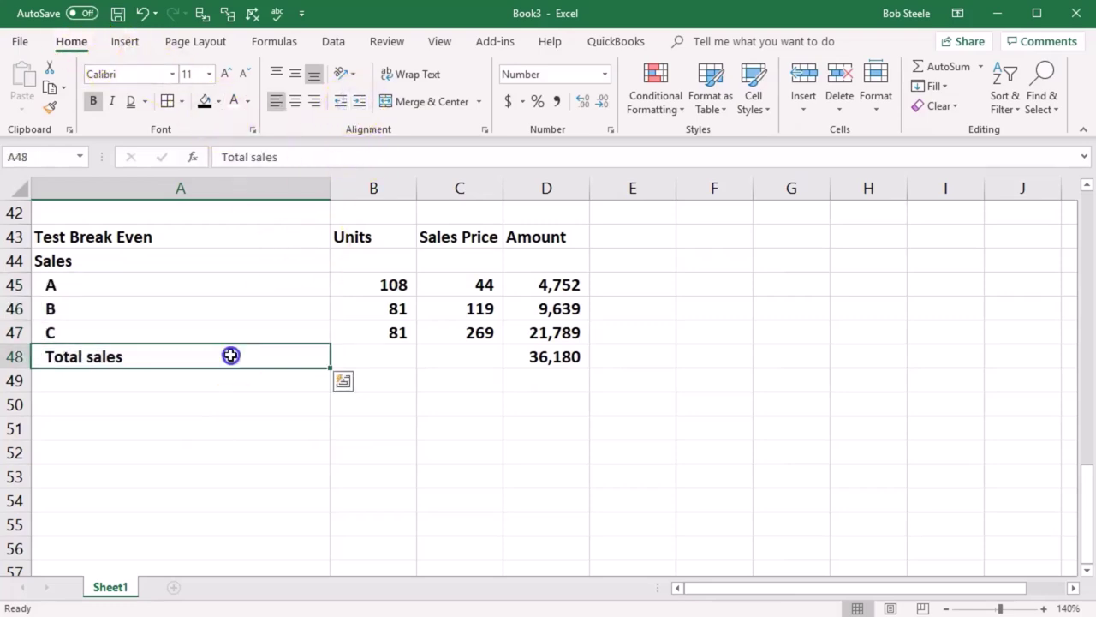
click(360, 101)
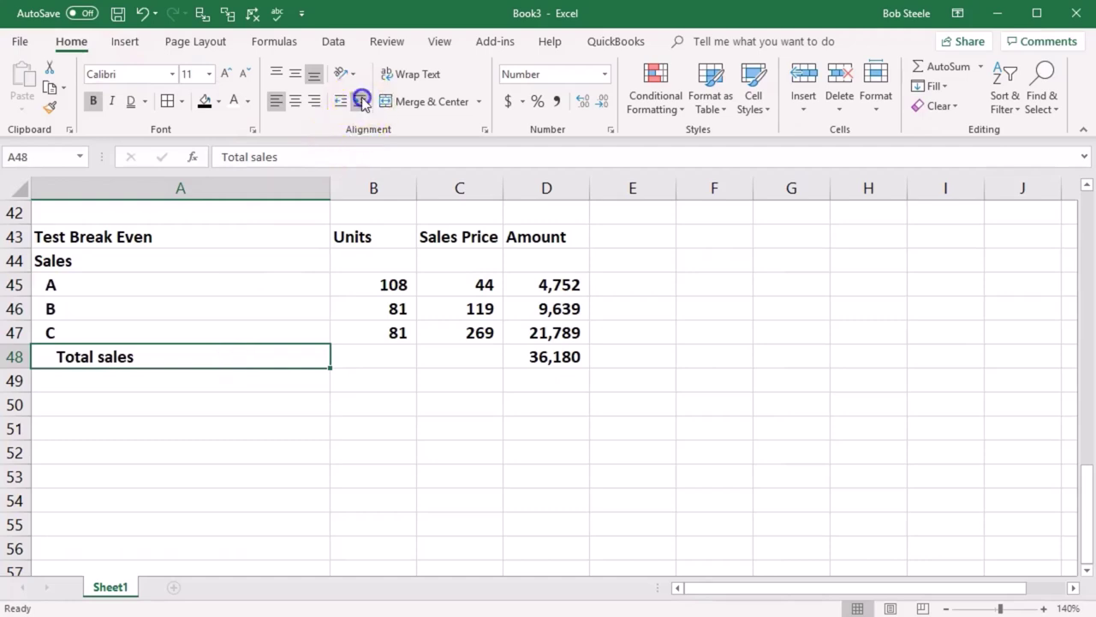
- Change the heading in A44 to "Sales:" and enter the heading "Variable Cost:" in A49
double_click(106, 264)
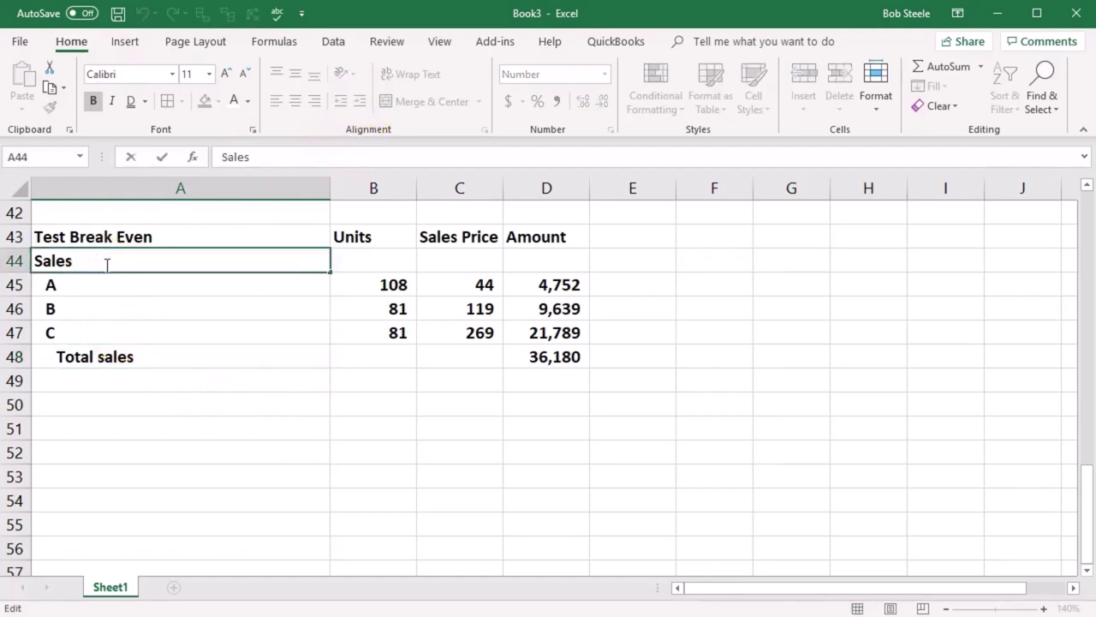
key(Return)
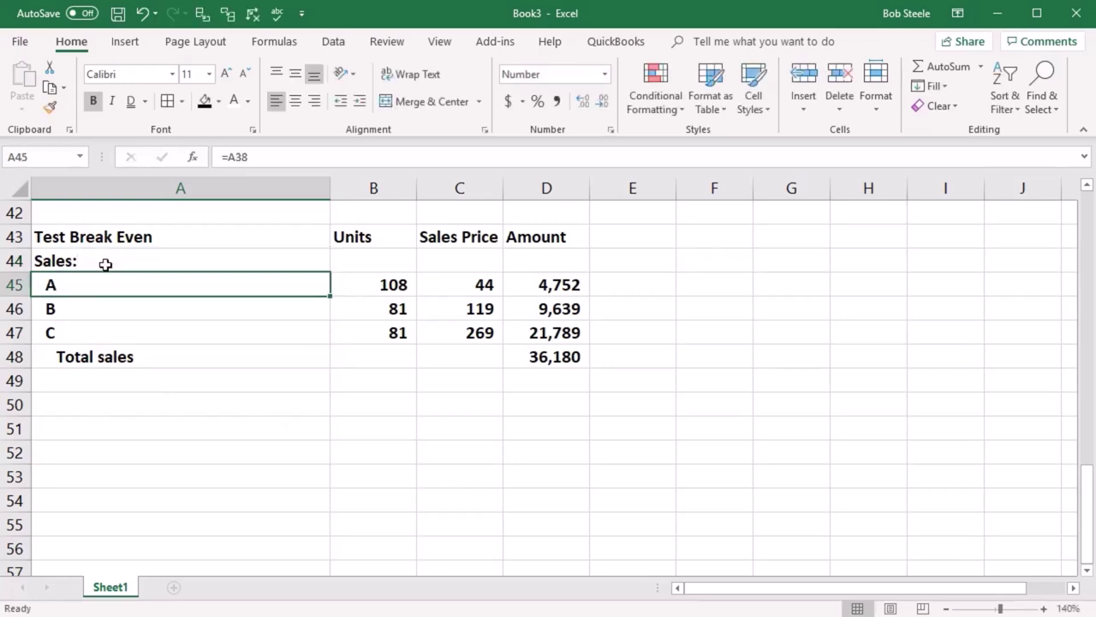
click(93, 376)
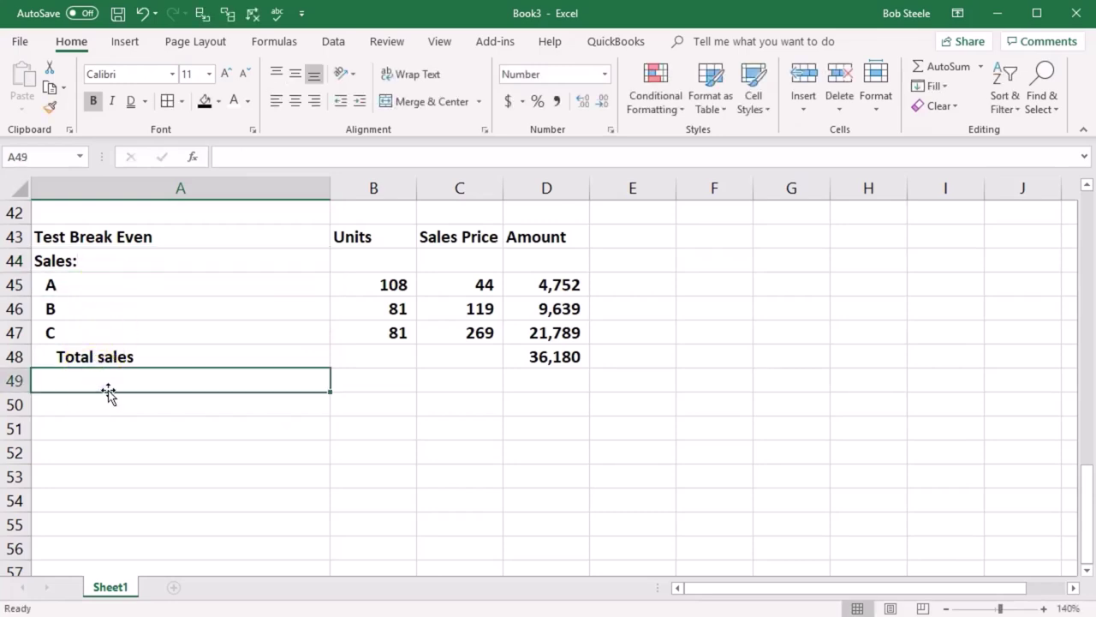
text(Variable Cost:)
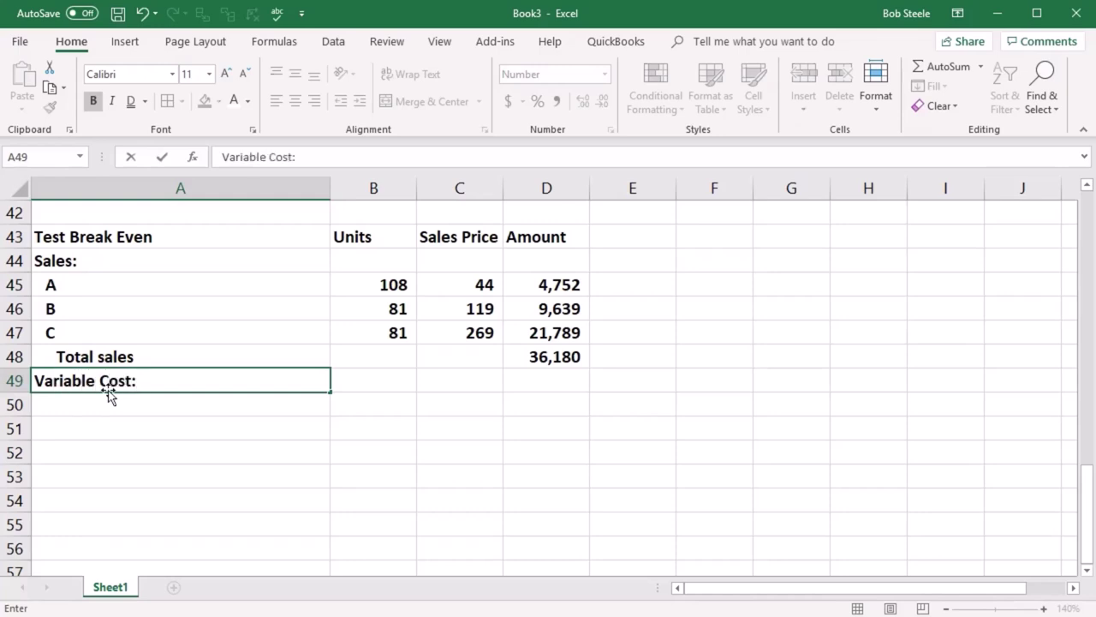
key(Return)
- Link the first variable cost label in A50 to A45 and fill the formula down through A52
text(=)
key(Up)
key(Up)
key(Up)
key(Up)
key(Up)
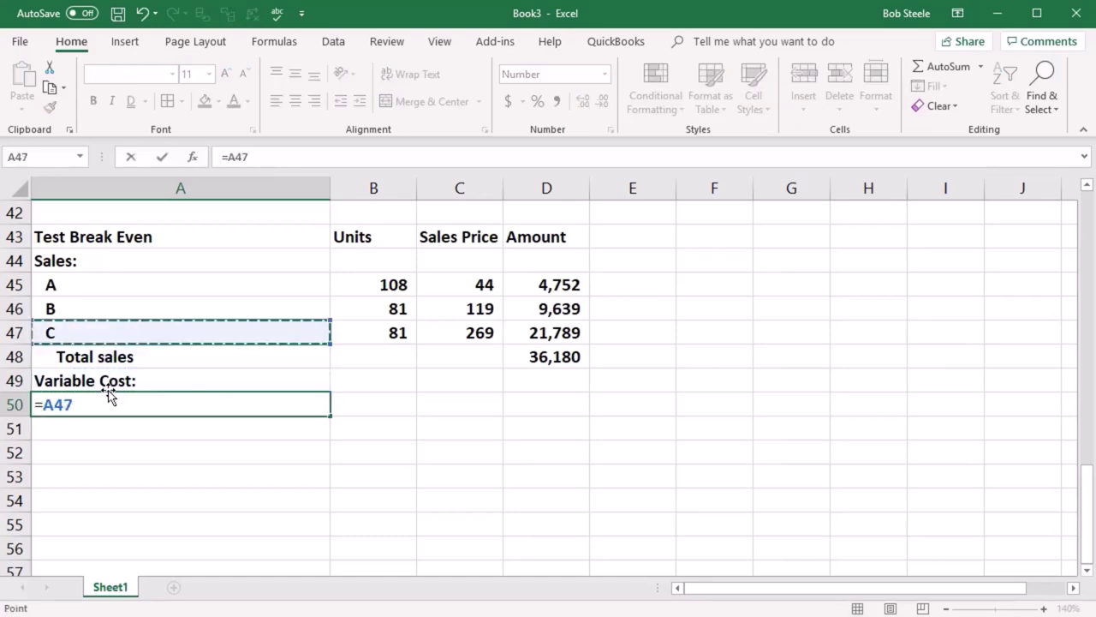
key(Return)
click(107, 397)
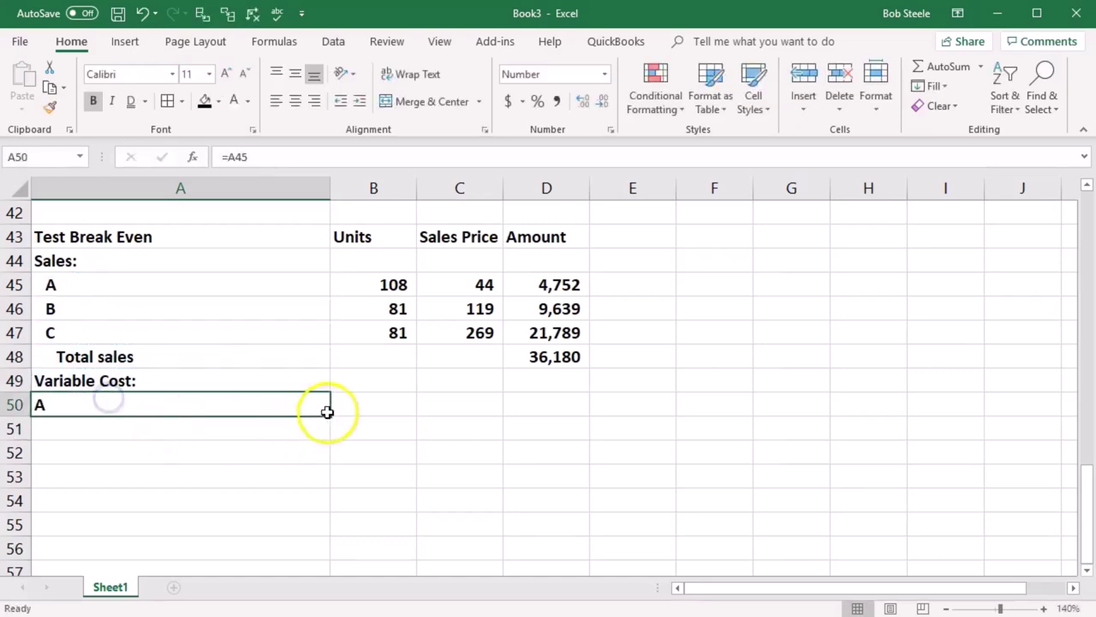
drag(330, 420, 321, 456)
- Try to link product A's variable cost units in B50 to D39 in the break-even unit sales table
click(363, 400)
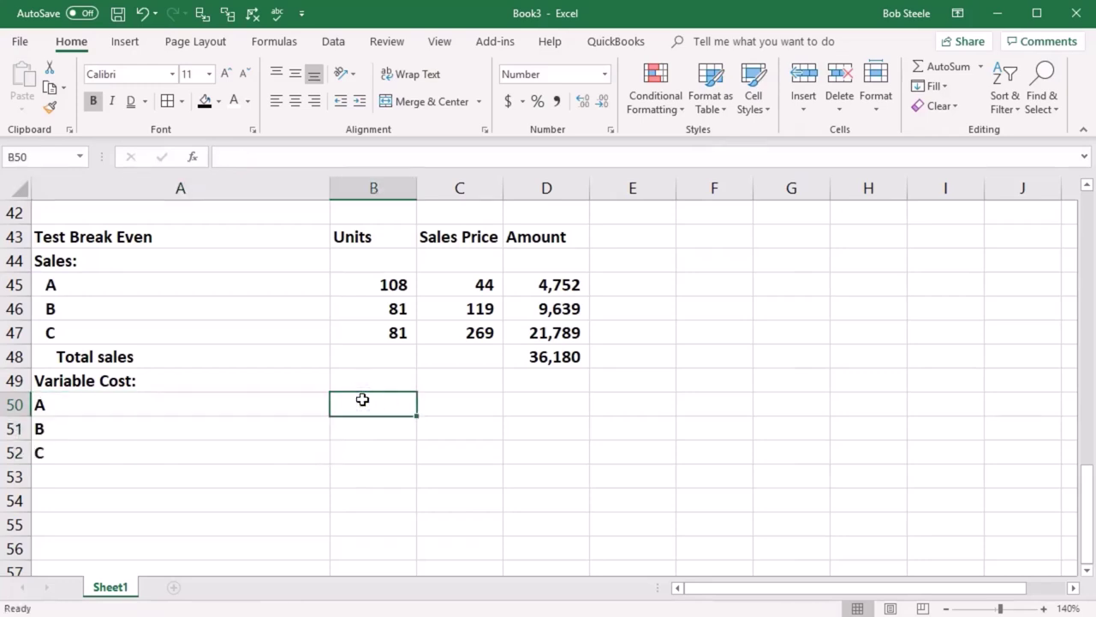
text(=)
scroll(364, 400, up, 3)
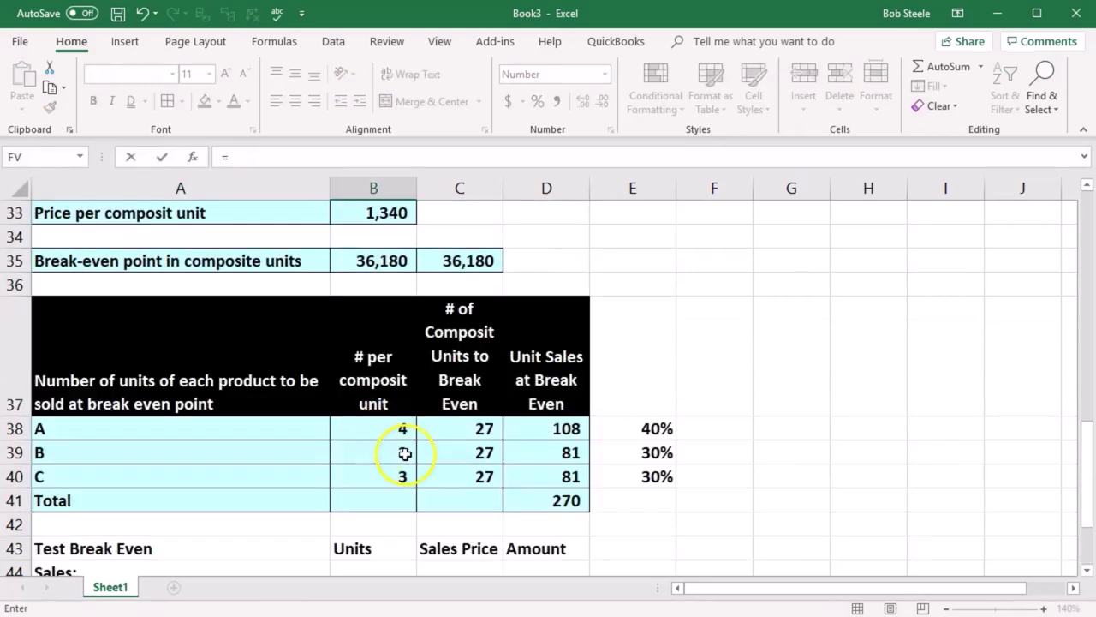
click(541, 441)
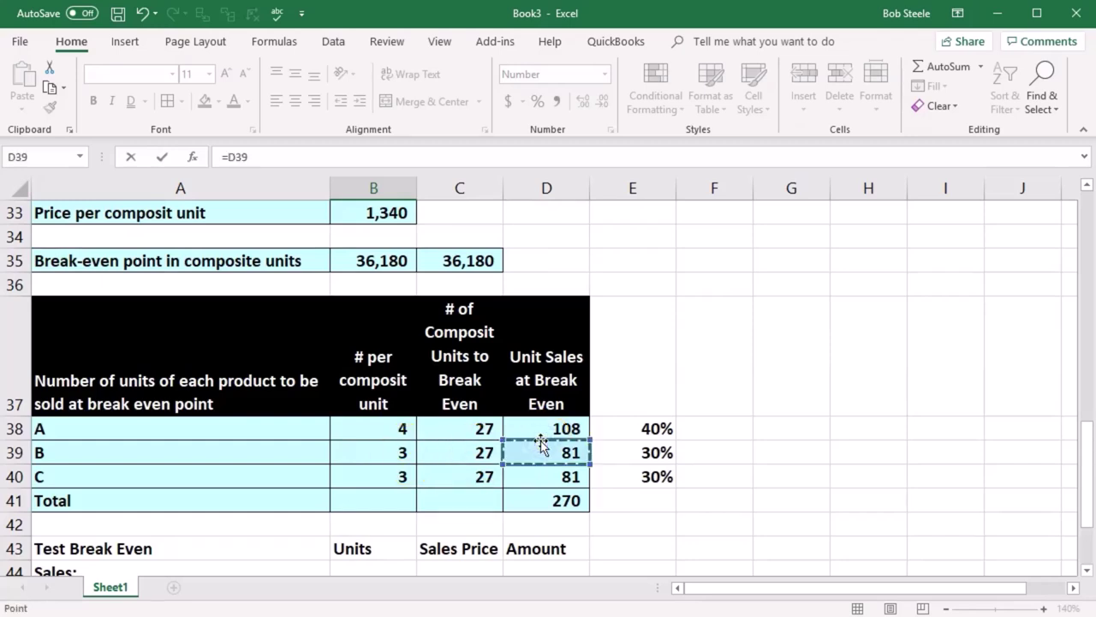
key(Return)
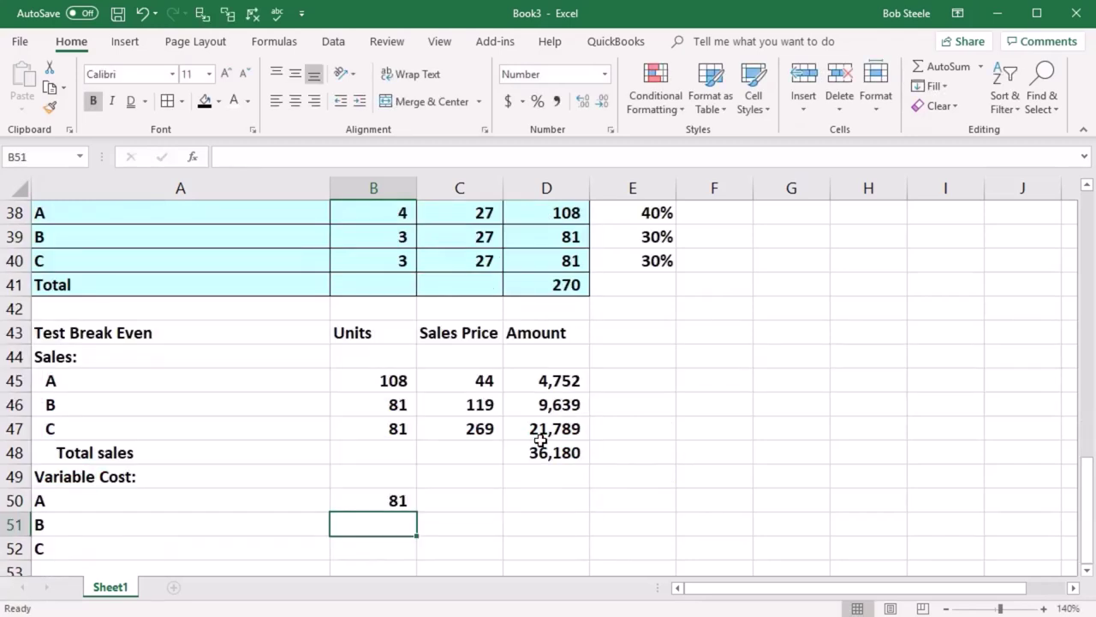
- Link product A's variable cost units in B50 to B45 and fill the formula down through B52
click(370, 494)
text(=)
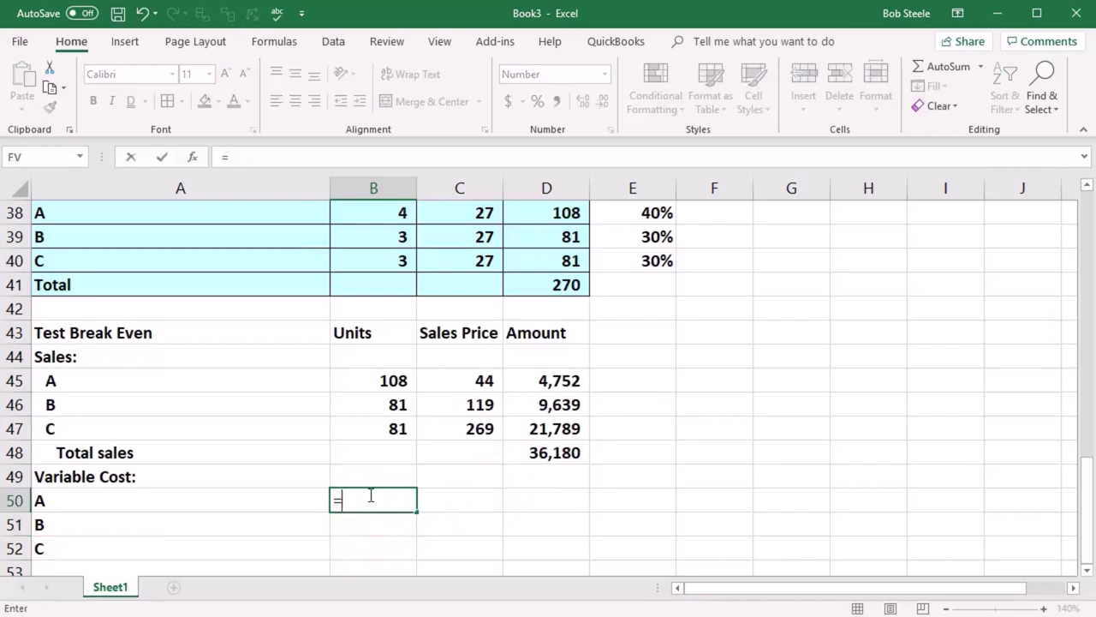
click(373, 384)
key(Return)
scroll(371, 388, down, 1)
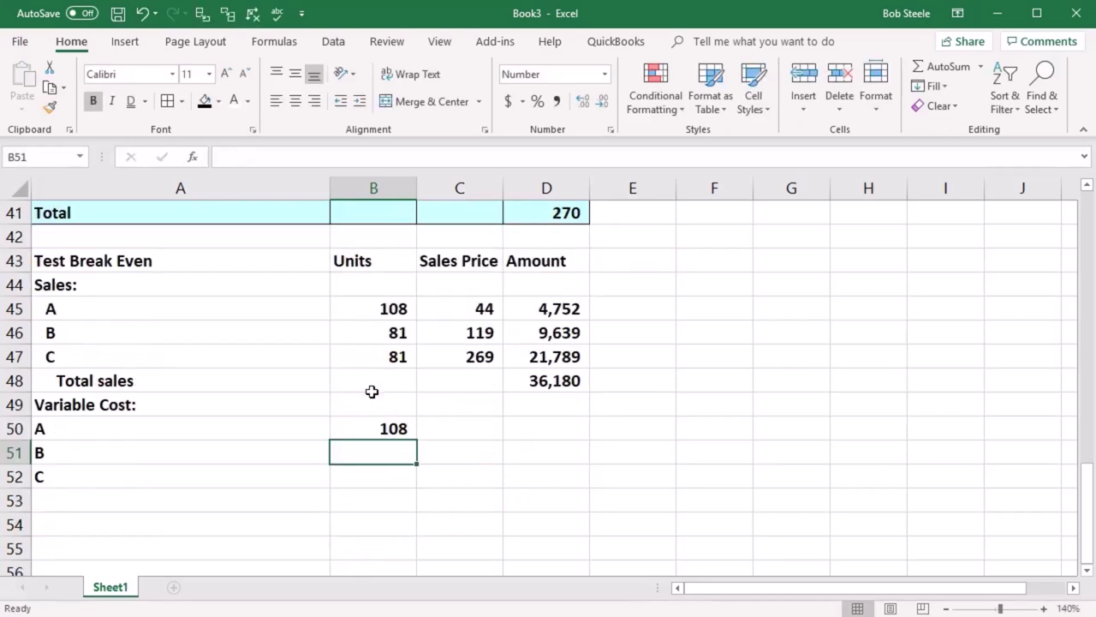
click(384, 431)
drag(413, 442, 424, 481)
- Link product A's variable cost per unit in C50 to E4 and fill the formula down through C52
click(441, 431)
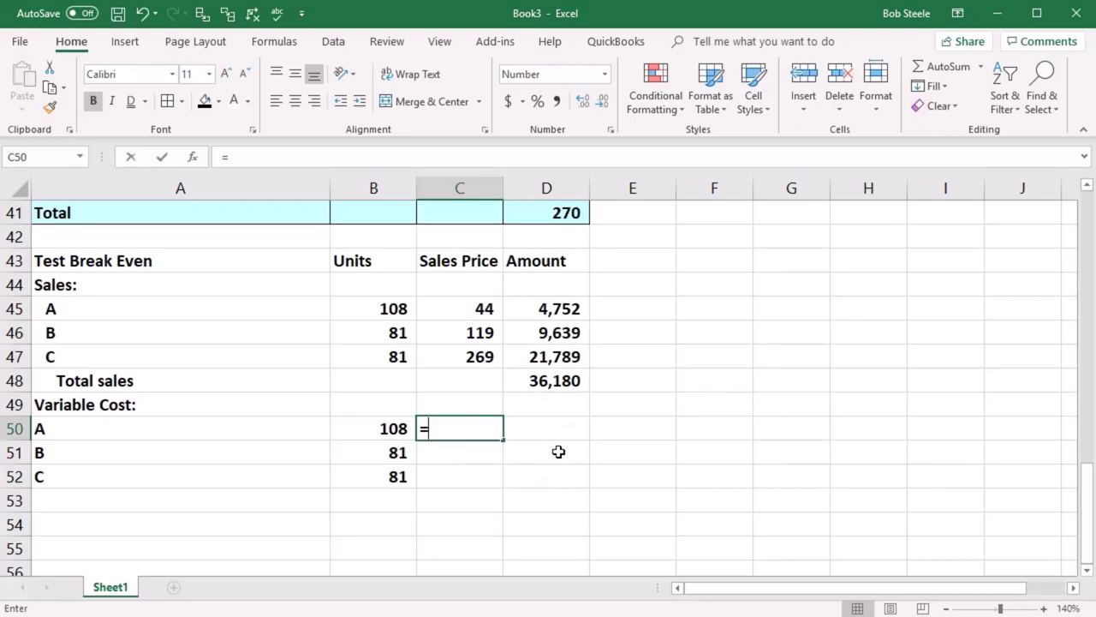
click(531, 485)
scroll(530, 484, up, 9)
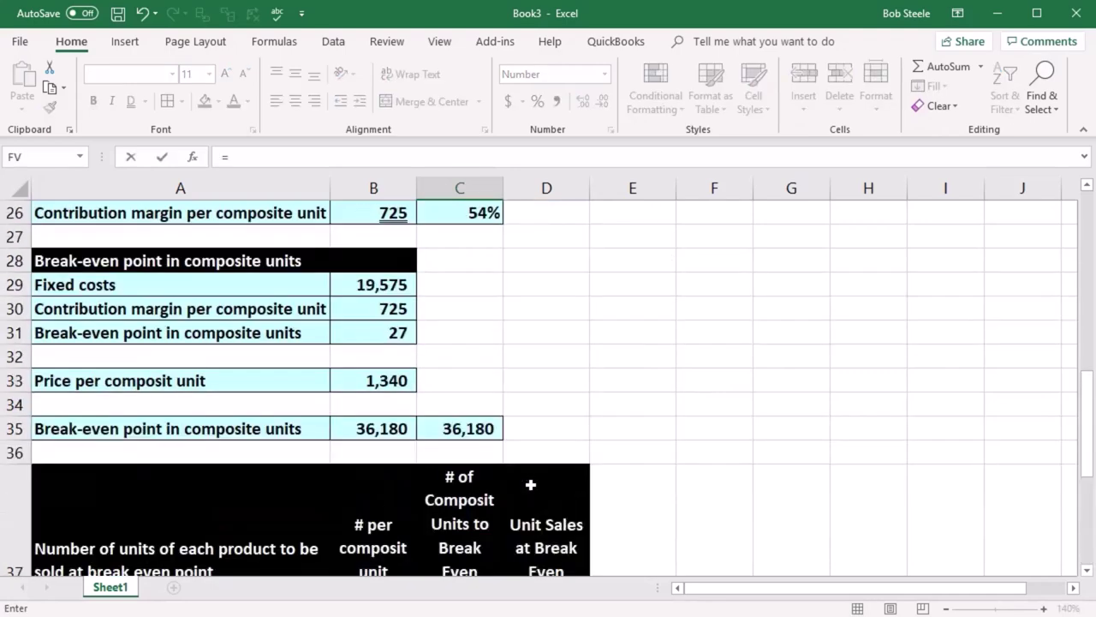
scroll(533, 489, up, 4)
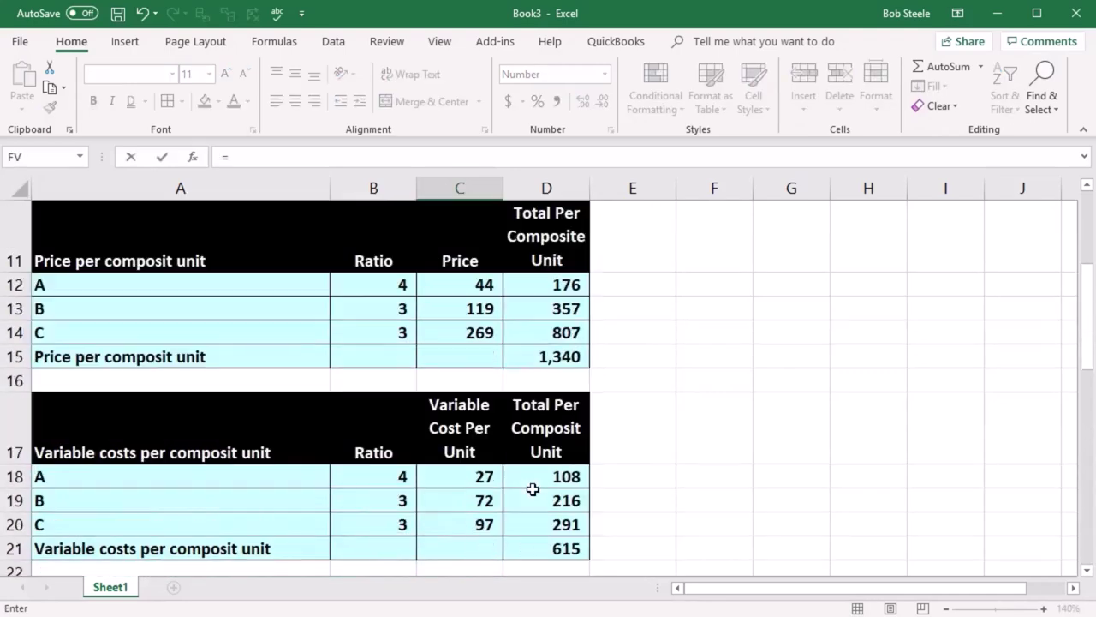
click(644, 285)
scroll(762, 411, up, 1)
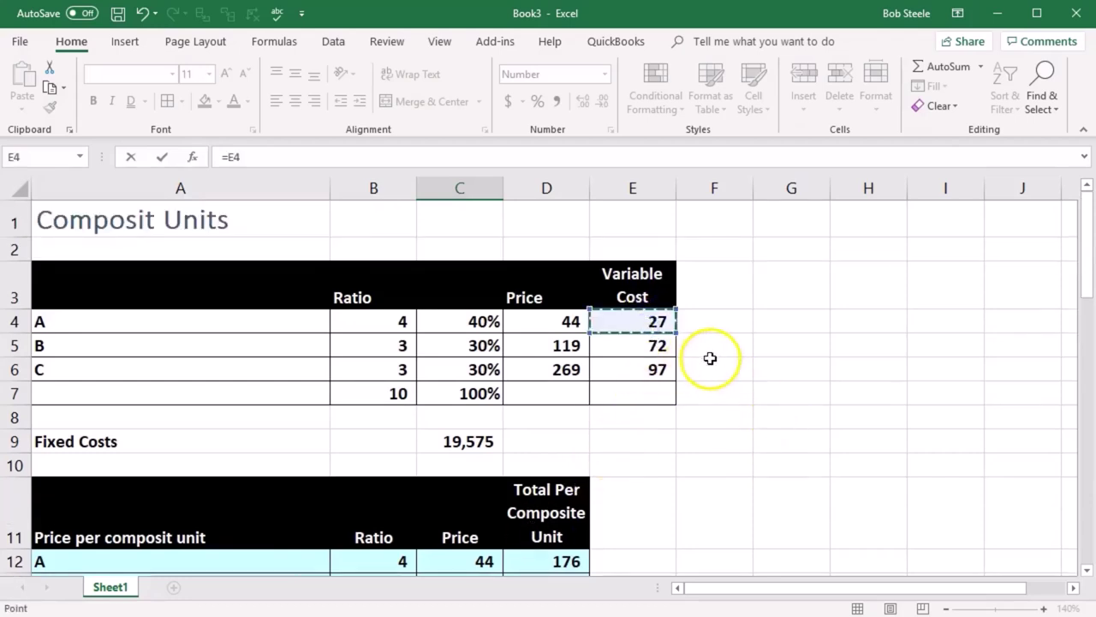
key(Return)
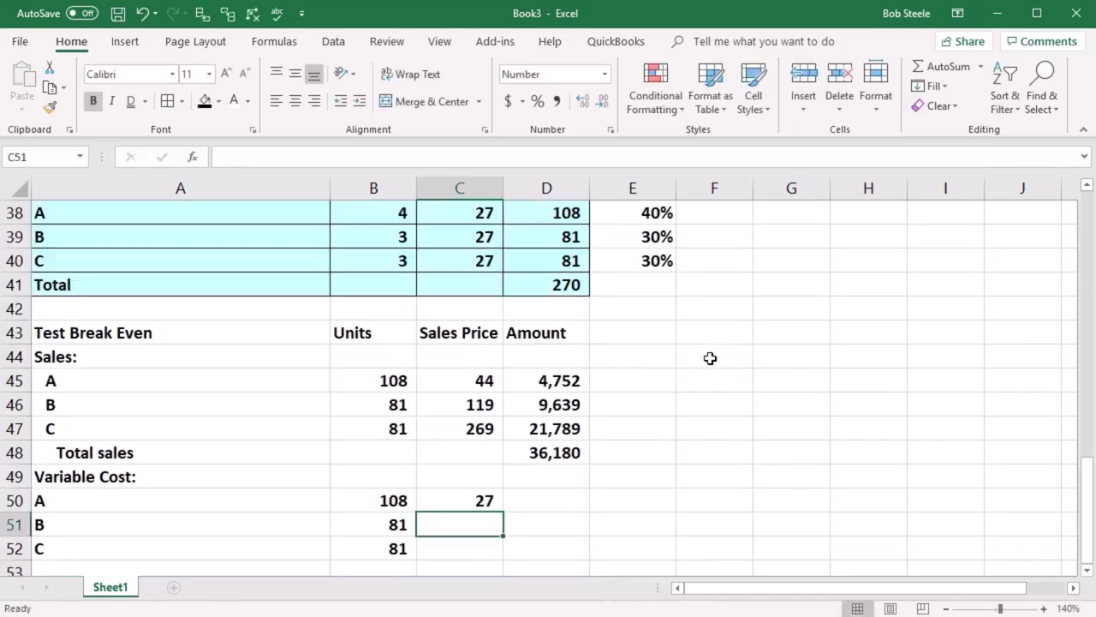
click(485, 500)
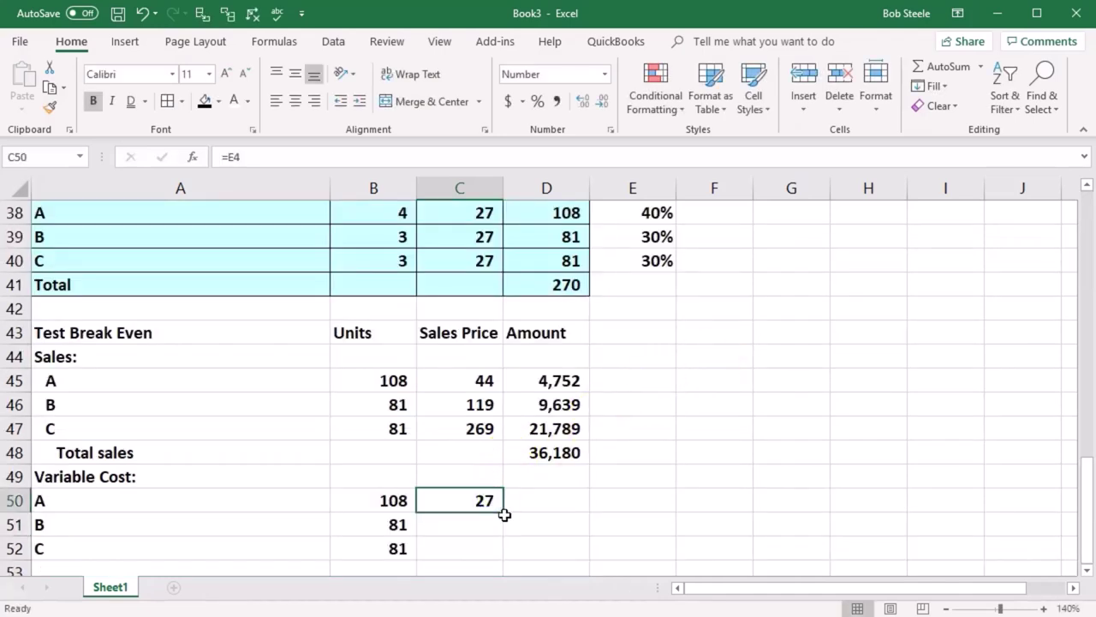
drag(504, 513, 492, 556)
- Change the heading in C43 to "Per Unit"
click(462, 336)
text(Per Unit)
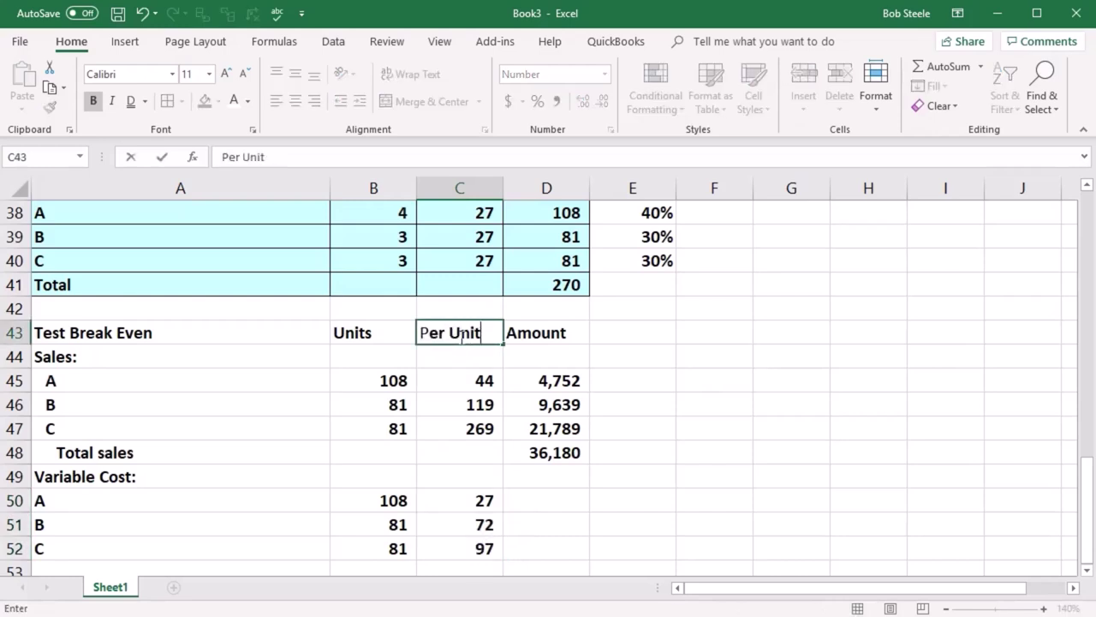
key(Return)
- Calculate product A's variable cost in D50 as =B50*C50 and fill the formula down through D52
key(Down)
key(Down)
key(Down)
key(Down)
key(Down)
key(Down)
key(Right)
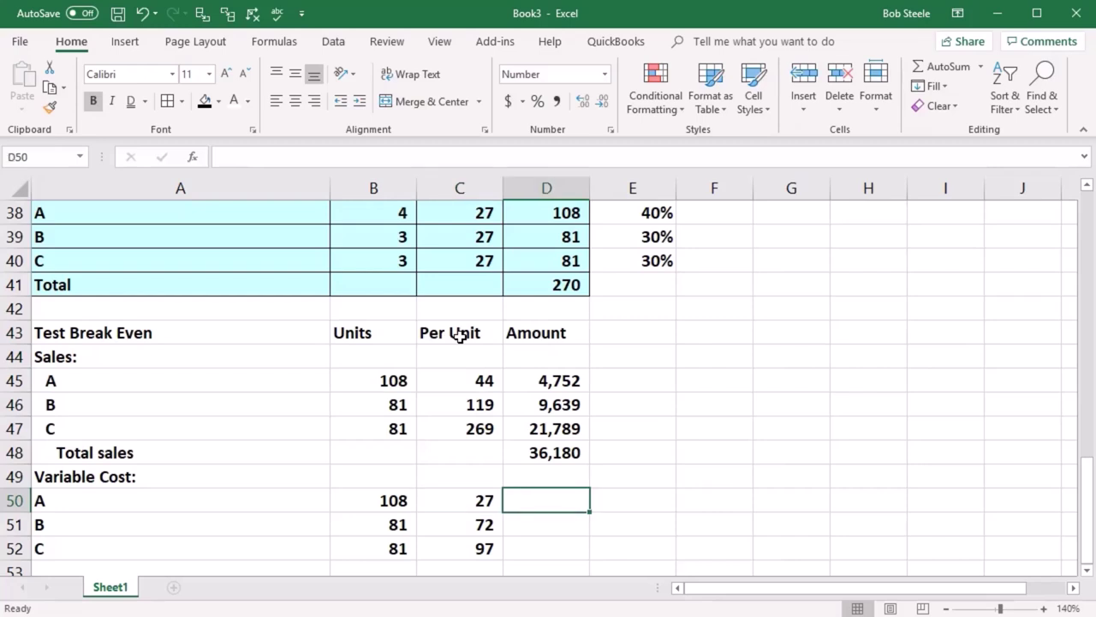
text(=)
key(Left)
key(Left)
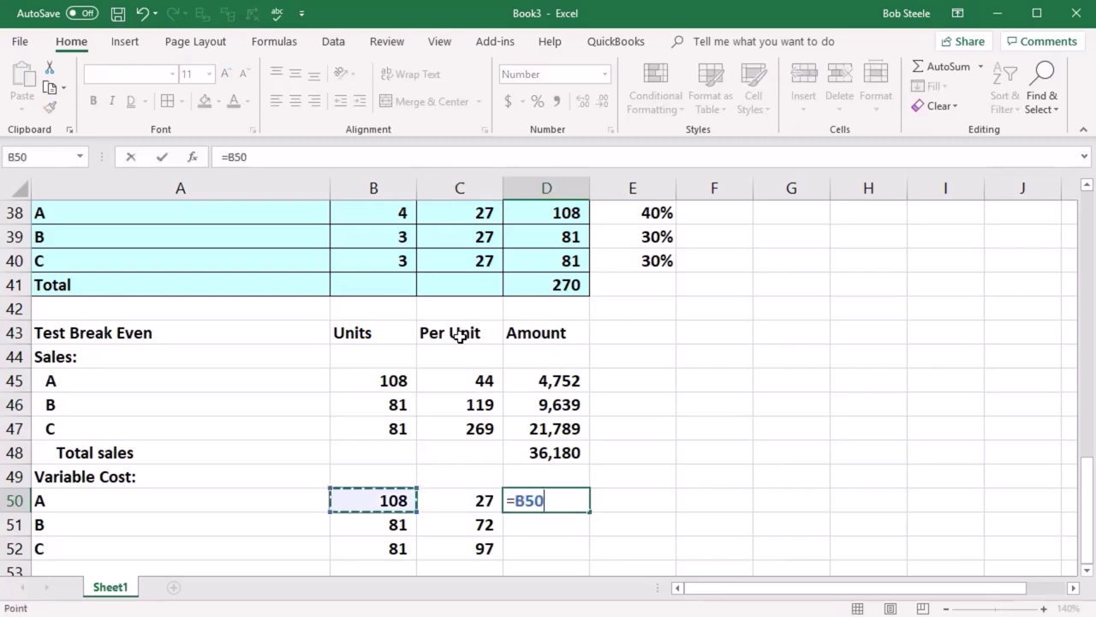
text(*)
key(Left)
key(Return)
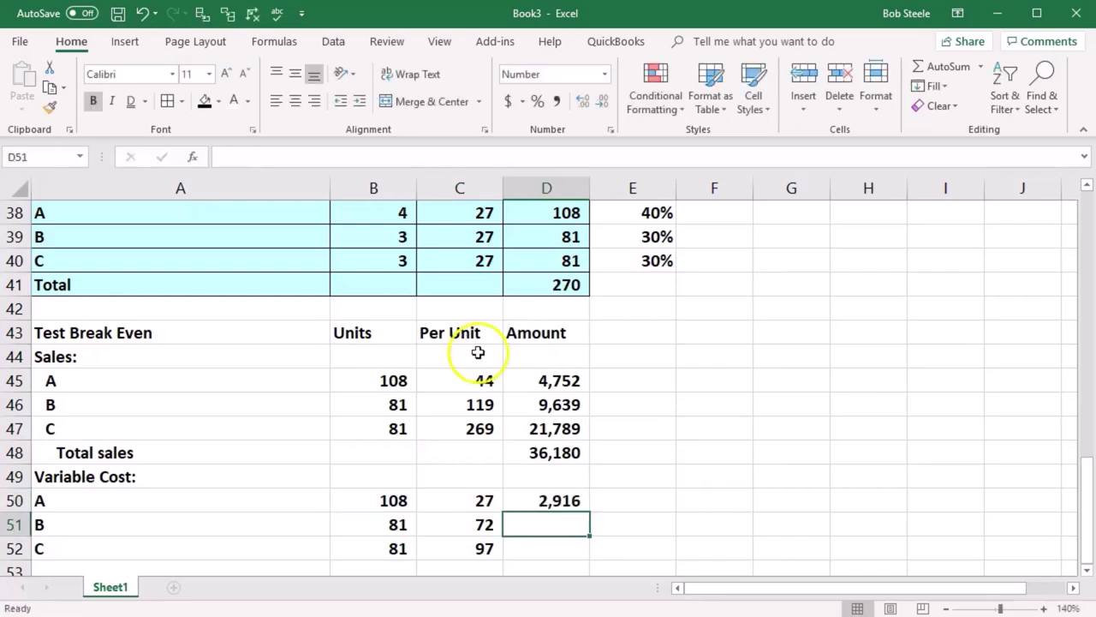
scroll(686, 418, down, 1)
click(580, 430)
drag(589, 442, 589, 485)
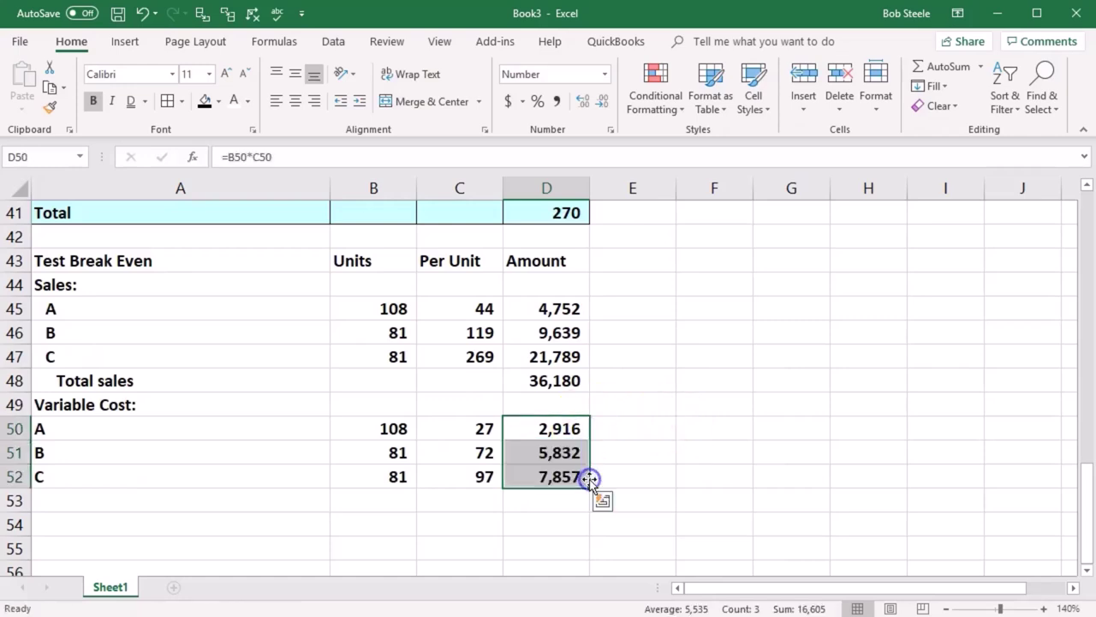
- Apply a single underline to product C's sales amount in D47 and variable cost amount in D52
click(548, 357)
click(144, 100)
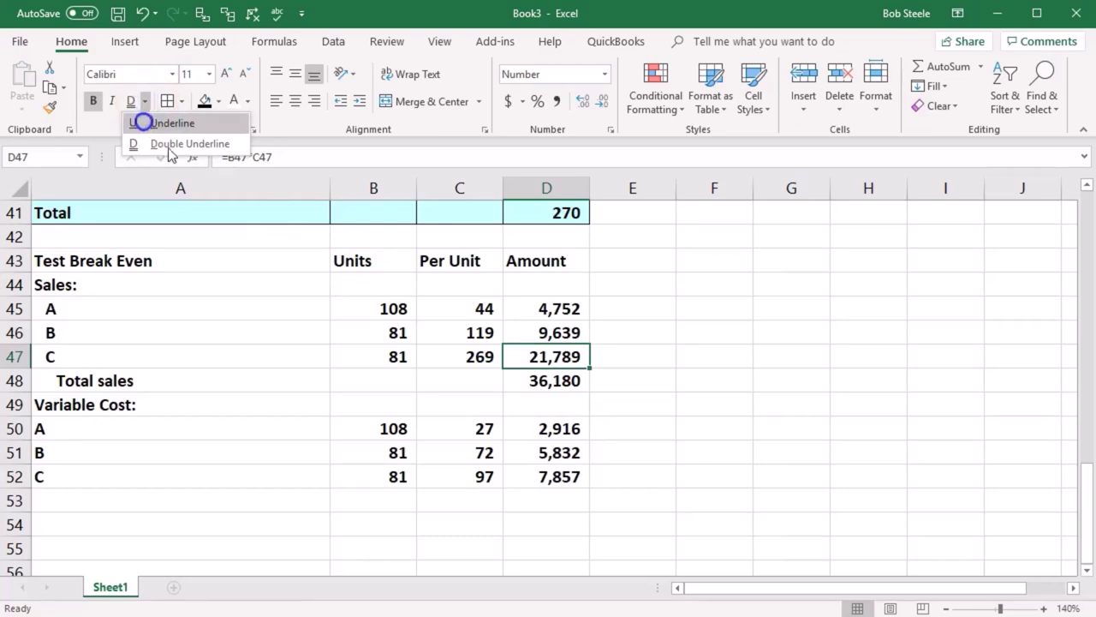
click(141, 123)
click(551, 476)
click(132, 101)
- Total the variable costs of products A, B and C in D53 as =SUM(D50:D52)
click(565, 502)
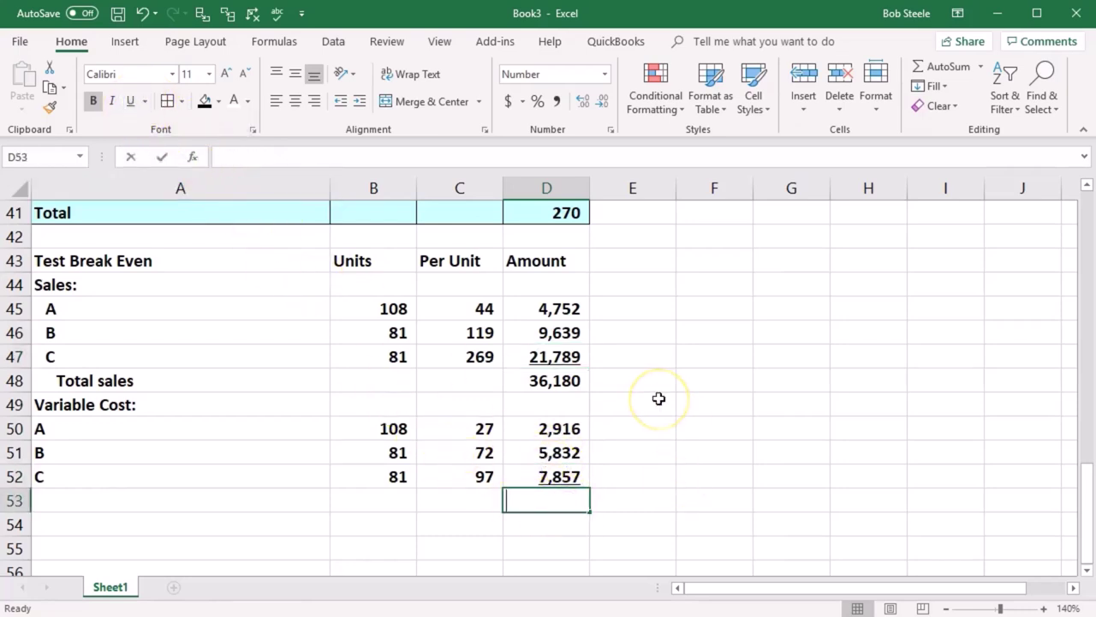
text(=sum()
key(Up)
key(shift+Up)
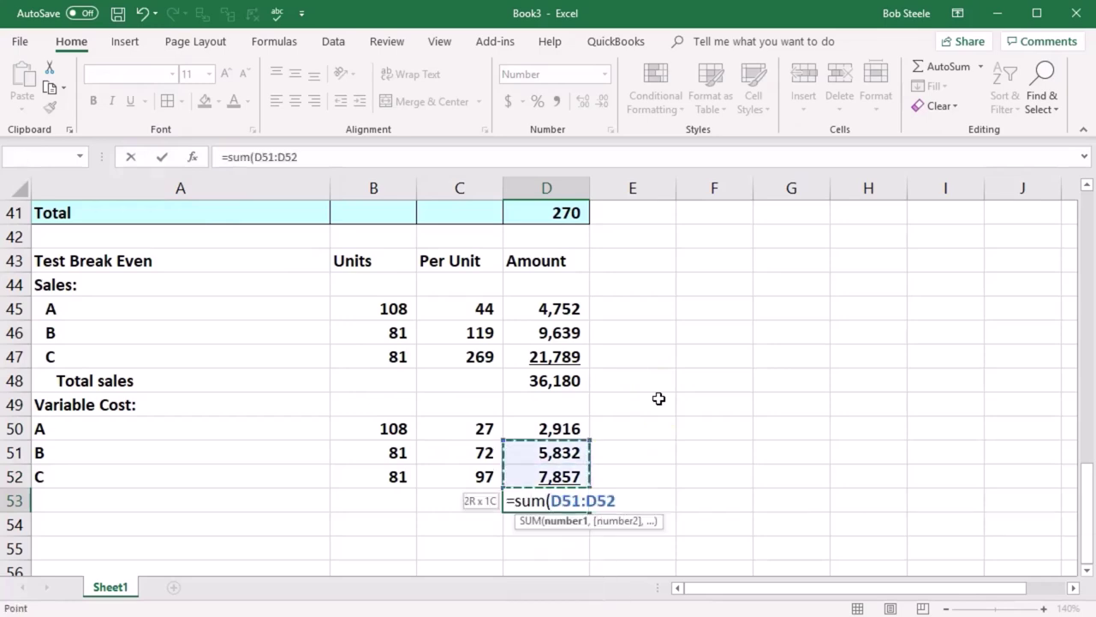
key(shift+Up)
key(Return)
- Label the variable cost total row "Total Variable Costs" in A53
key(Left)
key(Left)
key(Left)
key(Up)
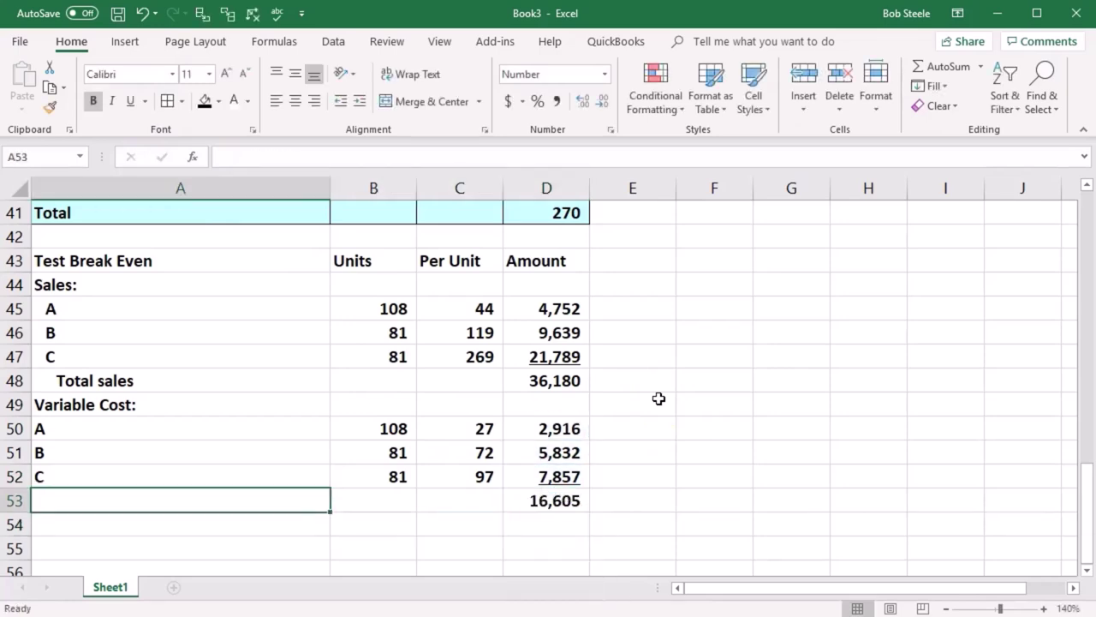
text(Total Variable Costs)
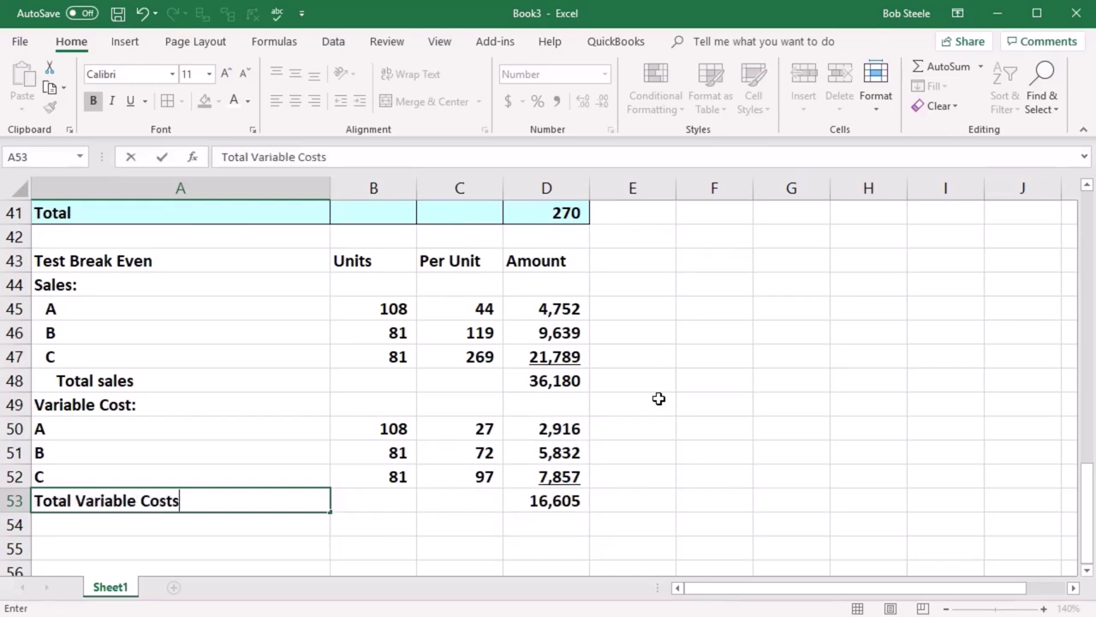
key(Return)
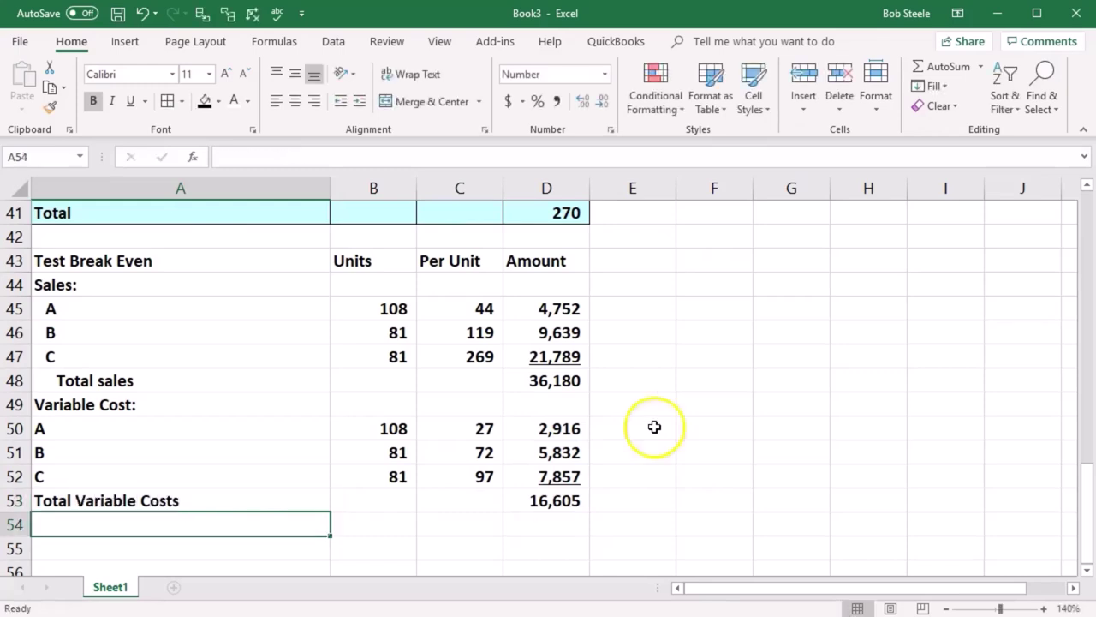
- Indent the variable cost labels in A50:A53, with Total Variable Costs in A53 one level deeper than the products
drag(128, 428, 112, 493)
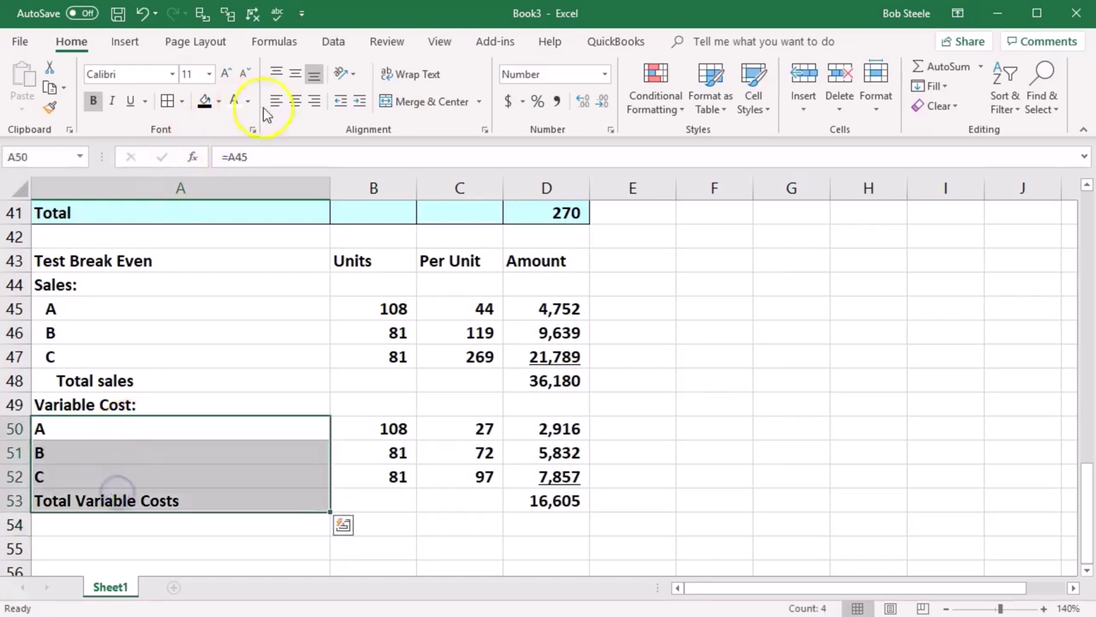
click(341, 101)
click(177, 499)
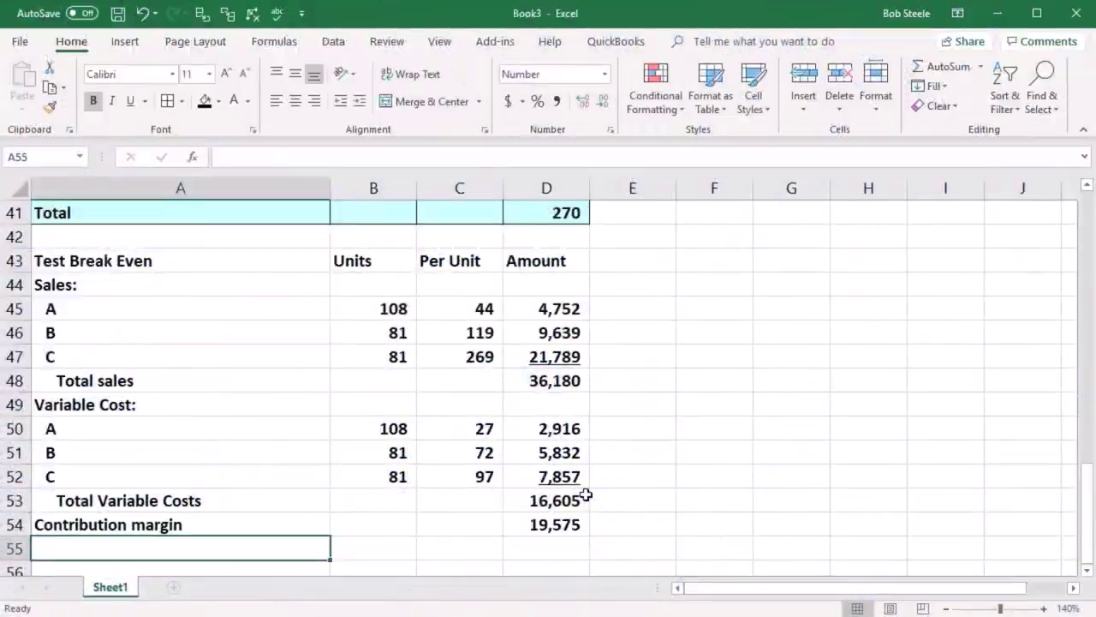
- Add a "Fixed costs" row in A55 and link its amount in D55 to the fixed costs in C9
text(Fixed costs)
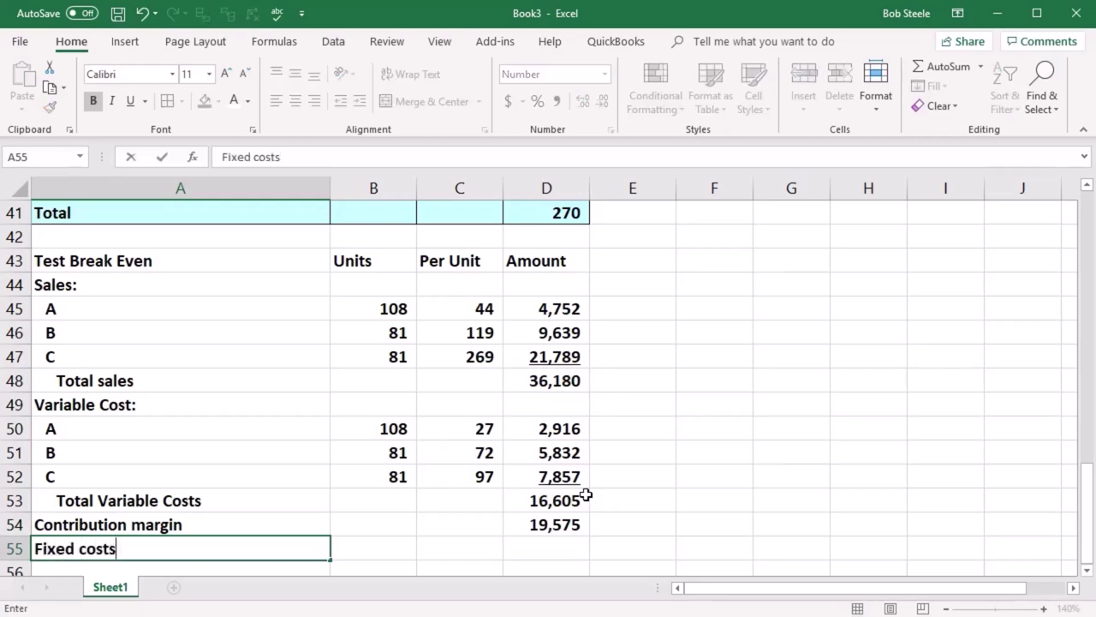
key(Tab)
key(Tab)
key(Tab)
text(=)
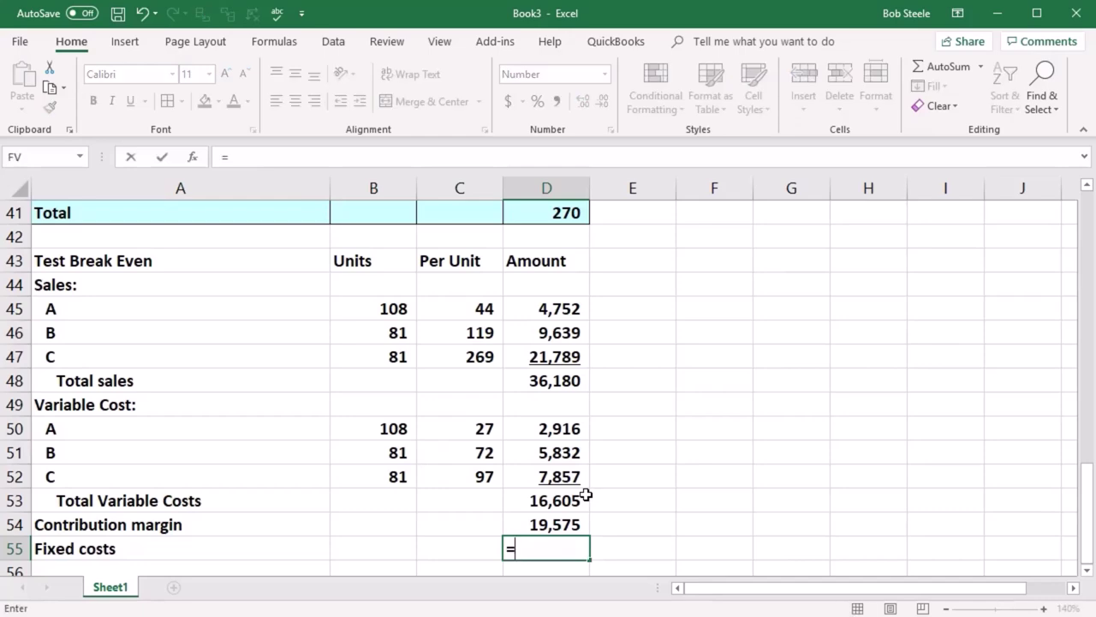
scroll(586, 495, up, 13)
scroll(586, 495, up, 1)
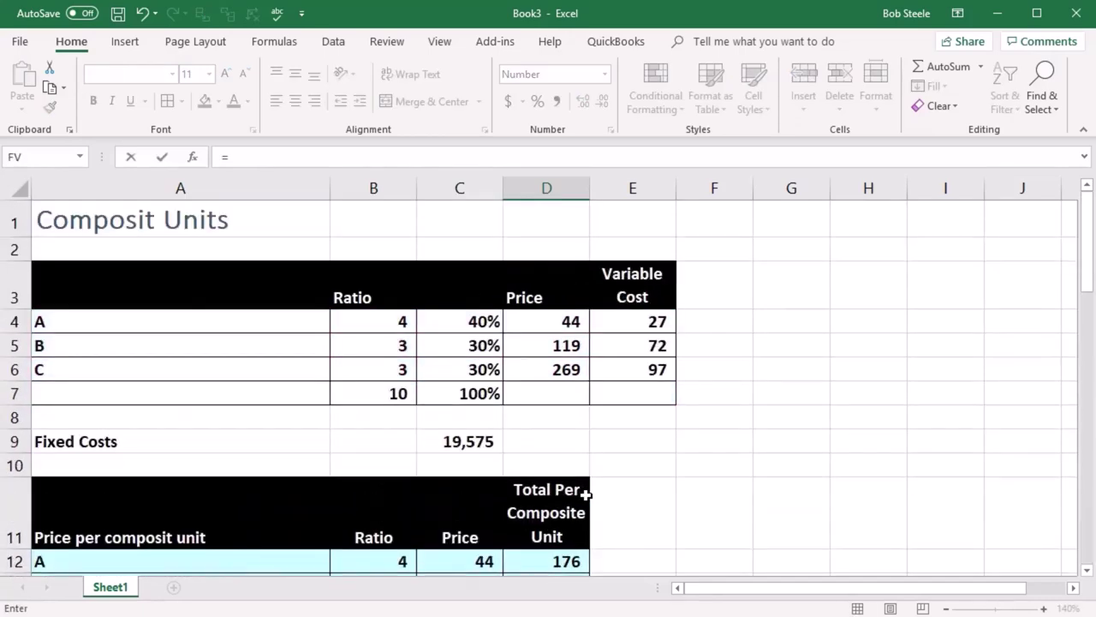
click(470, 439)
key(Return)
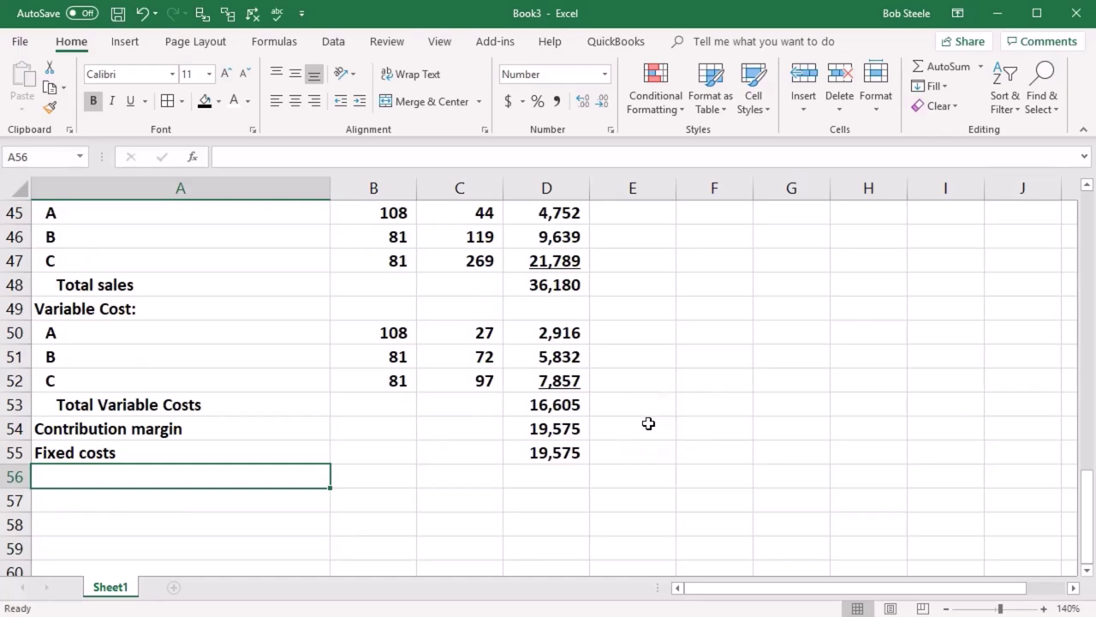
- Add a "Net profit" row in A56 and calculate it in D56 as contribution margin minus fixed costs, =D54-D55
text(Net profi)
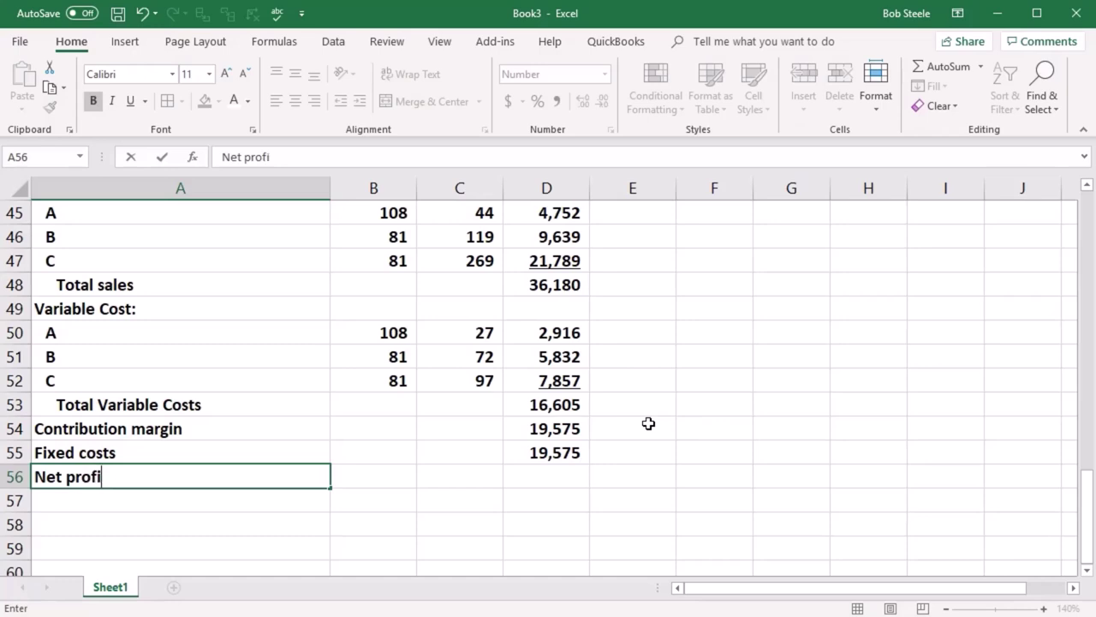
text(t)
key(Tab)
key(Tab)
key(Tab)
text(=)
key(Up)
key(Up)
text(-)
key(Up)
key(Return)
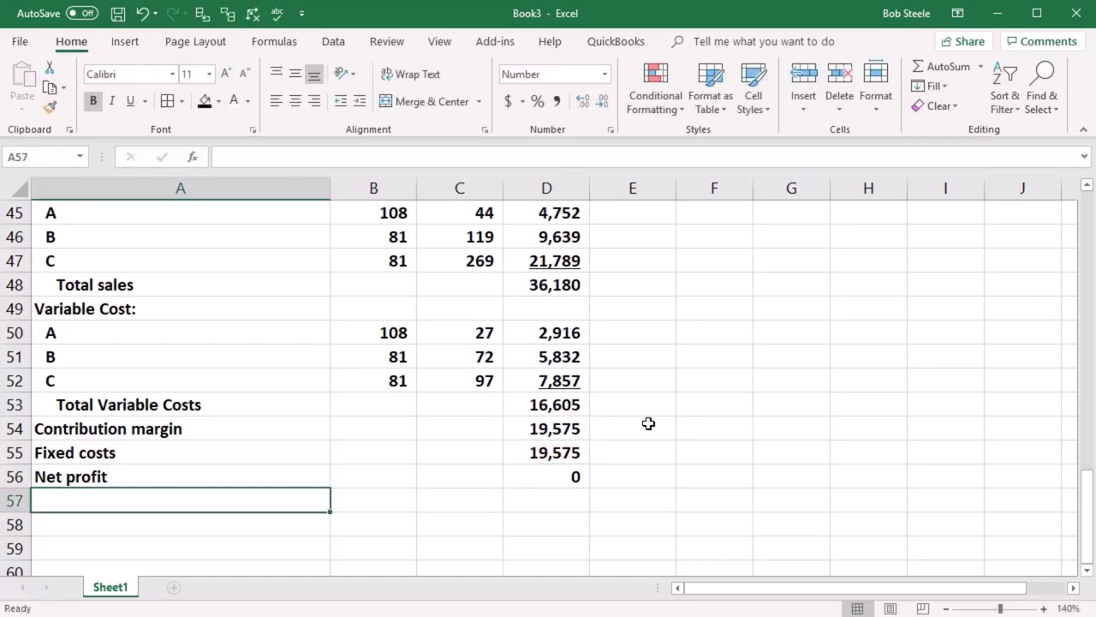
- Review the product ratios in B38:B40 of the units-per-product table above the break-even test
scroll(600, 483, up, 1)
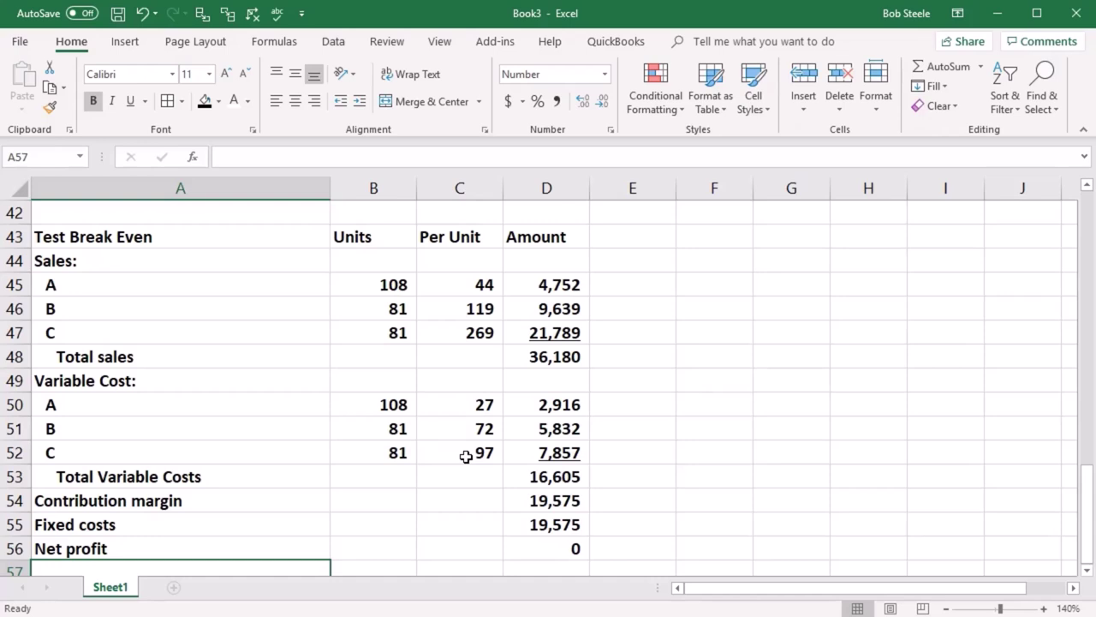
scroll(466, 456, up, 2)
drag(386, 363, 381, 403)
drag(631, 356, 631, 407)
drag(377, 359, 376, 409)
scroll(368, 419, down, 2)
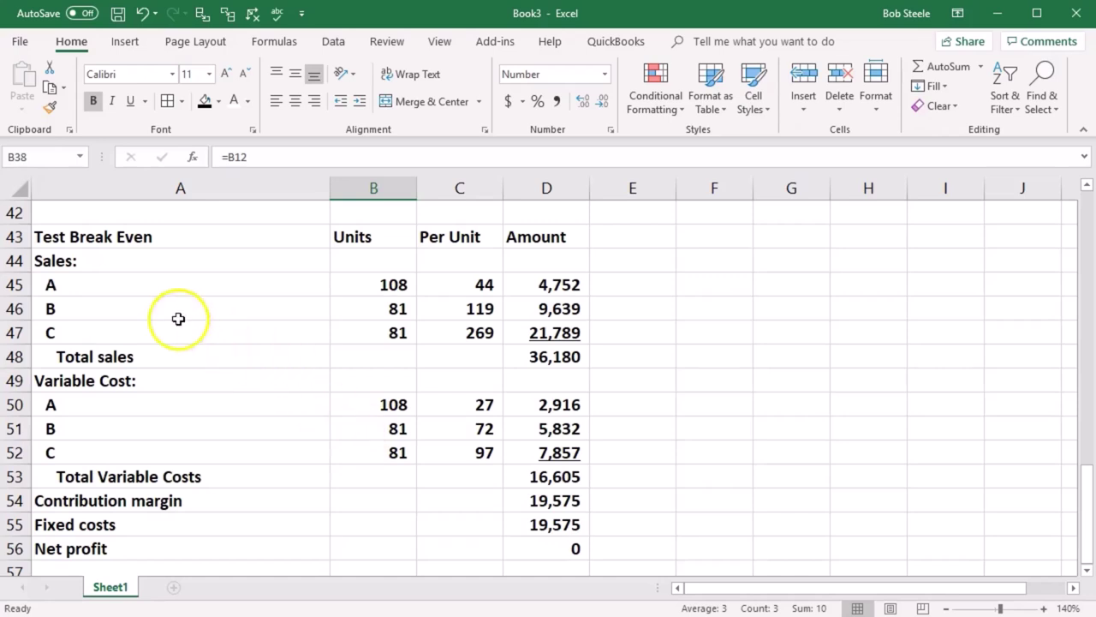
- Apply the recently used light blue fill and all cell borders to the break-even test body, A44:D56
drag(124, 271, 504, 546)
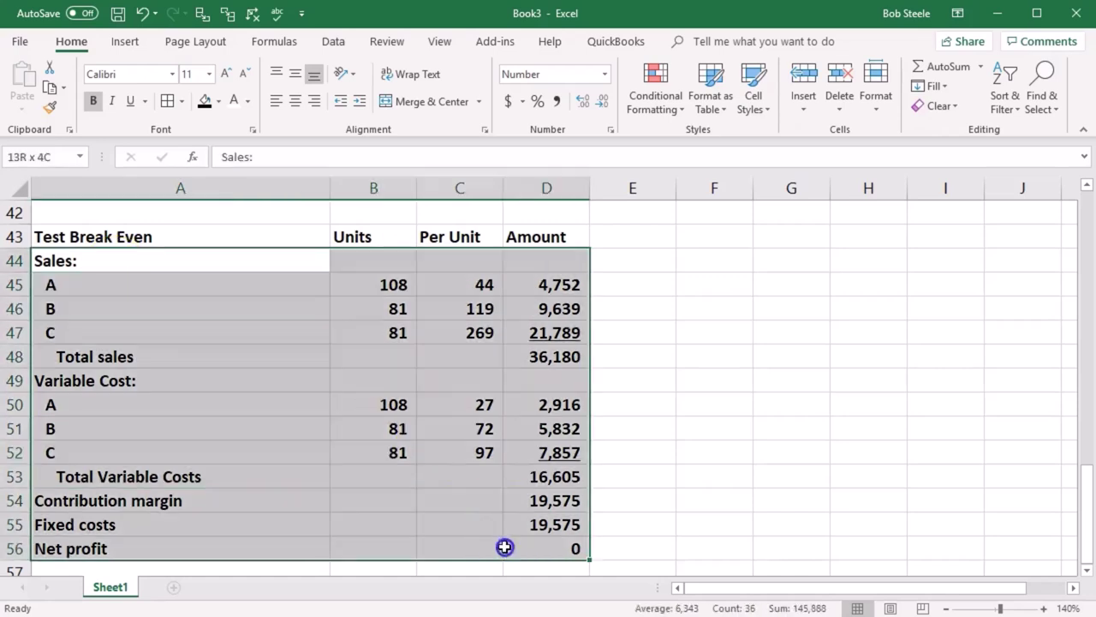
click(218, 101)
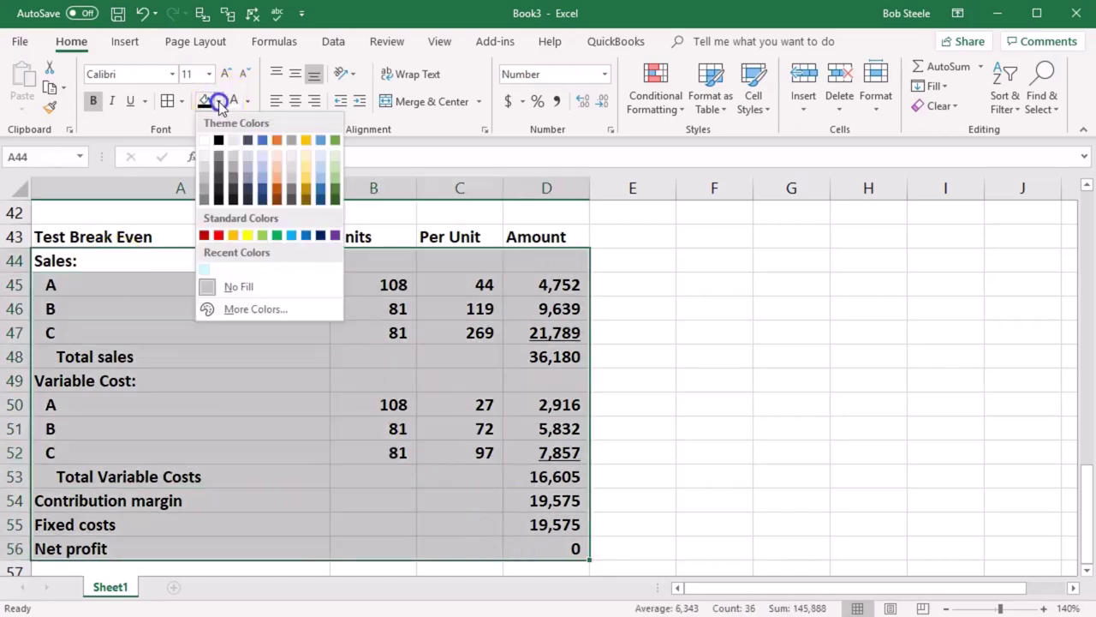
click(206, 270)
click(167, 101)
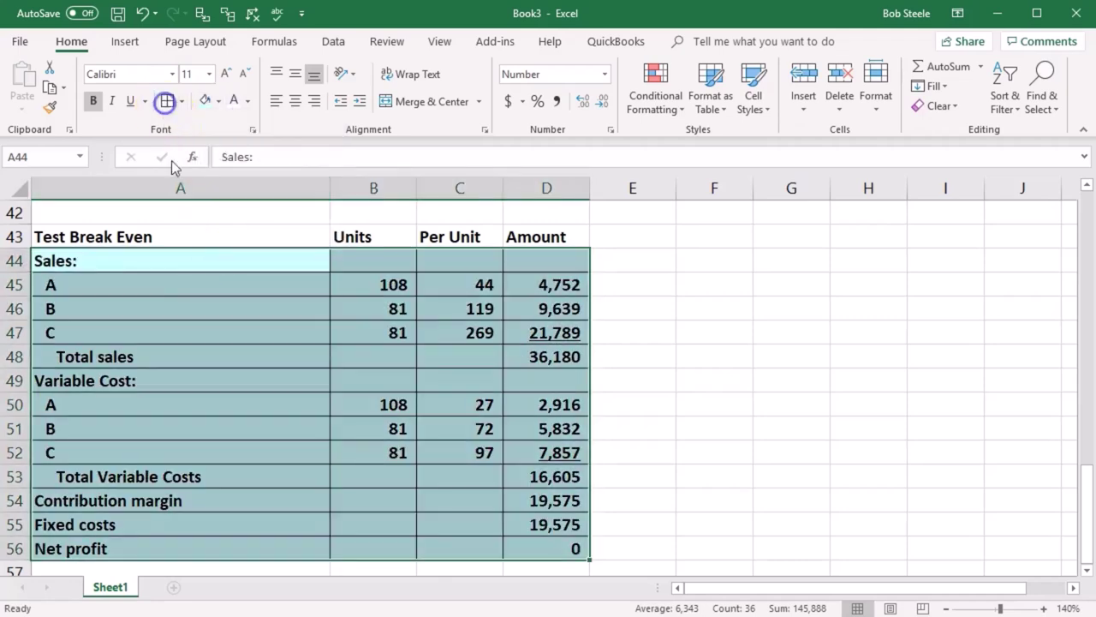
- Format the Test Break Even header row A43:D43 with black fill and white text
click(158, 236)
drag(157, 236, 519, 232)
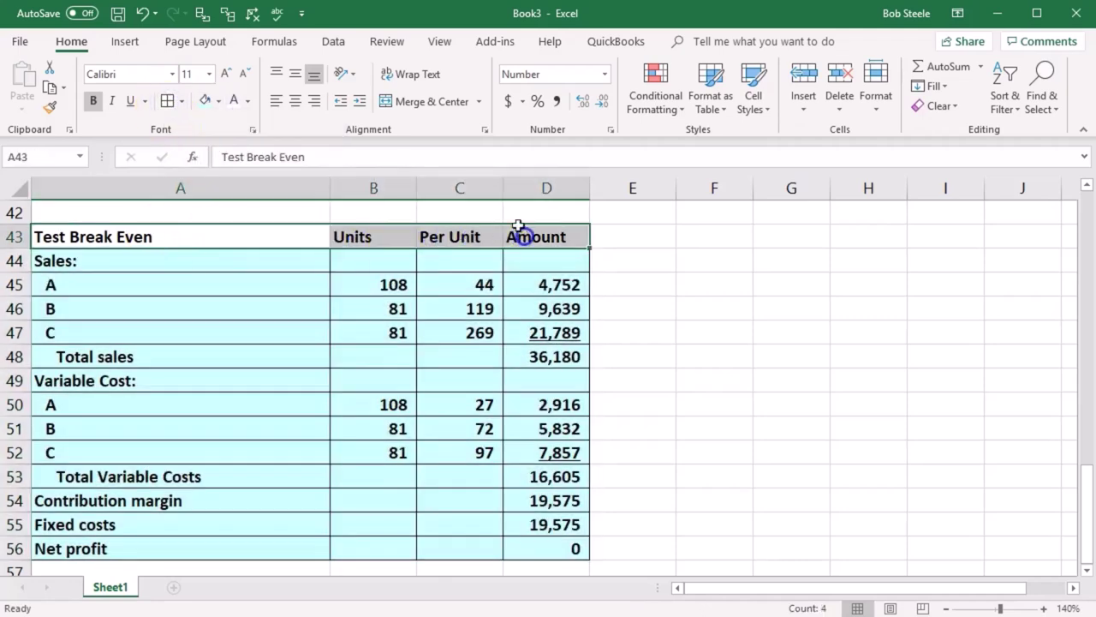
click(220, 101)
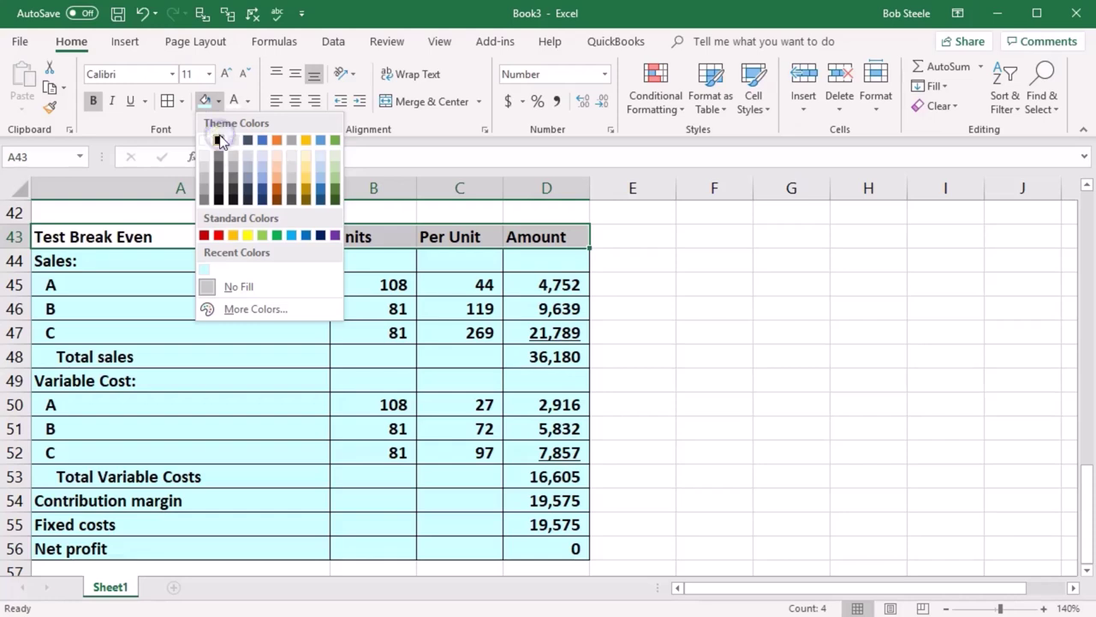
click(219, 139)
click(234, 101)
click(225, 321)
- Center the Units, Per Unit and Amount headings in B43:D43
drag(335, 240, 543, 236)
click(294, 101)
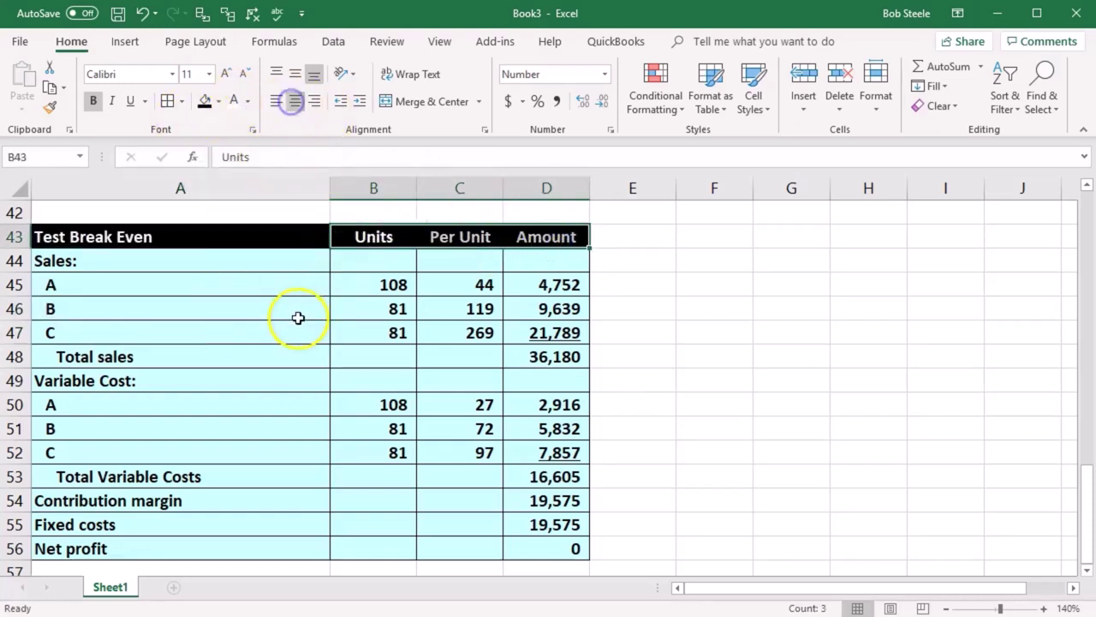
click(298, 317)
- Apply a double underline to the net profit in D56 and a single underline to the fixed costs in D55
click(552, 547)
click(145, 101)
click(180, 144)
click(276, 325)
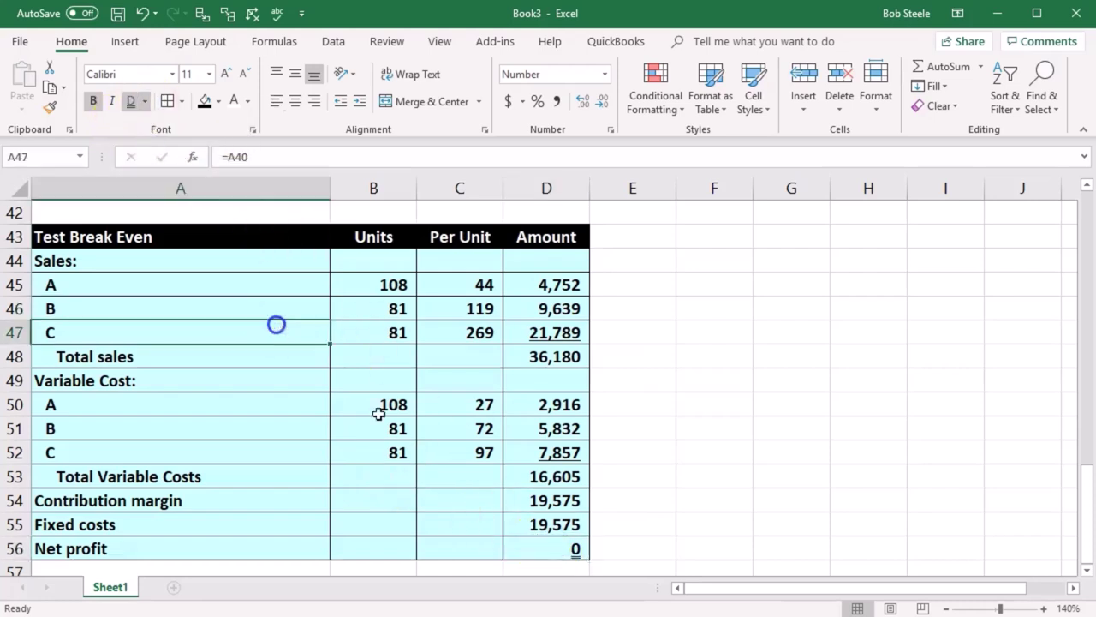
click(564, 515)
click(145, 101)
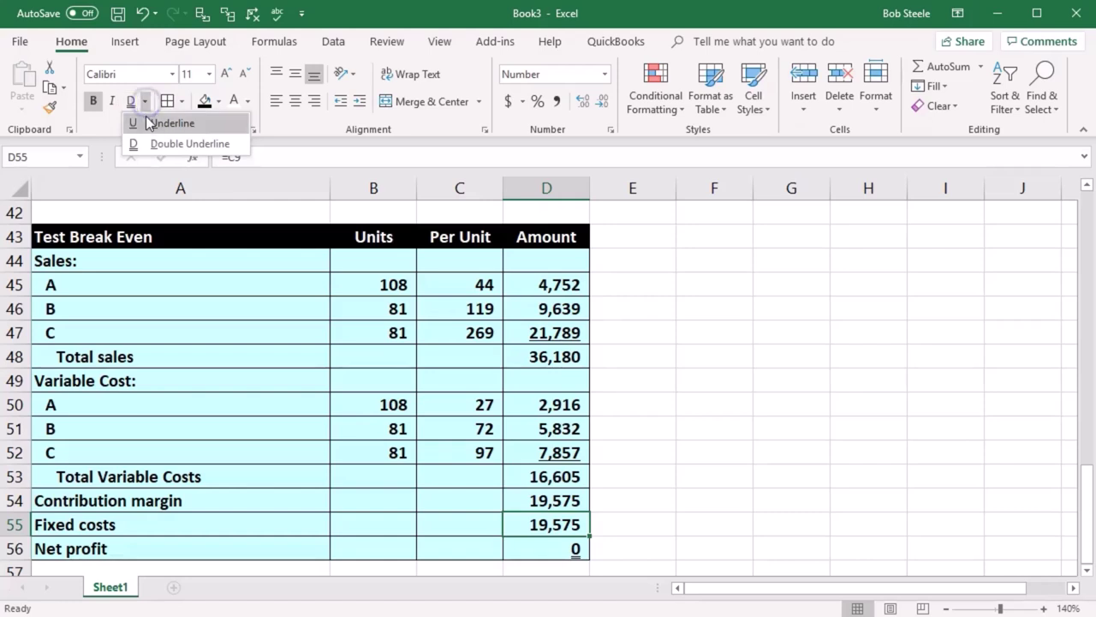
click(149, 123)
click(257, 328)
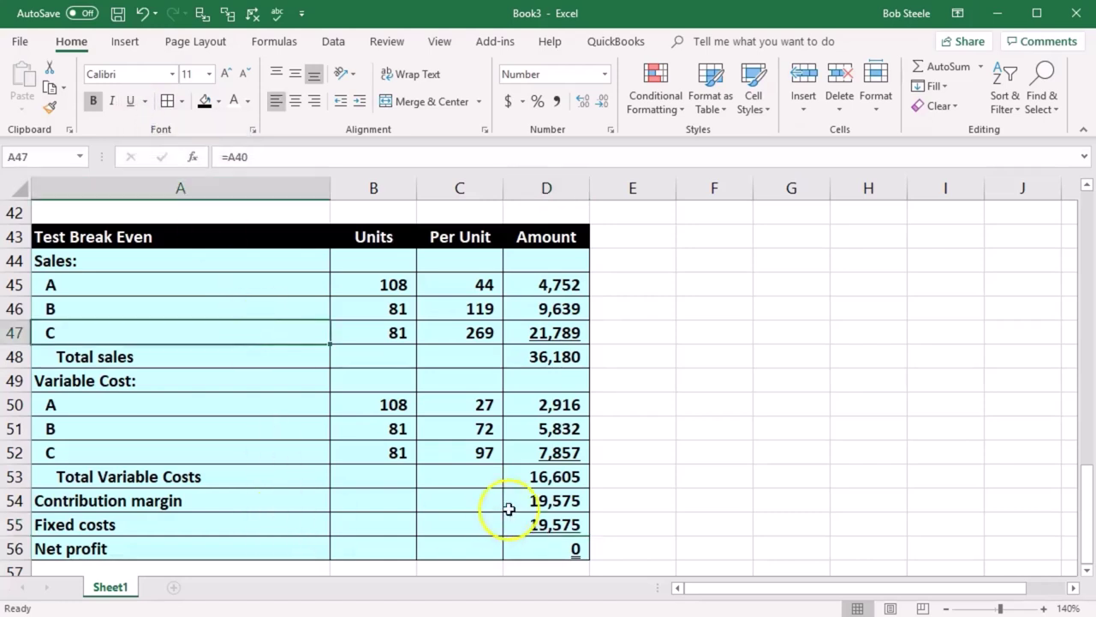
- Check the formulas behind the contribution margin in D54 and total variable costs in D53
double_click(550, 499)
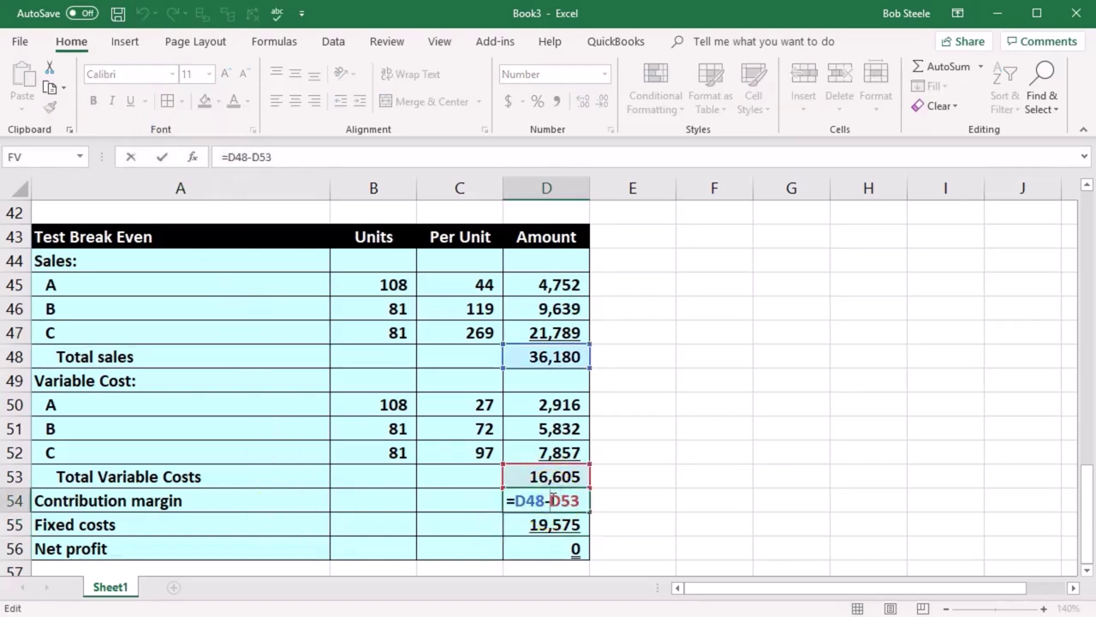
key(Return)
click(552, 477)
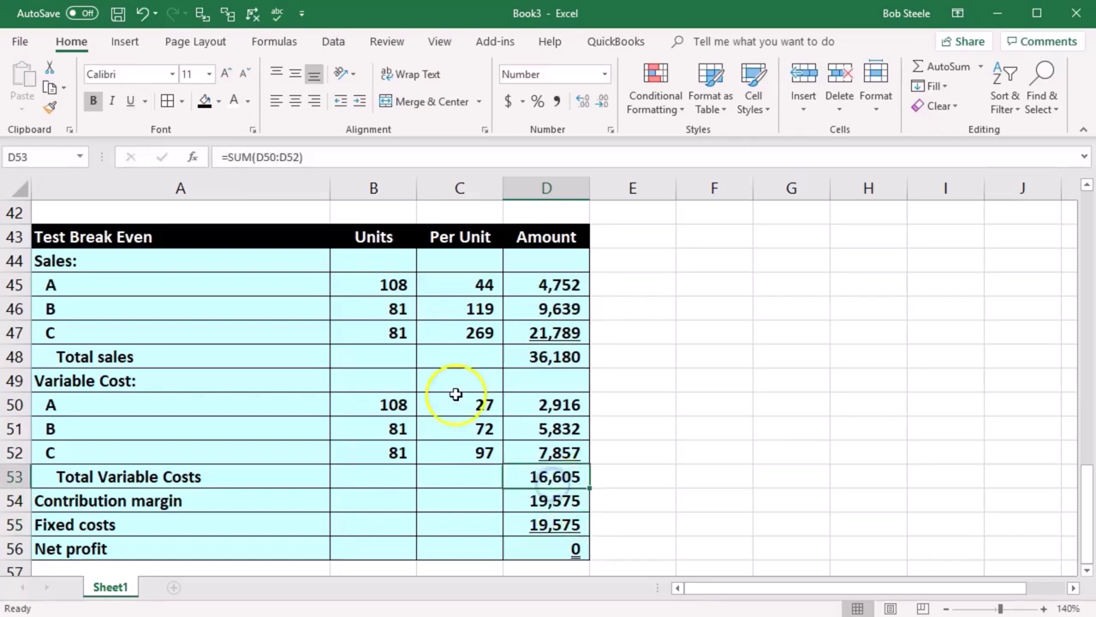